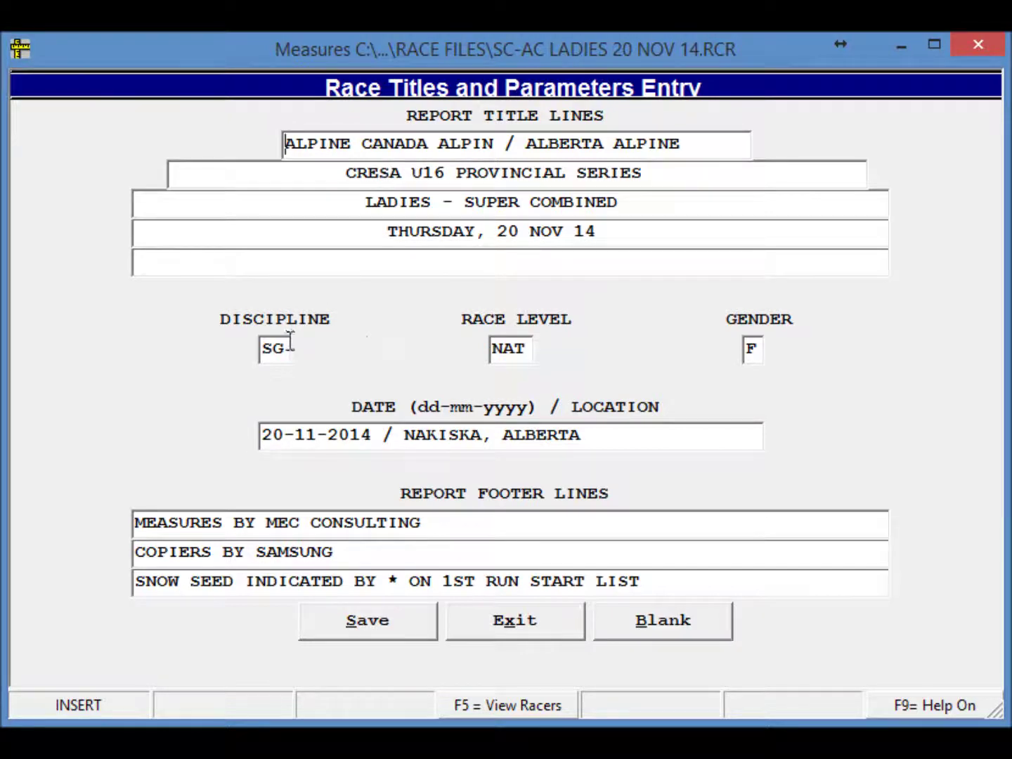
- Enter SC as the race discipline
left_click(282, 355)
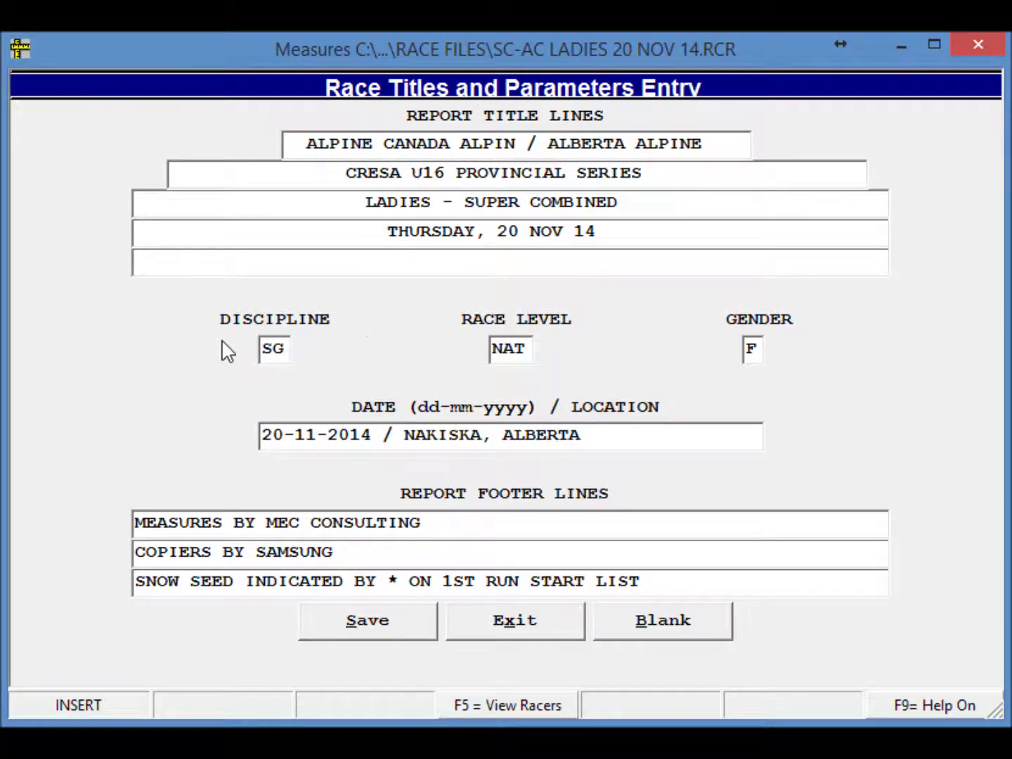
key("Delete")
key("Delete")
type("SC")
- Set the race discipline to AC and save the race titles and parameters
left_click_drag(287, 346, 169, 337)
key("Left")
key("Delete")
type("A")
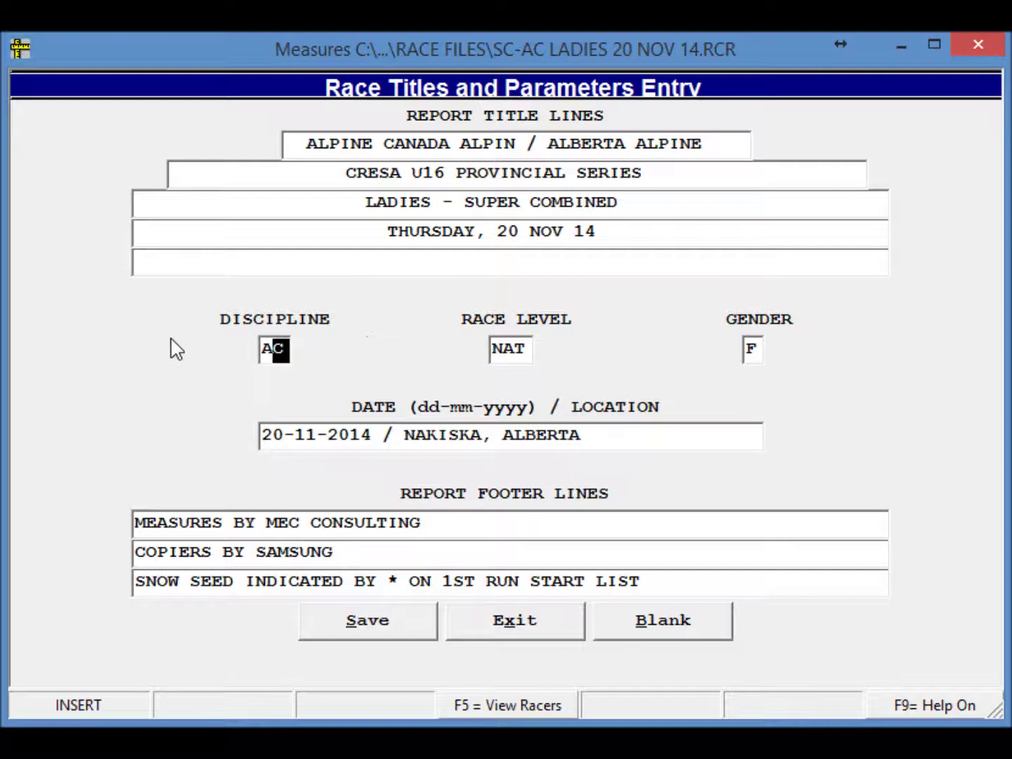
key("Return")
key("Page_Up")
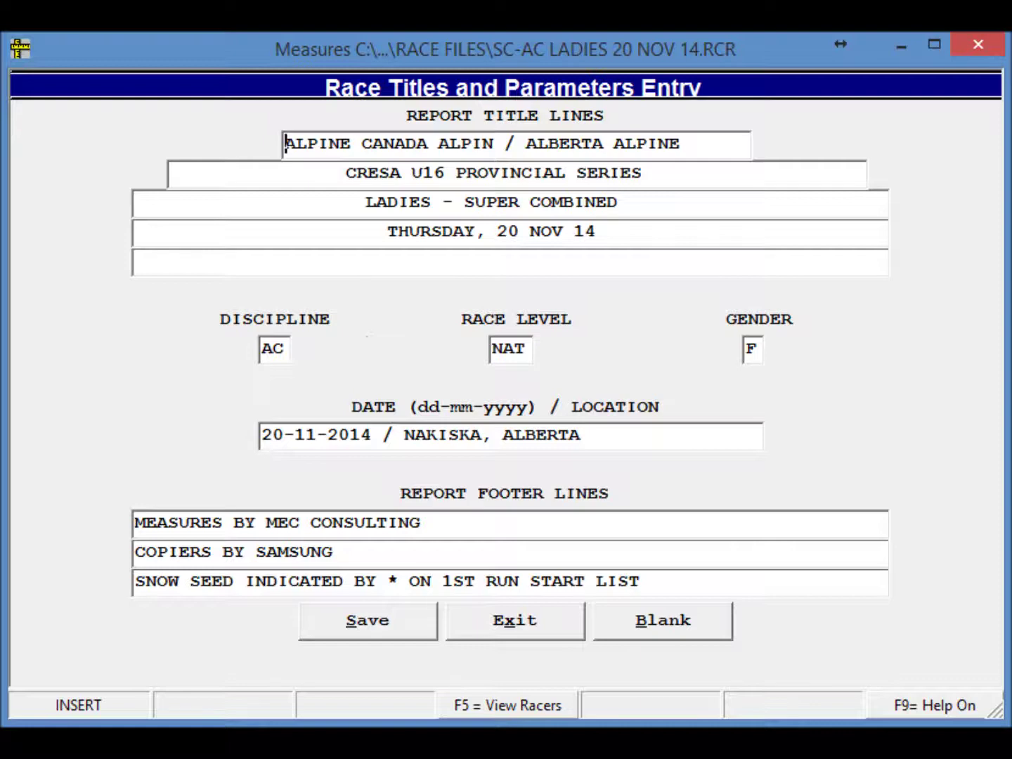
mouse_move(697, 743)
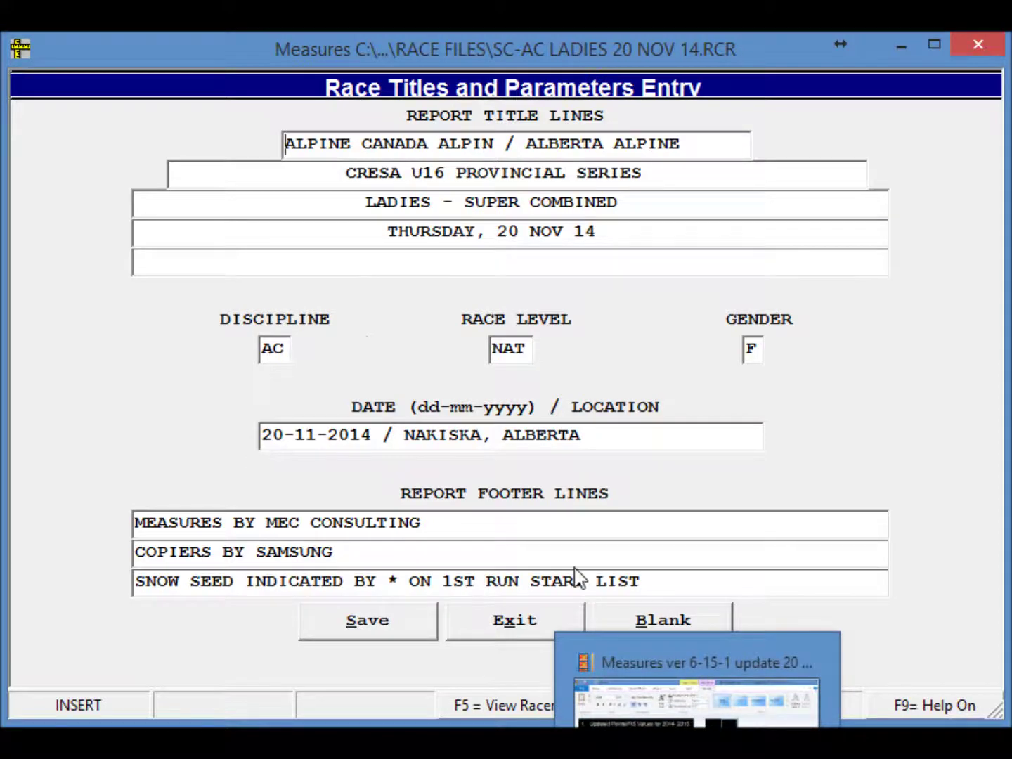
left_click(703, 696)
key("alt+Tab")
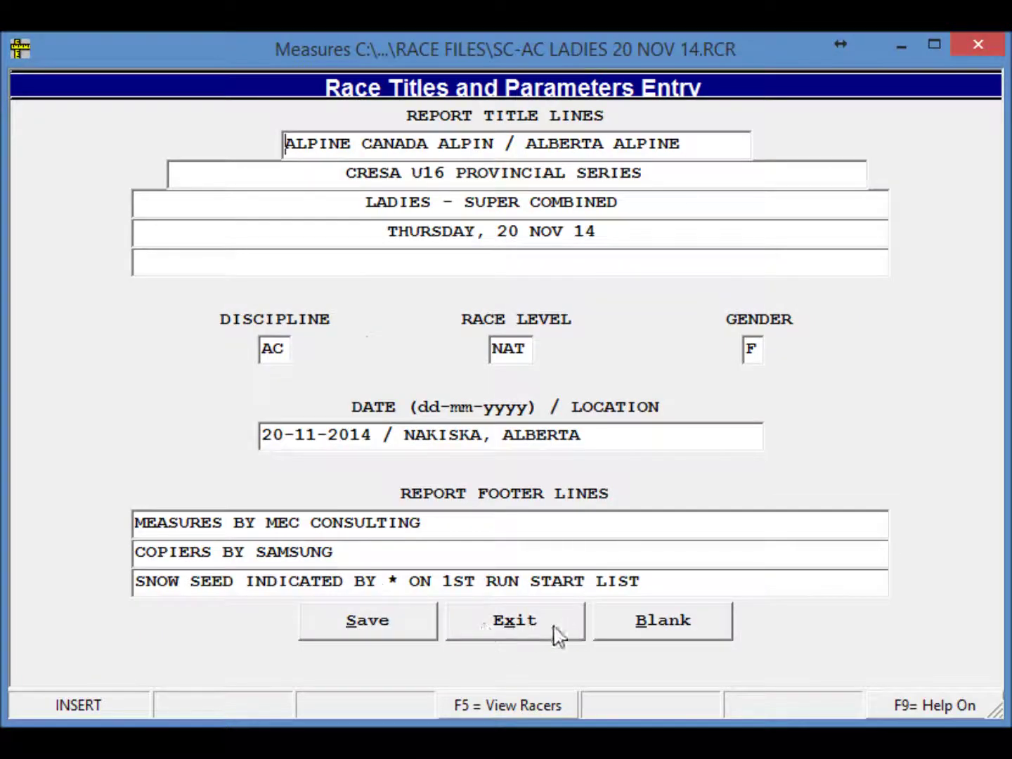
left_click(392, 637)
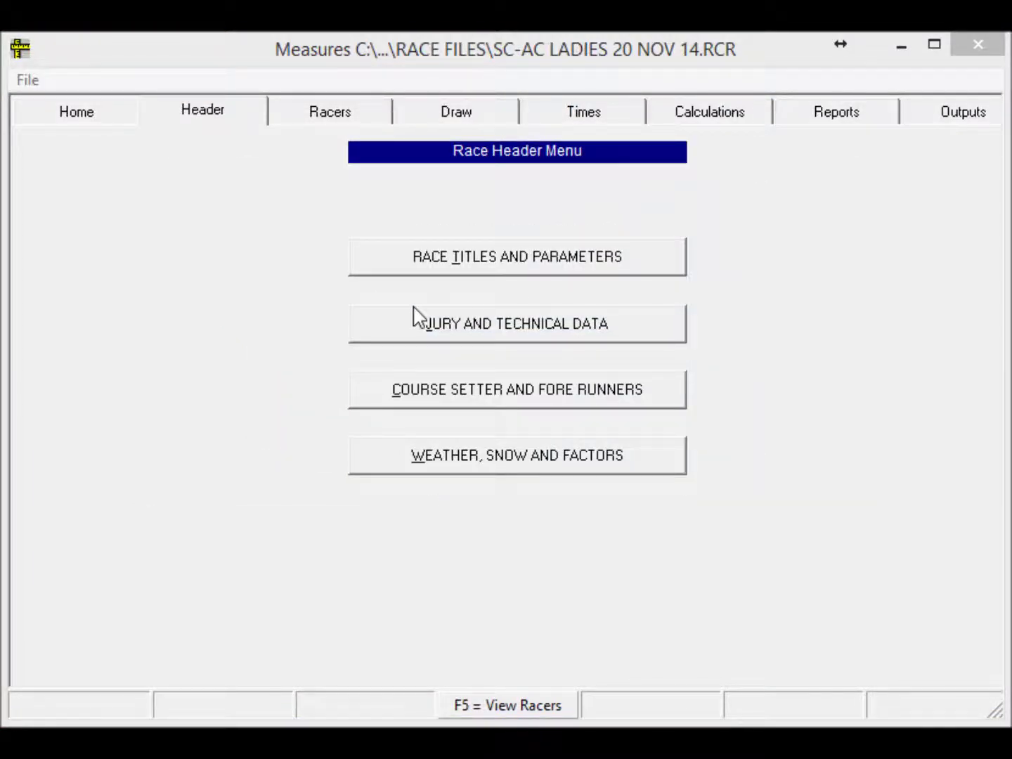
- Set the points F factor to 720 in the weather, snow and factor data, save it, and accept the discipline change
left_click(498, 465)
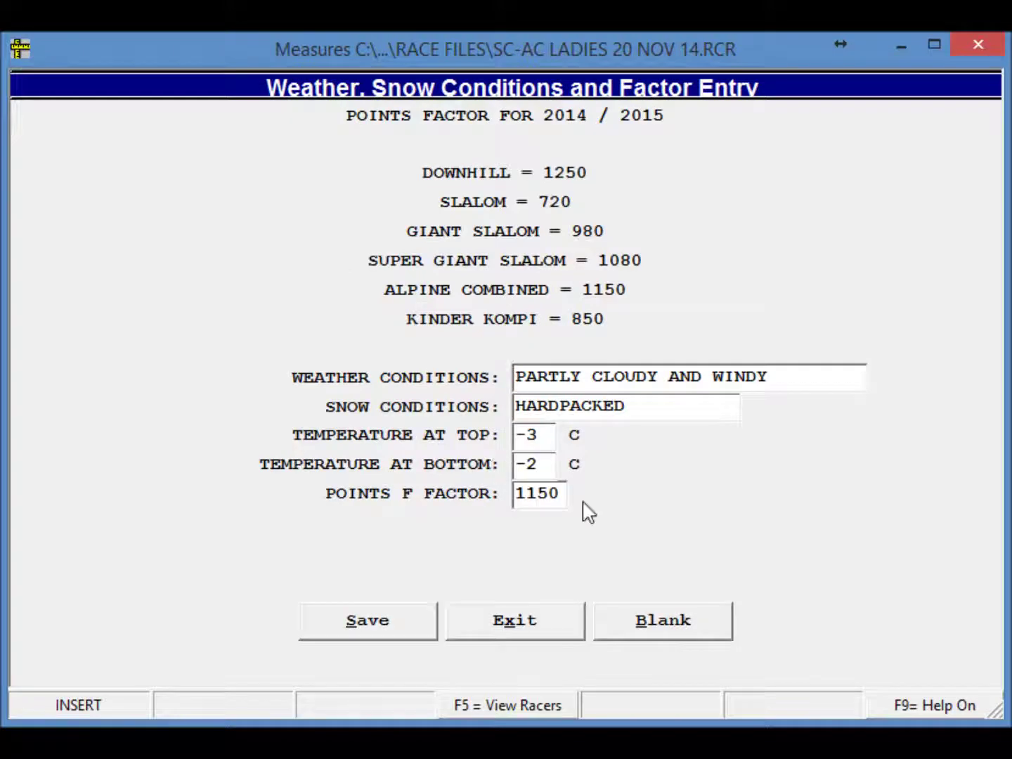
mouse_move(559, 495)
left_mouse_down()
mouse_move(465, 492)
mouse_move(561, 499)
left_mouse_up()
key("Home")
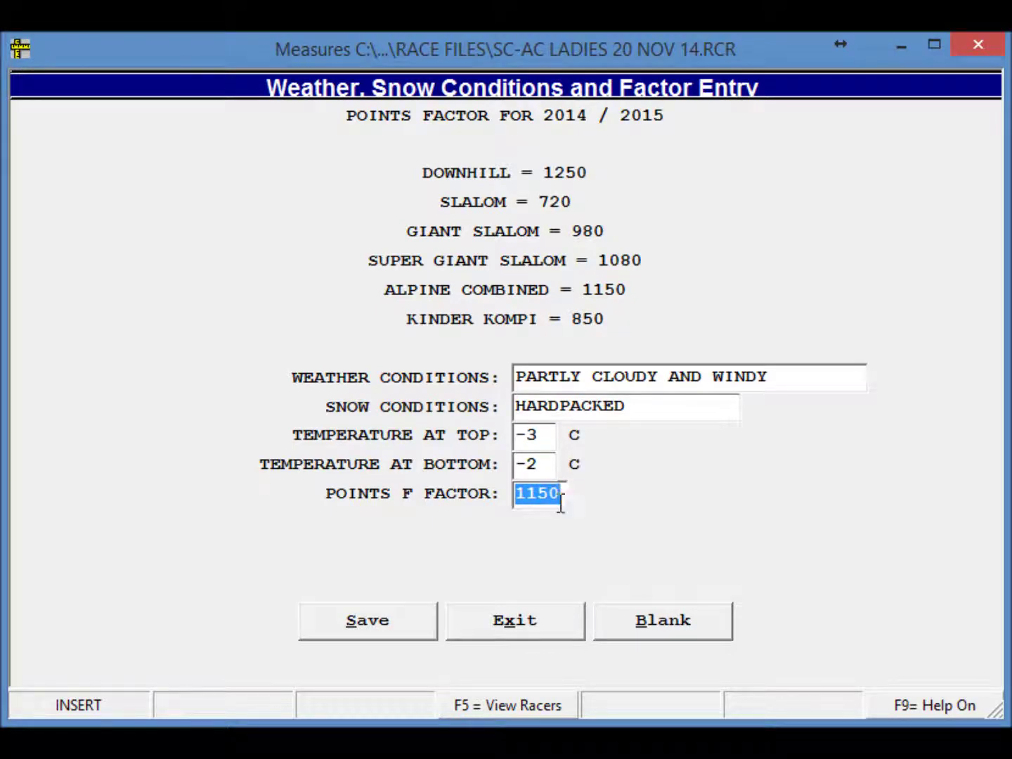
key("Delete")
type("720")
key("Return")
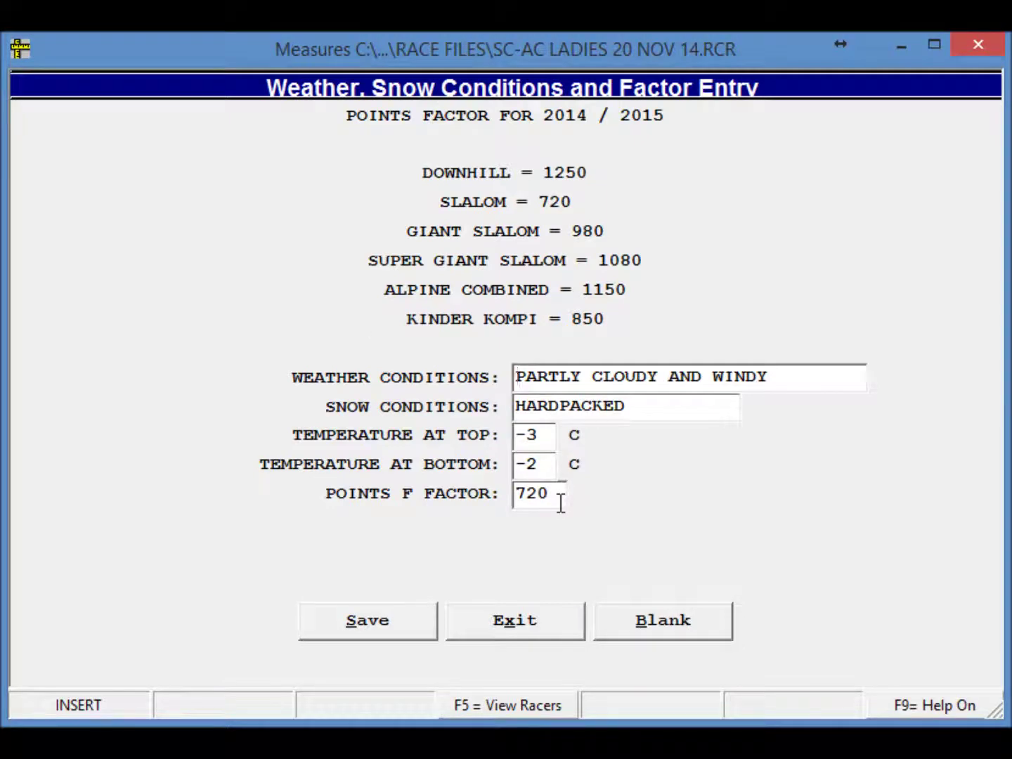
left_click(345, 623)
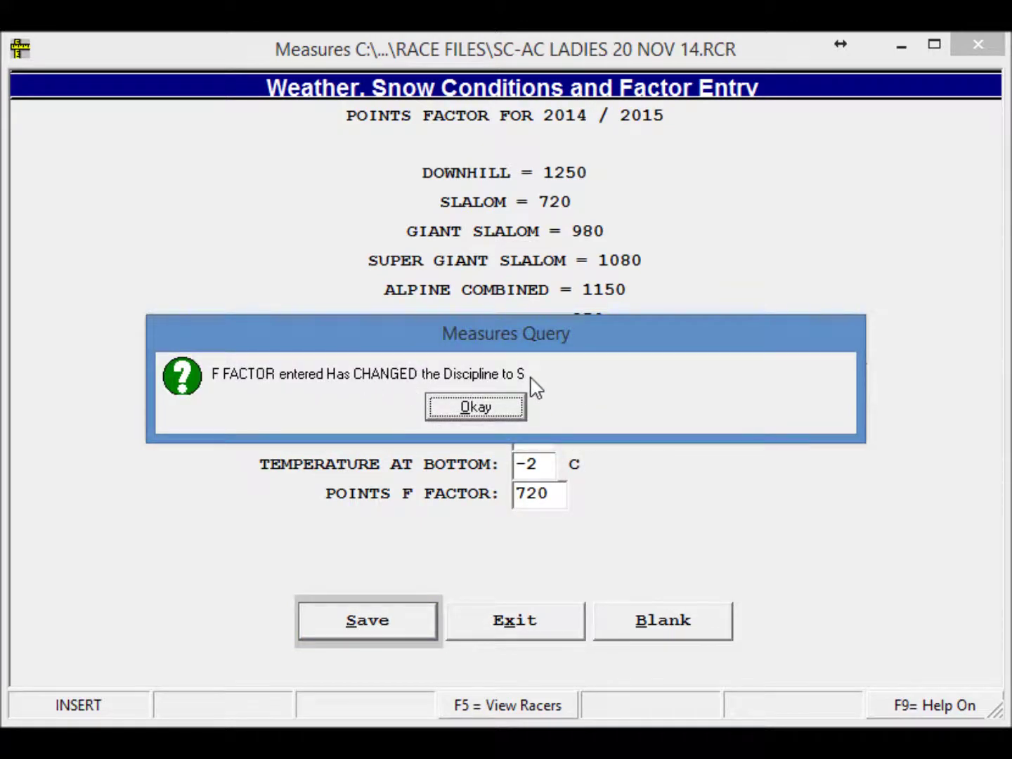
left_click(477, 409)
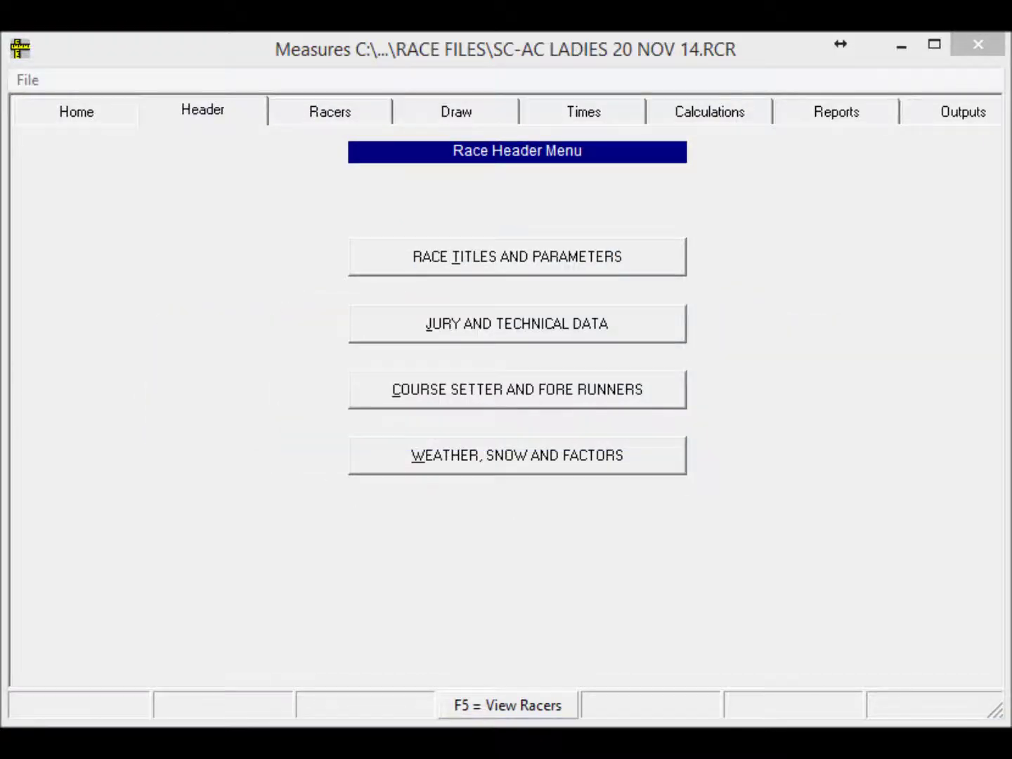
- Set the race discipline to SG in the race titles, choose 1 run for the race, and save the parameters
left_click(413, 257)
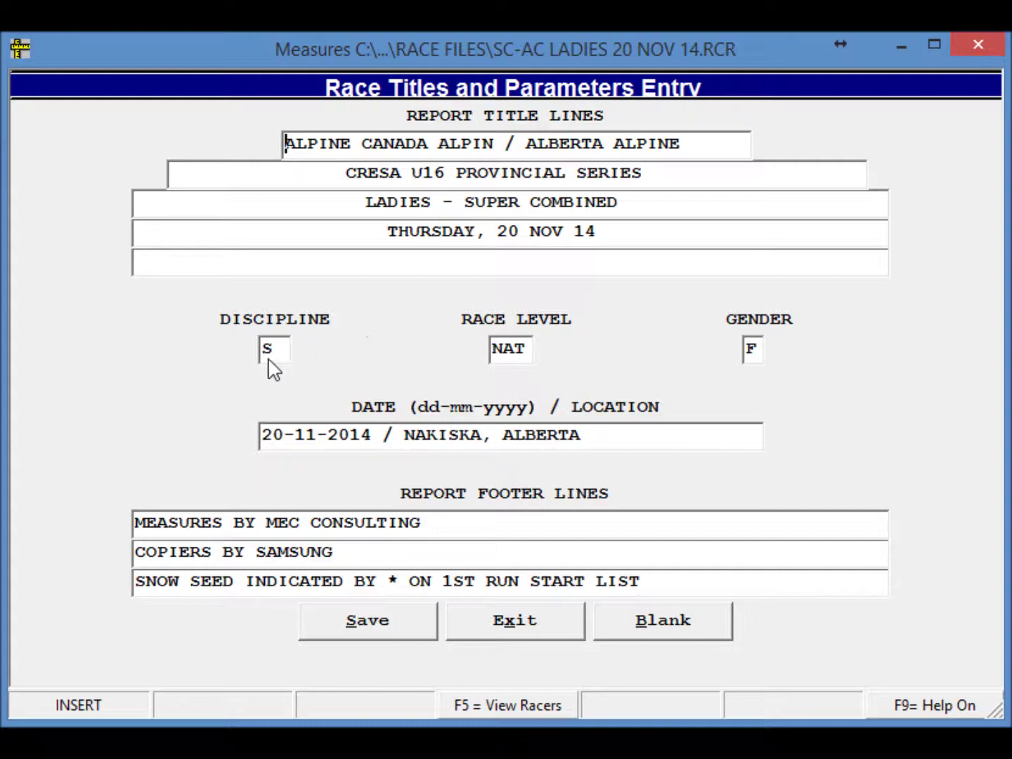
left_click(282, 348)
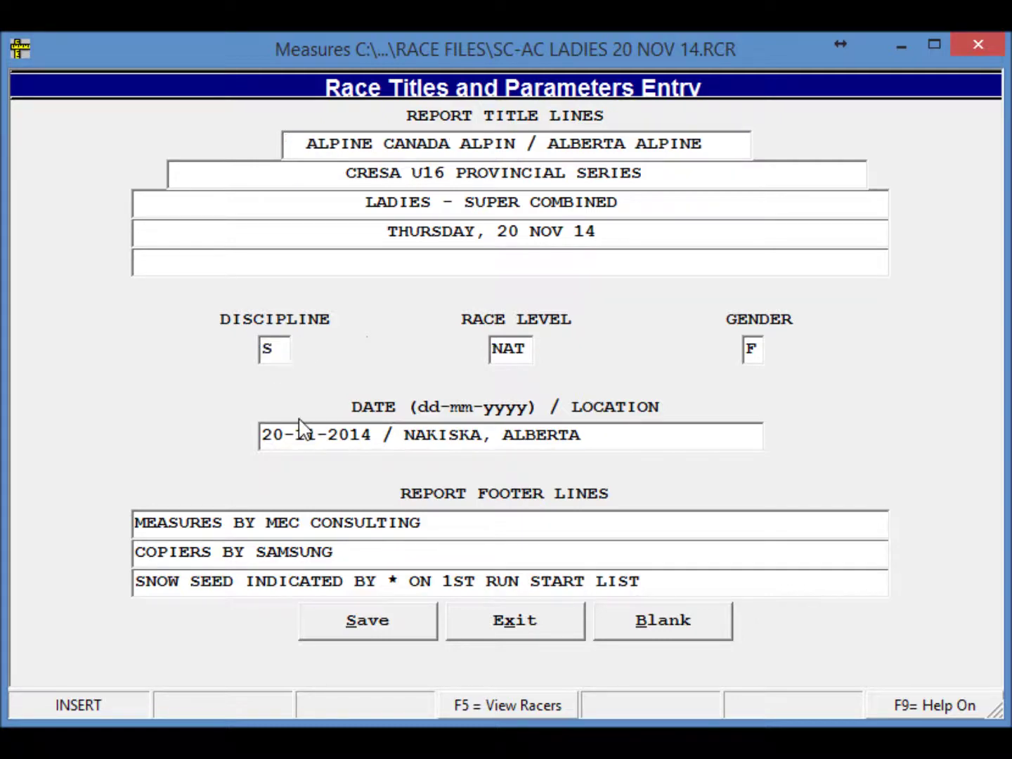
key("BackSpace")
type("SG")
left_click(362, 625)
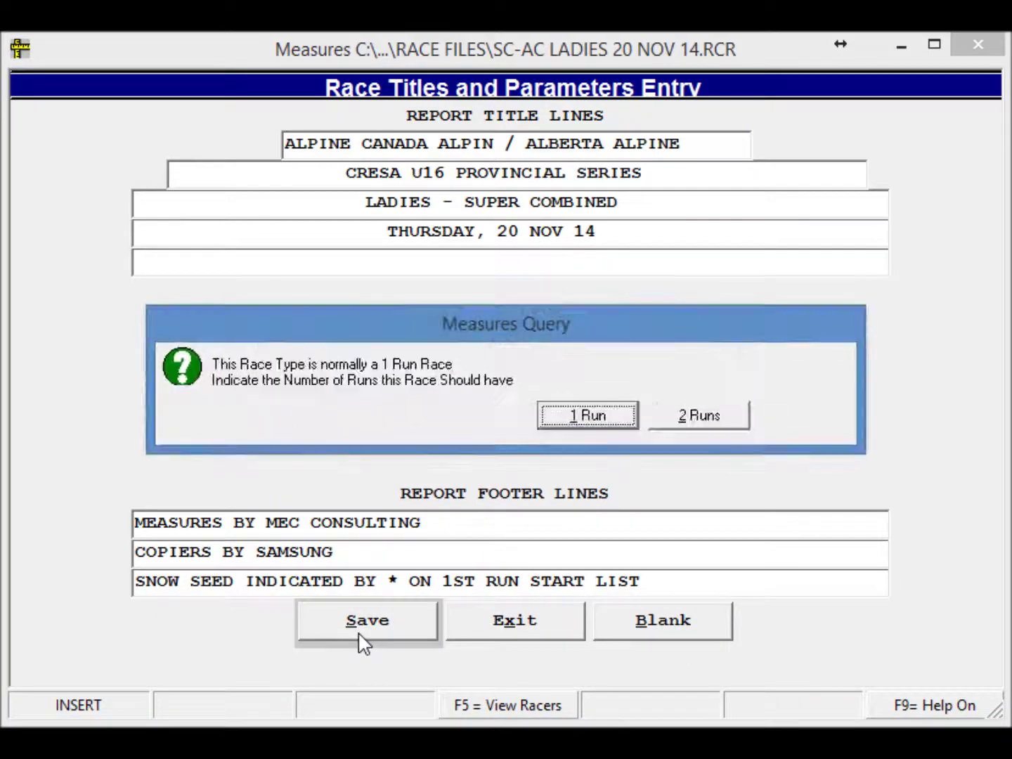
left_click(584, 415)
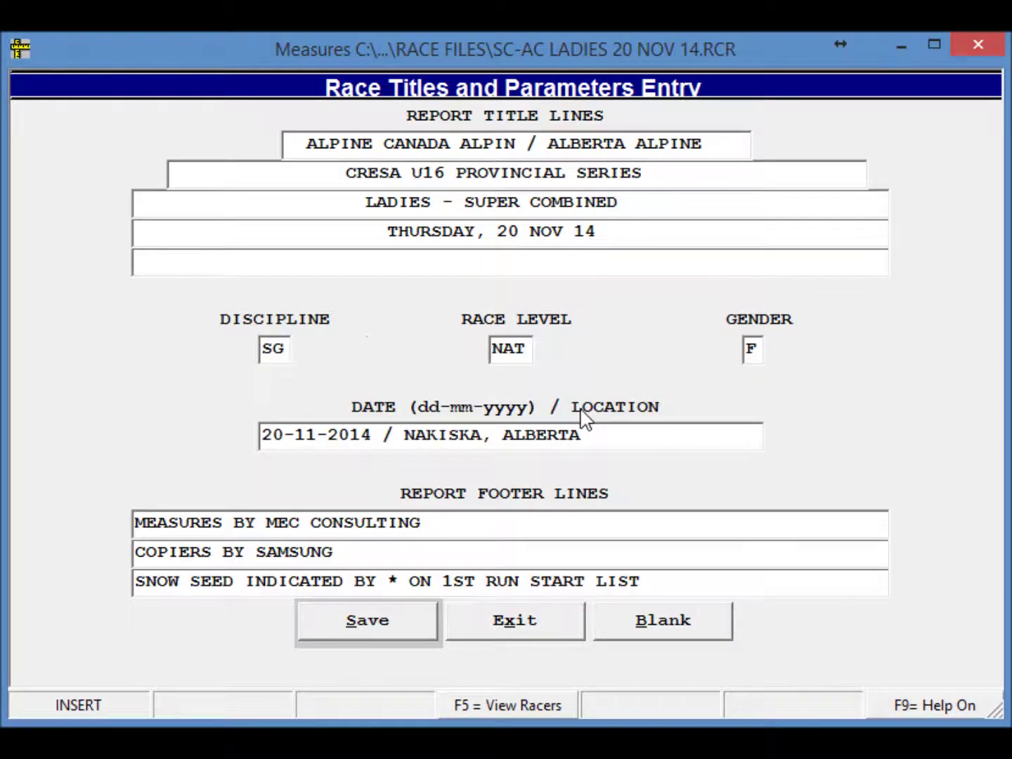
left_click(343, 618)
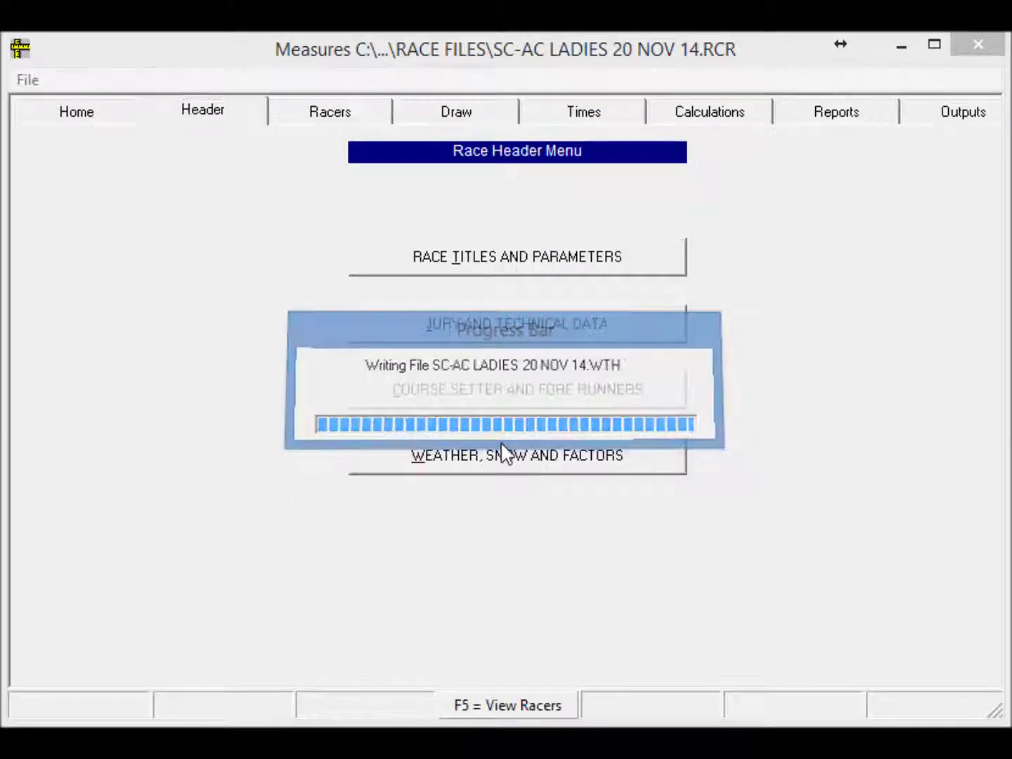
- Set the points F factor to 1150 in the weather, snow and factor data, save it, and accept the discipline change
left_click(502, 456)
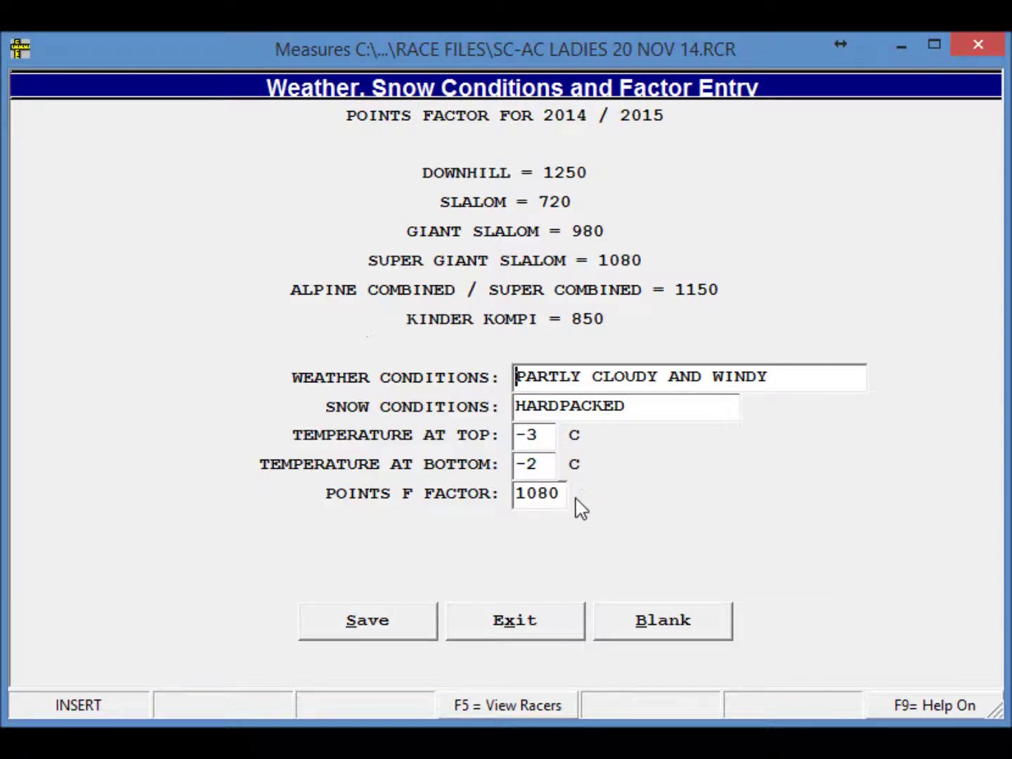
left_click_drag(563, 493, 510, 492)
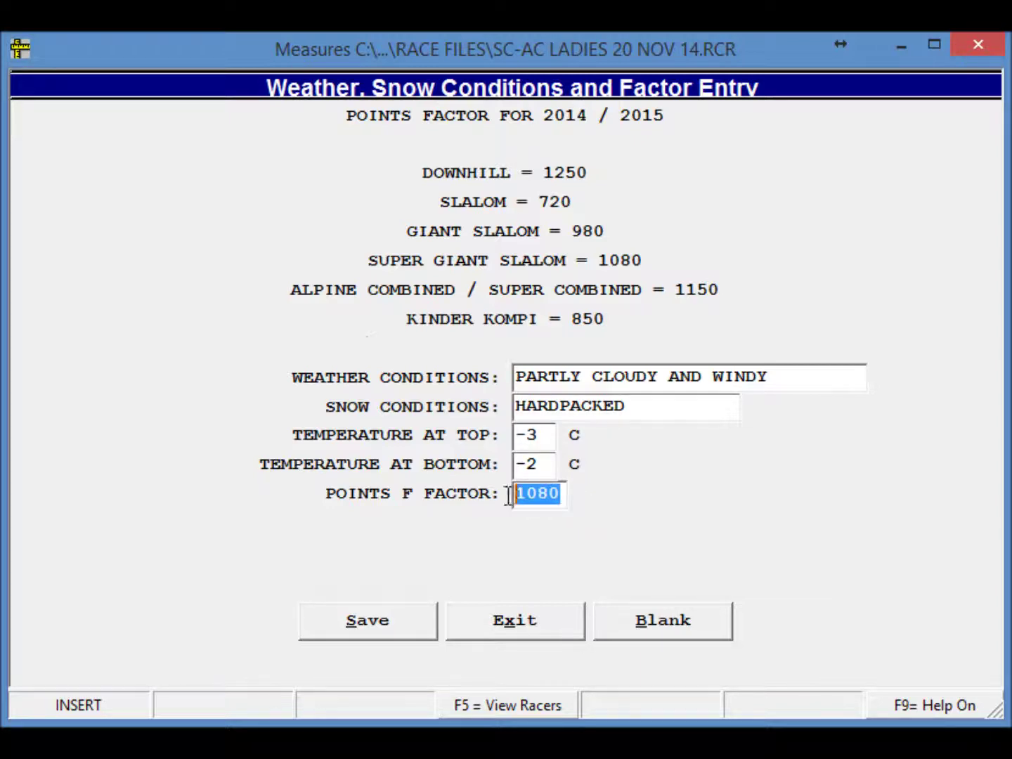
left_click(514, 496)
key("Delete")
key("Delete")
key("Delete")
key("Delete")
type("1150")
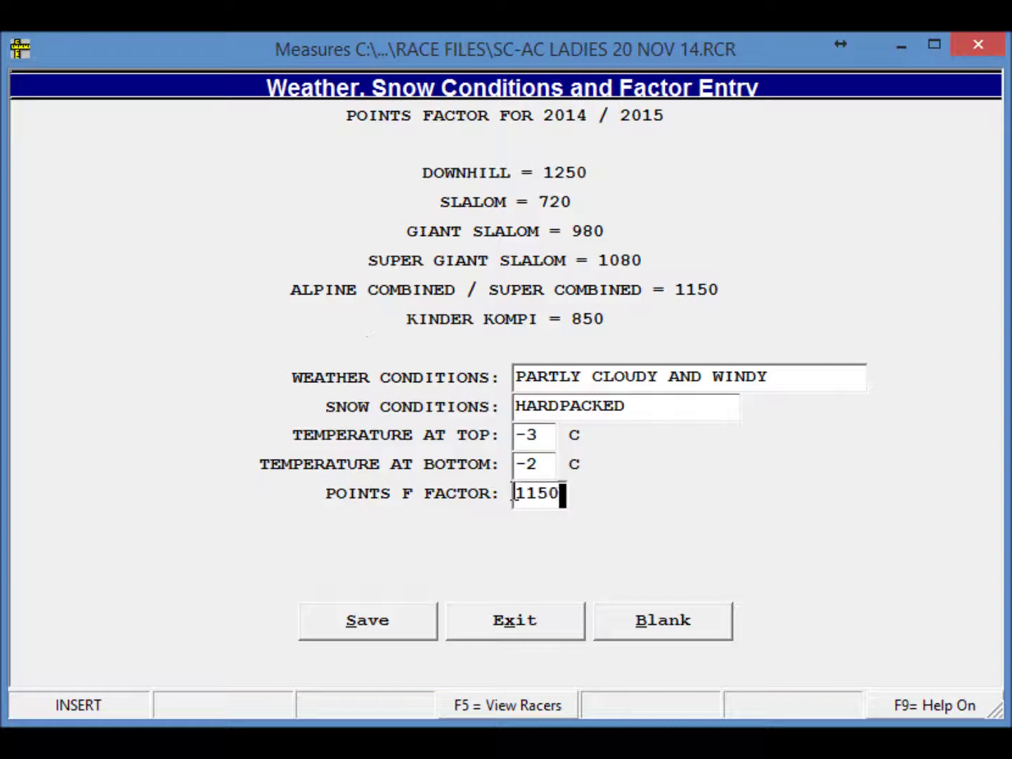
left_click(411, 626)
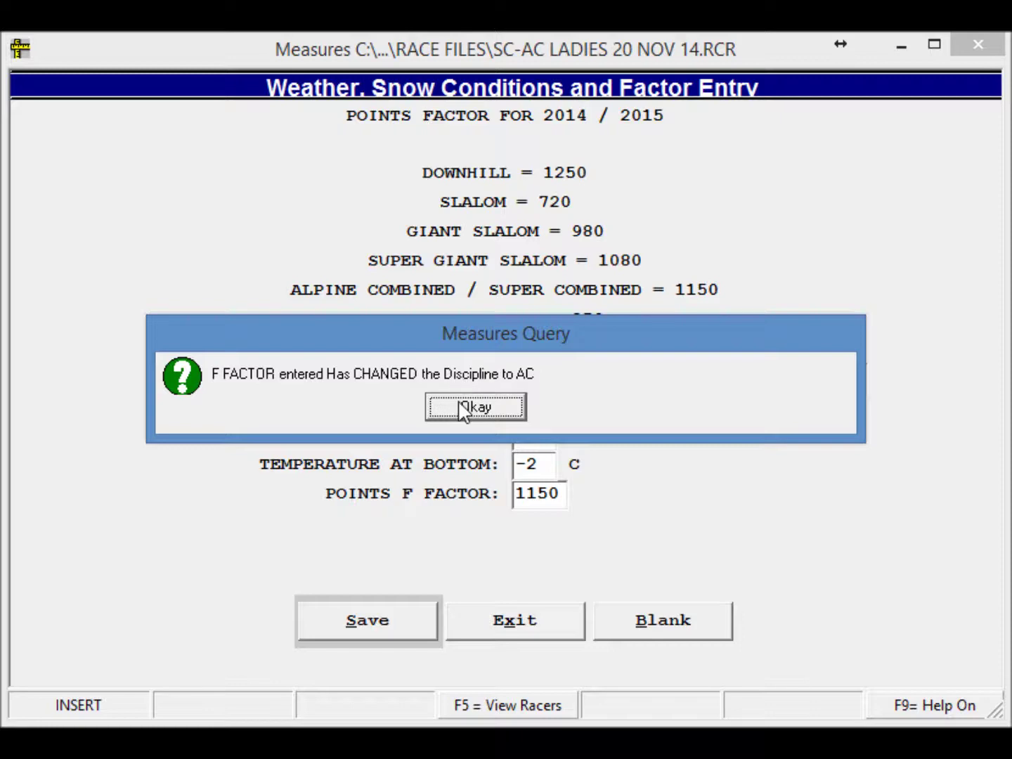
left_click(494, 410)
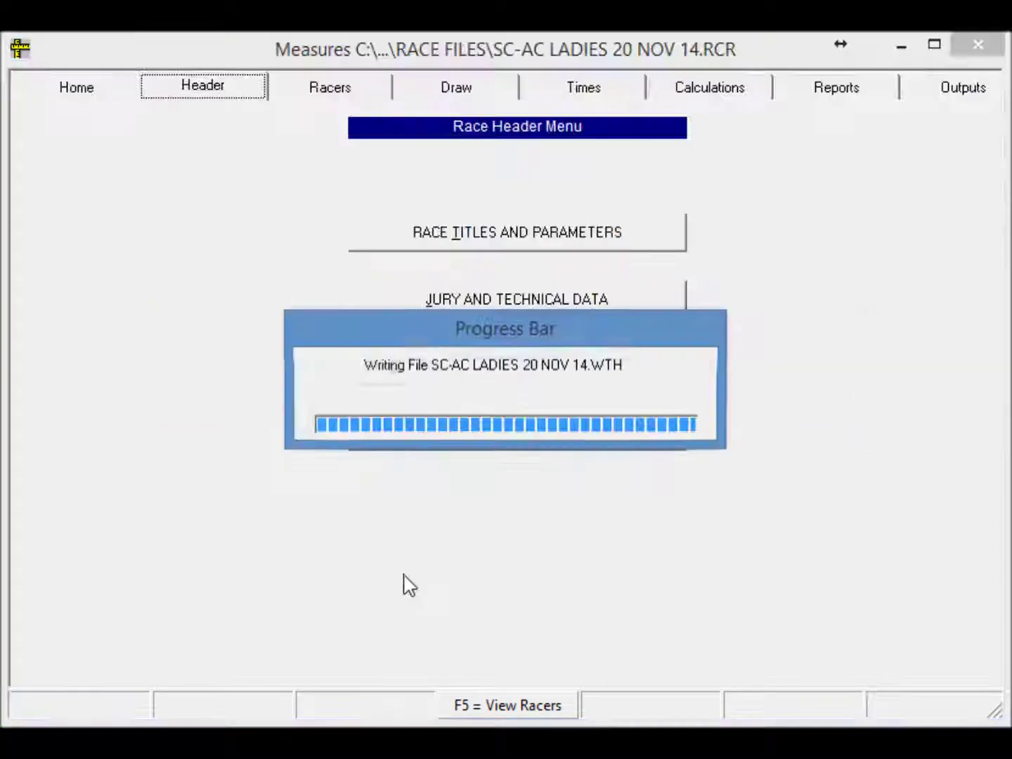
- Reopen the race titles and parameters and enter SX as the discipline
left_click(434, 276)
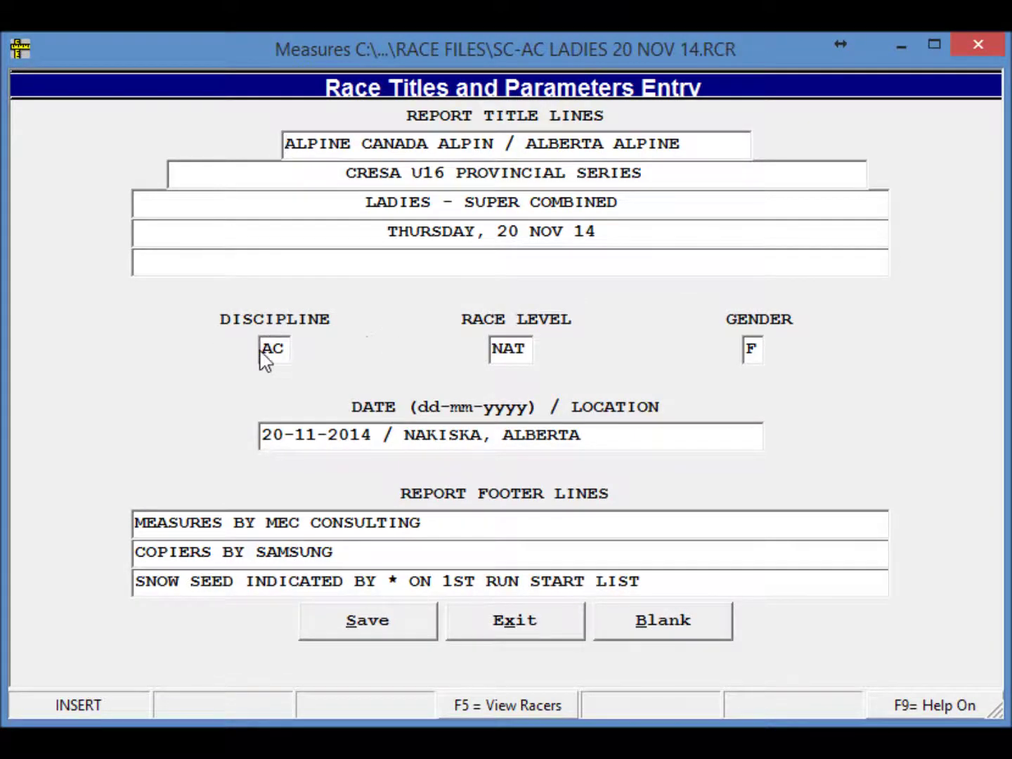
left_click_drag(264, 347, 287, 351)
left_click(287, 352)
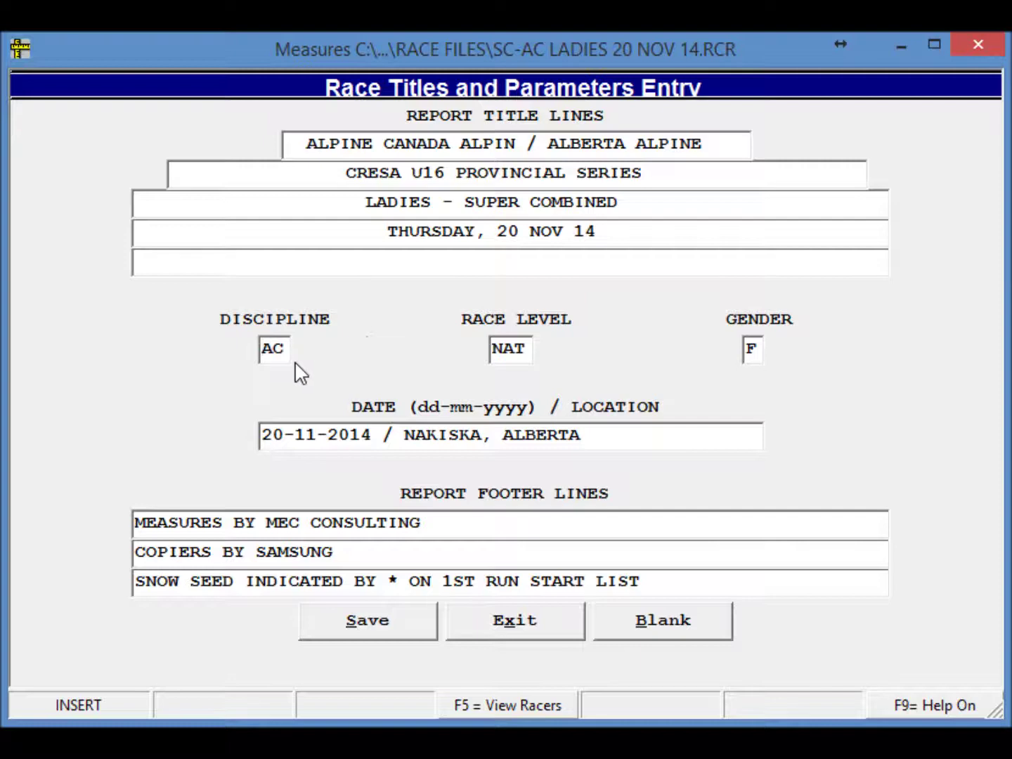
key("Delete")
type("S")
type("SX")
key("Return")
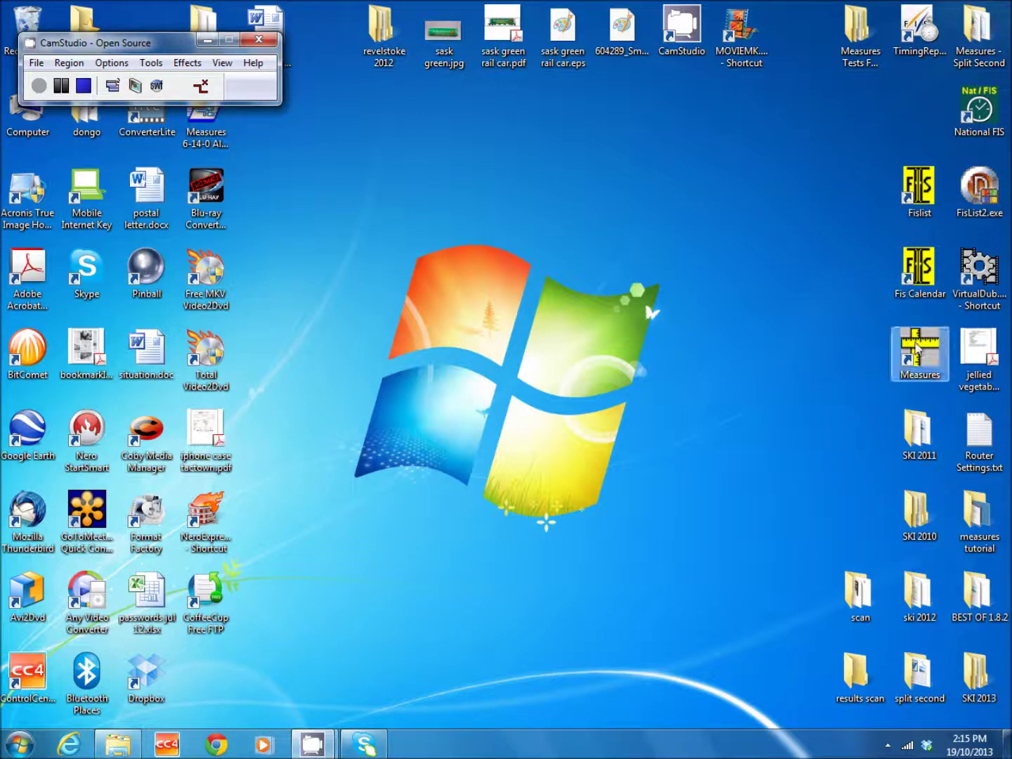
- Launch Measures from its desktop shortcut, and exit the program with confirmation
double_click(915, 349)
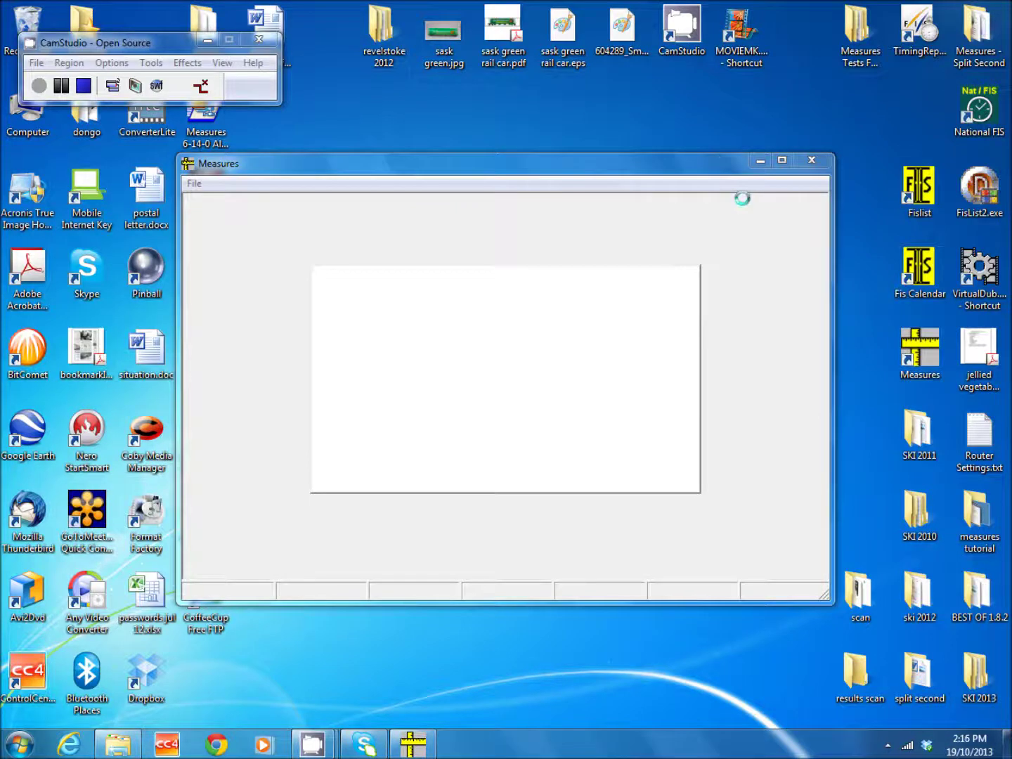
left_click(811, 163)
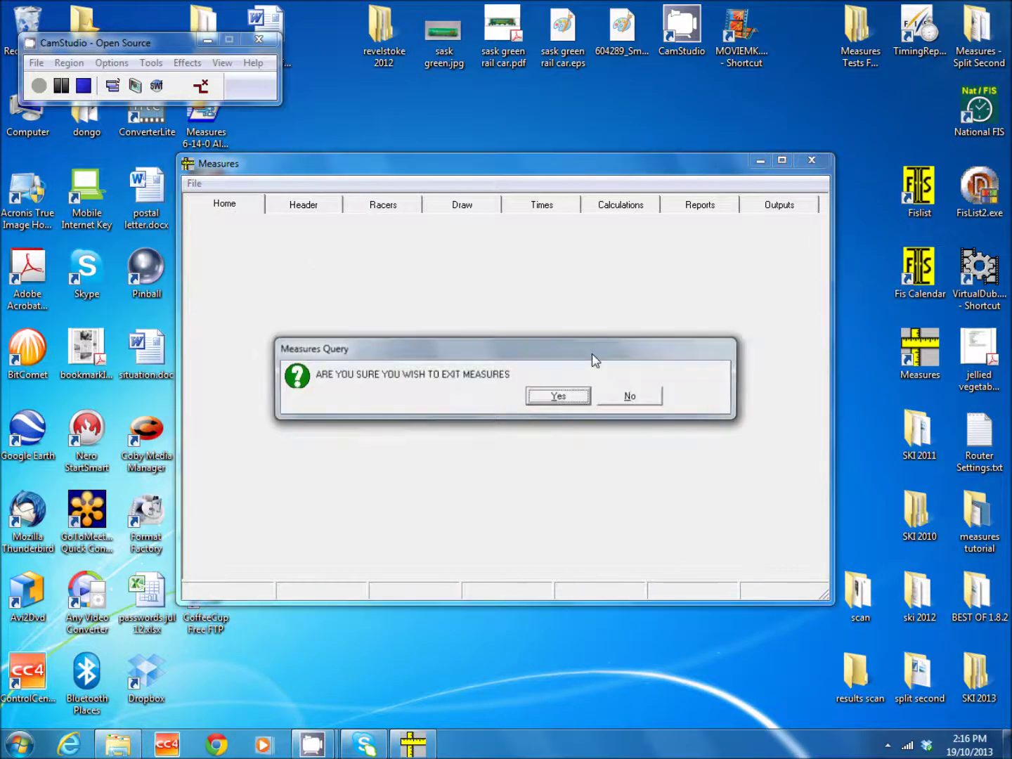
left_click(537, 398)
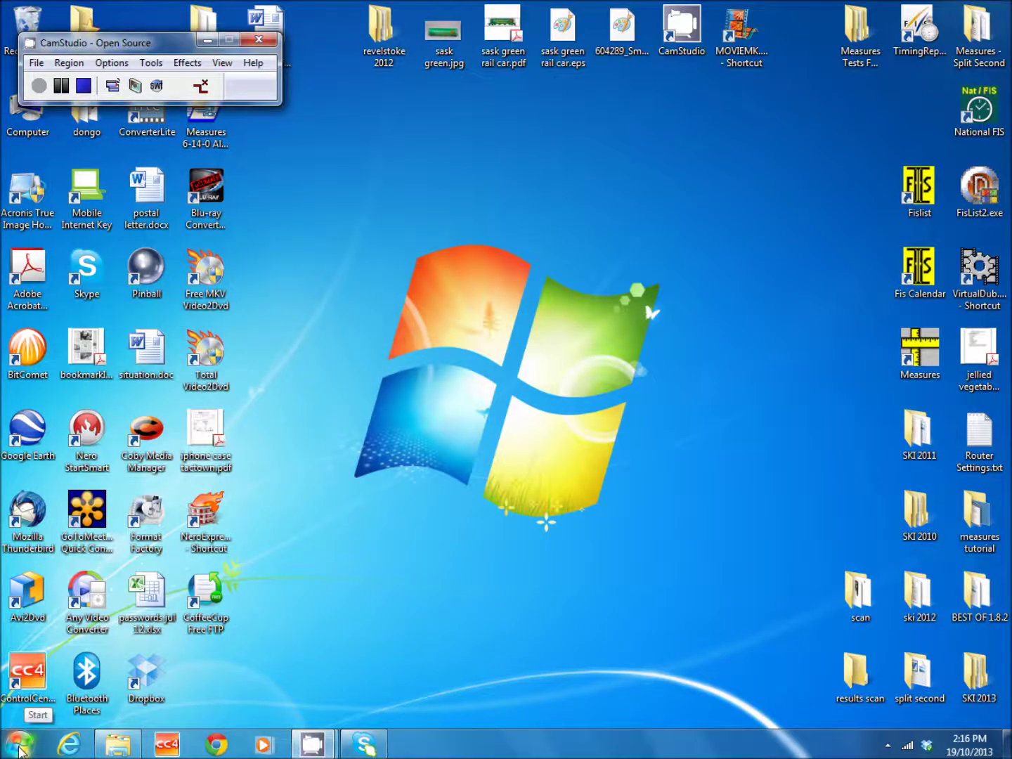
- Launch Measures from the Measures folder among the installed programs
left_click(20, 748)
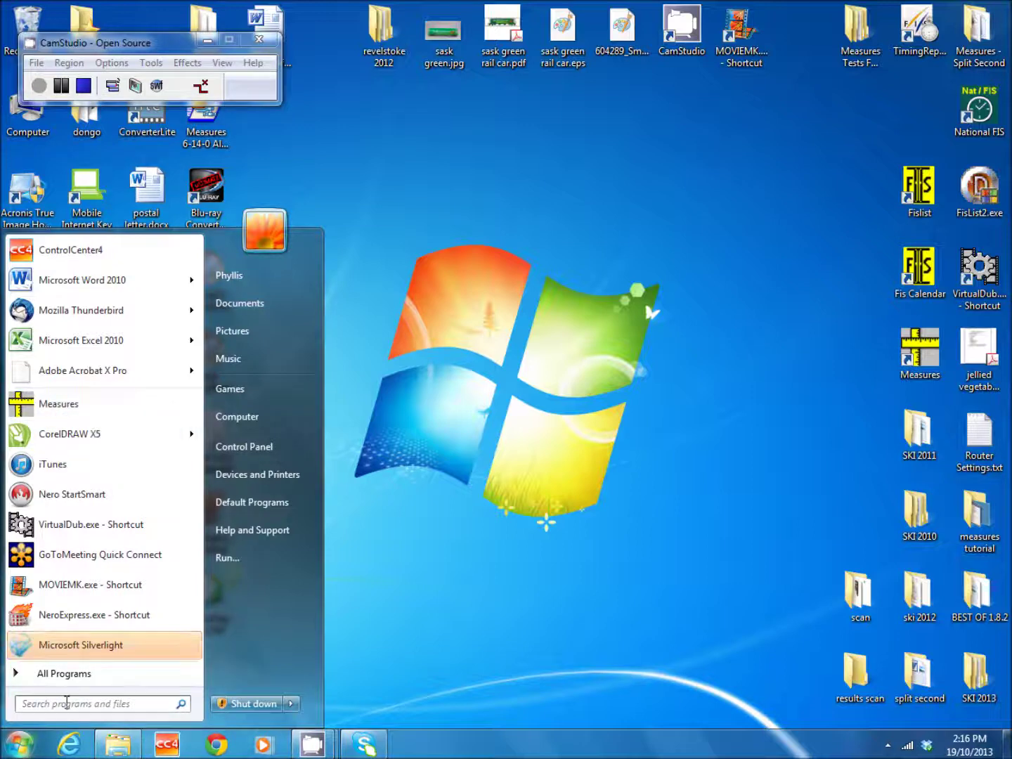
left_click(60, 675)
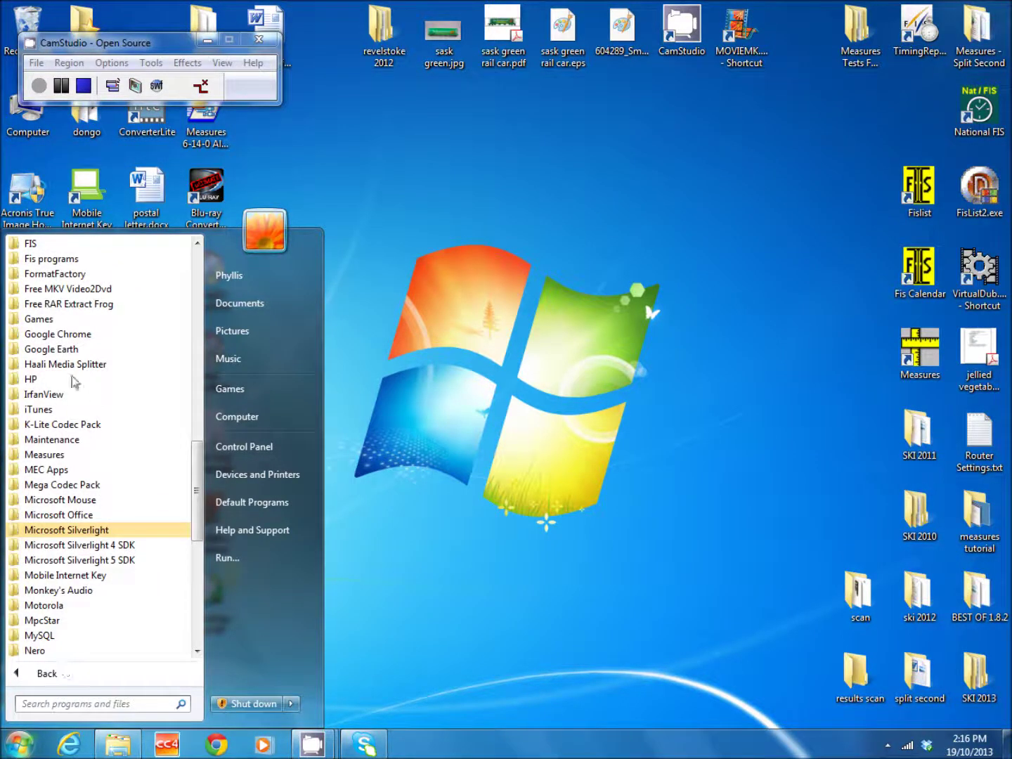
left_click(44, 460)
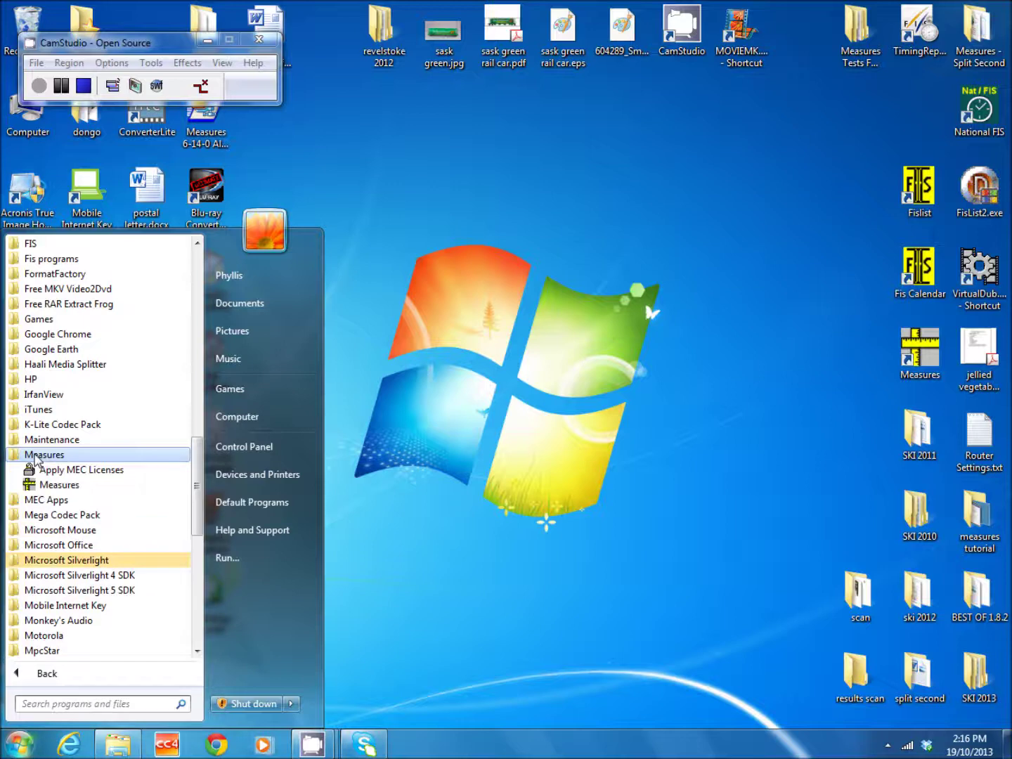
left_click(50, 485)
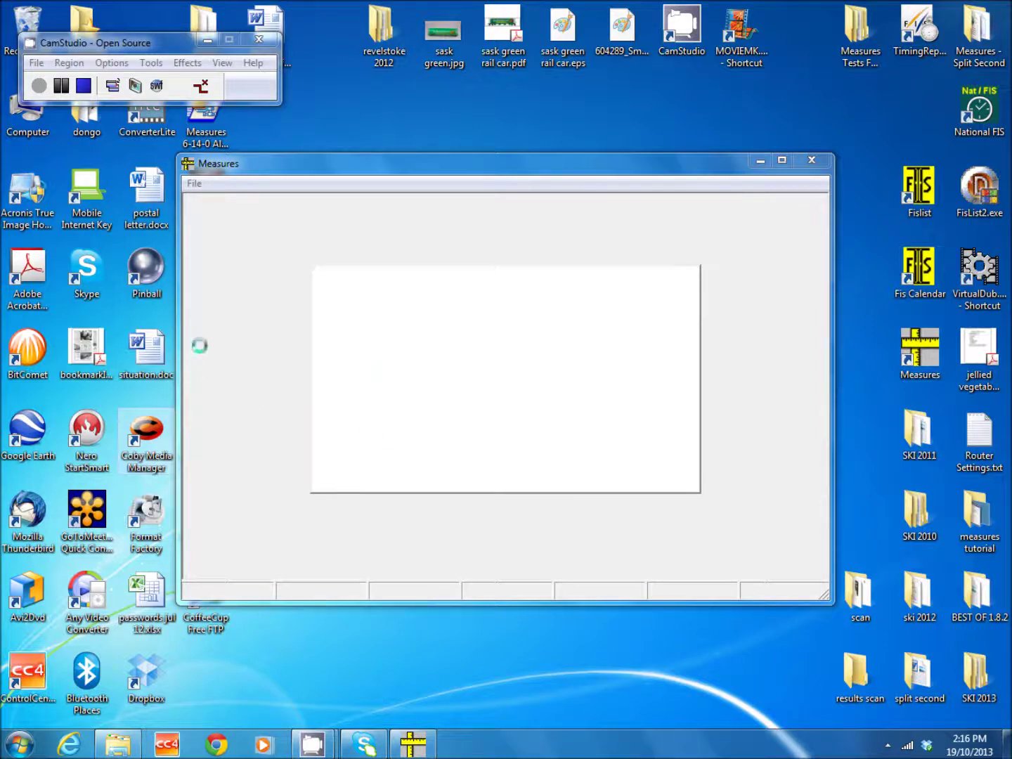
left_click(61, 86)
left_click(39, 86)
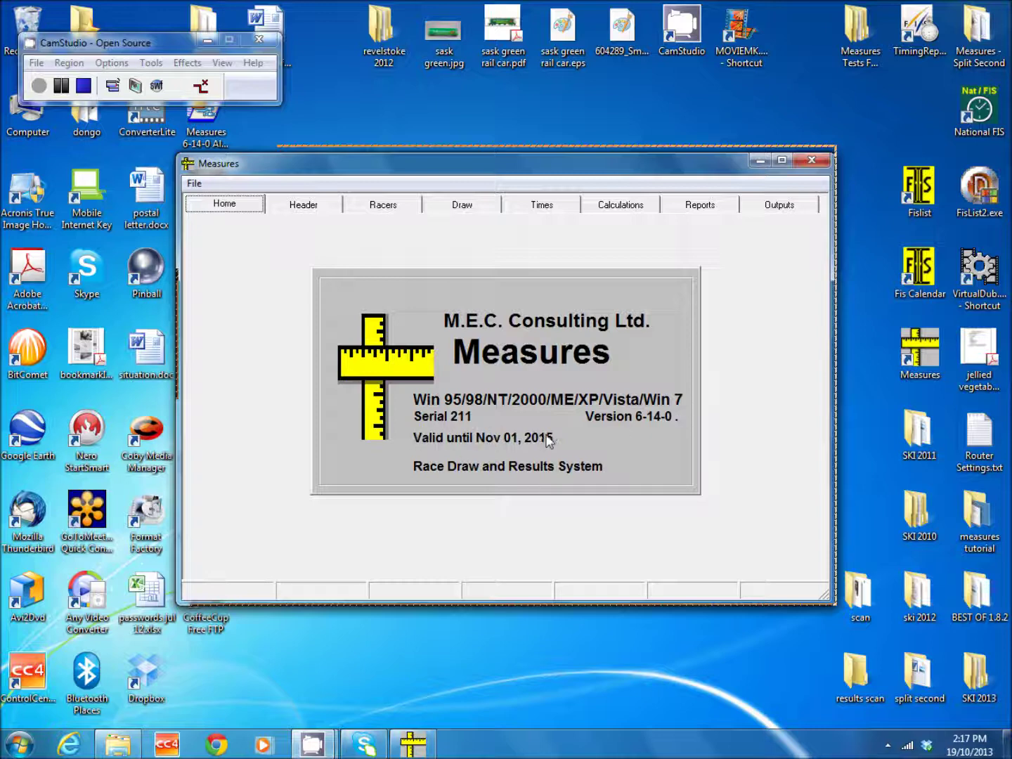
- Review the preferences for field help, blank lines at the top of reports and language, and accept the existing choices
left_click(195, 185)
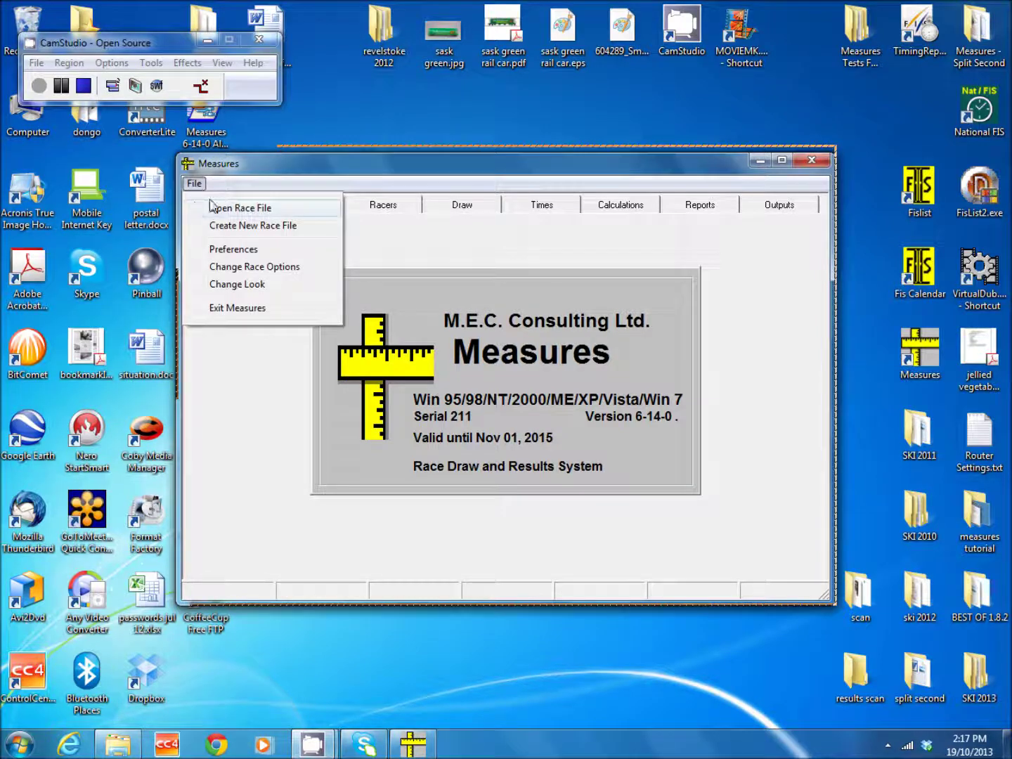
left_click(228, 250)
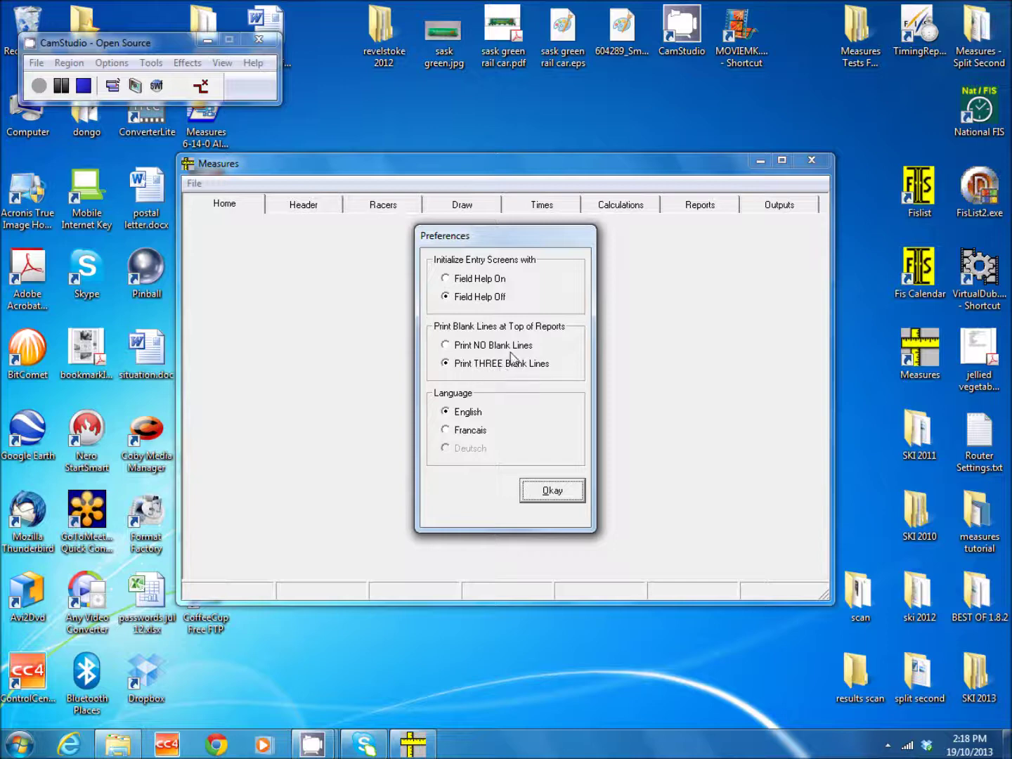
left_click(550, 489)
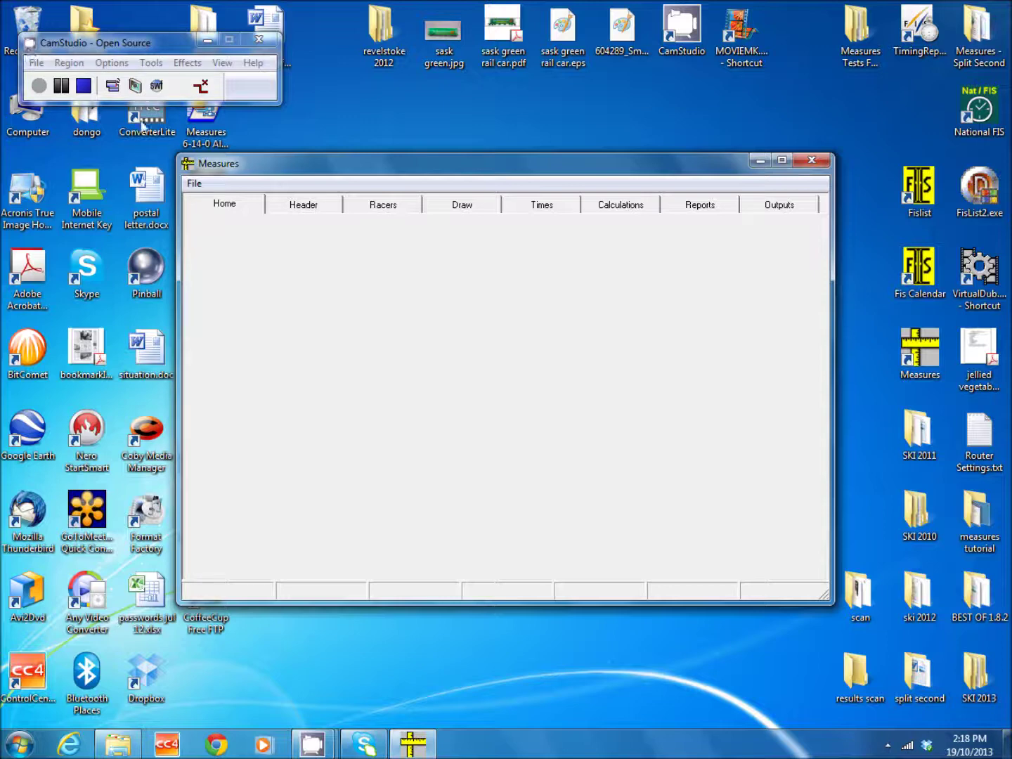
- Create a non-para race file named NAT1234 SL L 21 OCT 13 in the OLD RACE FILE folder, without copying information from an old race
left_click(63, 88)
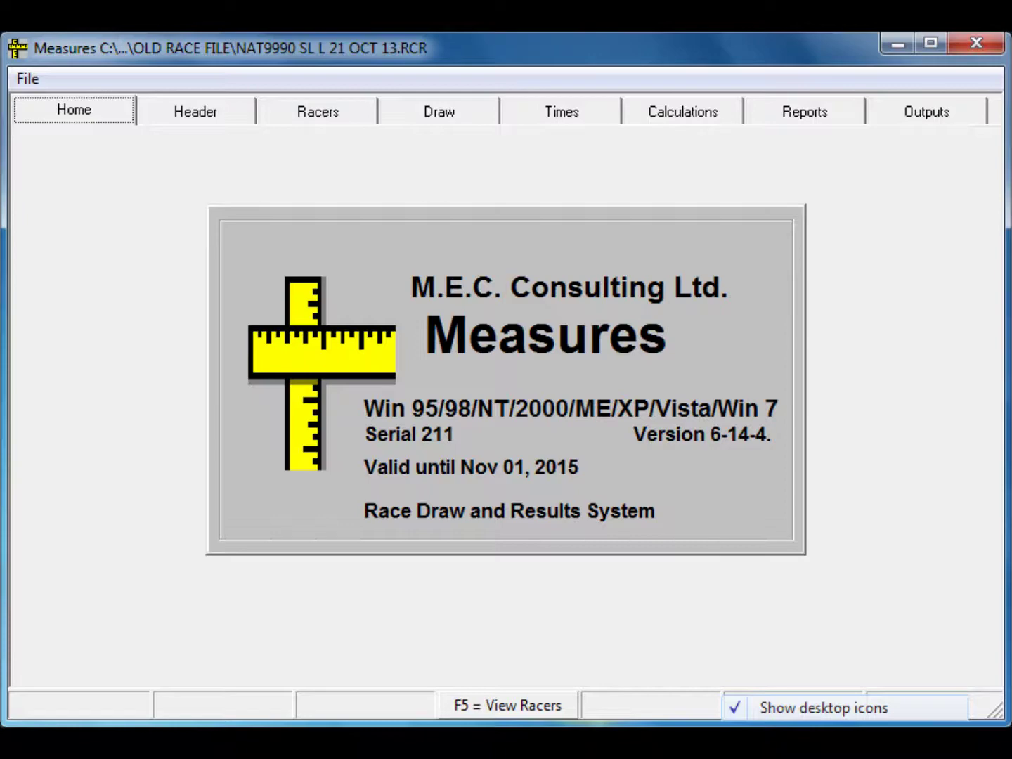
left_click(26, 79)
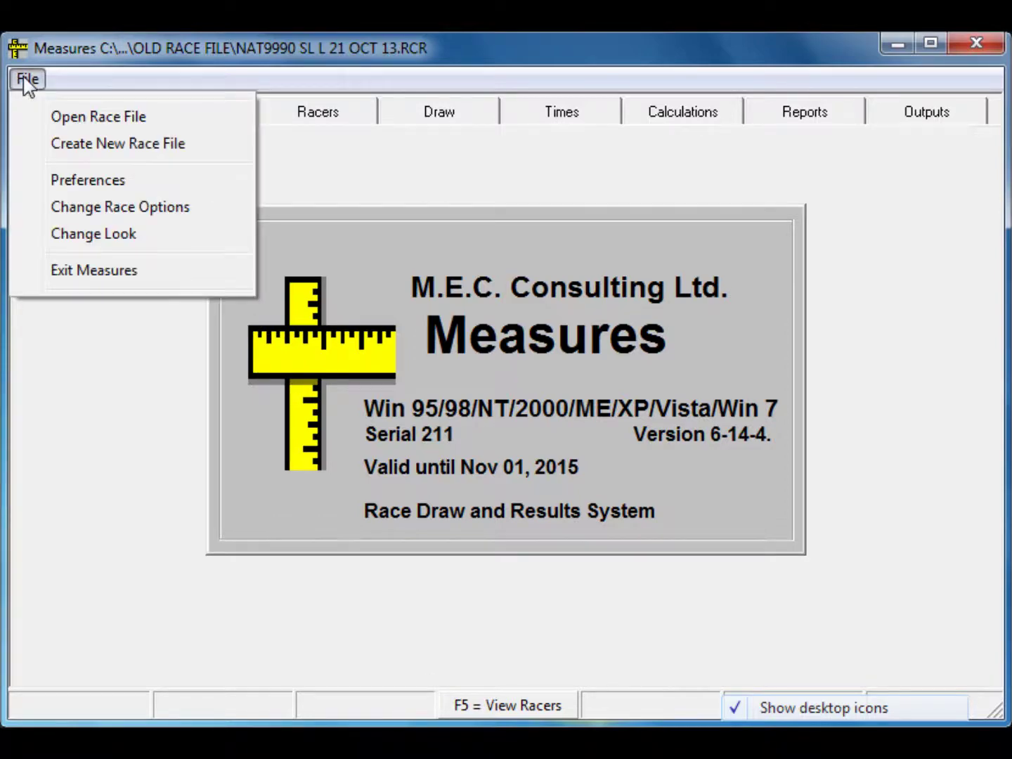
left_click(76, 155)
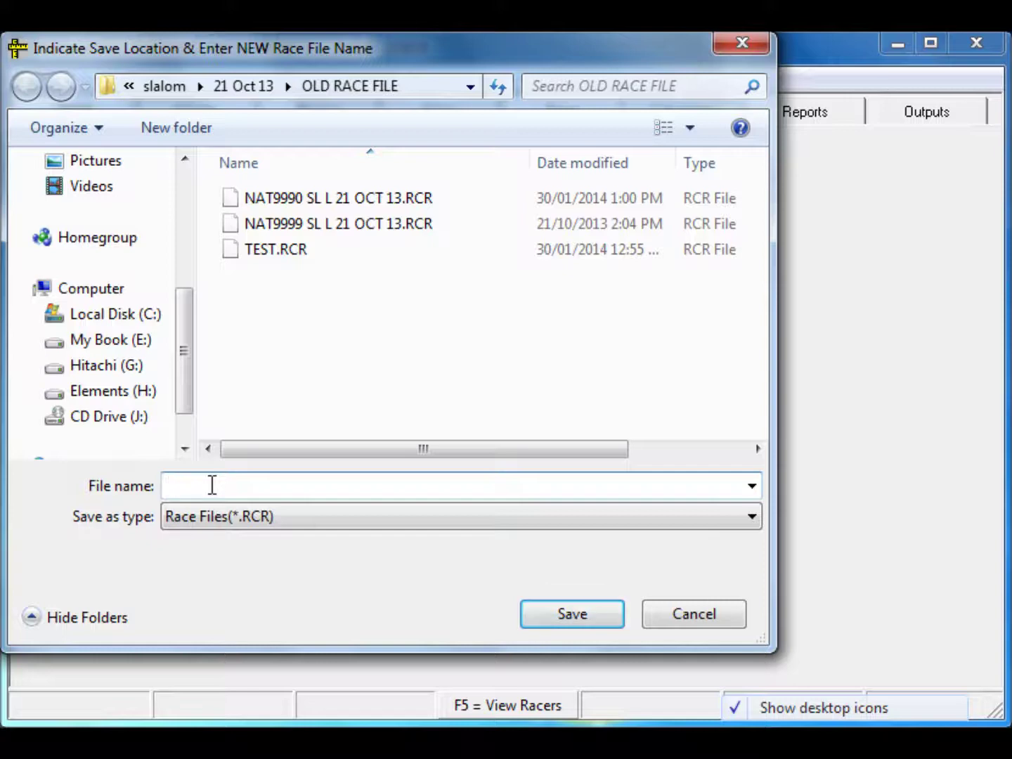
type("n")
key("BackSpace")
type("NAT")
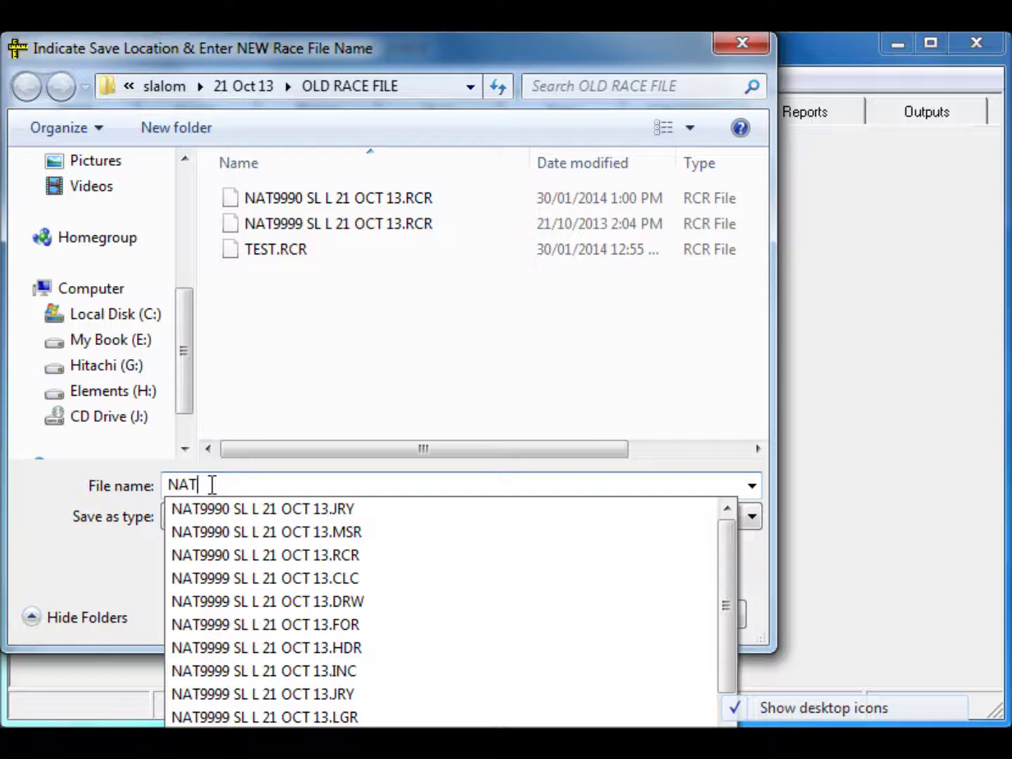
type("1234")
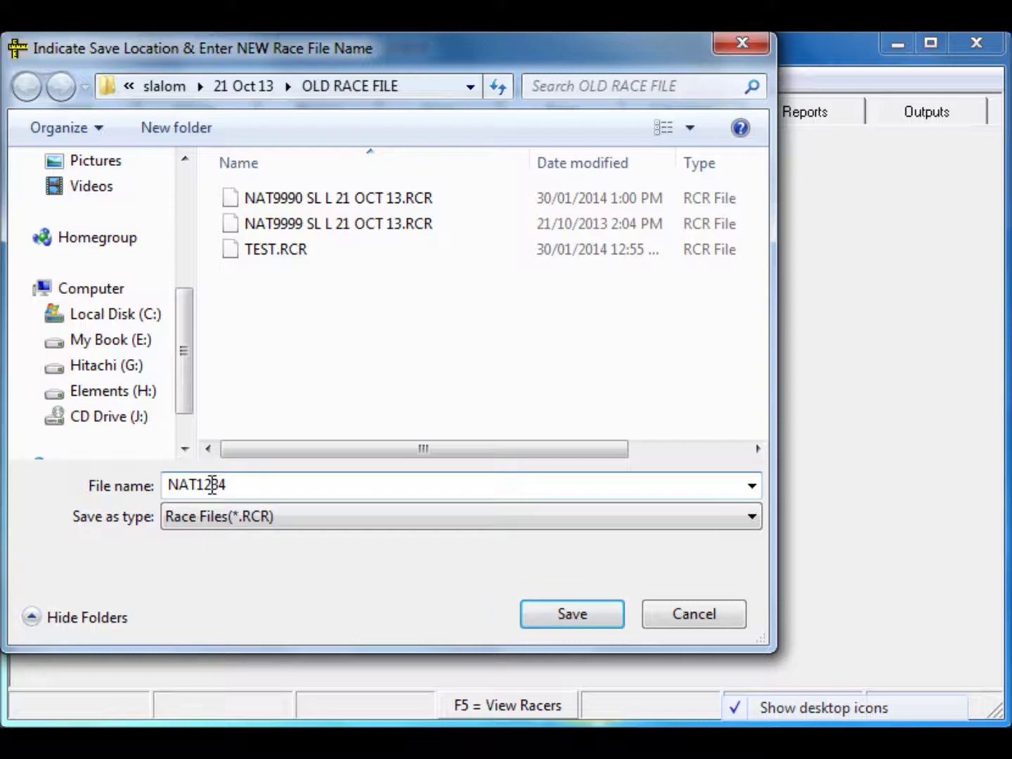
type(" SL L 21 OCT 13")
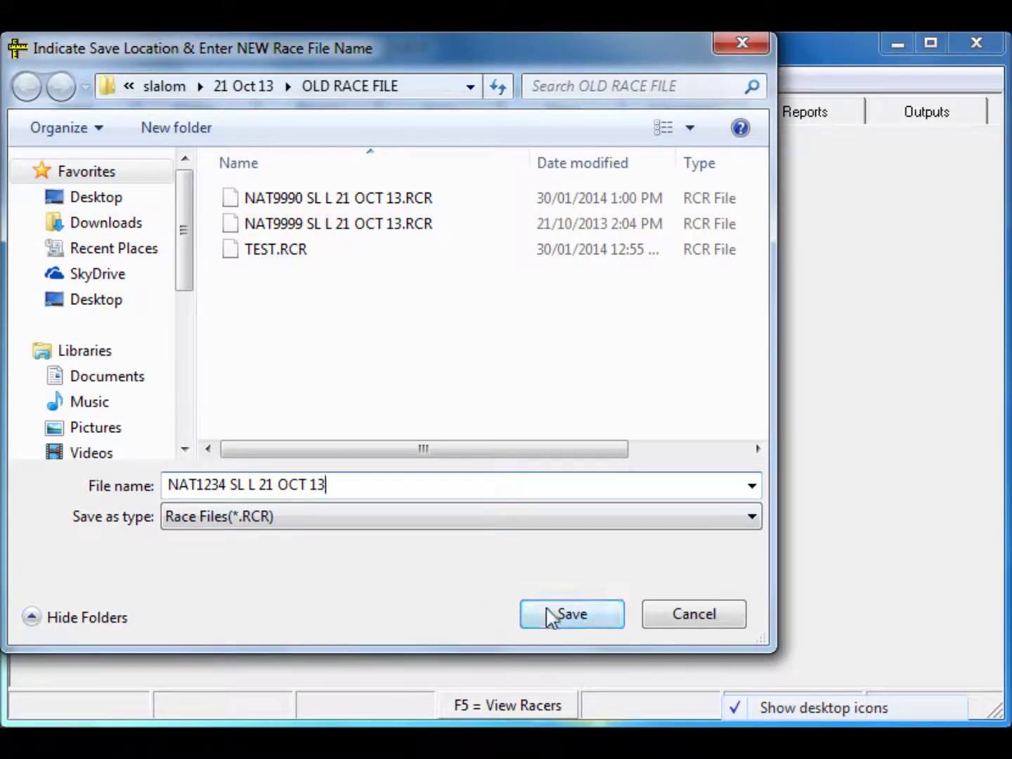
left_click(571, 621)
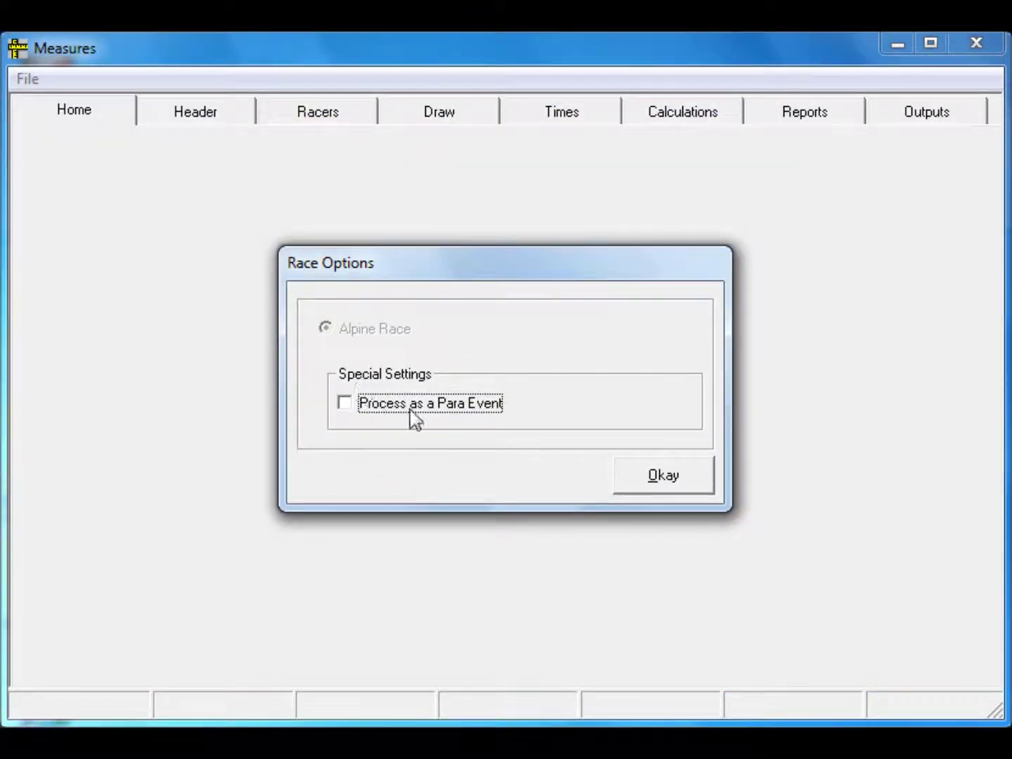
left_click(664, 477)
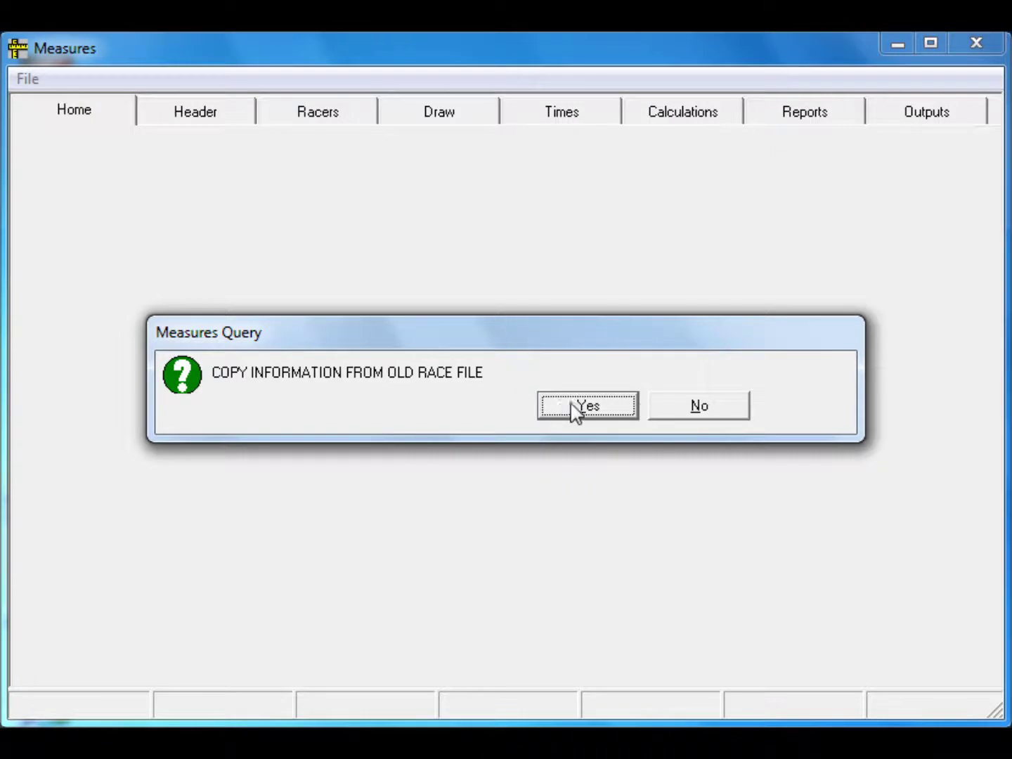
left_click(699, 409)
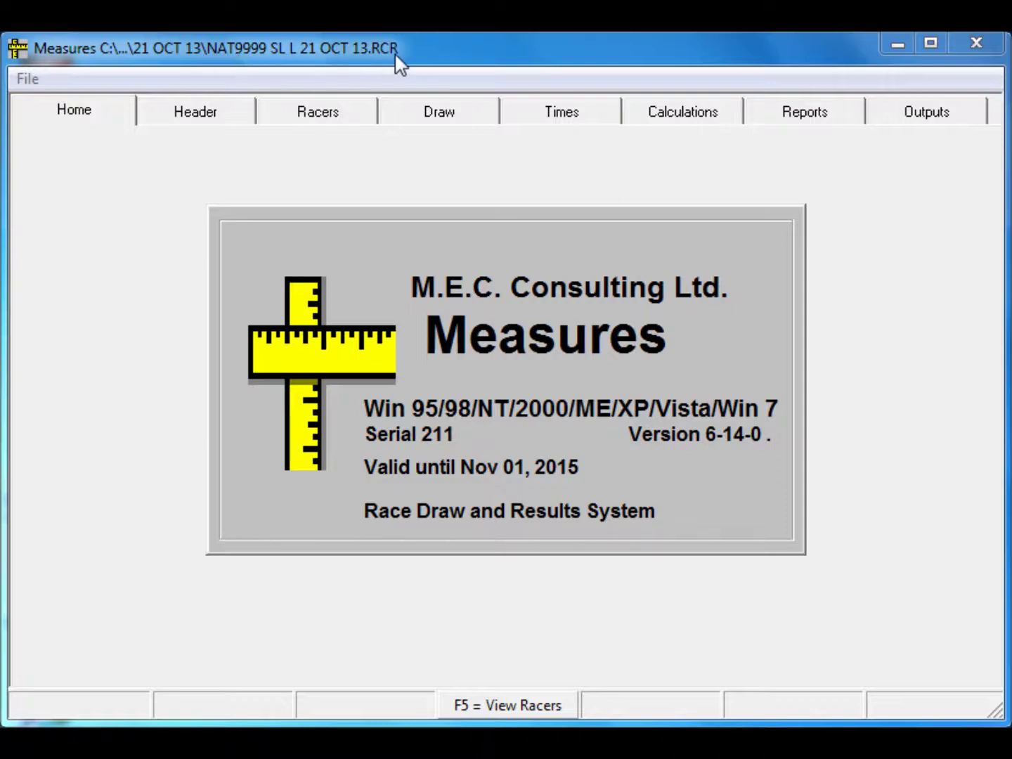
- Open the race titles and parameters with field help on, and enter ALPINE CANADA ALPIN / ALBERTA ALPINE as the first title line
left_click(202, 111)
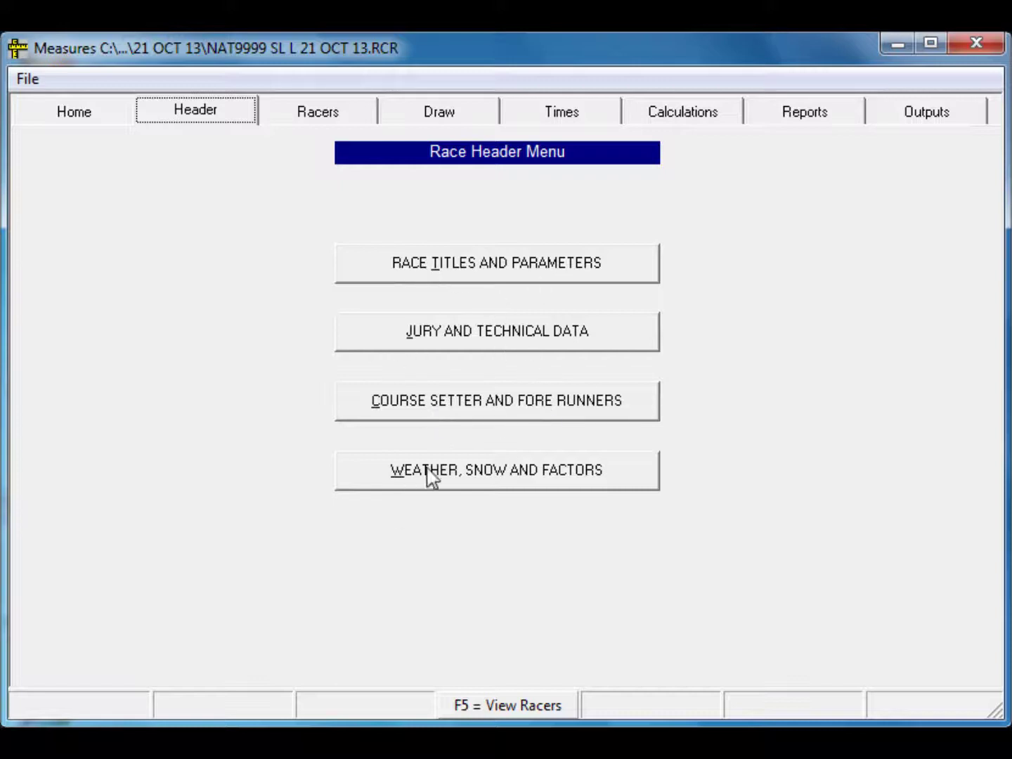
left_click(486, 270)
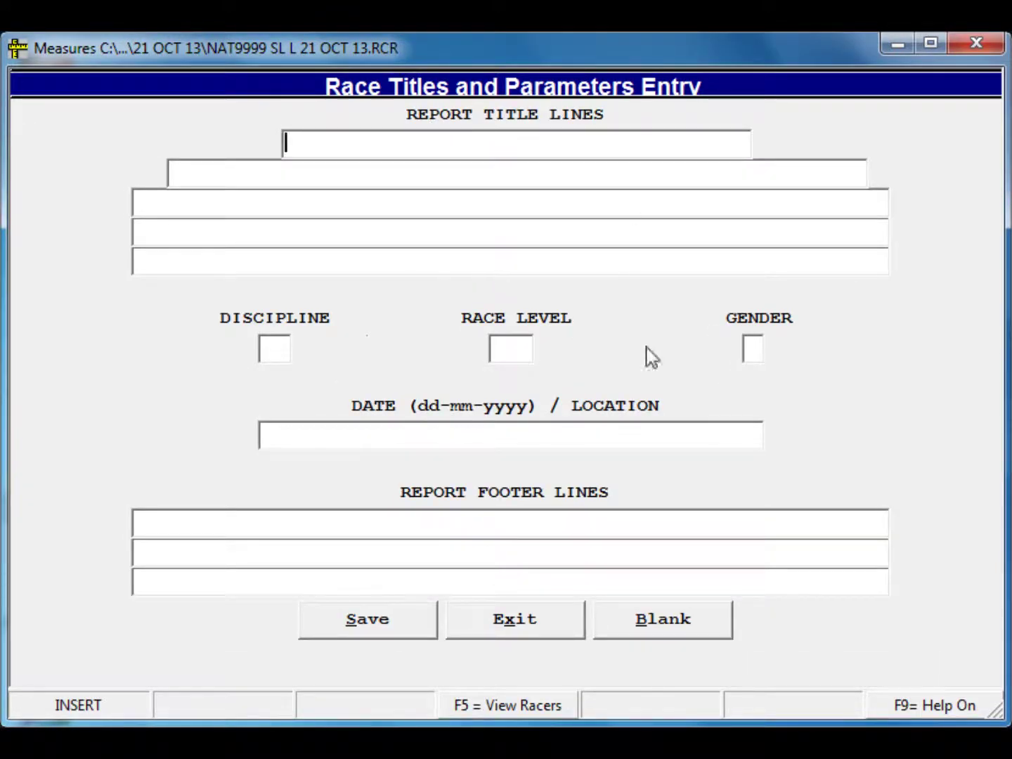
left_click(935, 703)
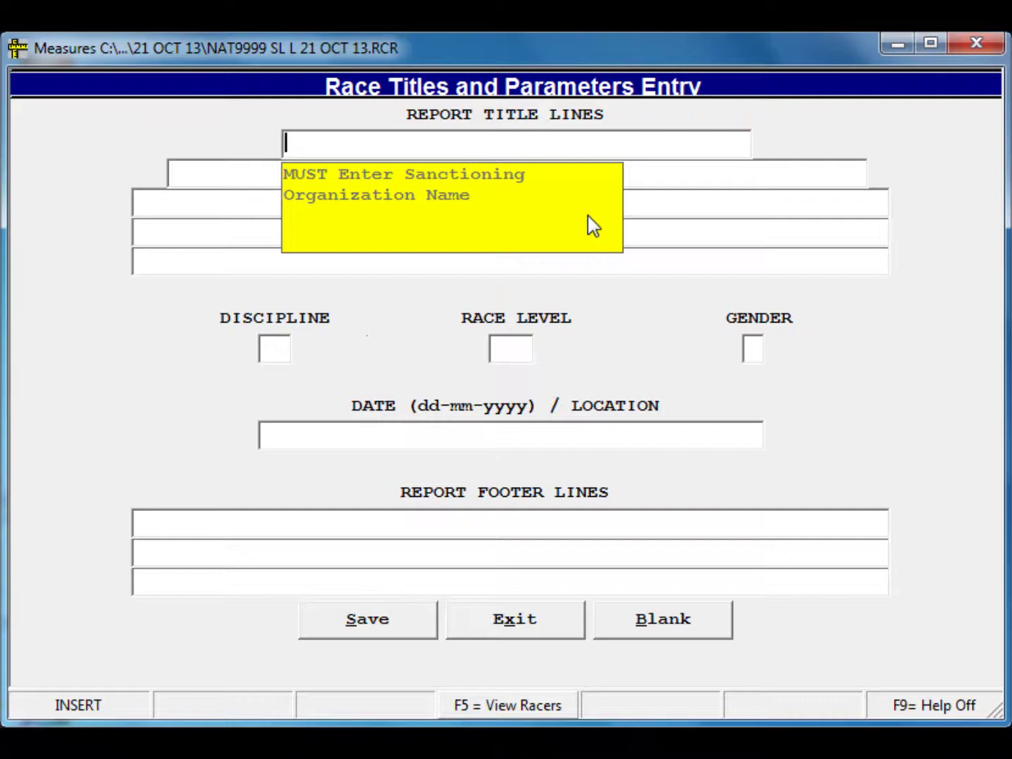
type("ALPINE CANA")
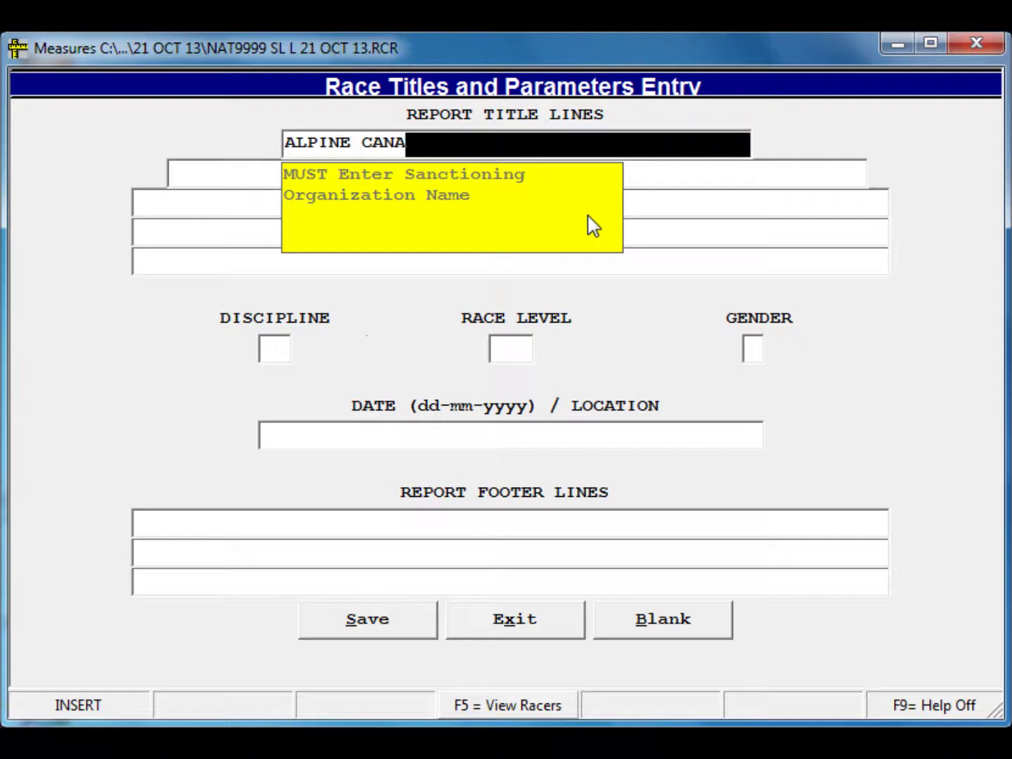
type("DA ALPIN /")
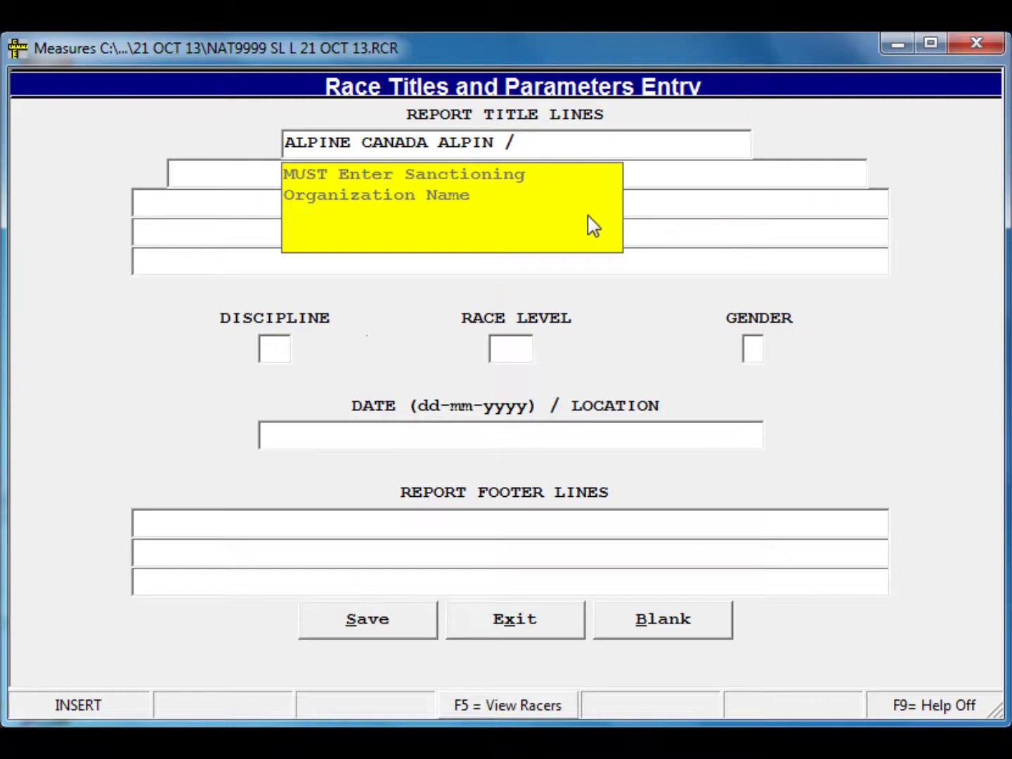
type("ALBER")
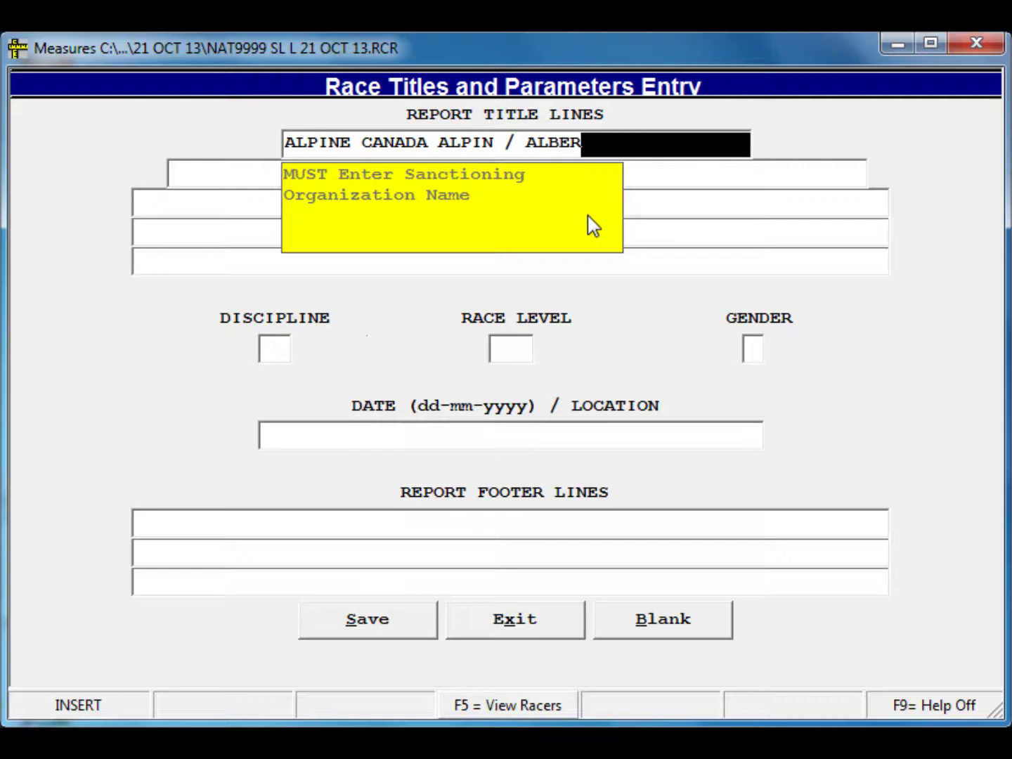
type("TA ALPINE")
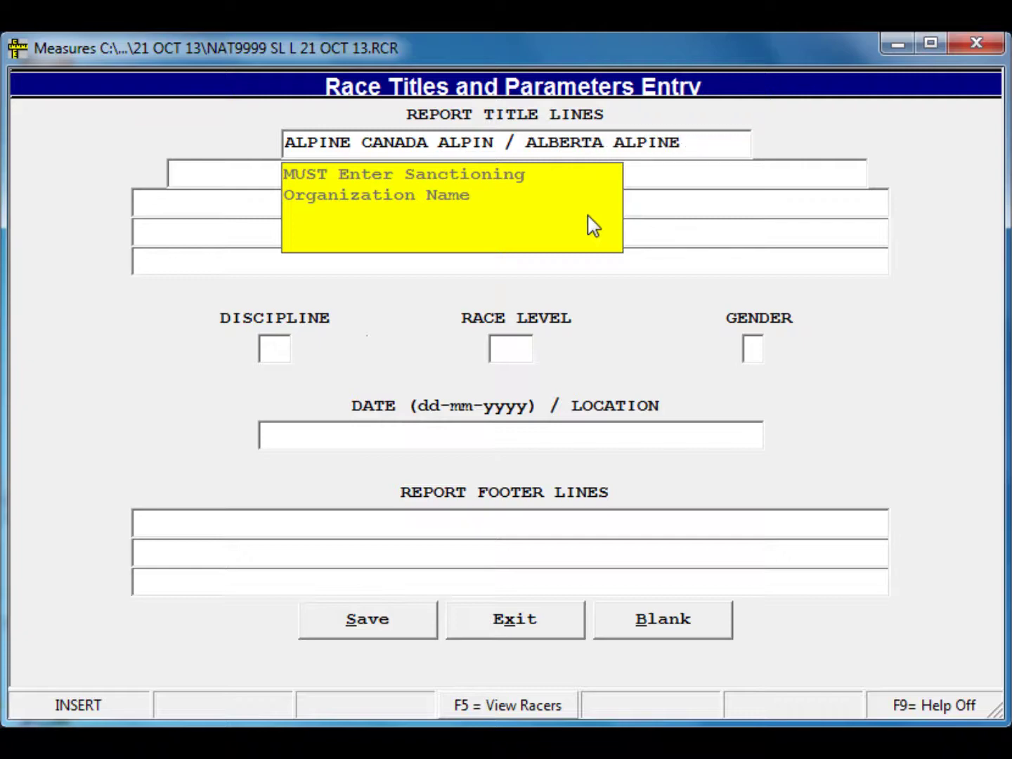
key("Return")
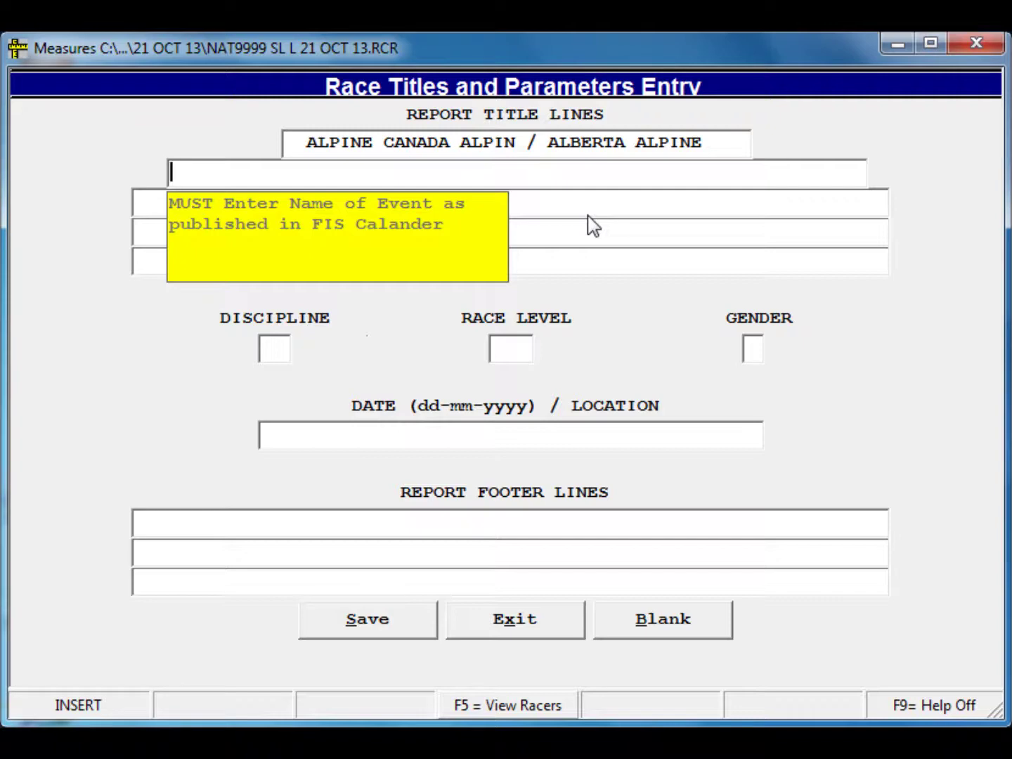
- Enter CRESA U16 PROVINCIAL SERIES as the event name in the second report title line
type("CRESA")
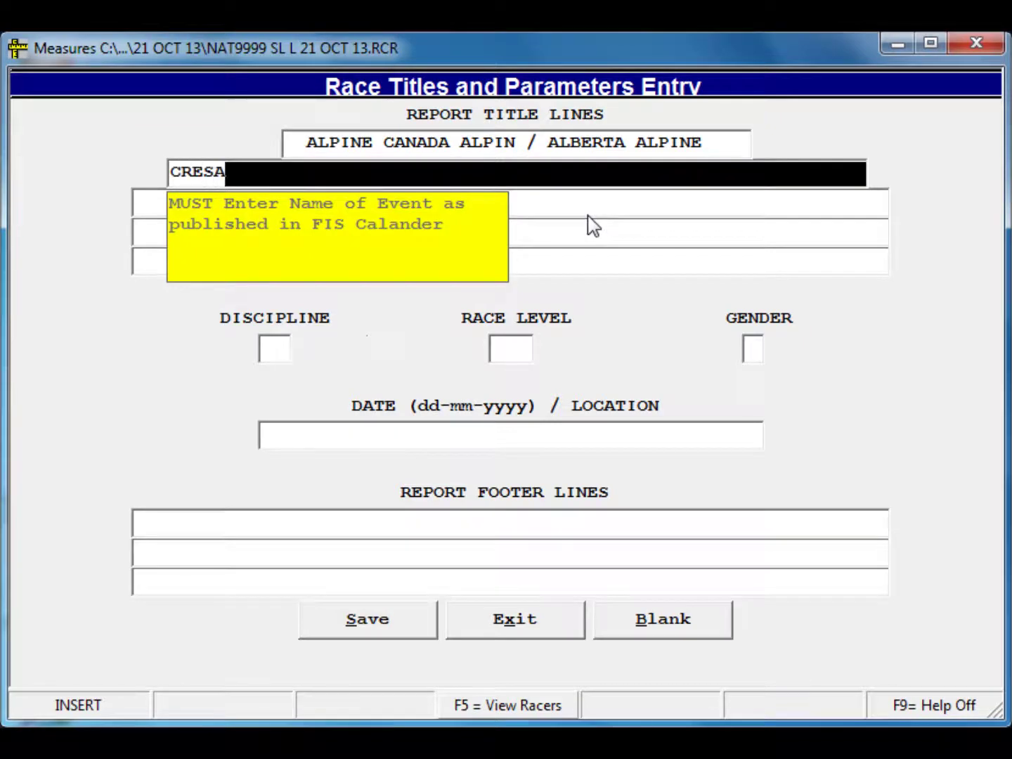
type(" U16")
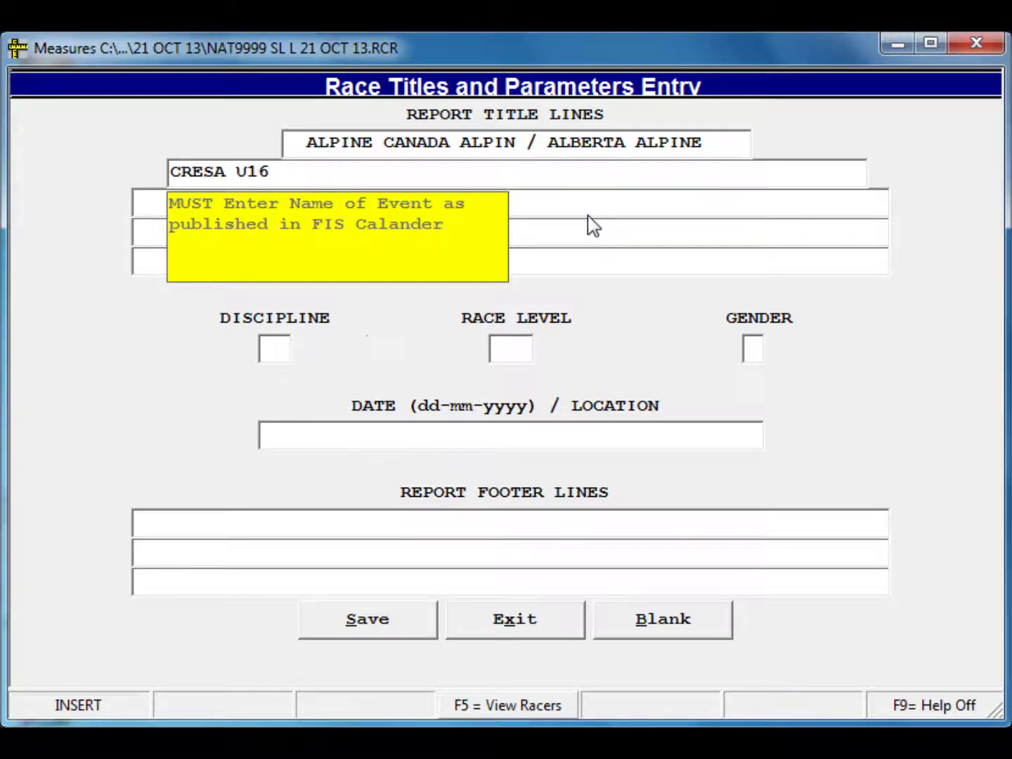
type(" PROVINCIAL SER")
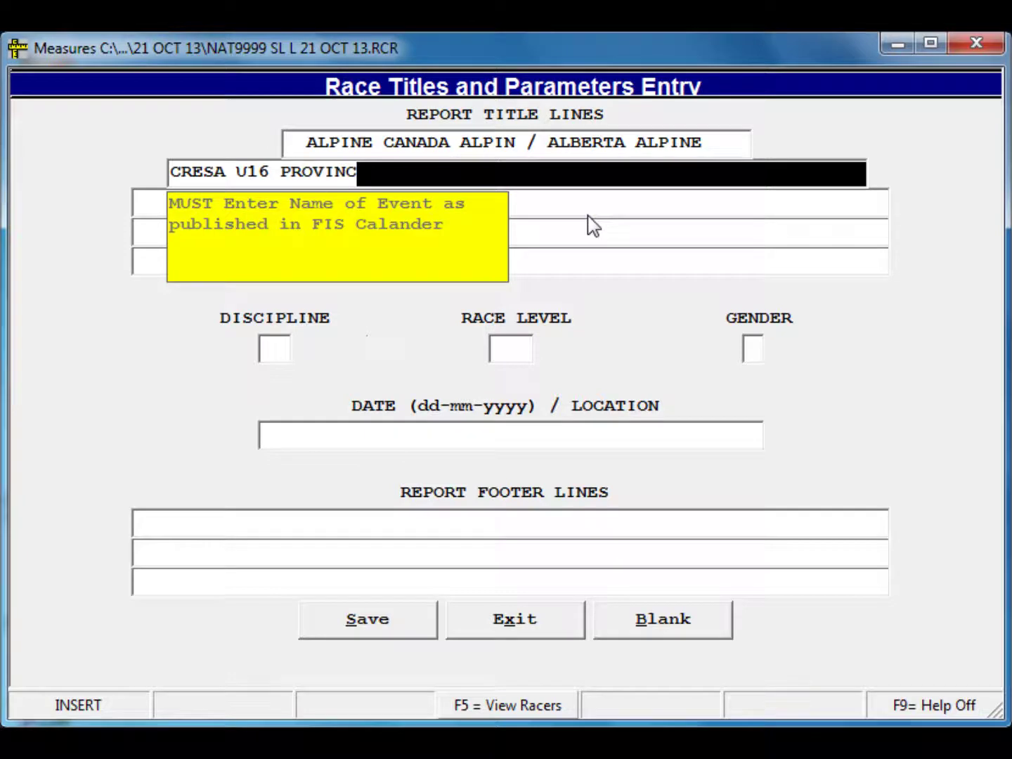
type("IES")
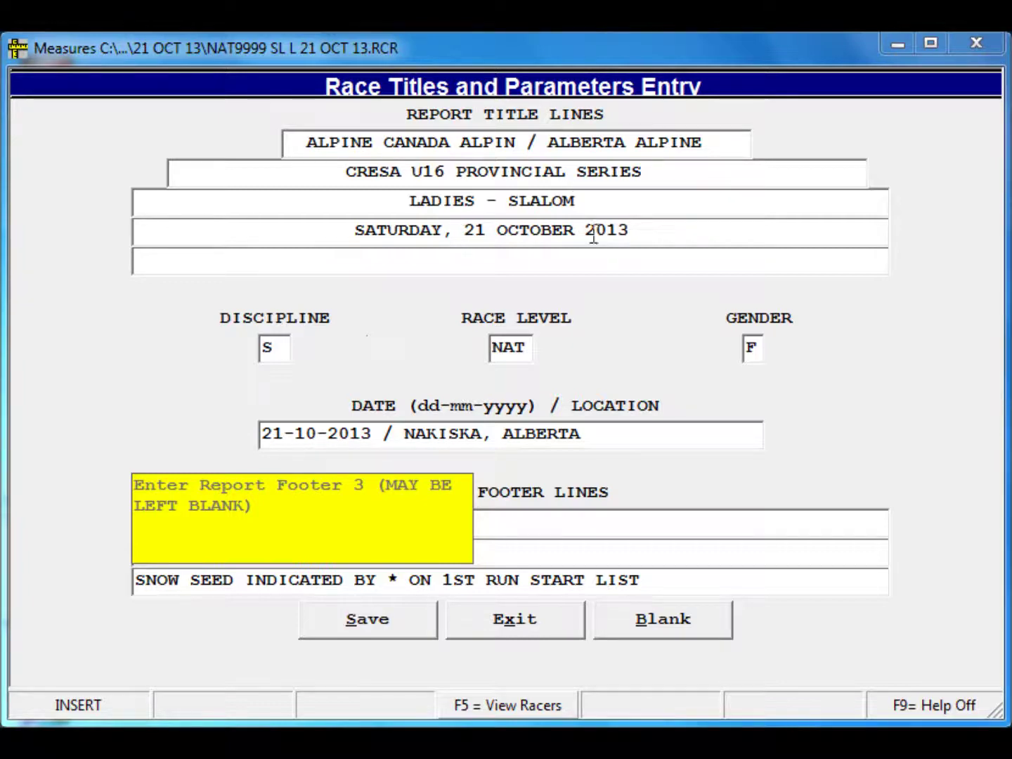
- Check the field help for discipline, race level, gender, date and location, and the first footer, and save the race titles
left_click(274, 349)
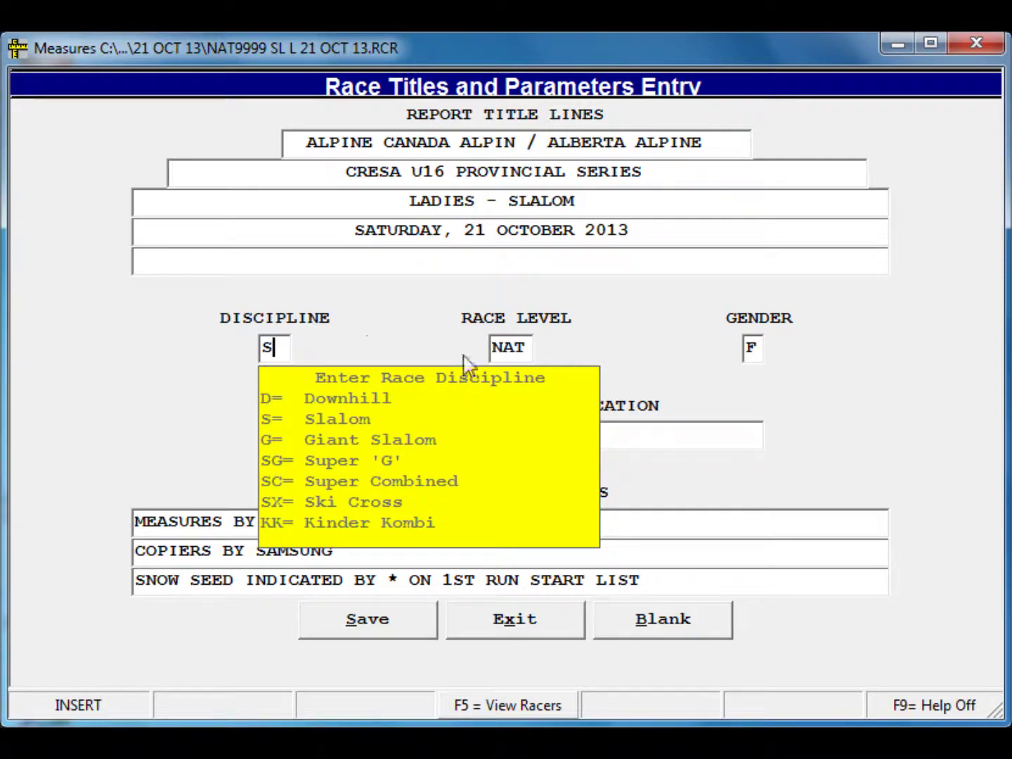
left_click(526, 347)
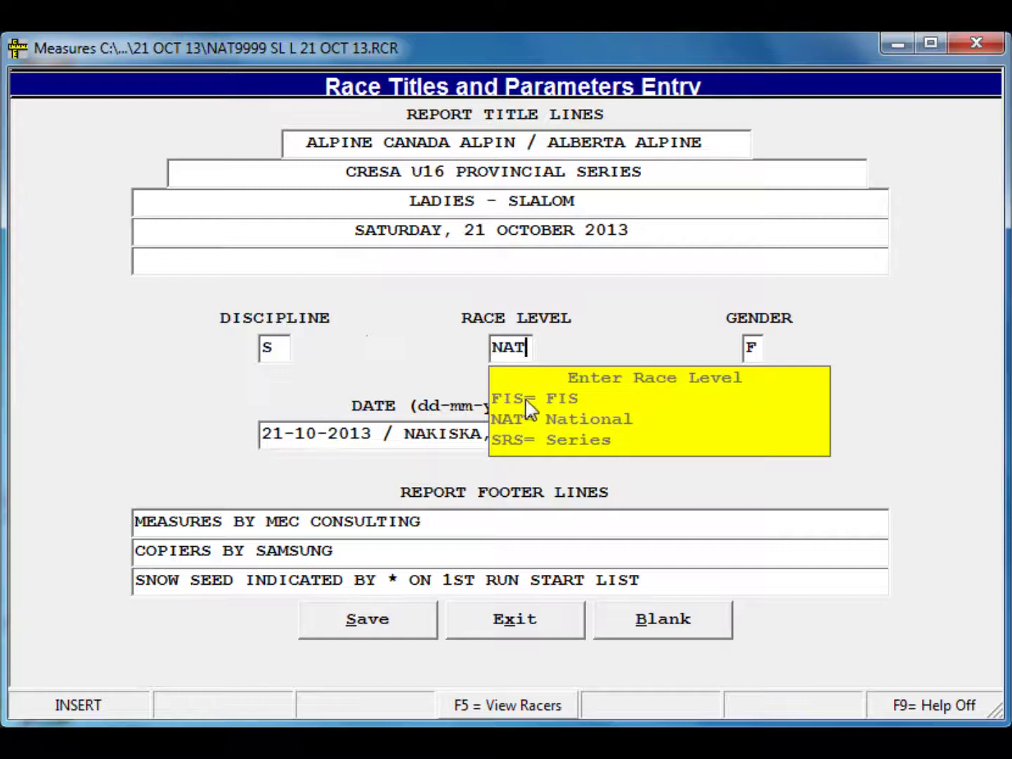
left_click(753, 347)
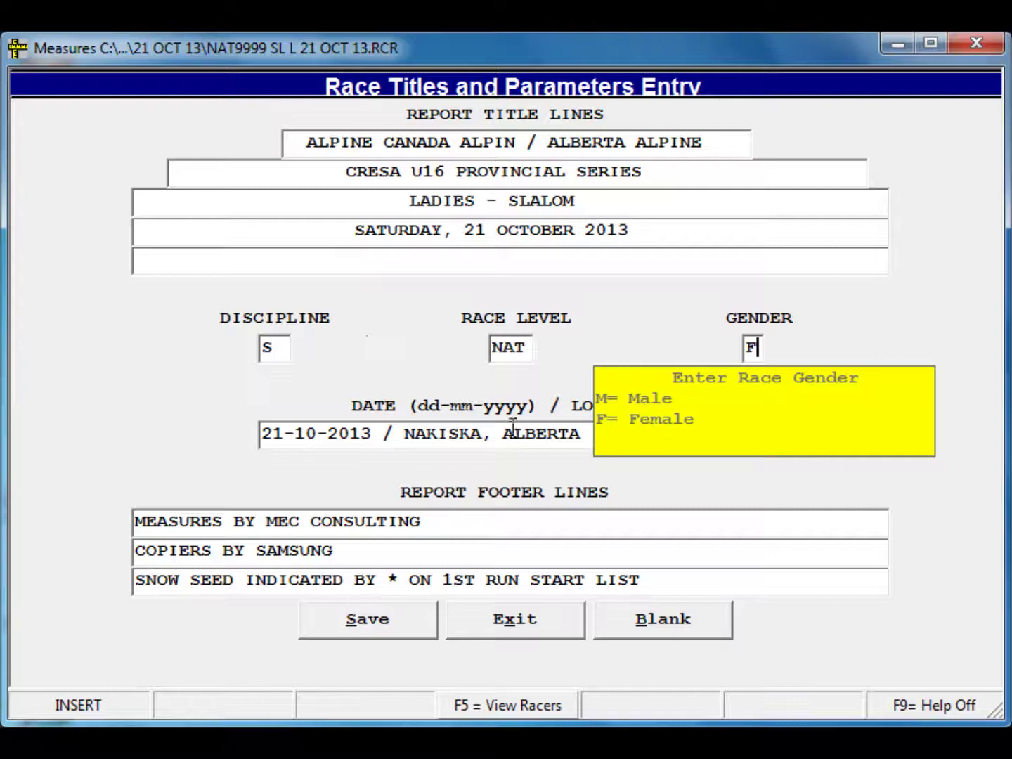
left_click(290, 447)
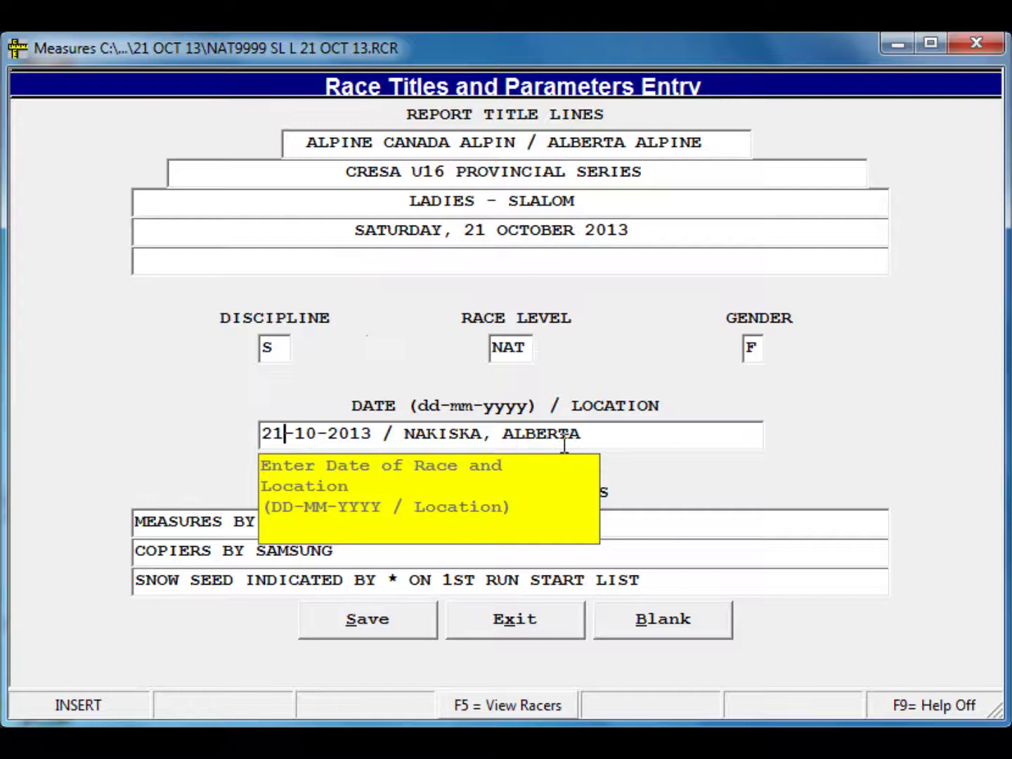
left_click(180, 522)
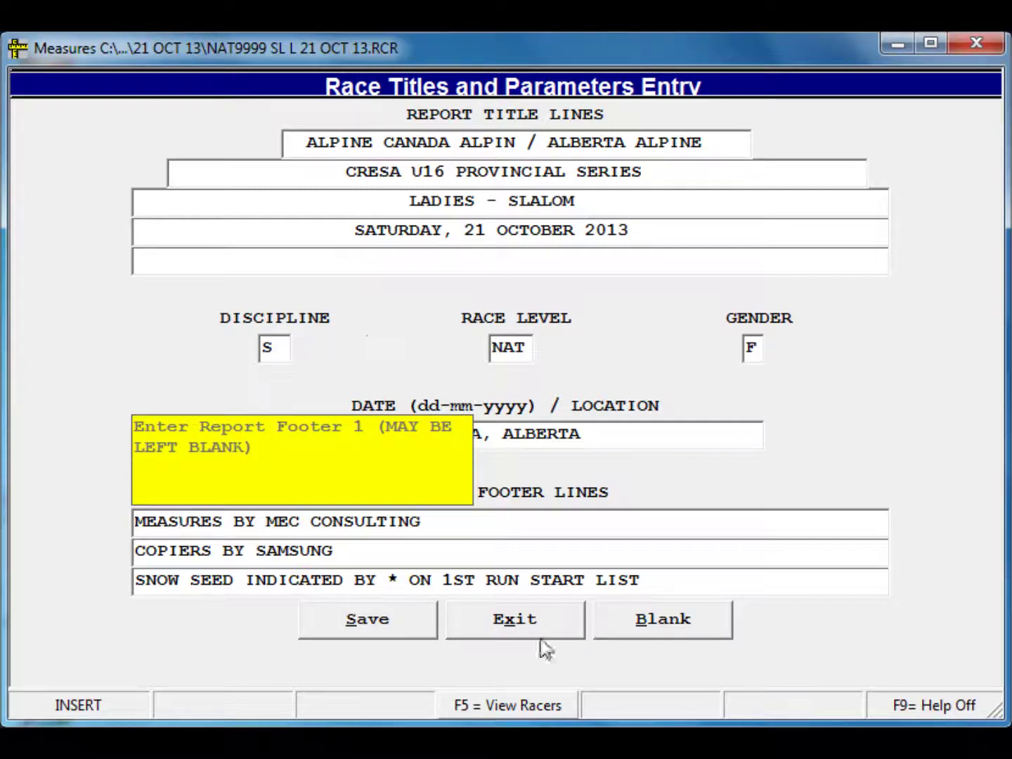
left_click(383, 628)
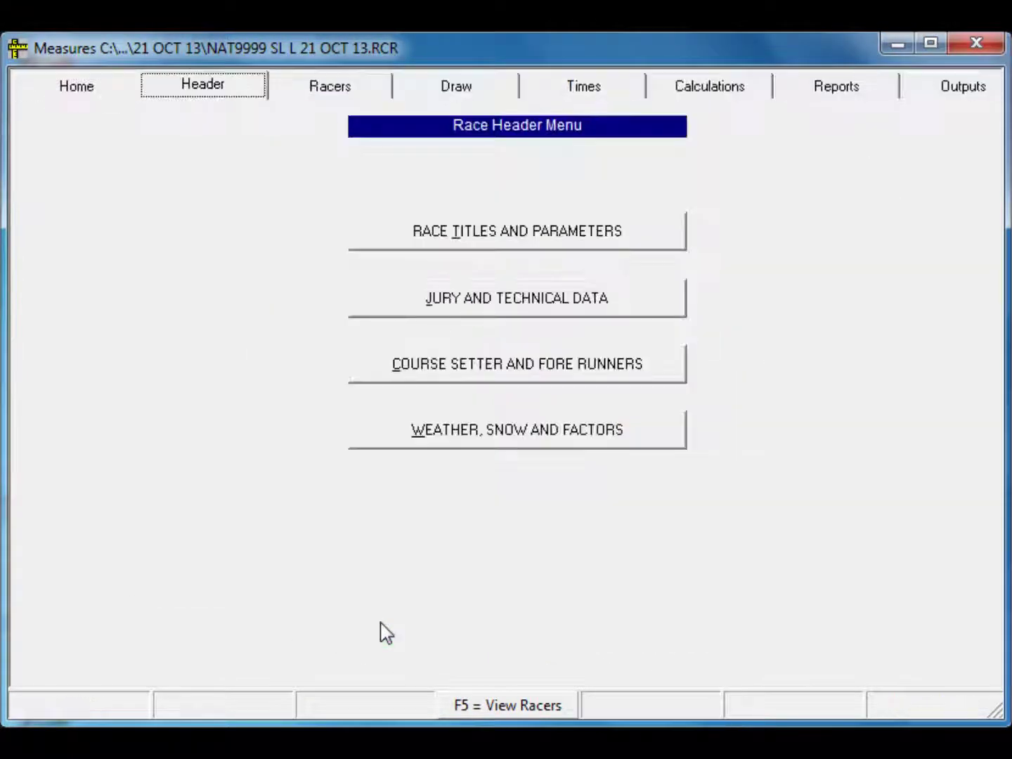
- Open the jury and technical data without extra jury options, enter the technical delegate's name with AASA and chief of race's with SKIM, and save
left_click(499, 322)
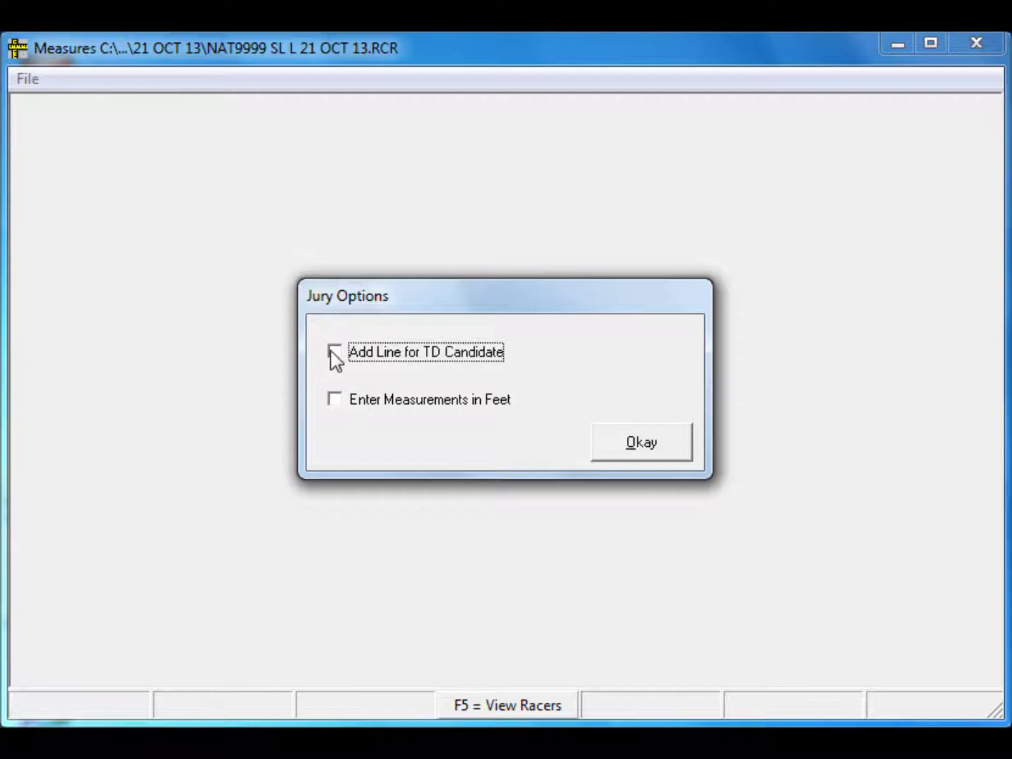
left_click(622, 442)
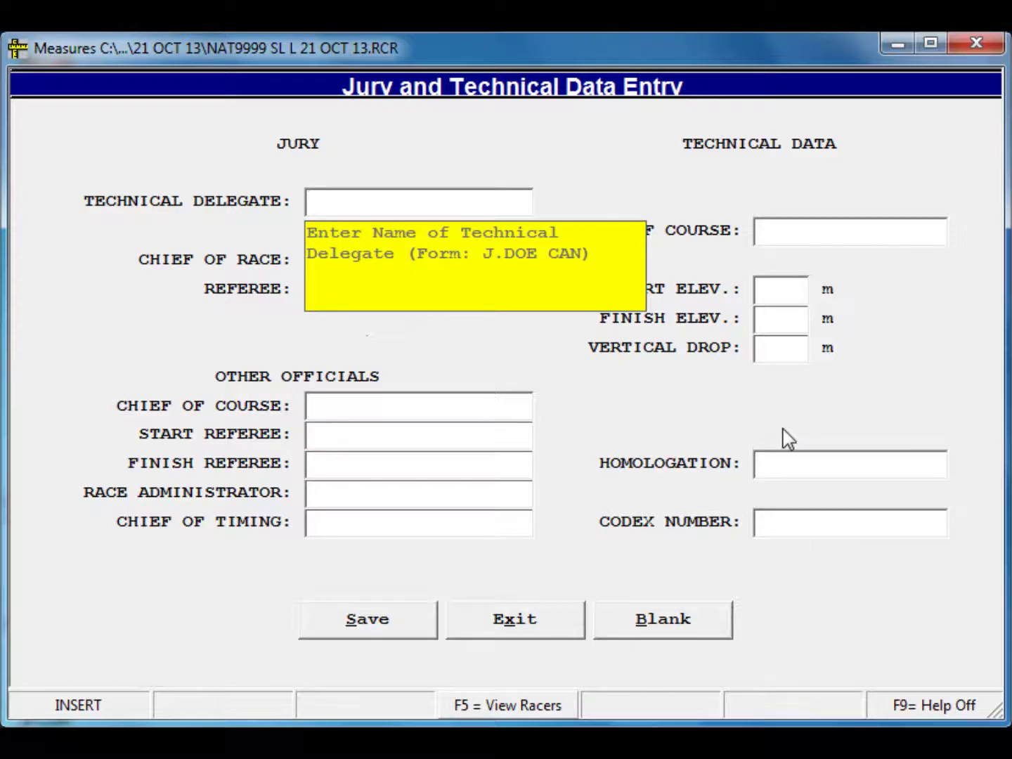
type("T. DELEGATE")
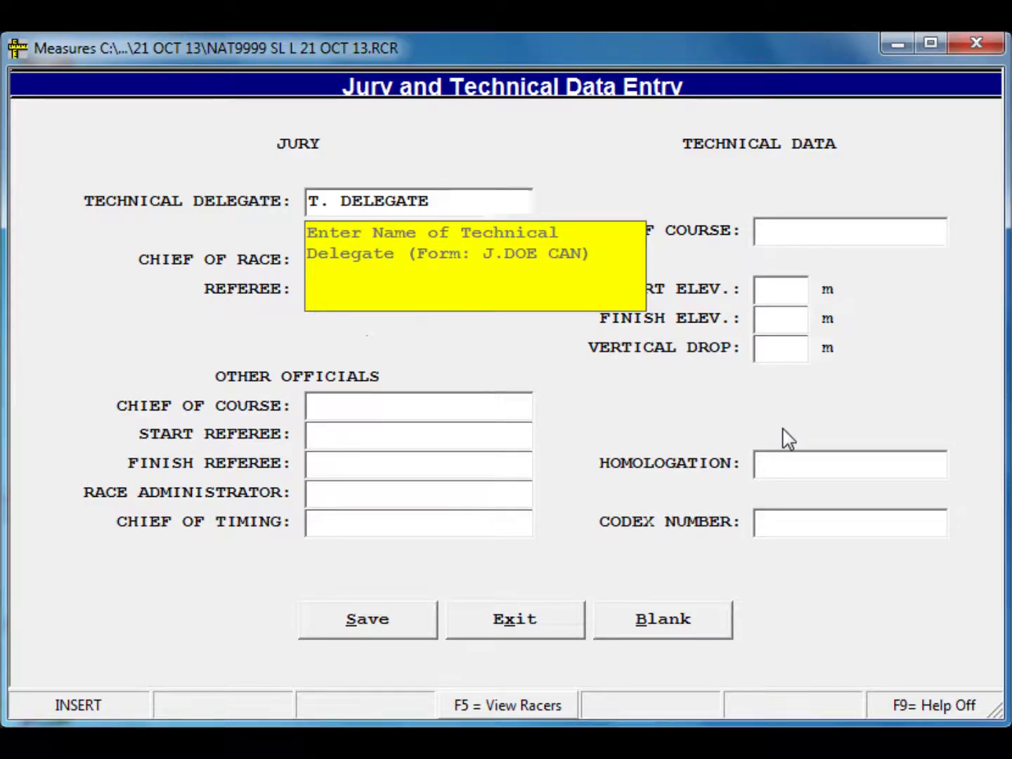
type("AASA")
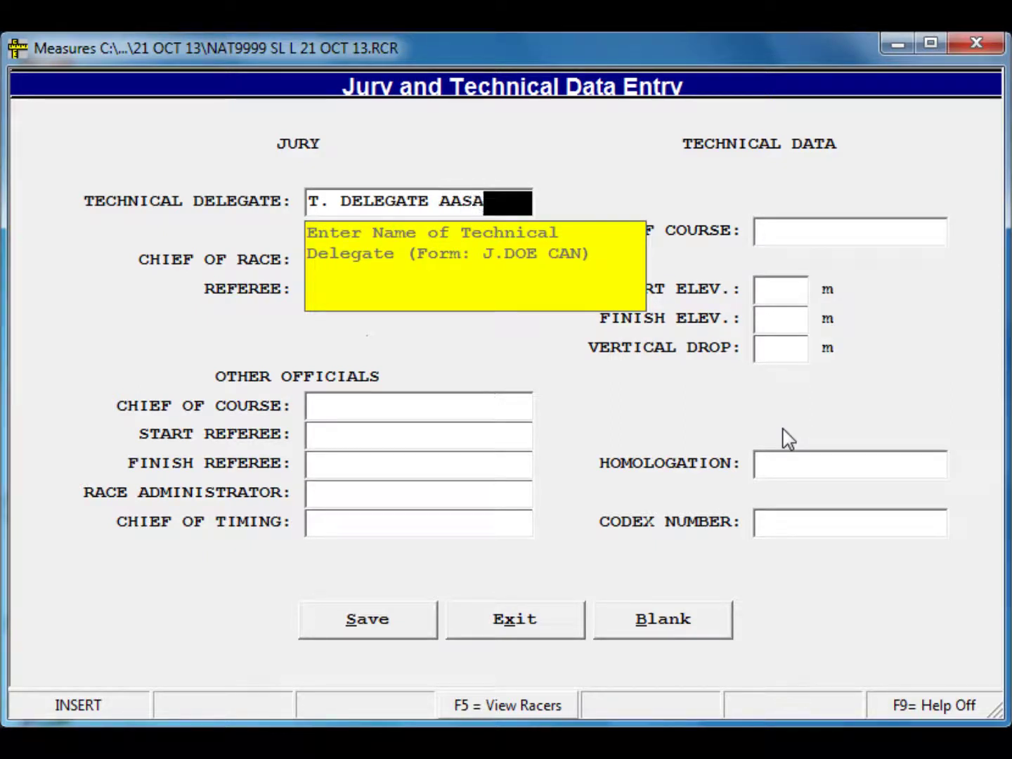
key("Return")
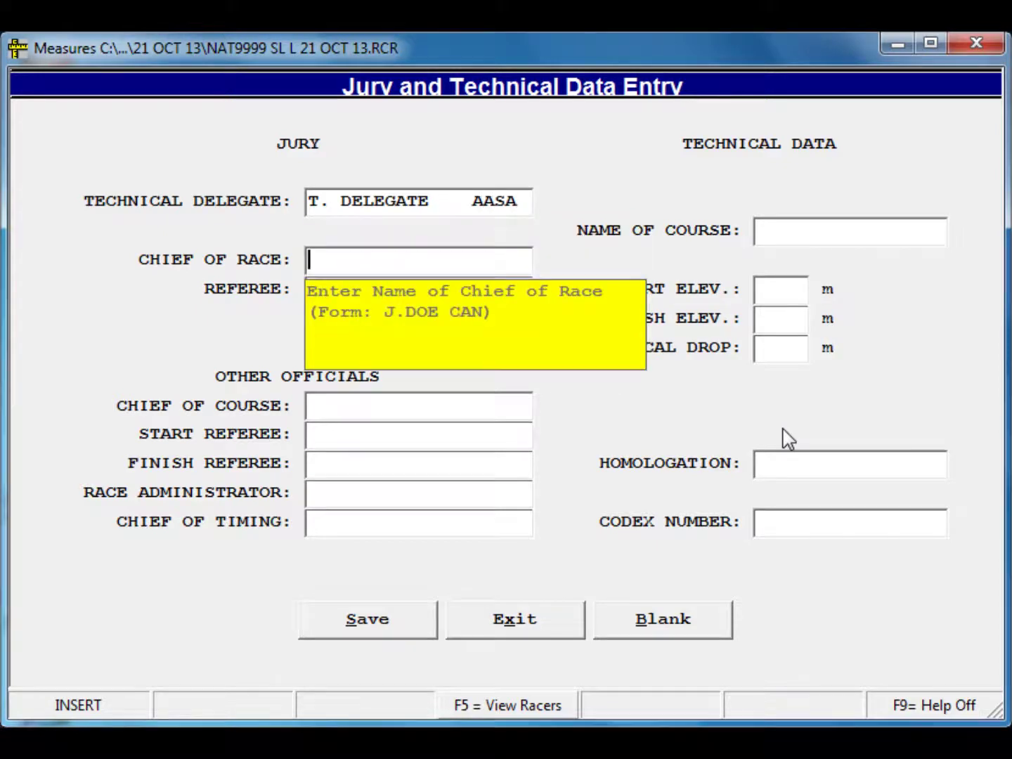
type("C. RA")
type("CE SKIM")
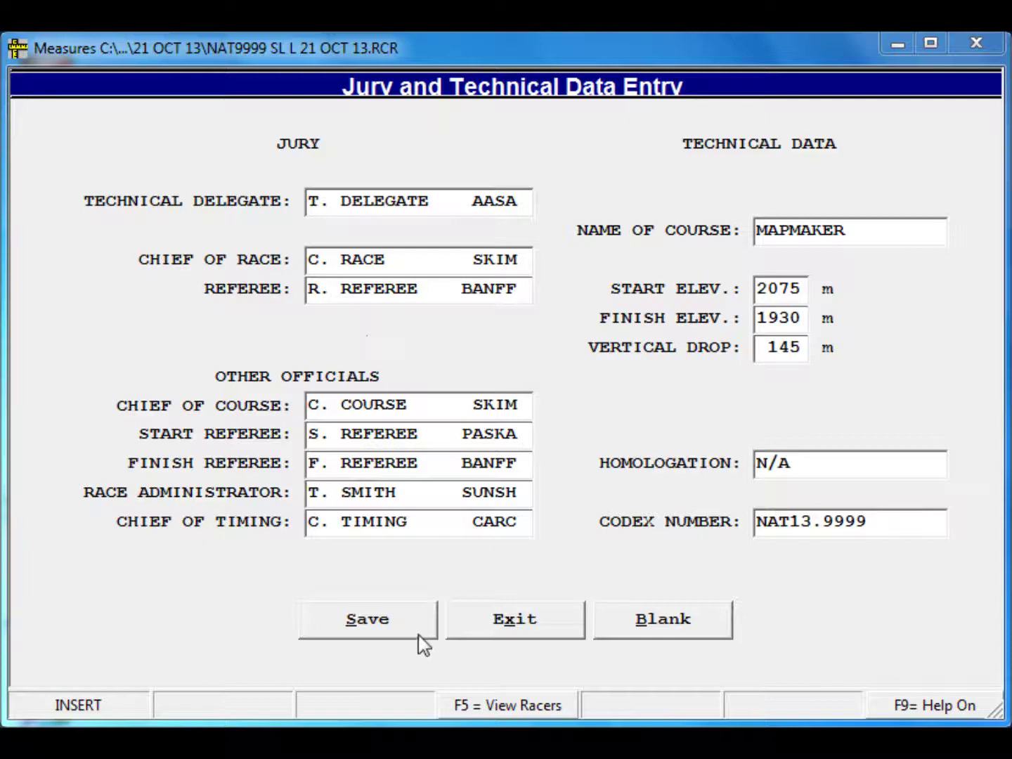
left_click(383, 629)
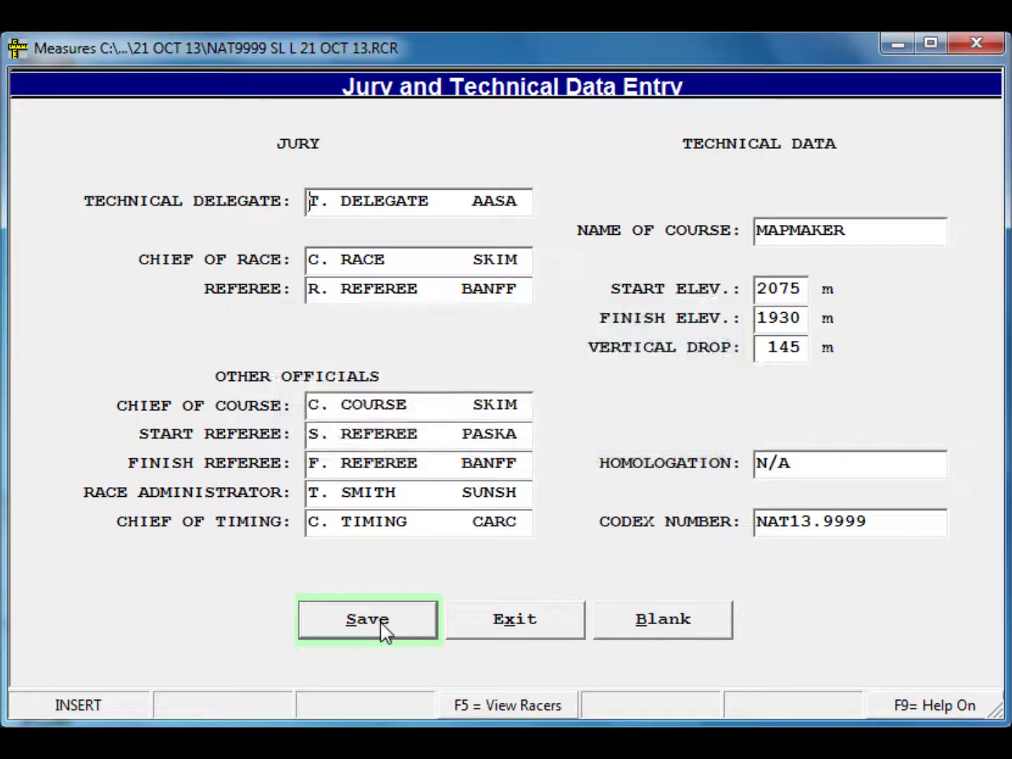
- Fill in the course setters and forerunners form, entering the first-run course setter's name with club BANFF, and save it
left_click(472, 400)
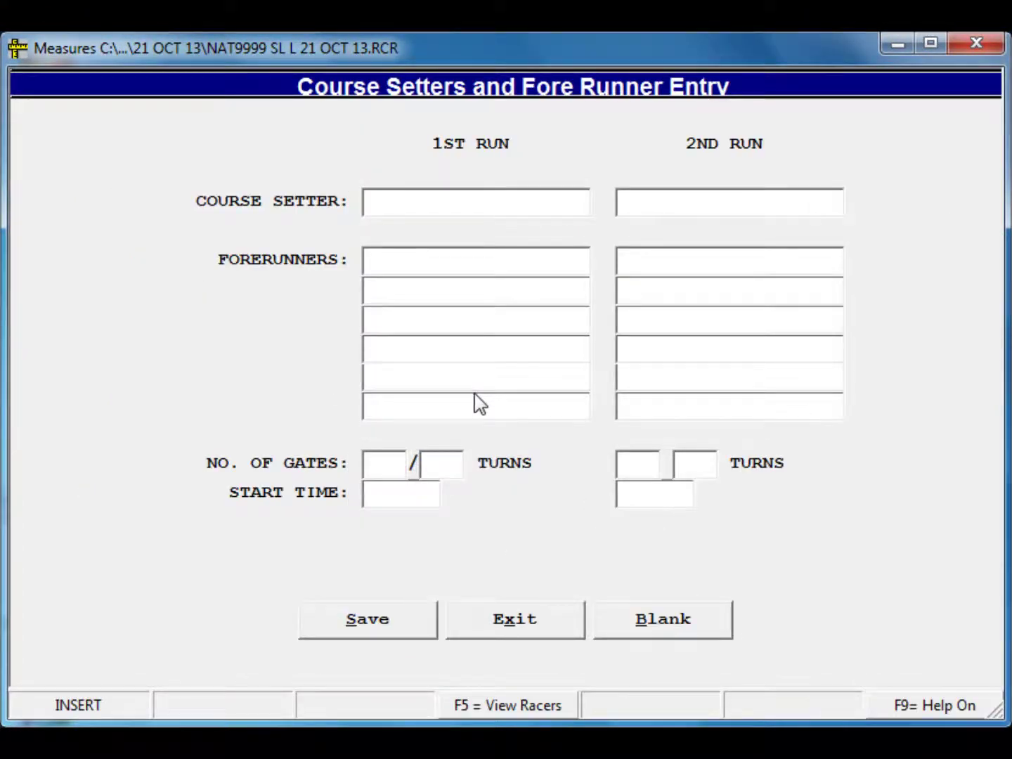
type("C. SETTER")
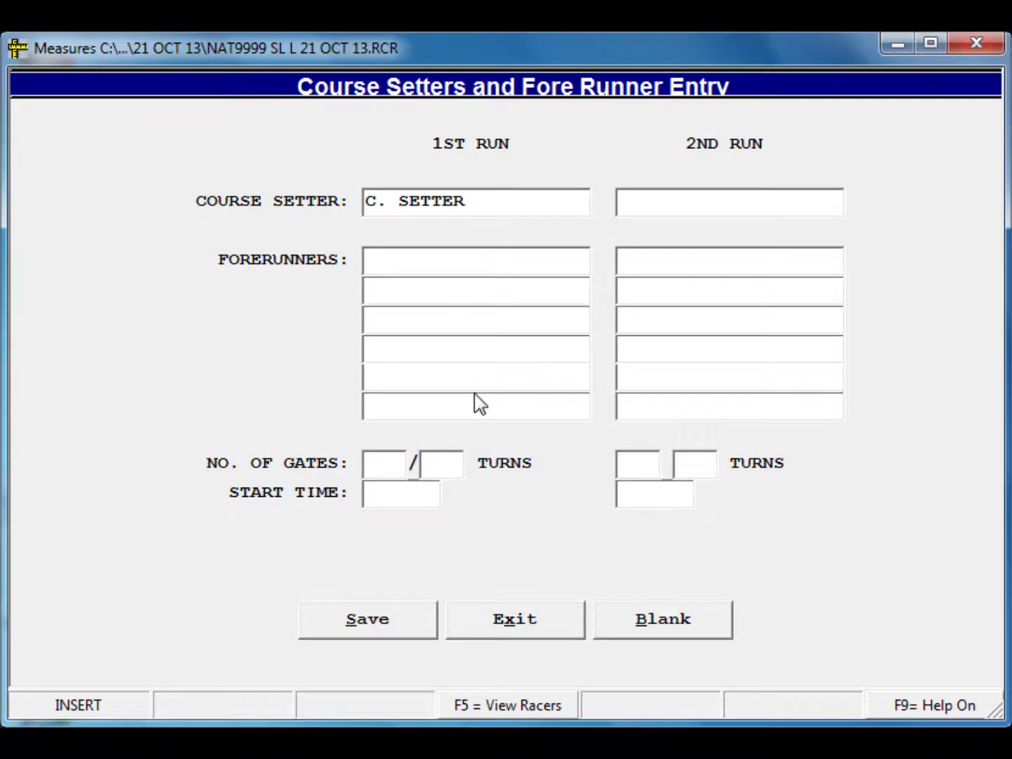
type("BANFF")
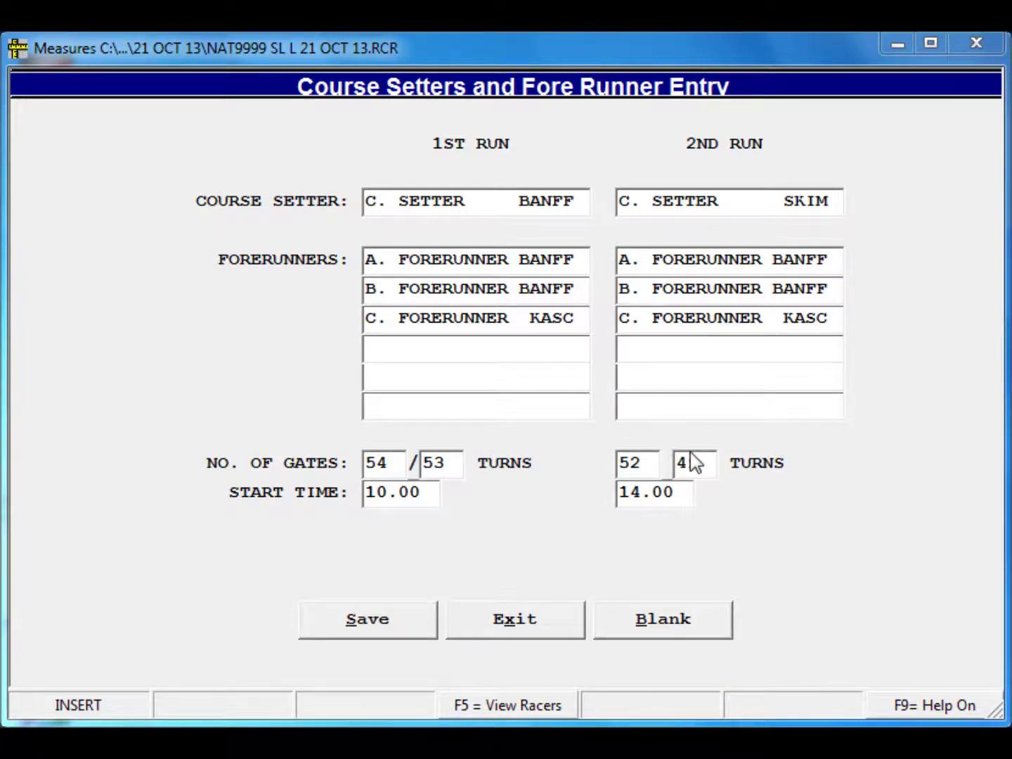
left_click(389, 627)
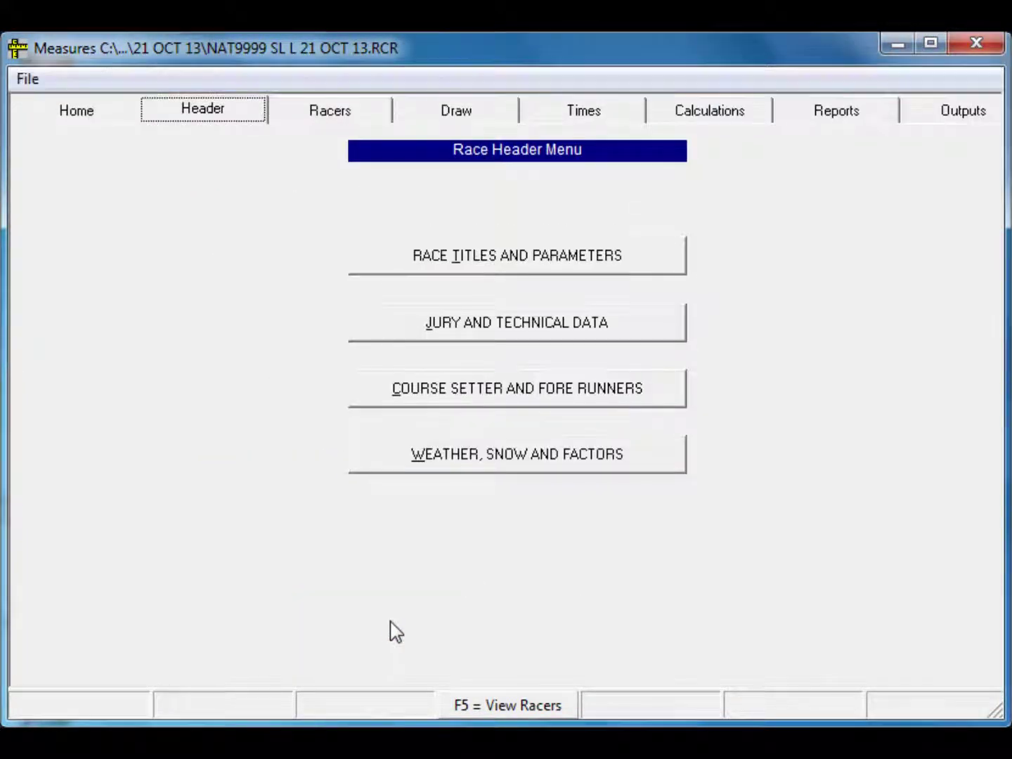
- Open the weather, snow and factors entry and set the weather conditions to PARTLY CLOUDY AND WINDY
left_click(470, 458)
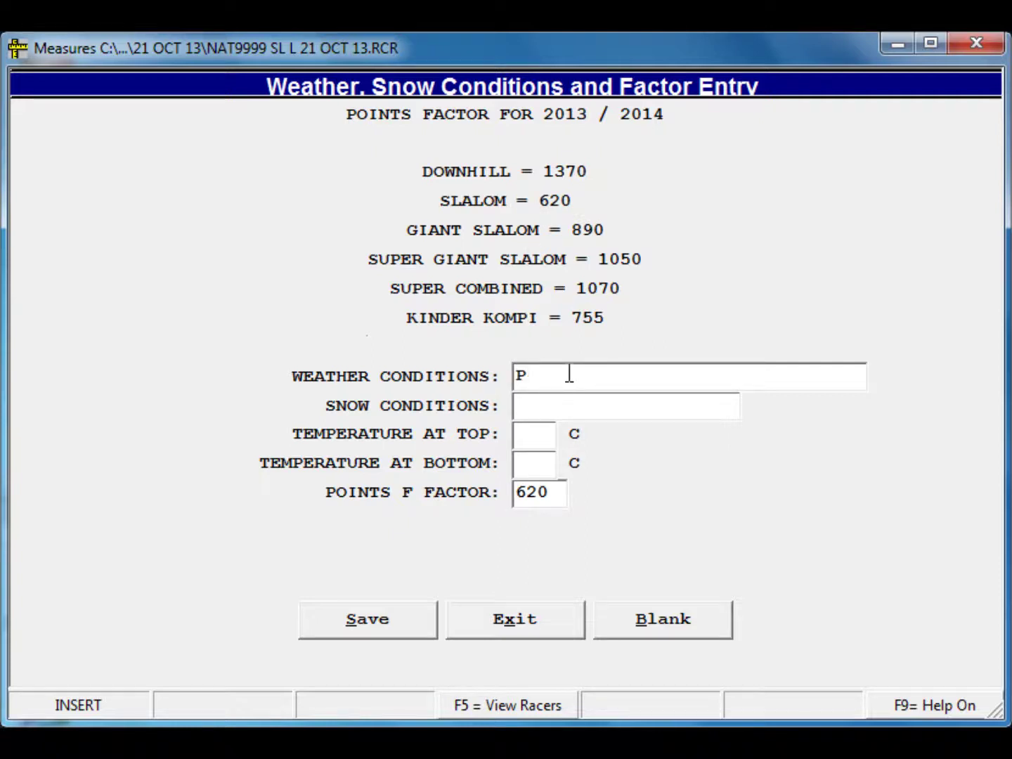
type("ARTLY CLOUDY")
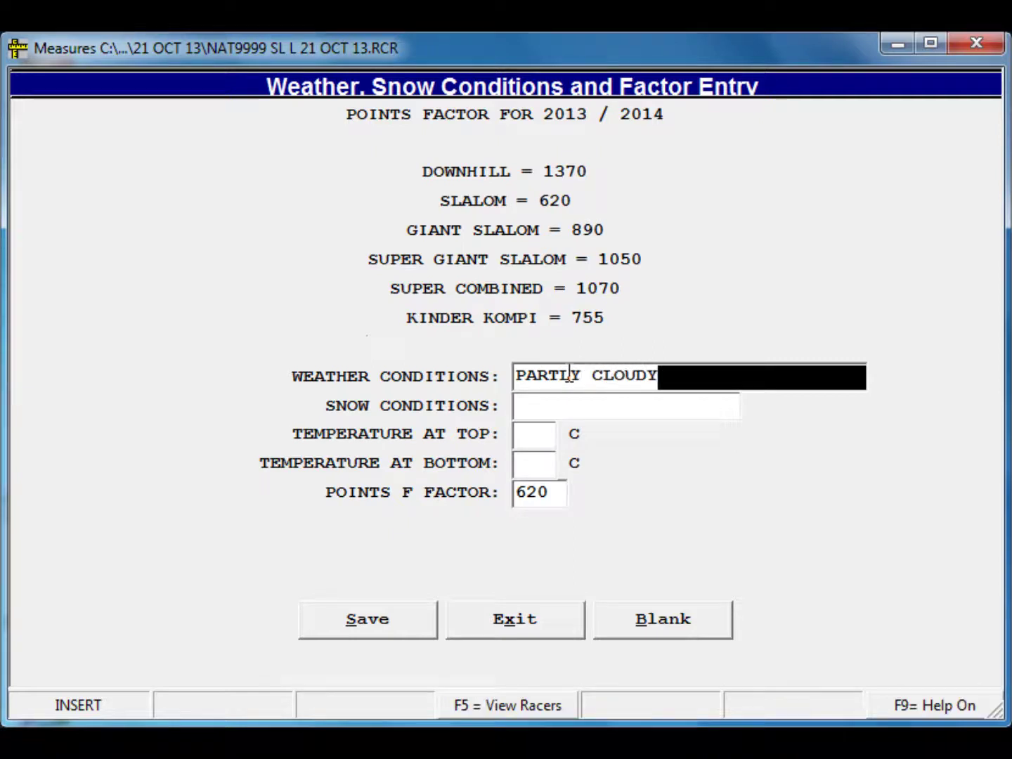
type(" WIT")
key("BackSpace")
key("BackSpace")
key("BackSpace")
type("AND WINDY")
key("Return")
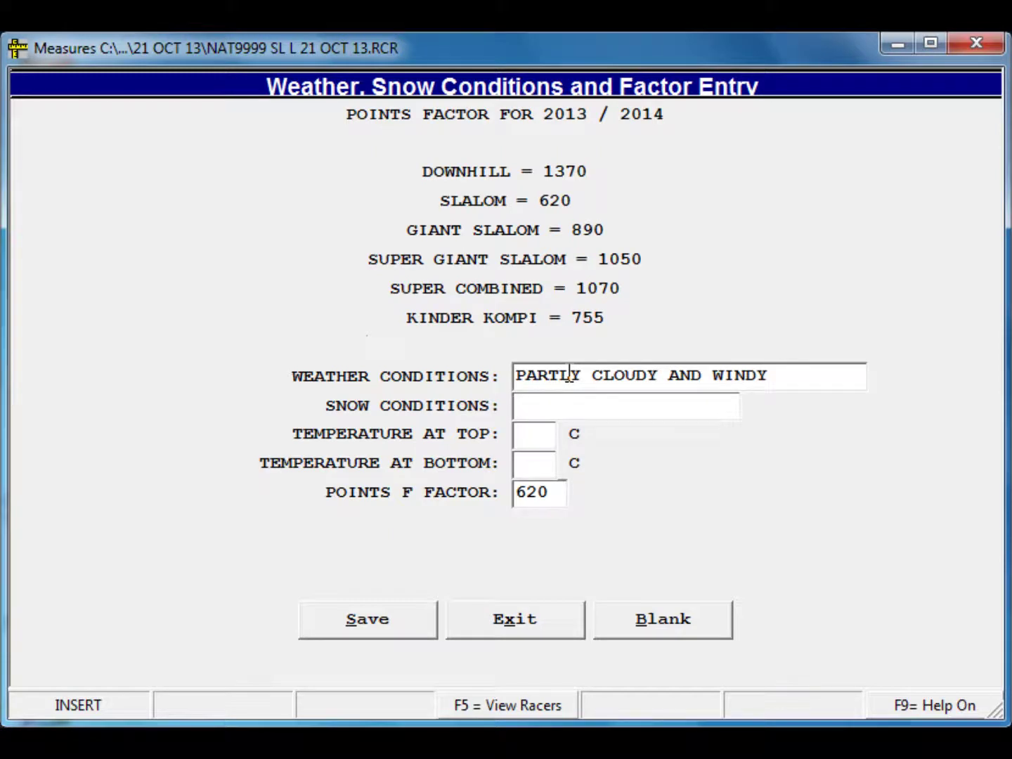
- Set snow conditions to HARDPACKED and temperatures to -3 C at the top and -2 C at the bottom, and save
type("HARDPACKED")
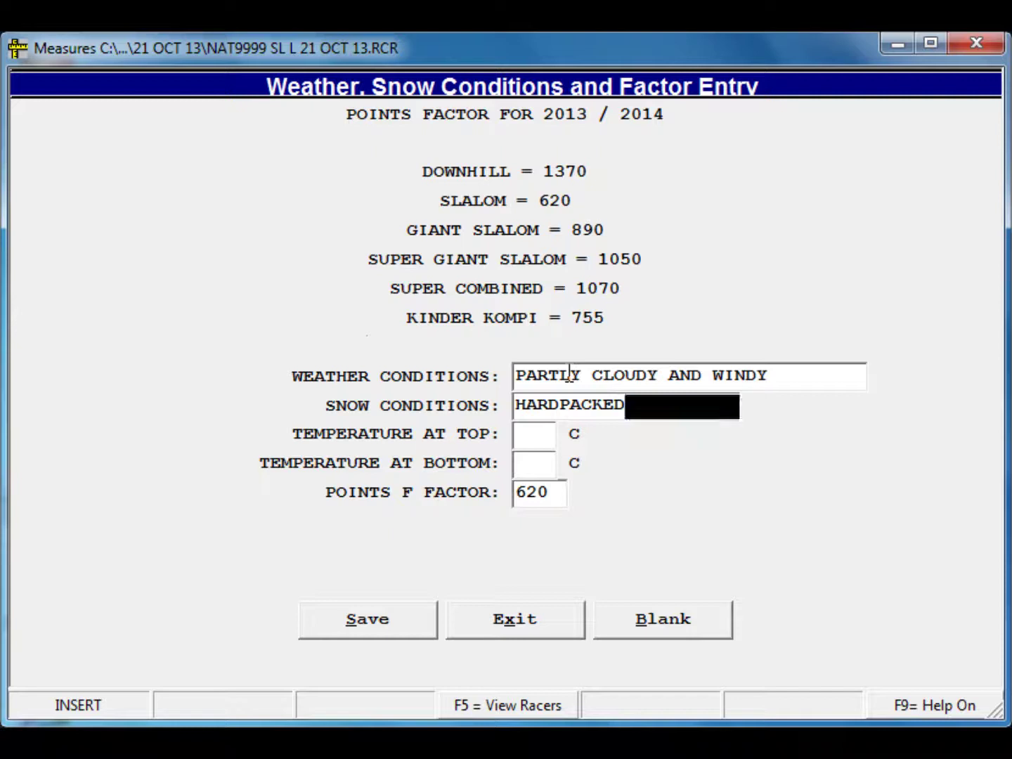
key("Return")
type("-3")
key("Return")
type("-2")
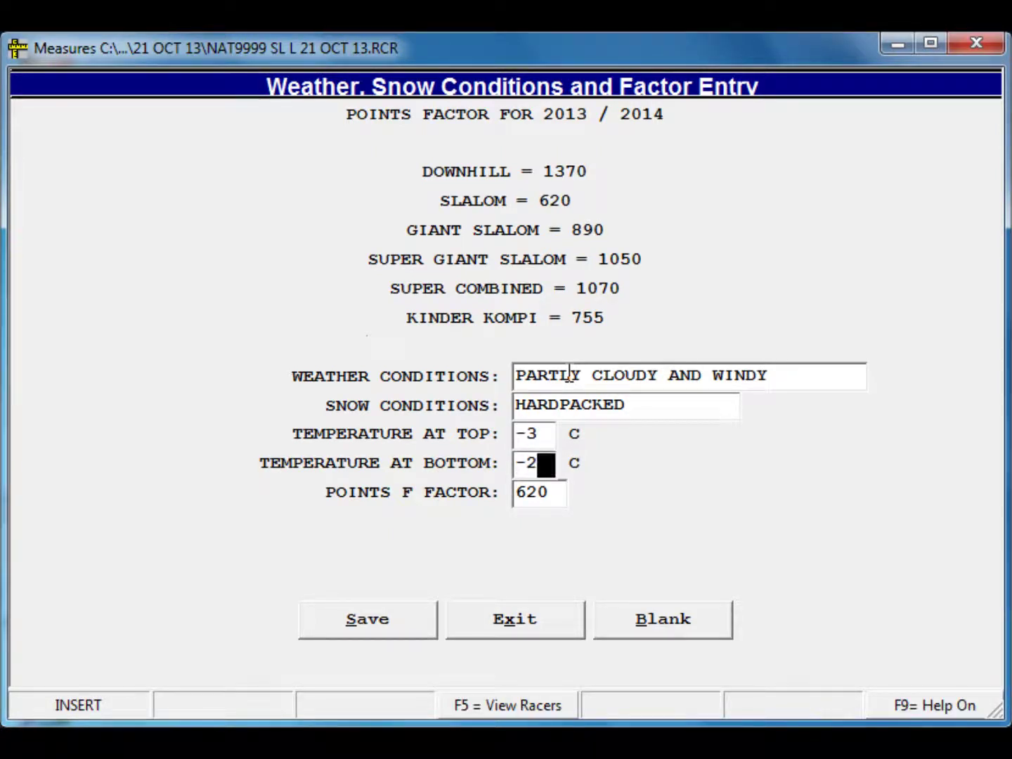
left_click(375, 623)
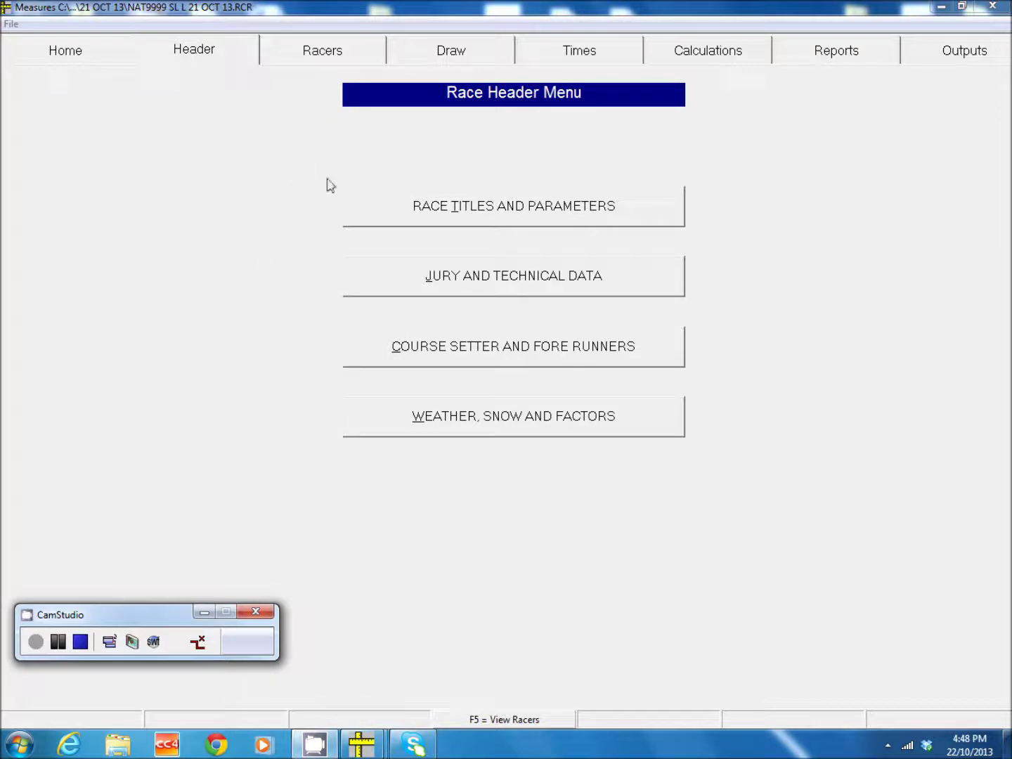
- Start adding racers from the points file NAT1315_3_27_2013.txt without calculating the category from birth year
left_click(334, 48)
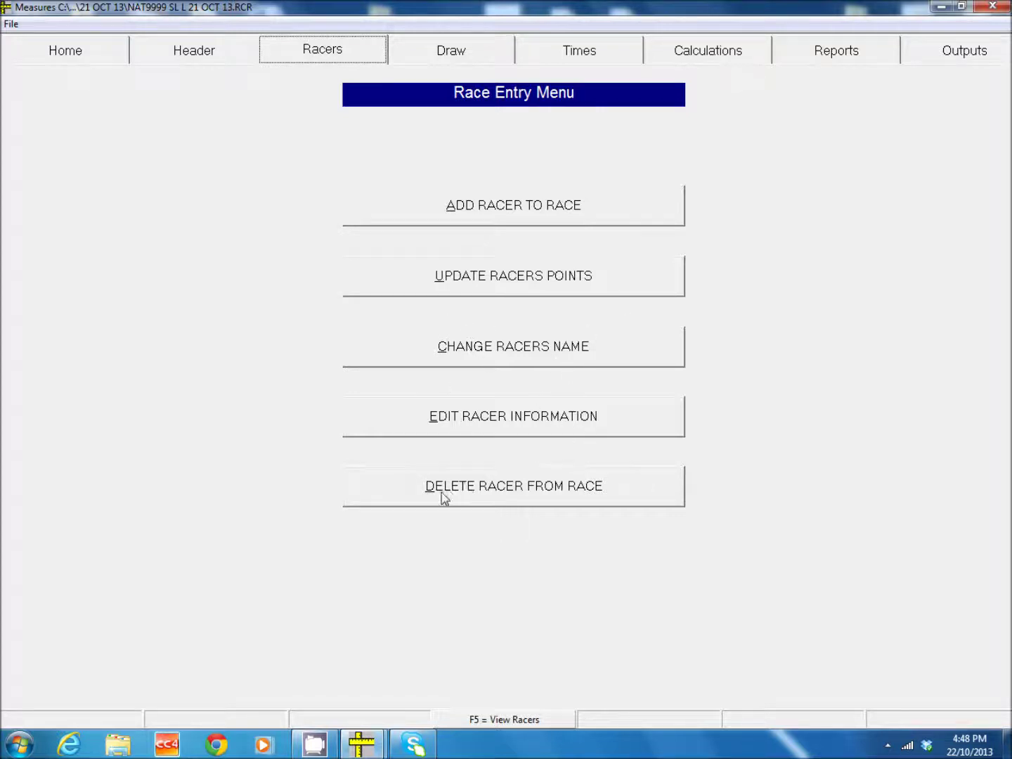
left_click(510, 207)
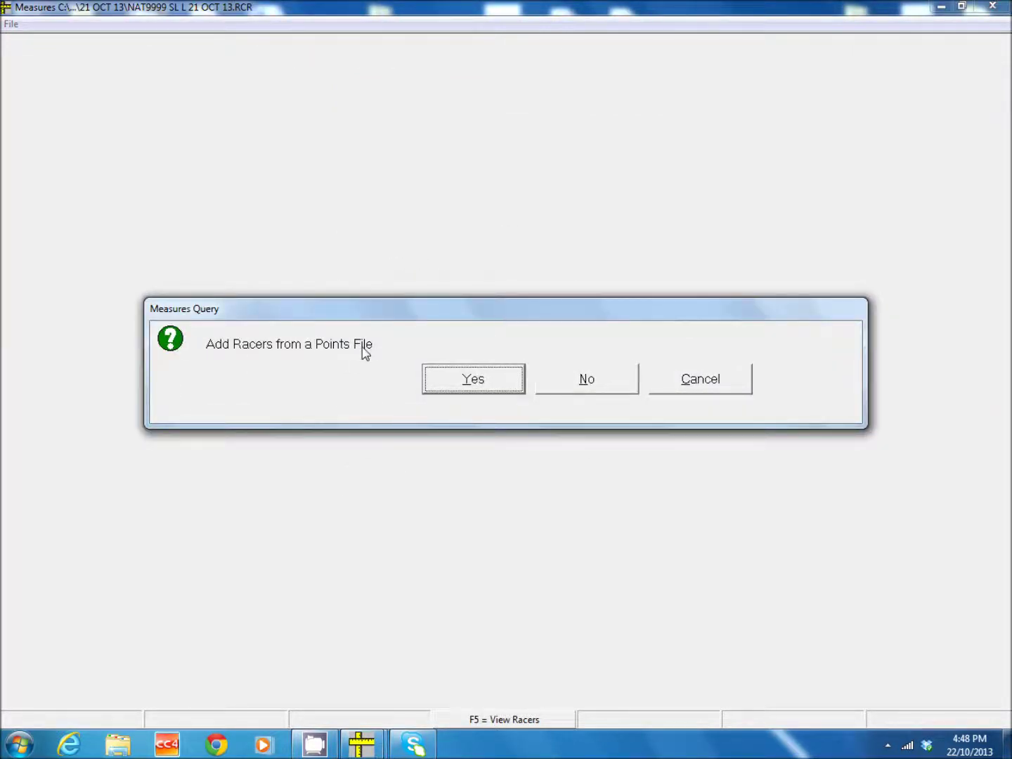
left_click(493, 379)
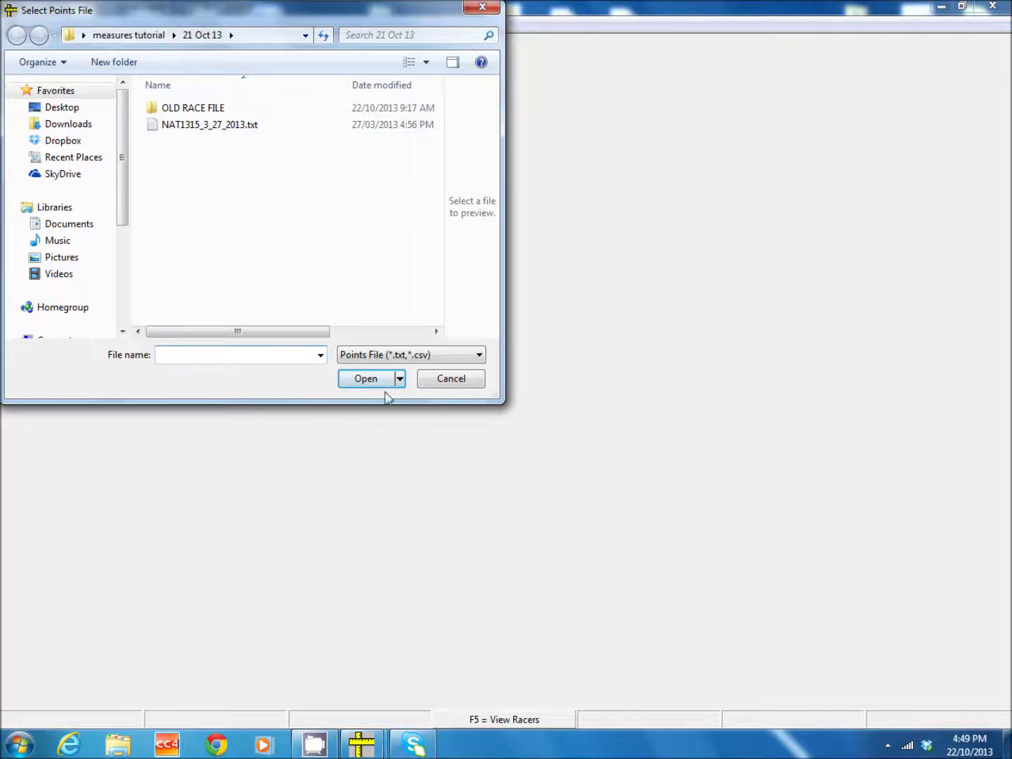
left_click(223, 129)
left_click(382, 379)
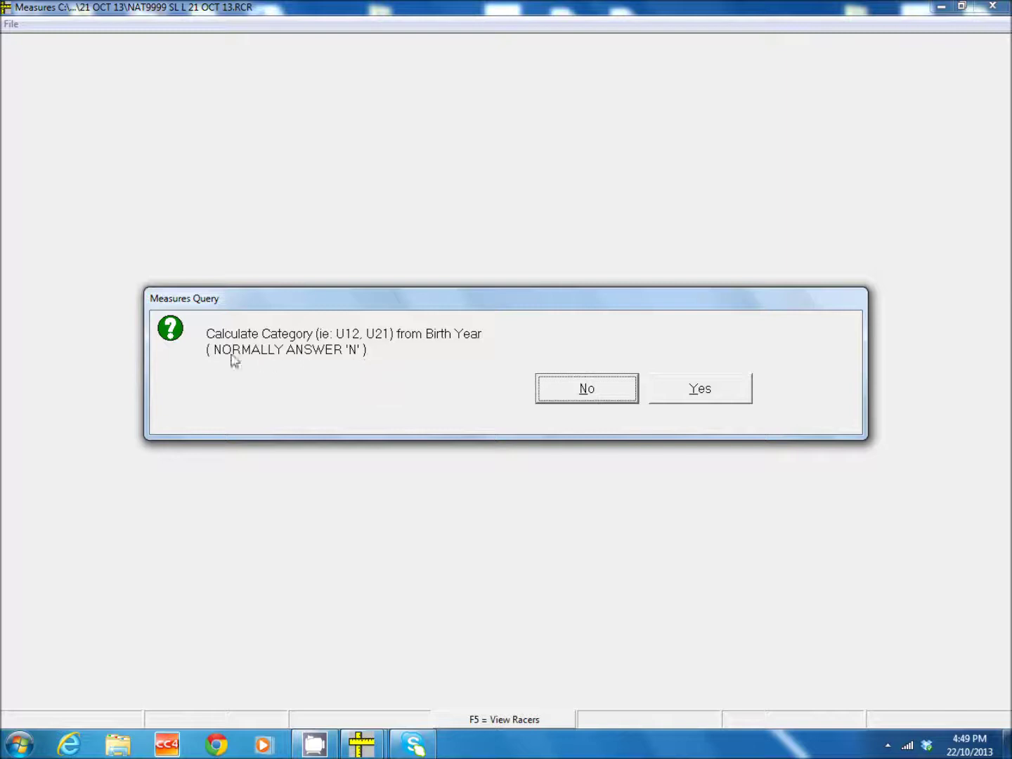
left_click(587, 388)
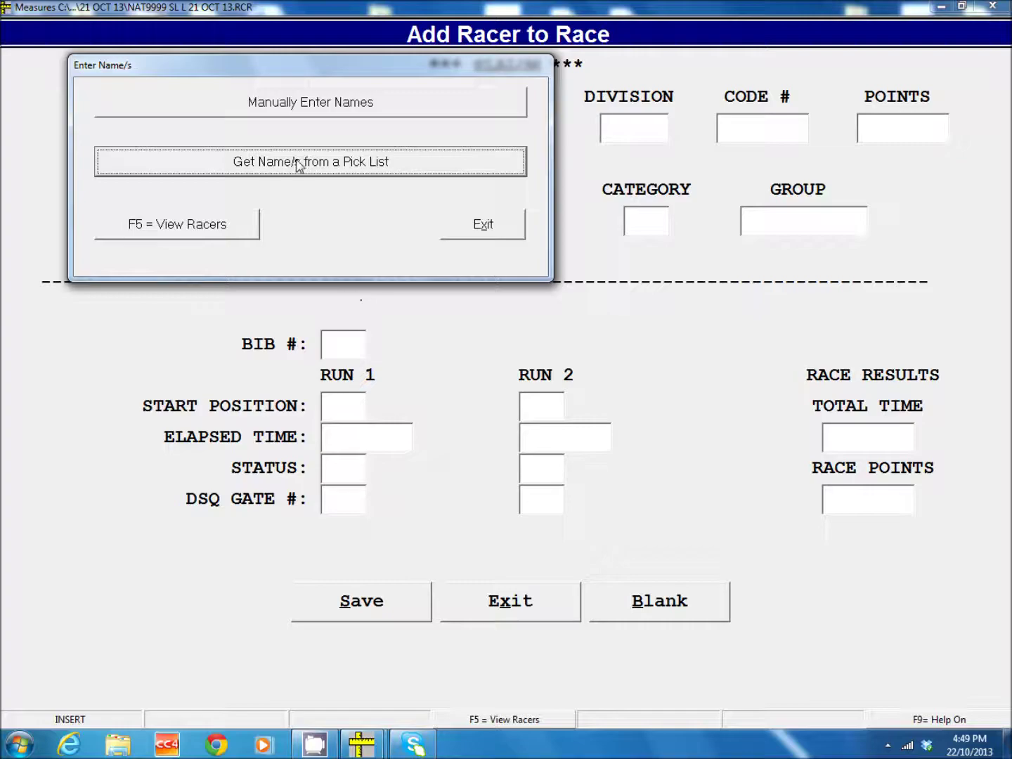
- Get names from a pick list, find the U16 racer from club AASA by last name and check her entry
left_click(346, 166)
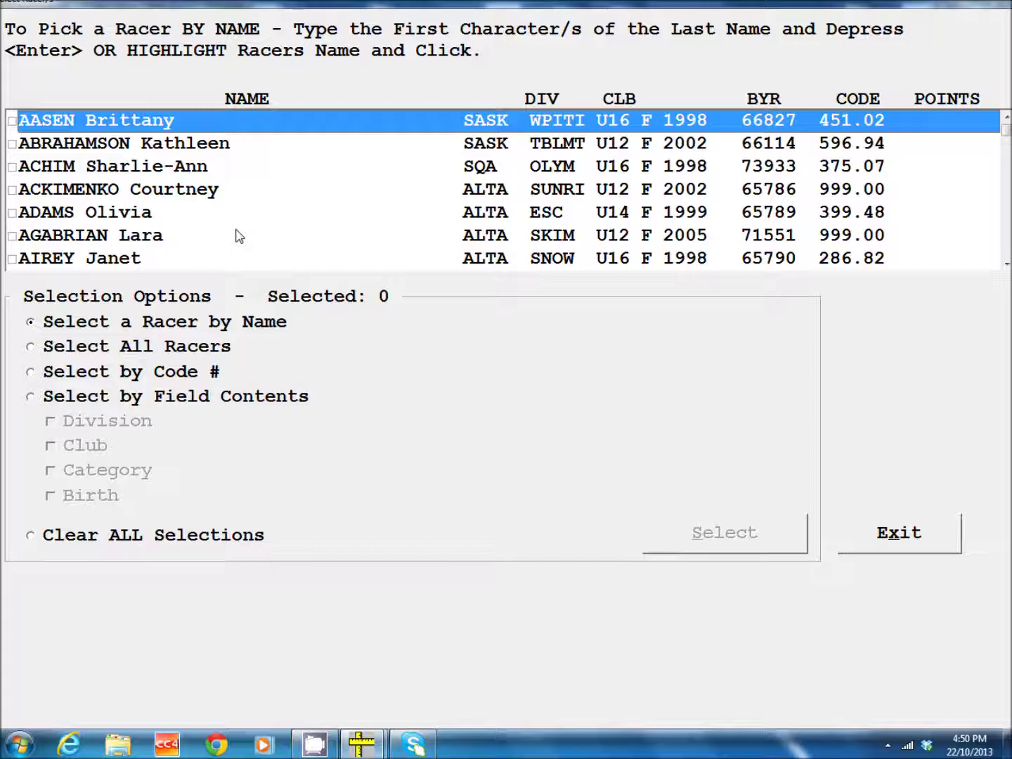
type("burns")
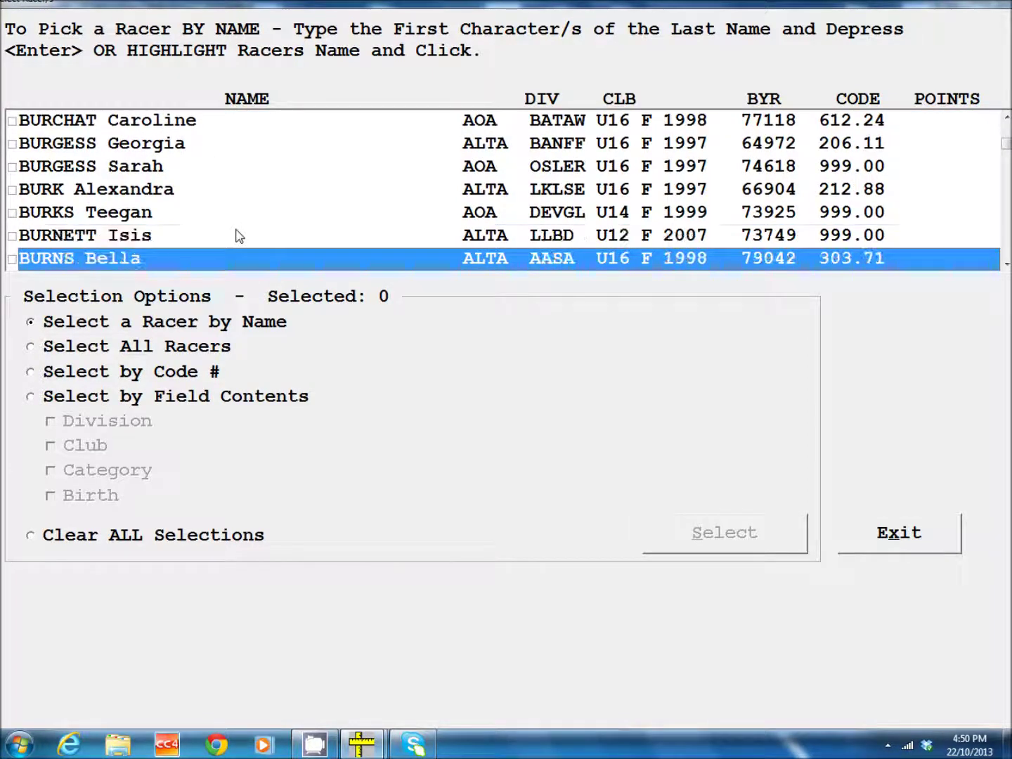
scroll(181, 236, "down", 1)
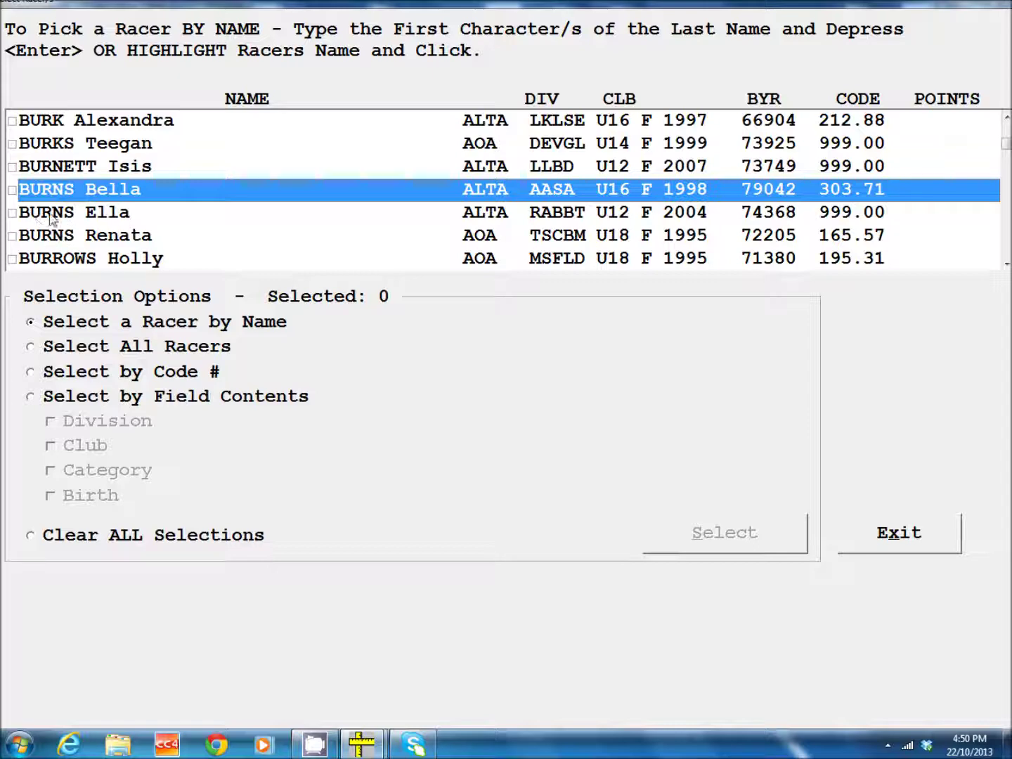
left_click(11, 191)
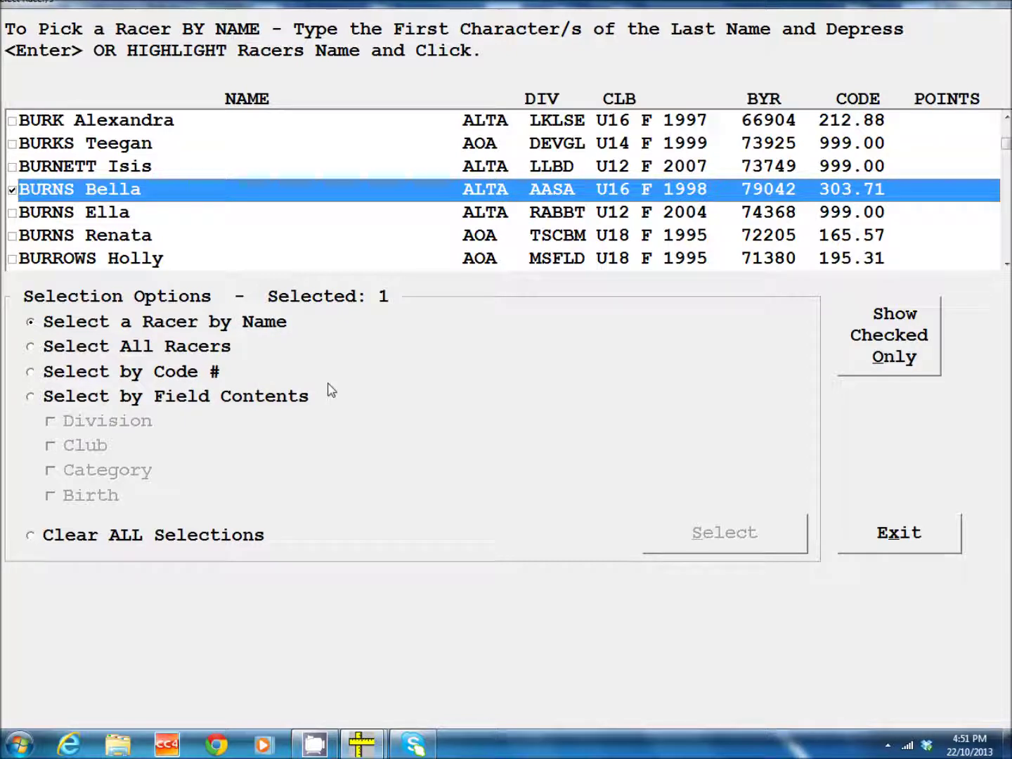
- Select racers by field contents with club BANFF and category U16, and show only the checked racers
left_click(30, 397)
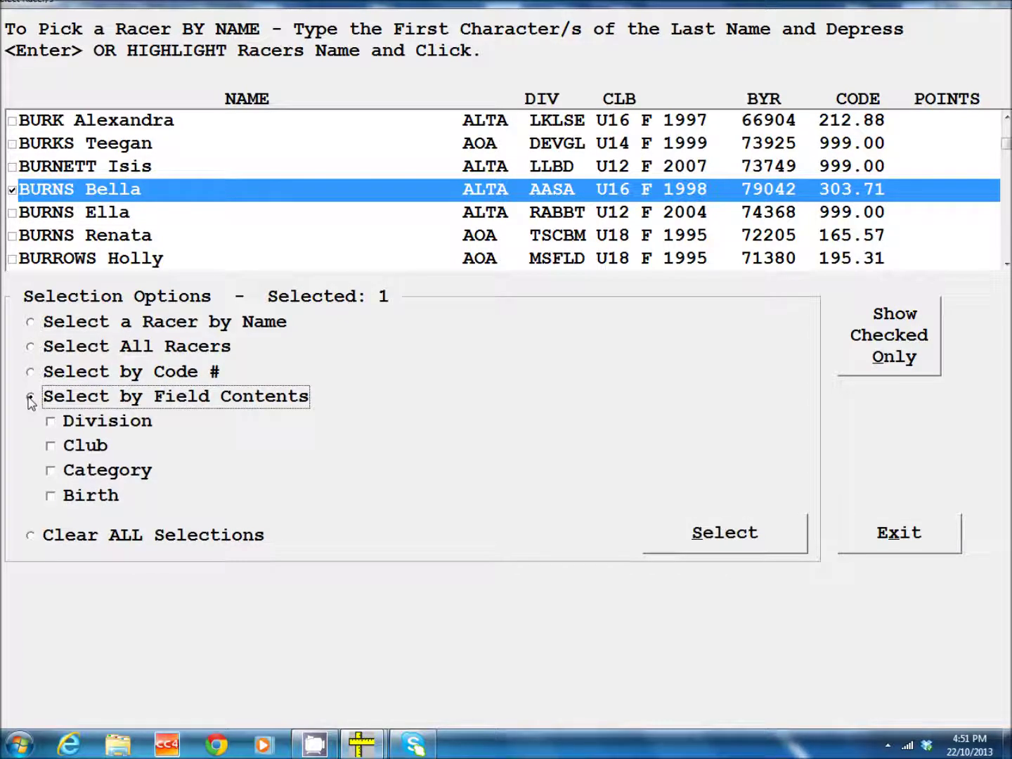
left_click(51, 446)
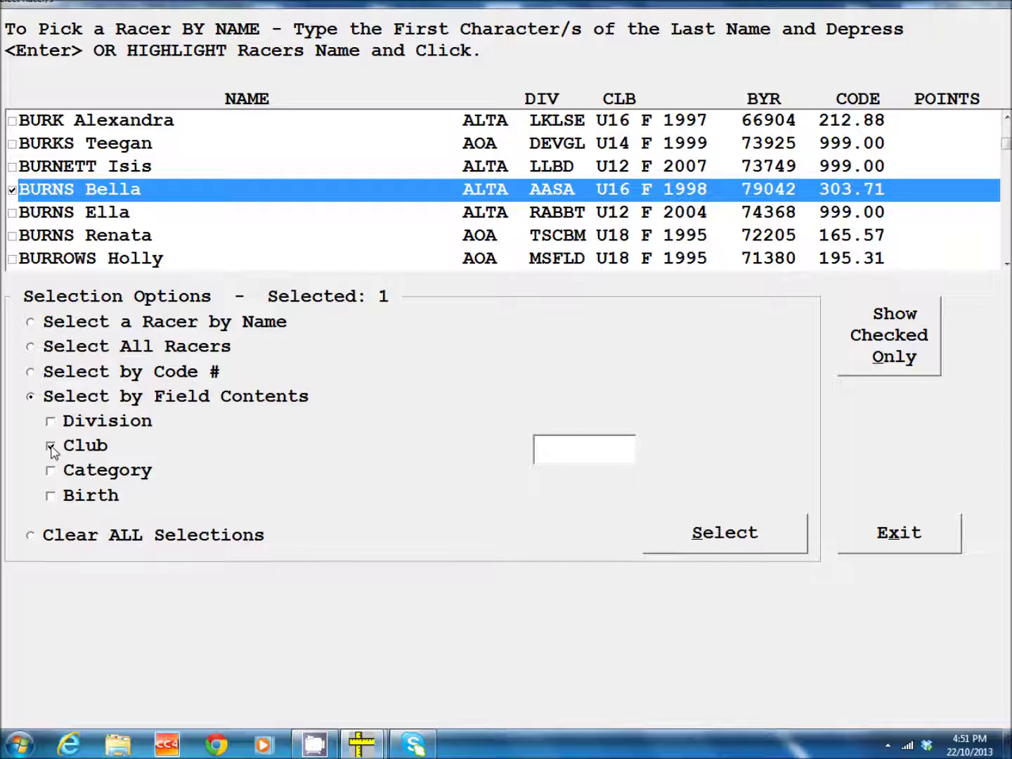
type("BANFF")
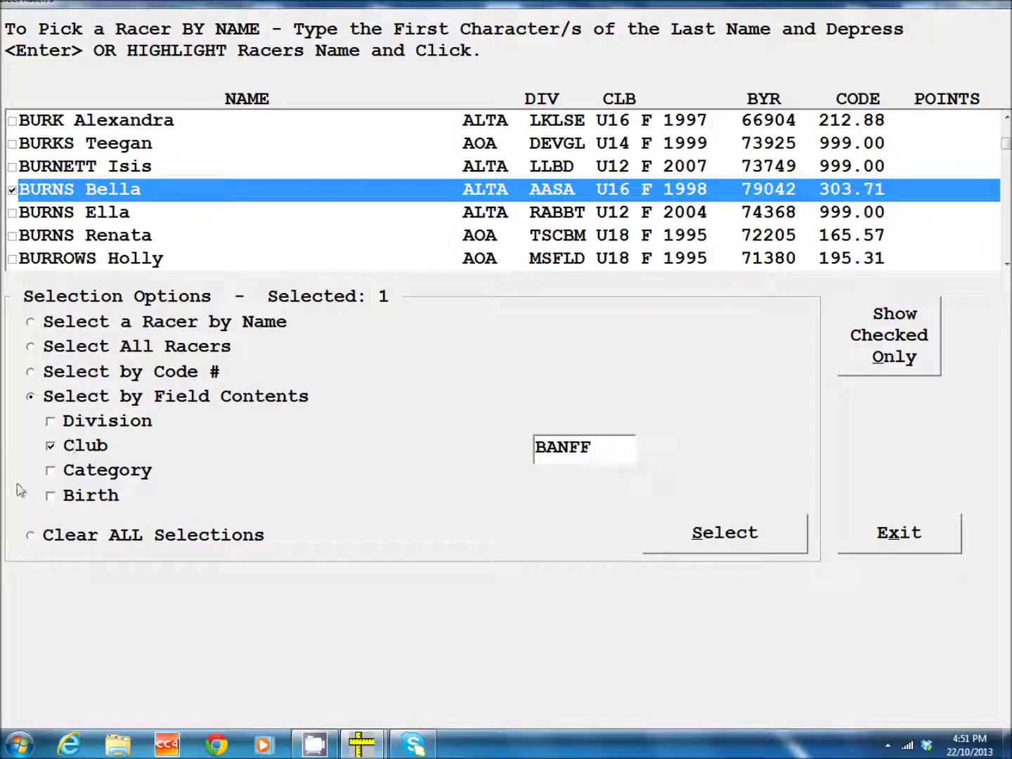
left_click(50, 471)
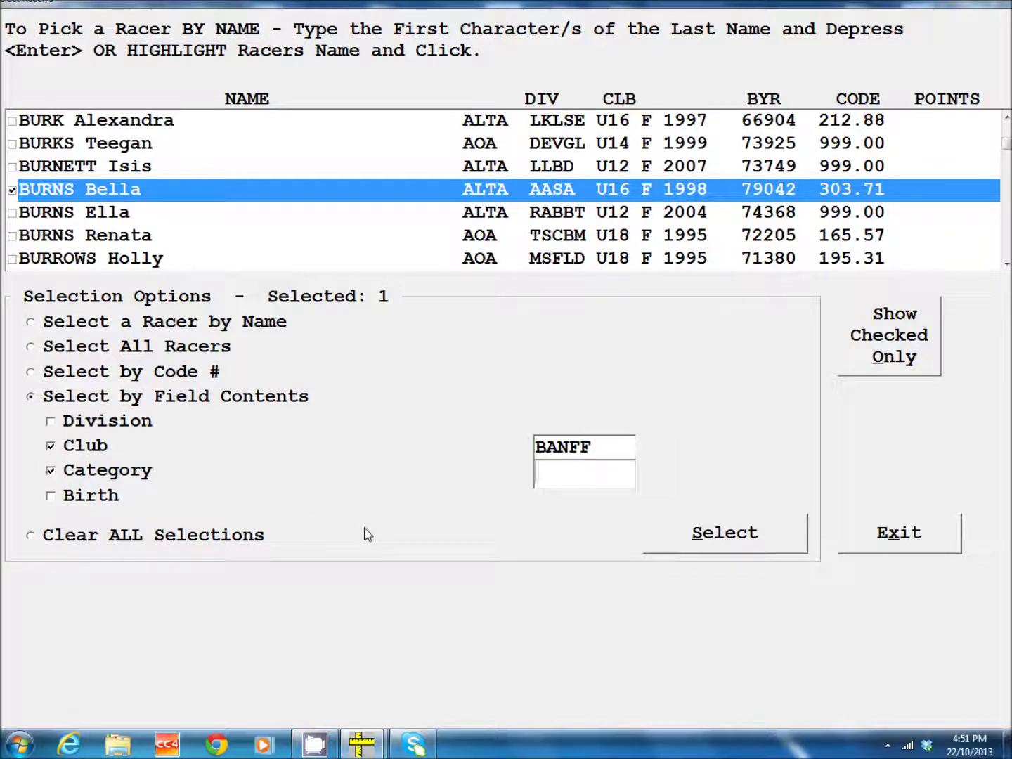
type("U16")
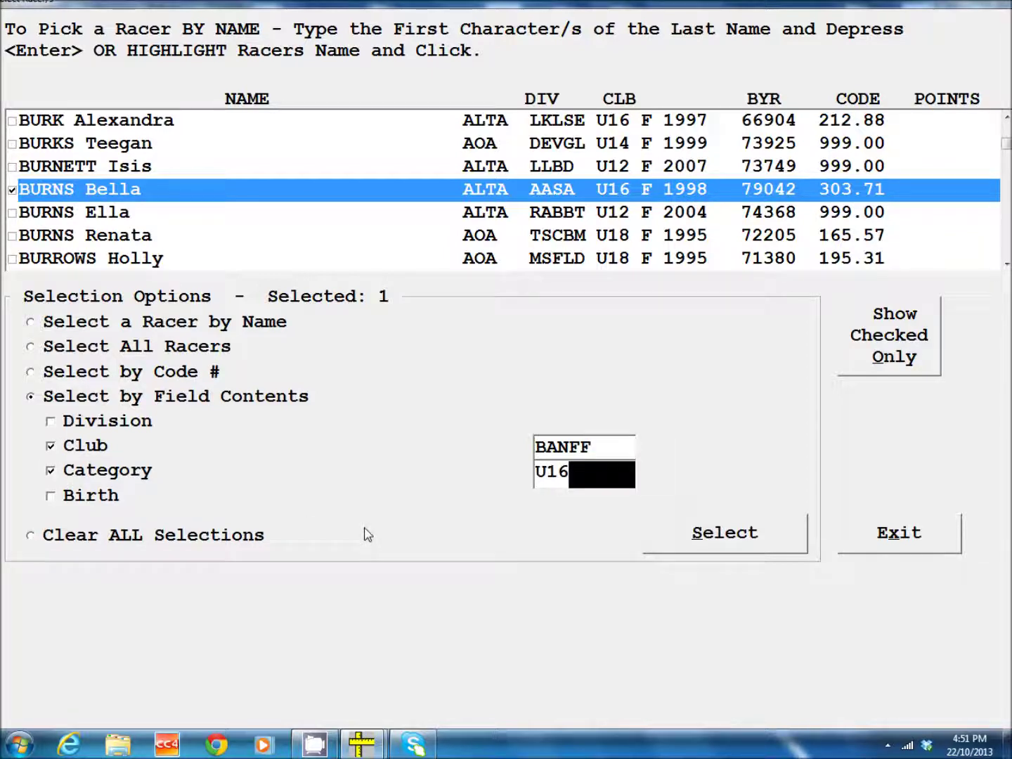
left_click(697, 536)
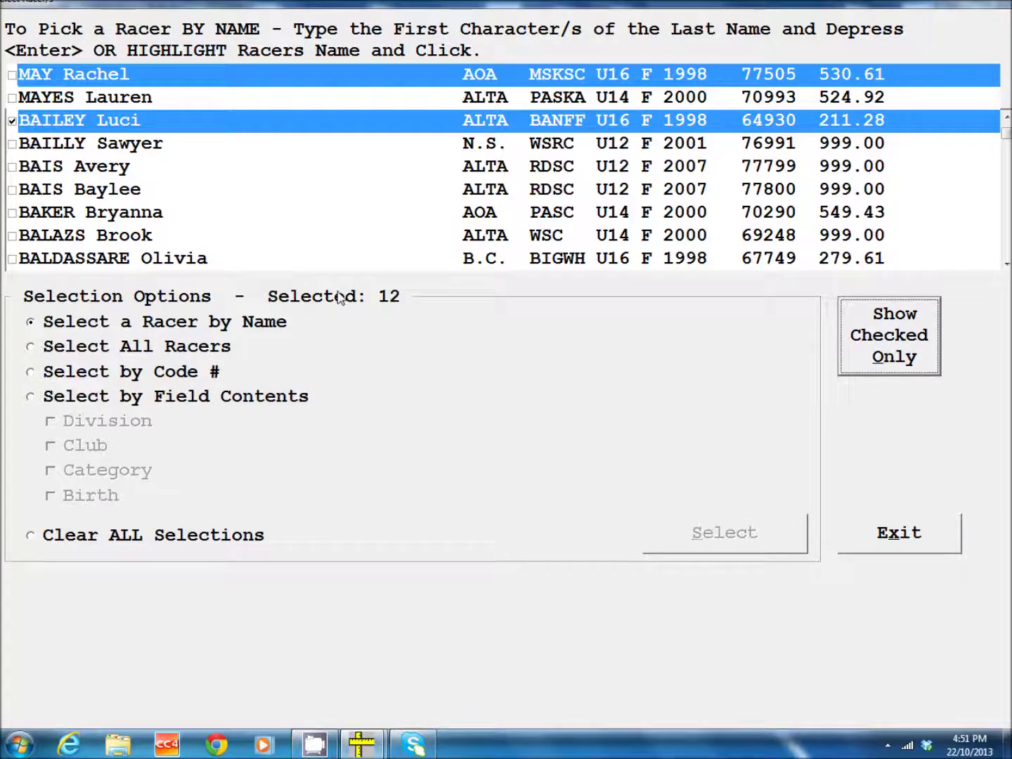
left_click(881, 333)
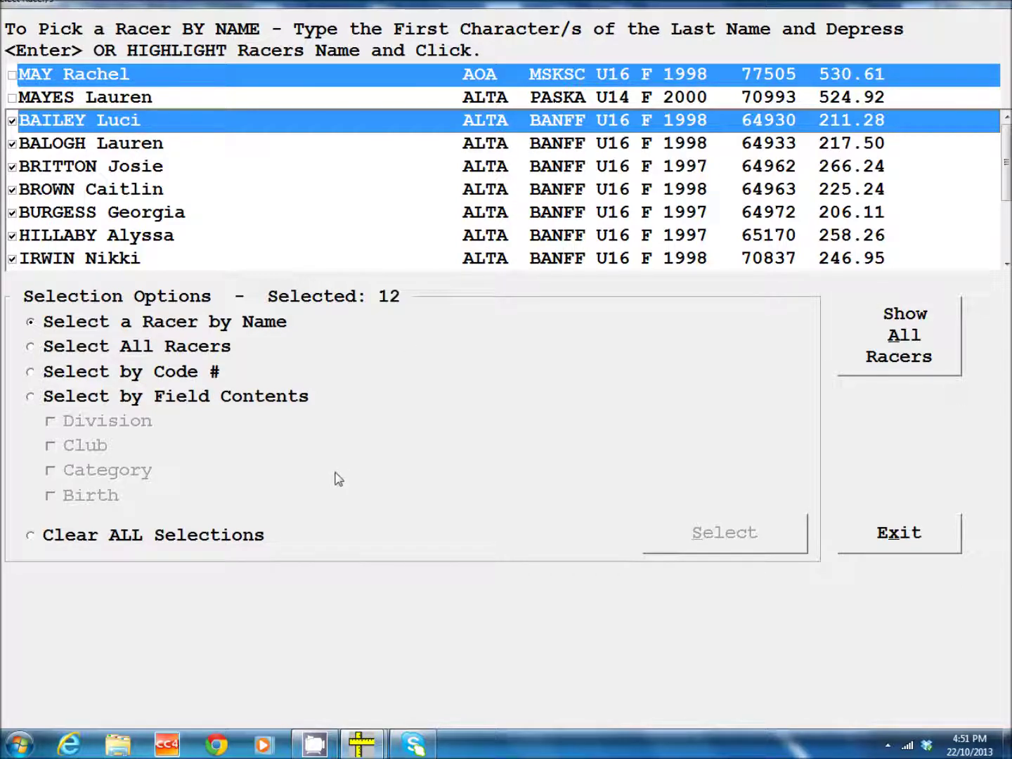
left_click(314, 744)
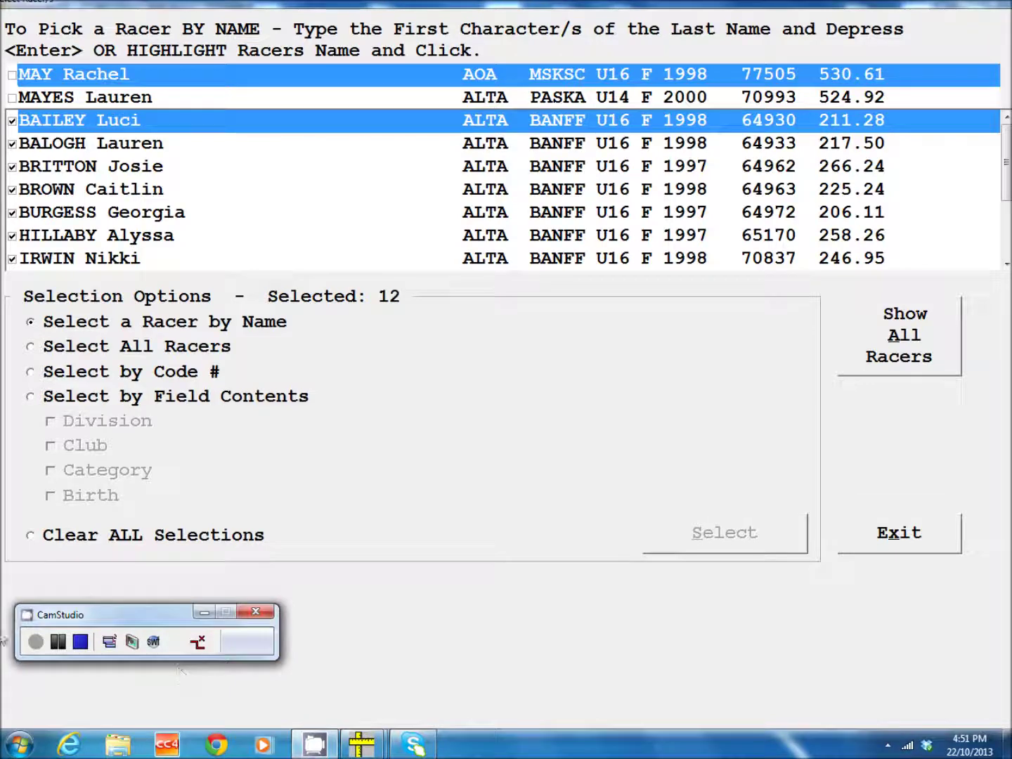
left_click(59, 640)
left_click(36, 642)
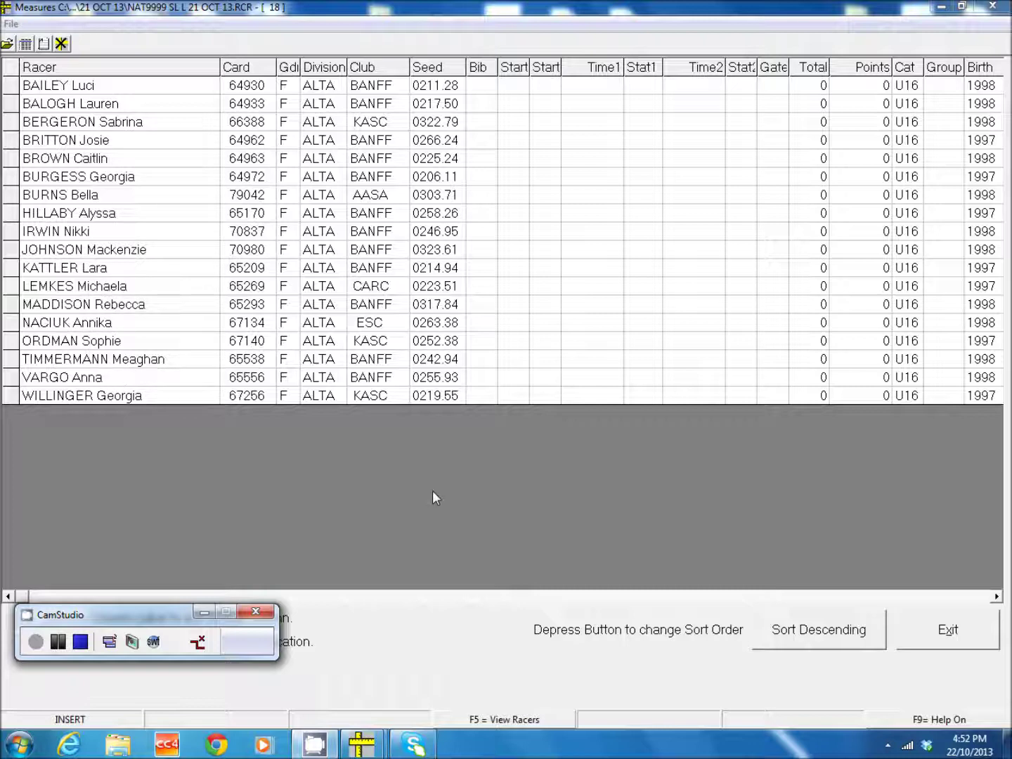
- Close the racer list and leave the entry screen for adding racers to the race
left_click(941, 632)
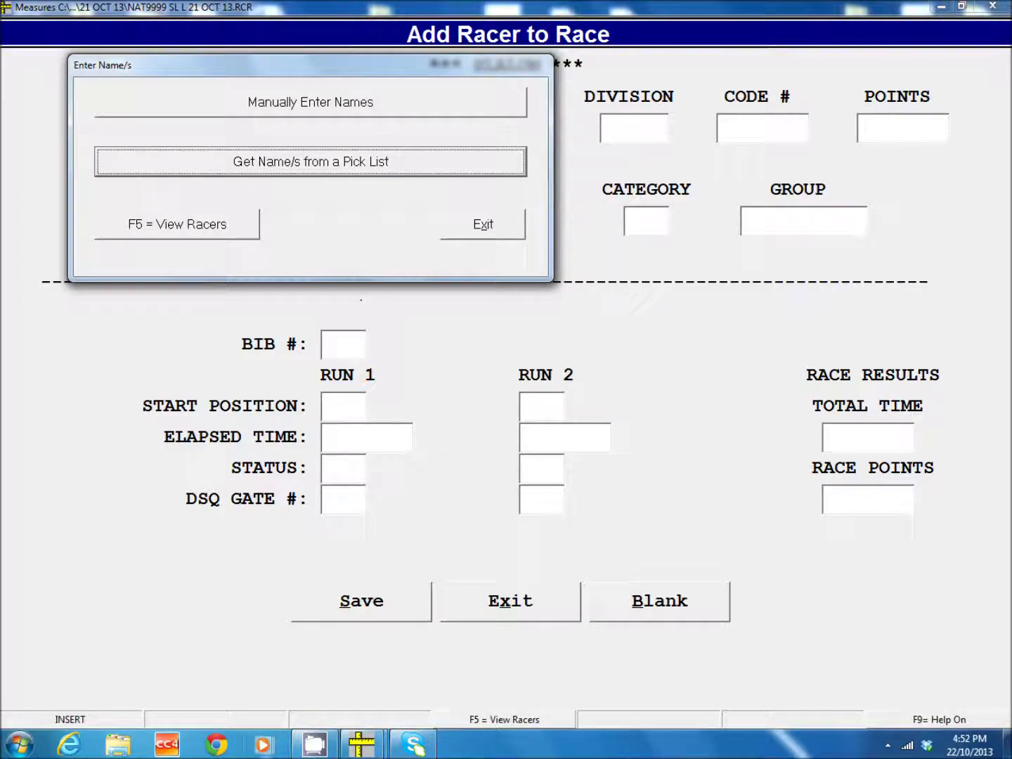
left_click(314, 744)
left_click(35, 642)
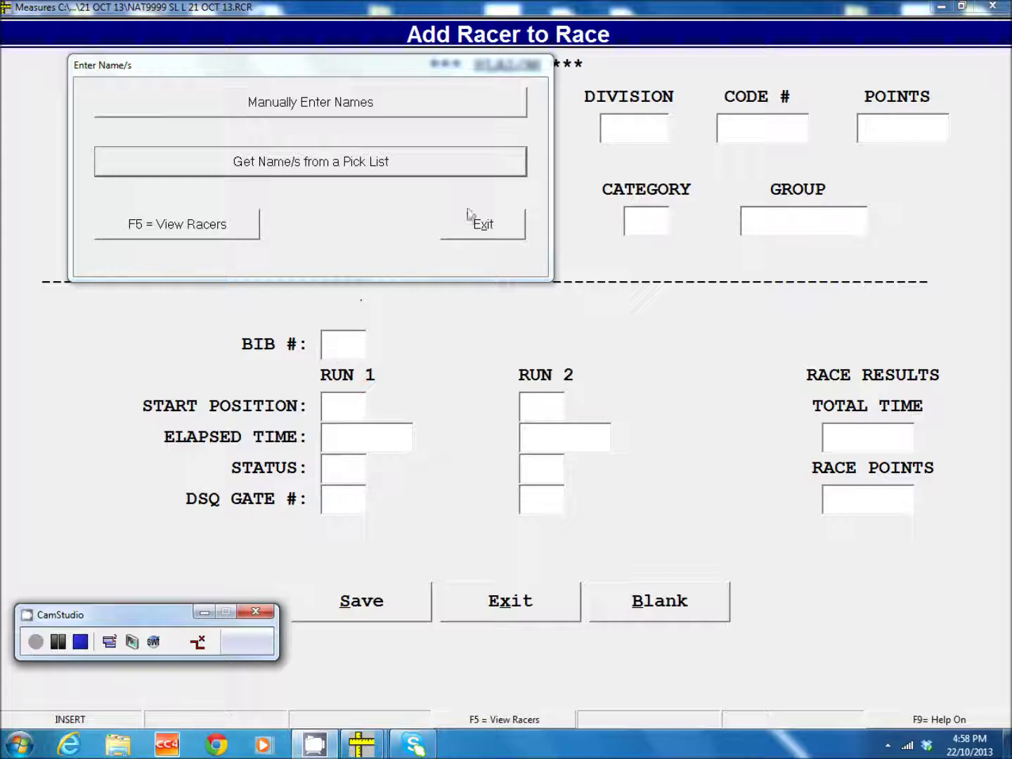
left_click(481, 229)
key("Escape")
- View the race's racers and sort the list first by seed points, and again by racer name
left_click(501, 719)
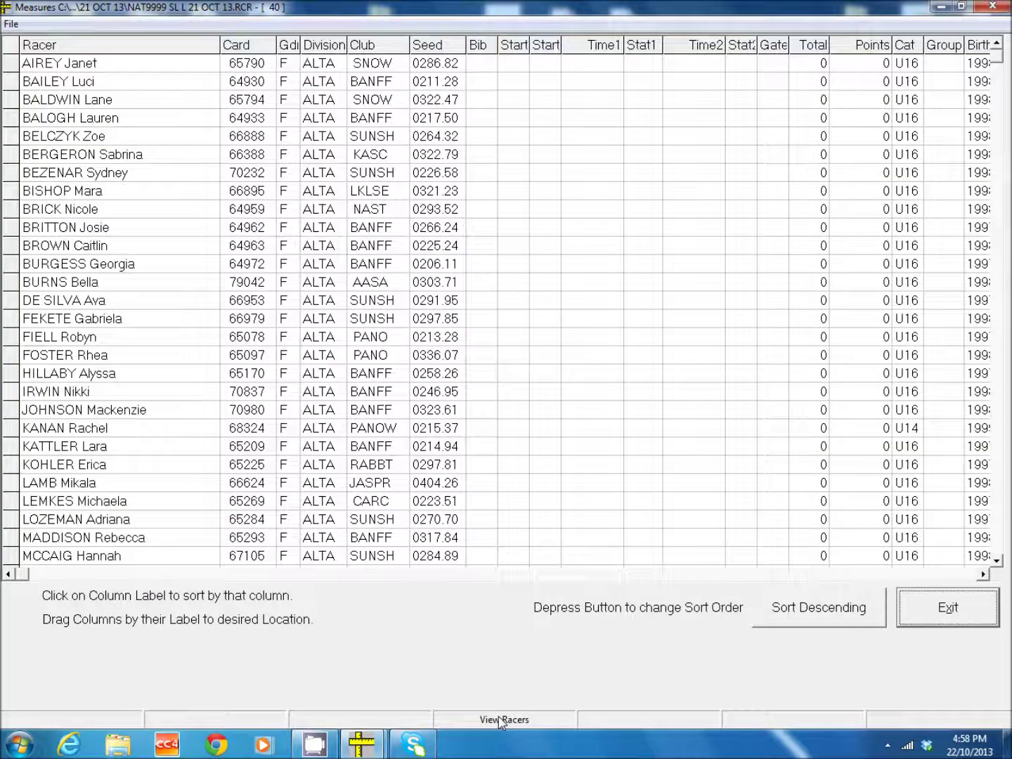
left_click(428, 45)
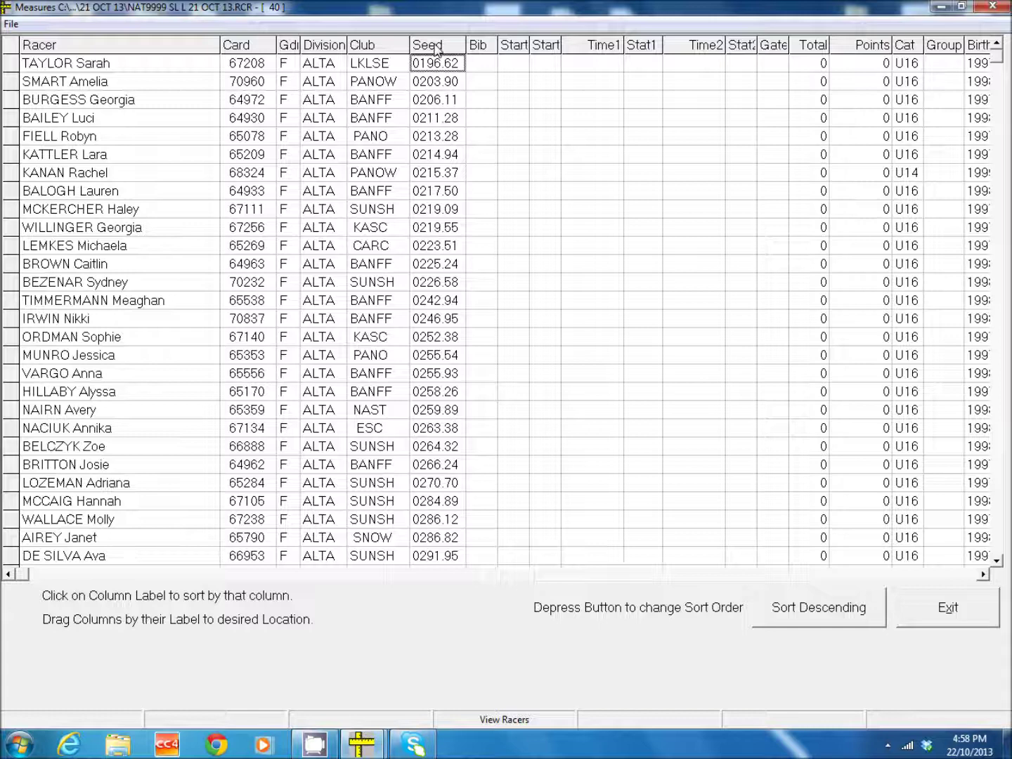
left_click(65, 46)
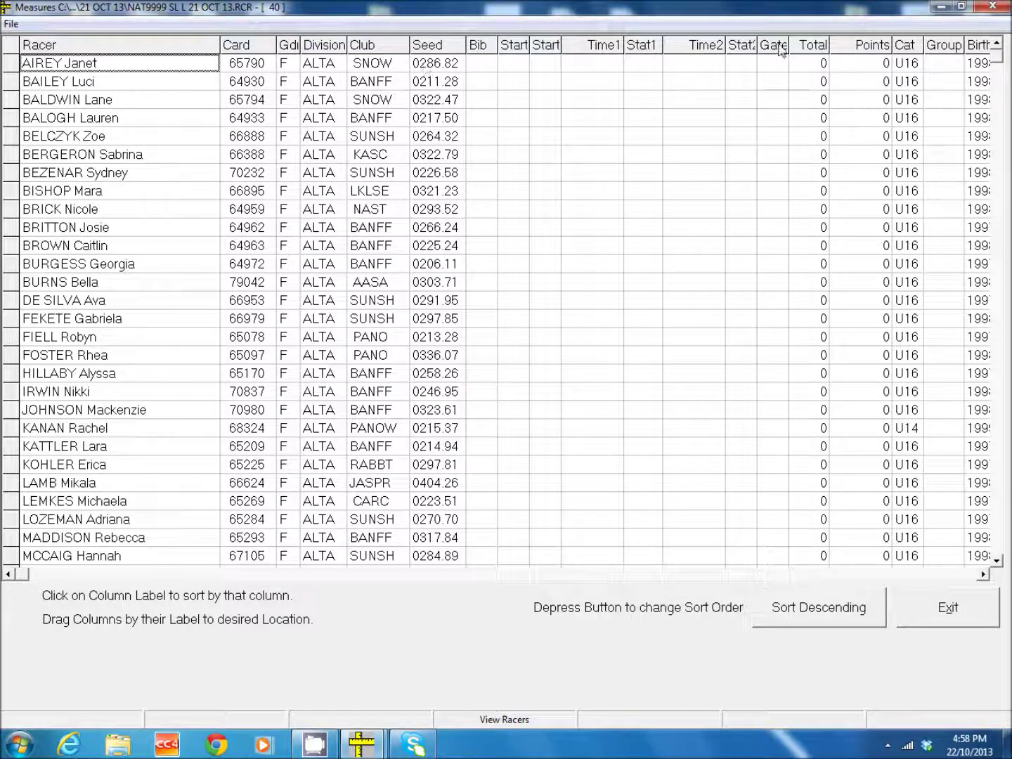
- Sort the racer list by category and move the Cat column in front of the Racer column
left_click(909, 48)
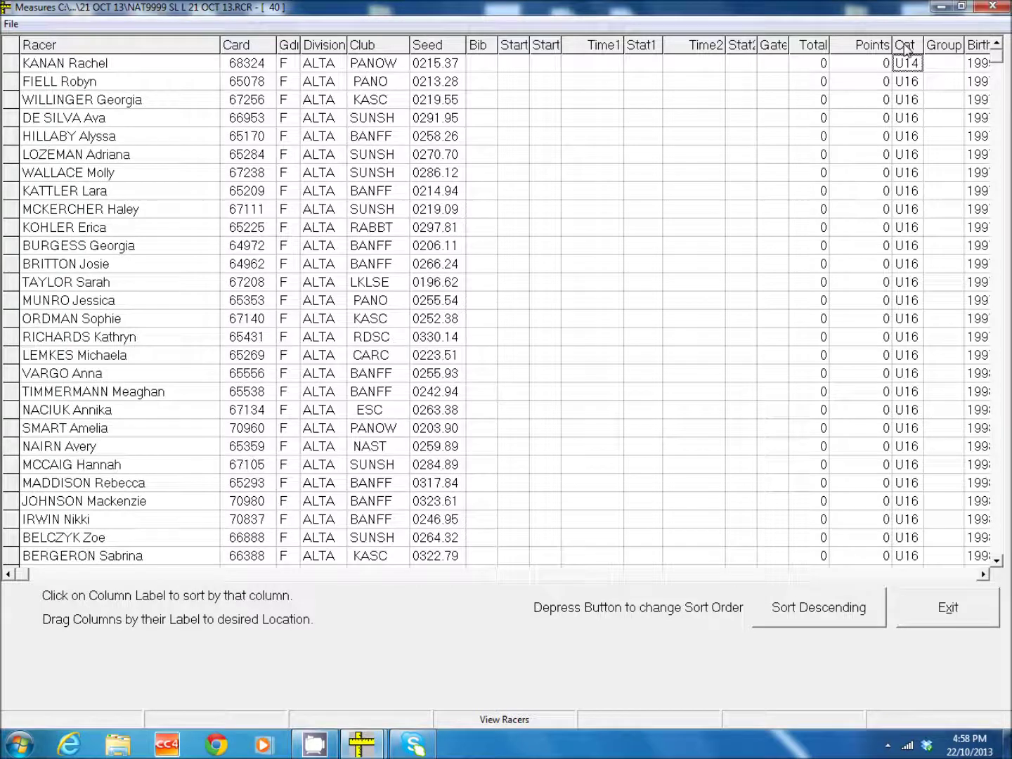
left_click_drag(904, 46, 219, 45)
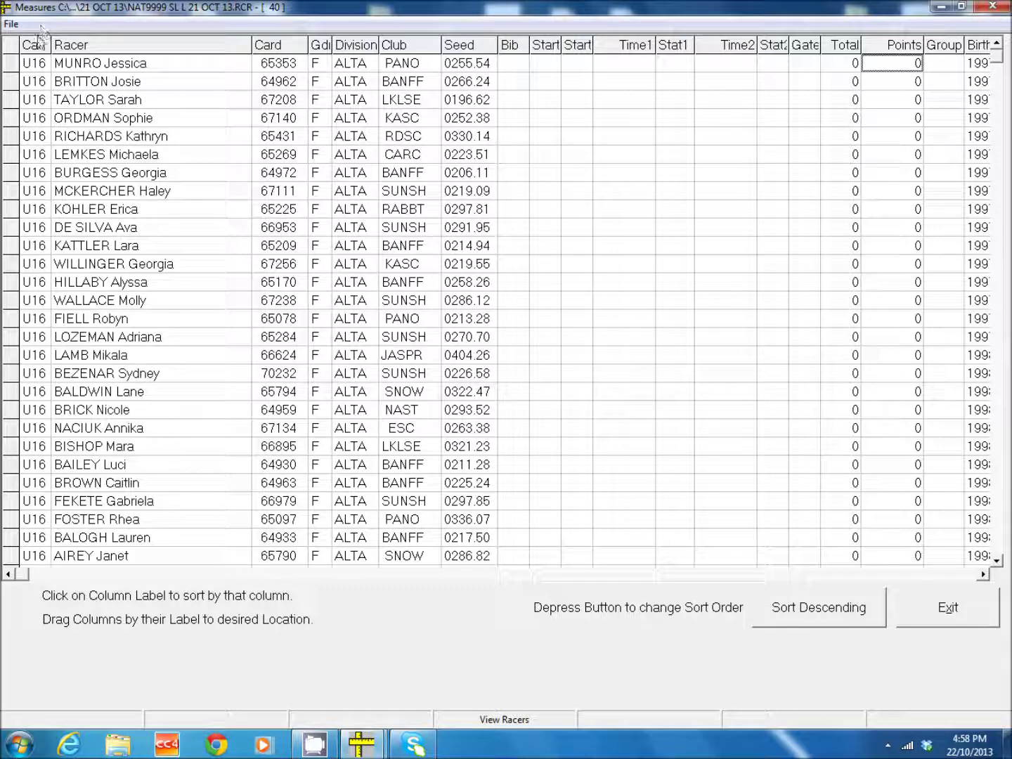
- Move the Cat column between Card and Gdr, then close and reopen the racer list to check its column order before leaving it
left_click_drag(26, 47, 269, 49)
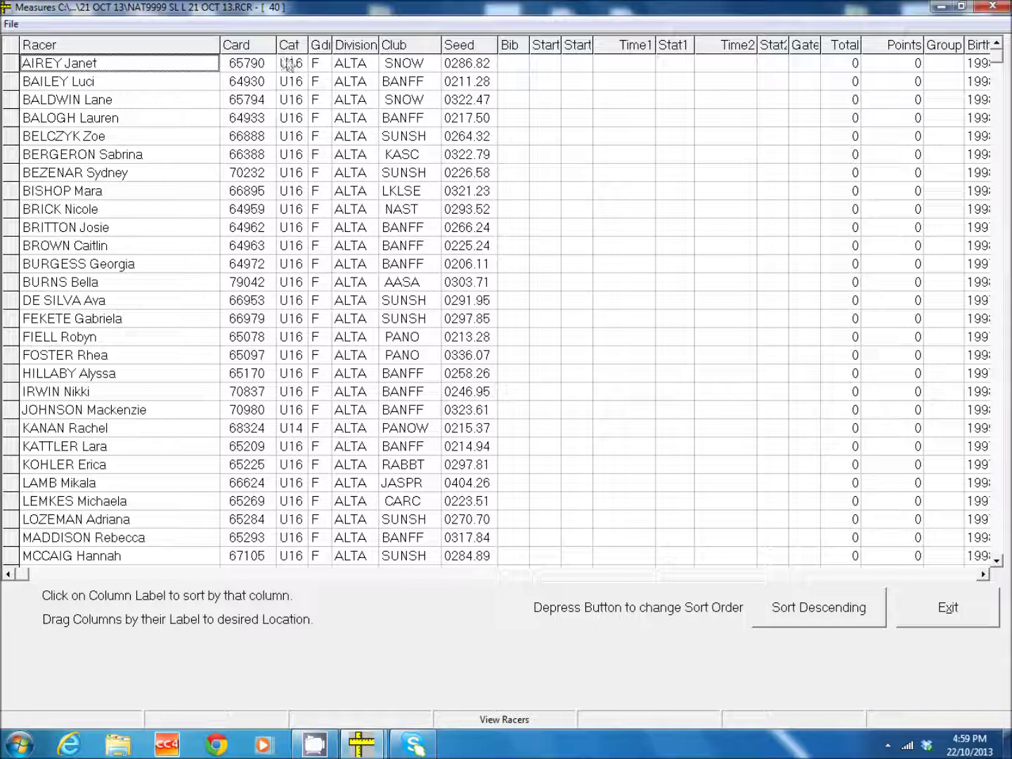
left_click(946, 610)
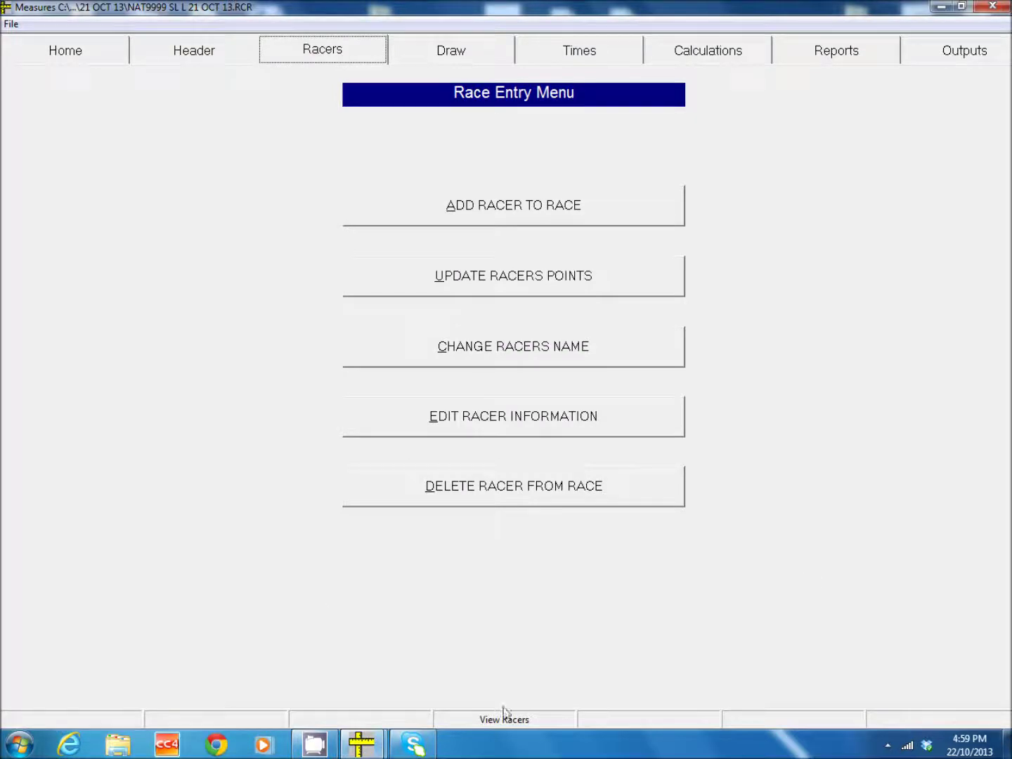
left_click(508, 719)
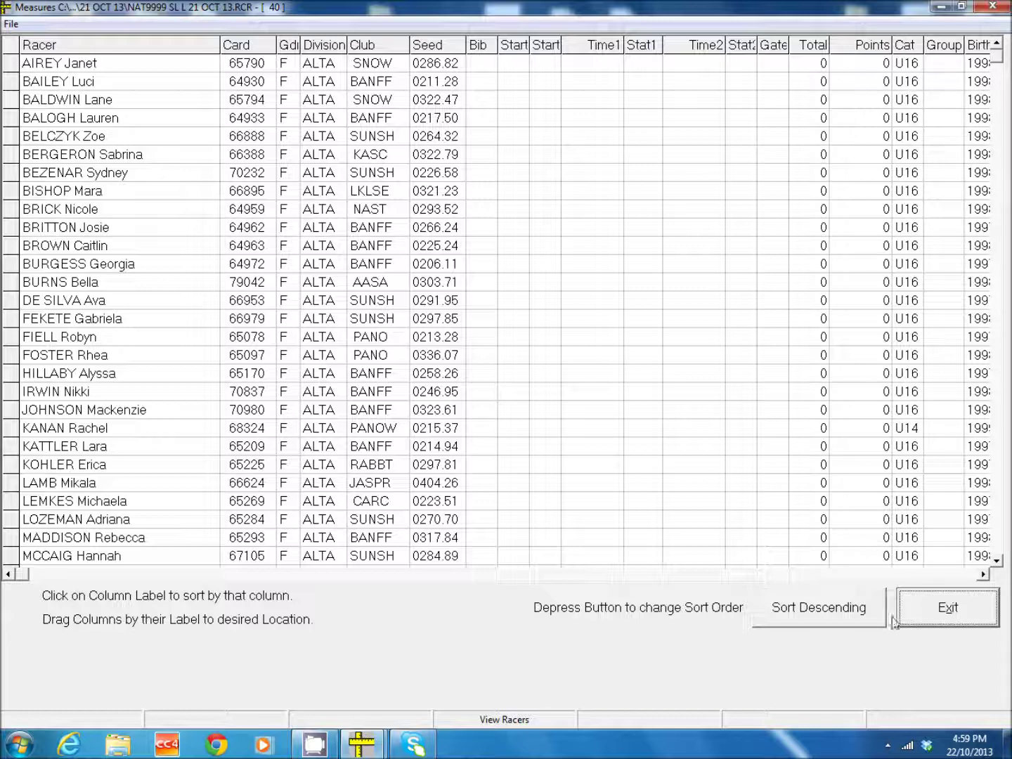
left_click(916, 605)
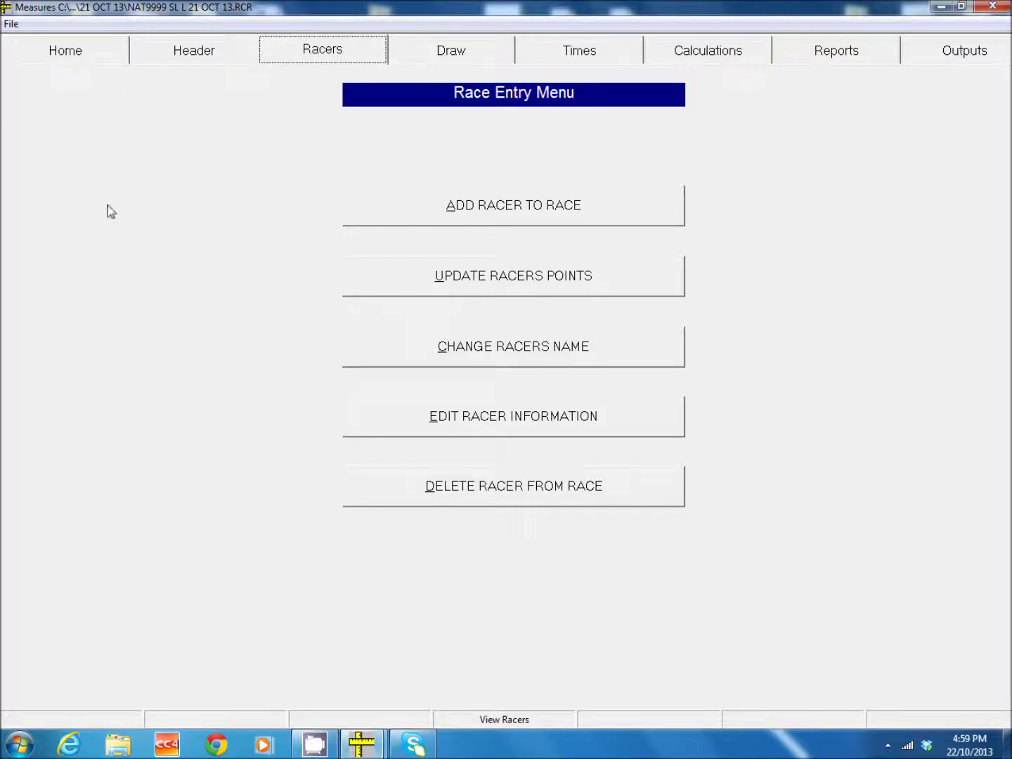
left_click(314, 744)
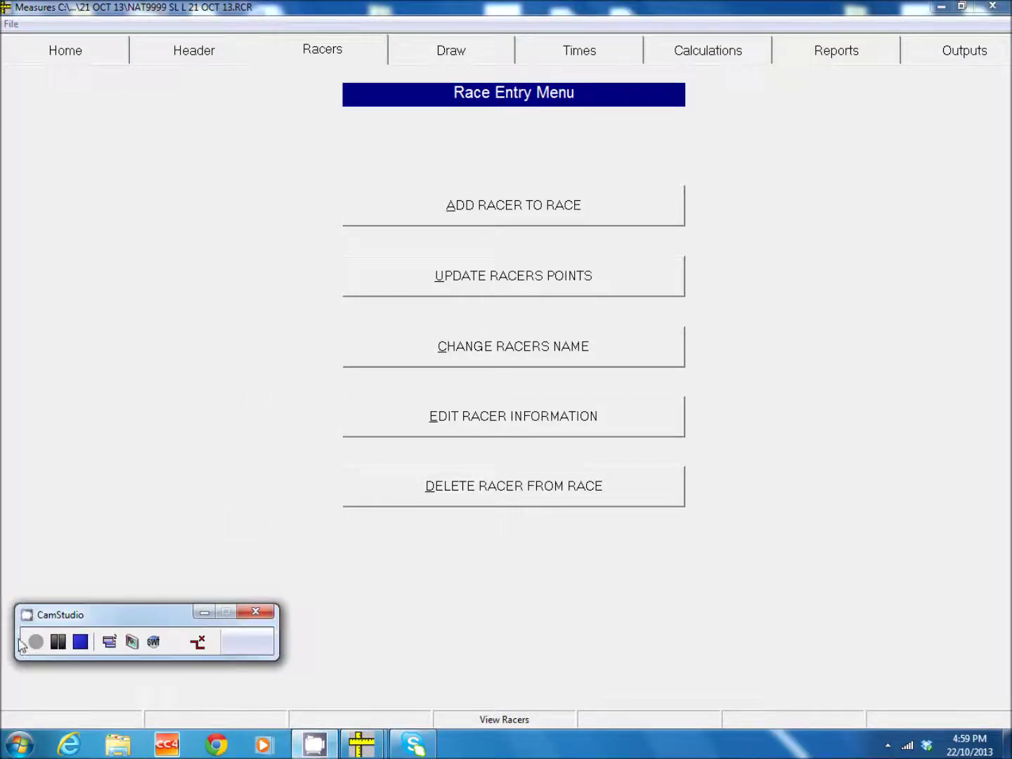
left_click(80, 643)
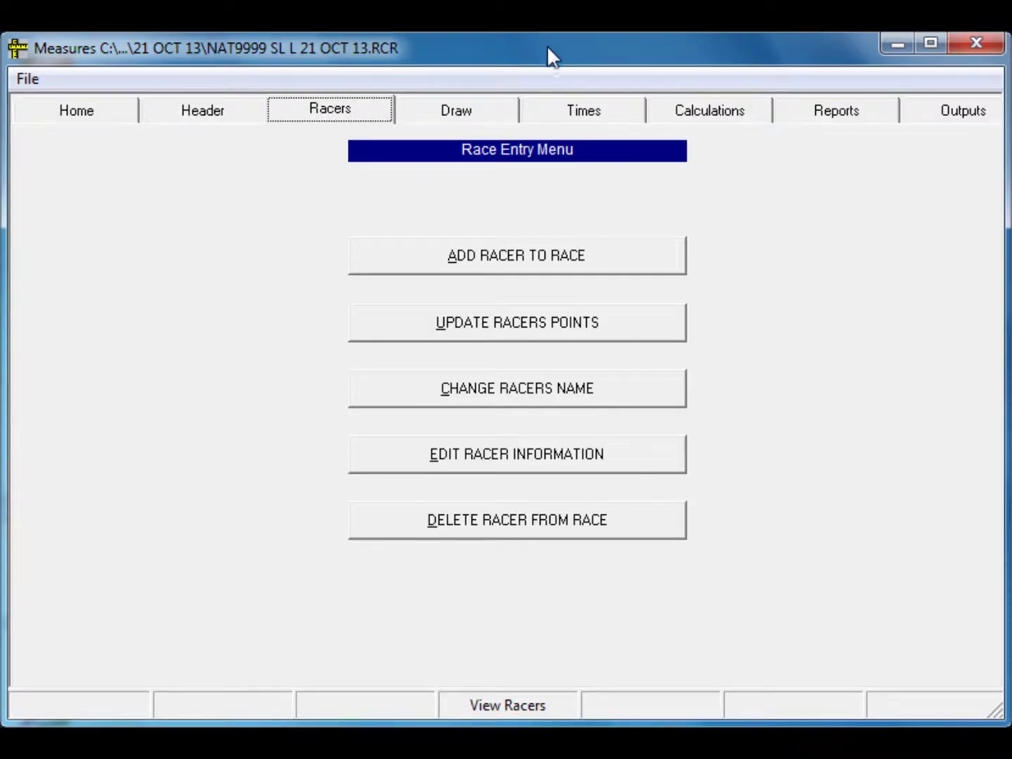
- Generate a competitor report with club names and no bib numbers, sorted by club and name, and close it after viewing
left_click(835, 116)
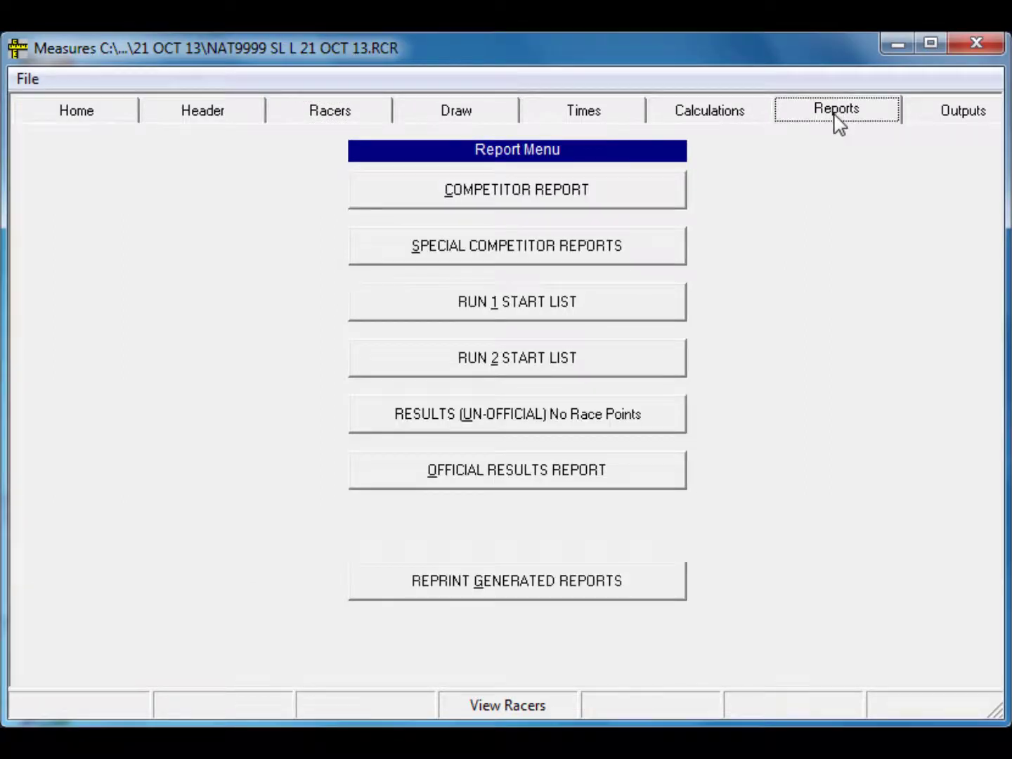
left_click(512, 192)
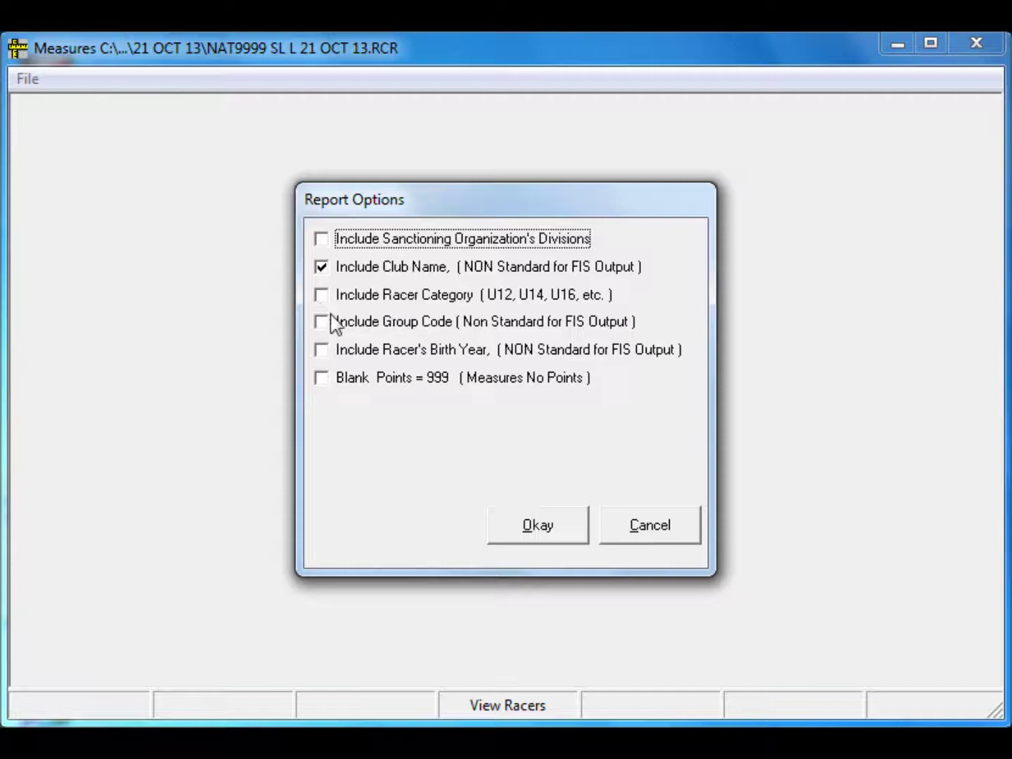
left_click(542, 525)
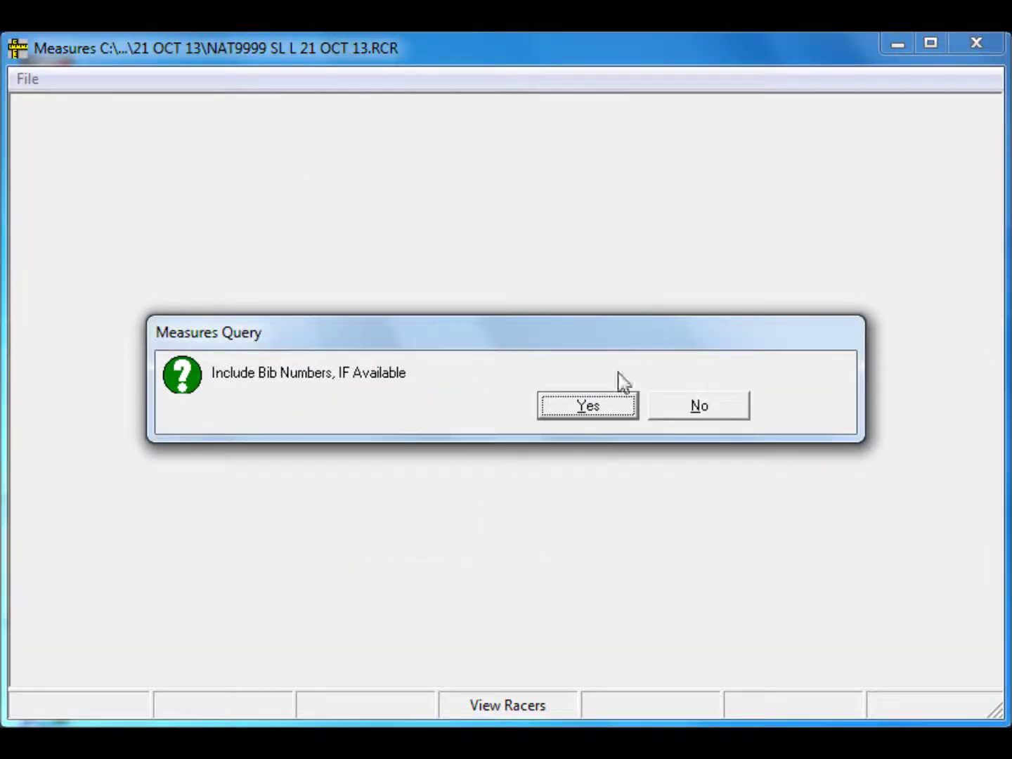
left_click(703, 407)
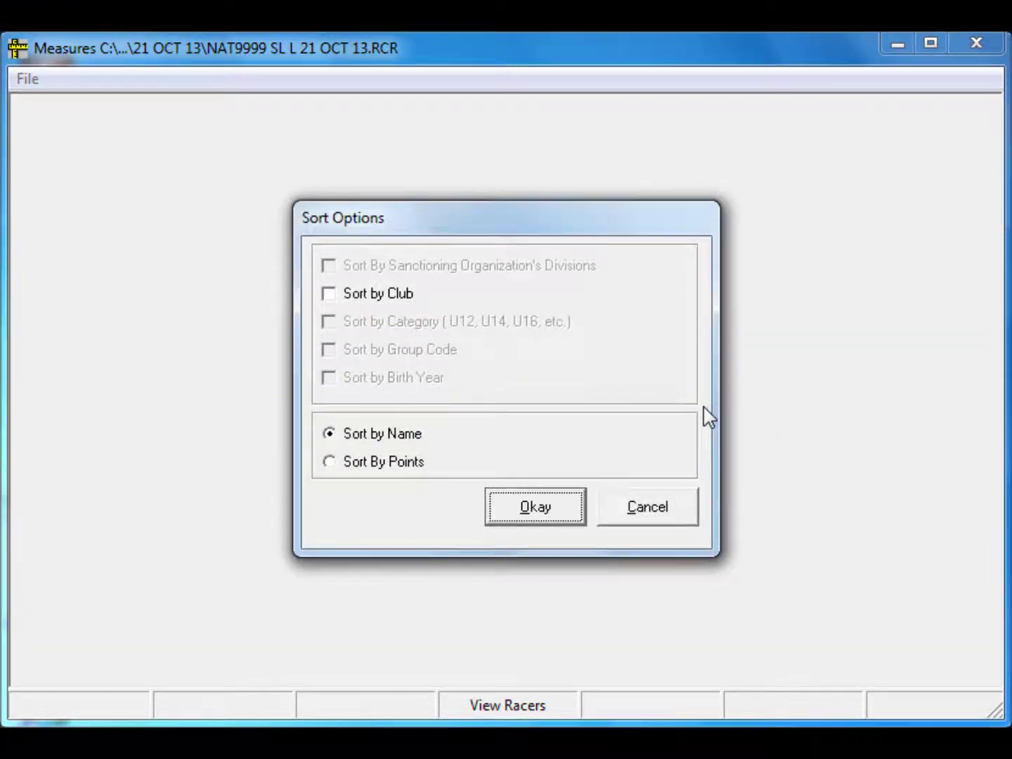
left_click(339, 300)
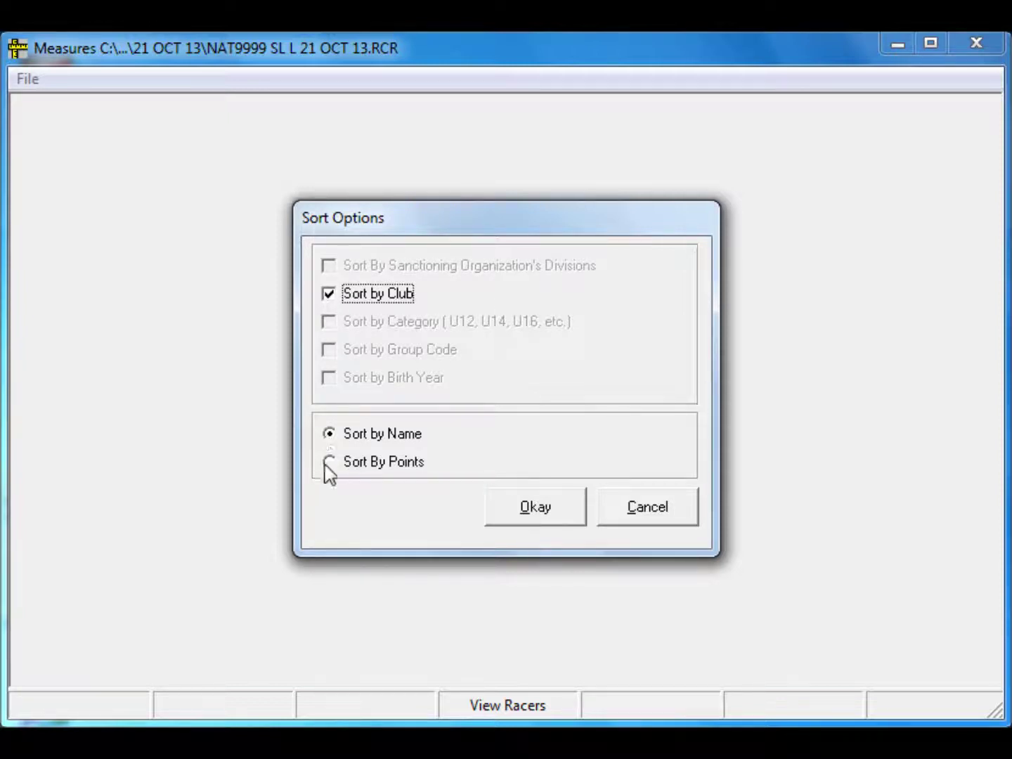
left_click(540, 510)
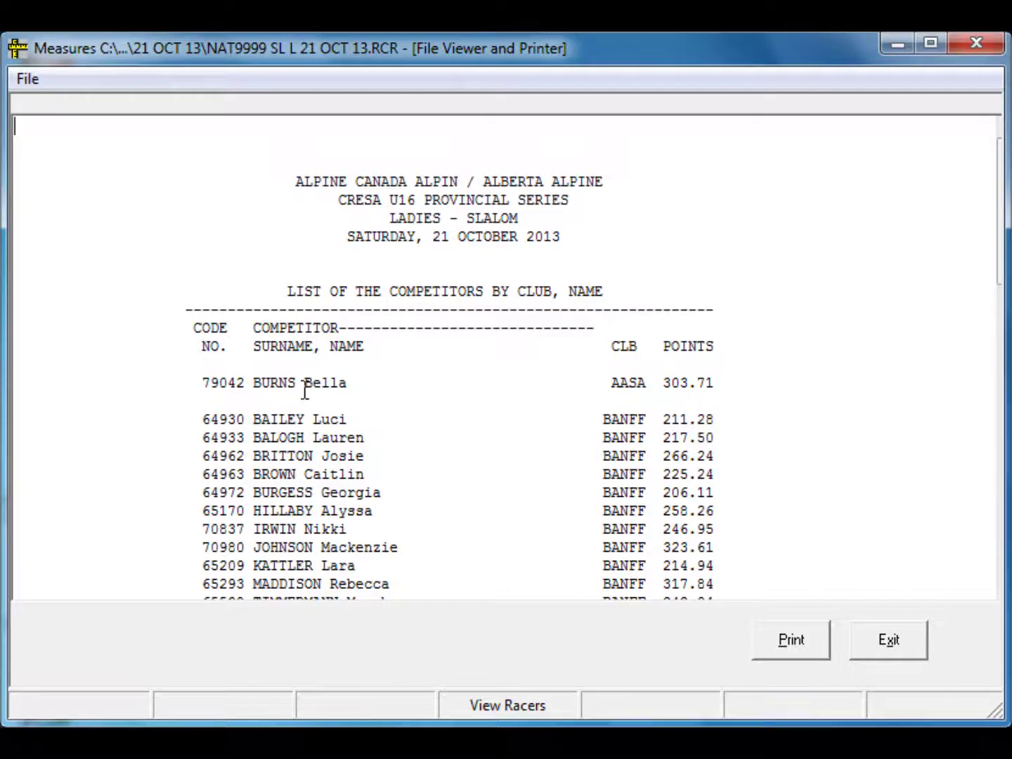
left_click(887, 648)
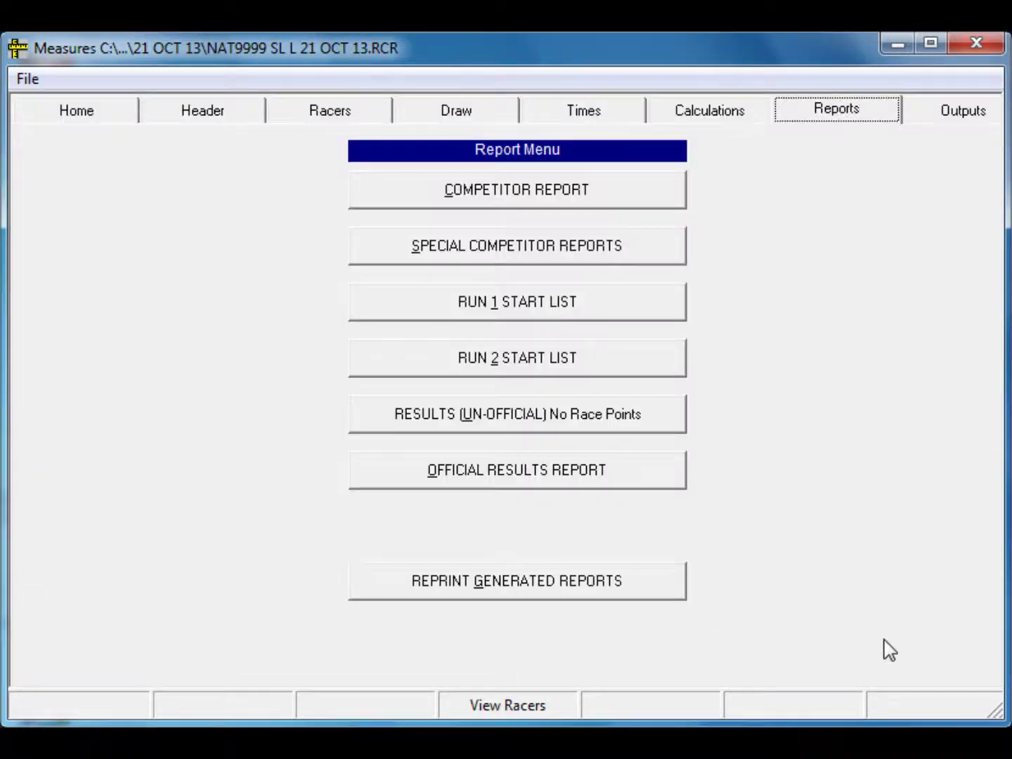
- Generate a second competitor report with club names and no bib numbers, sorted only by points, review the list and close it
left_click(521, 184)
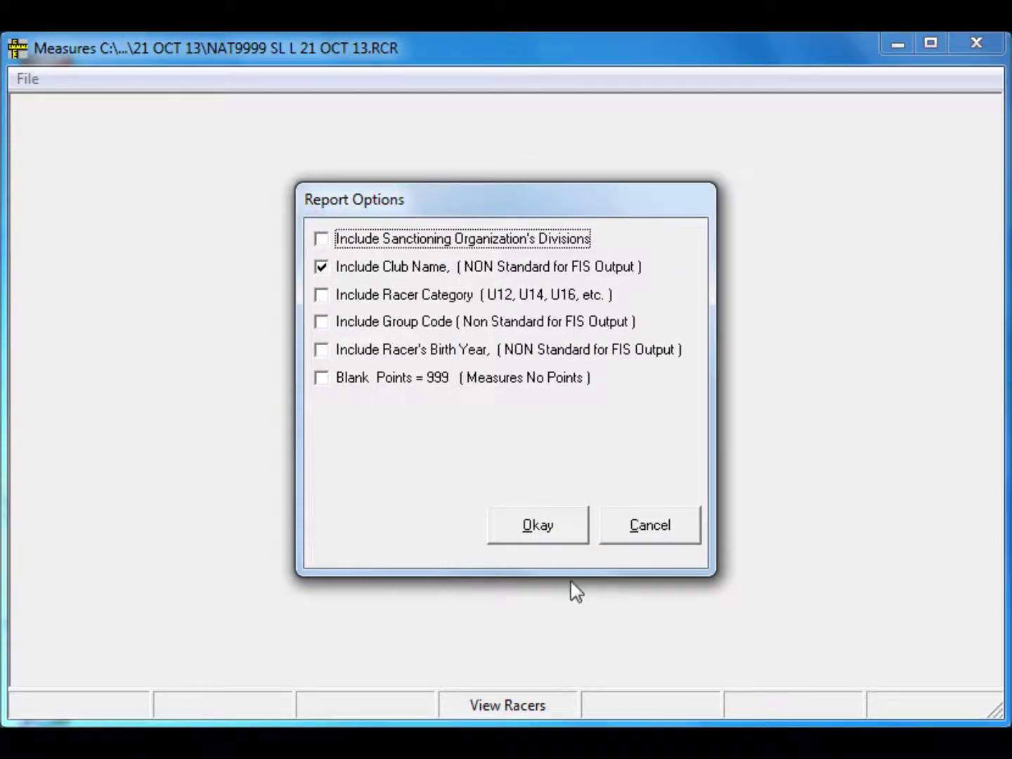
left_click(530, 533)
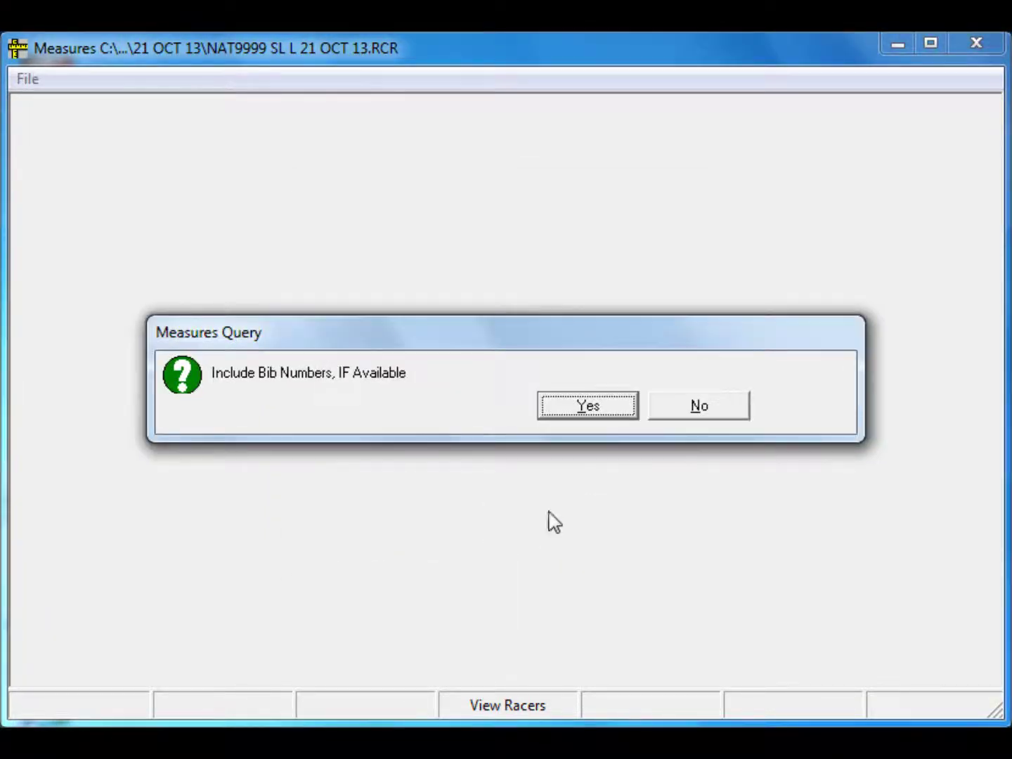
left_click(689, 415)
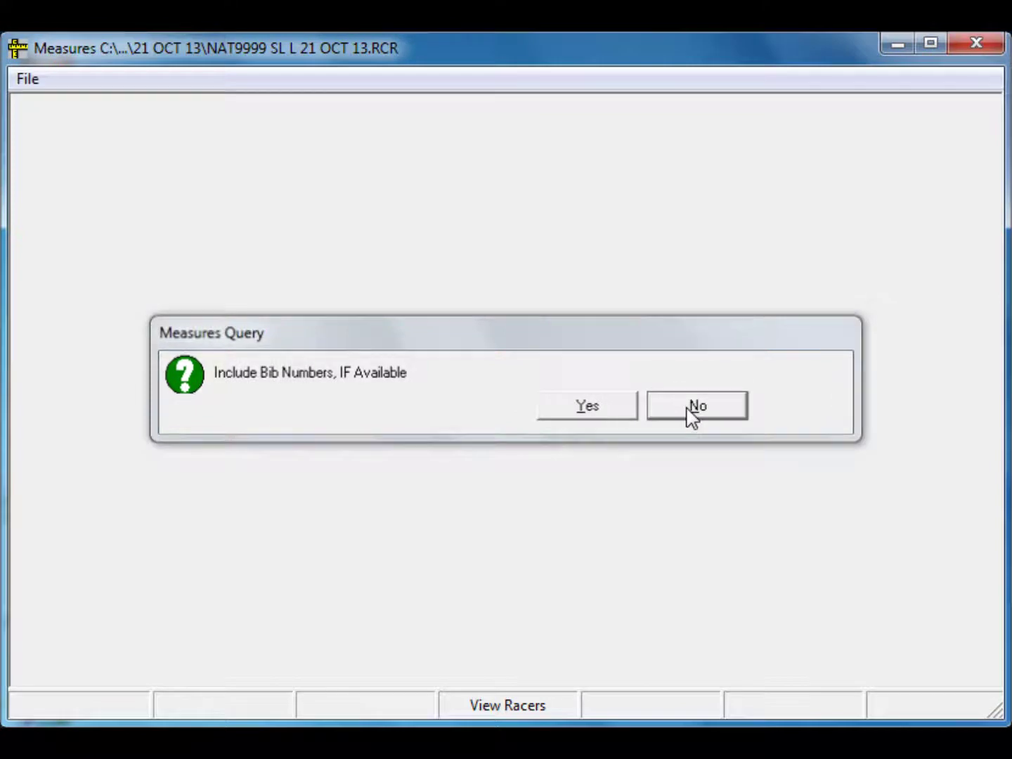
left_click(329, 463)
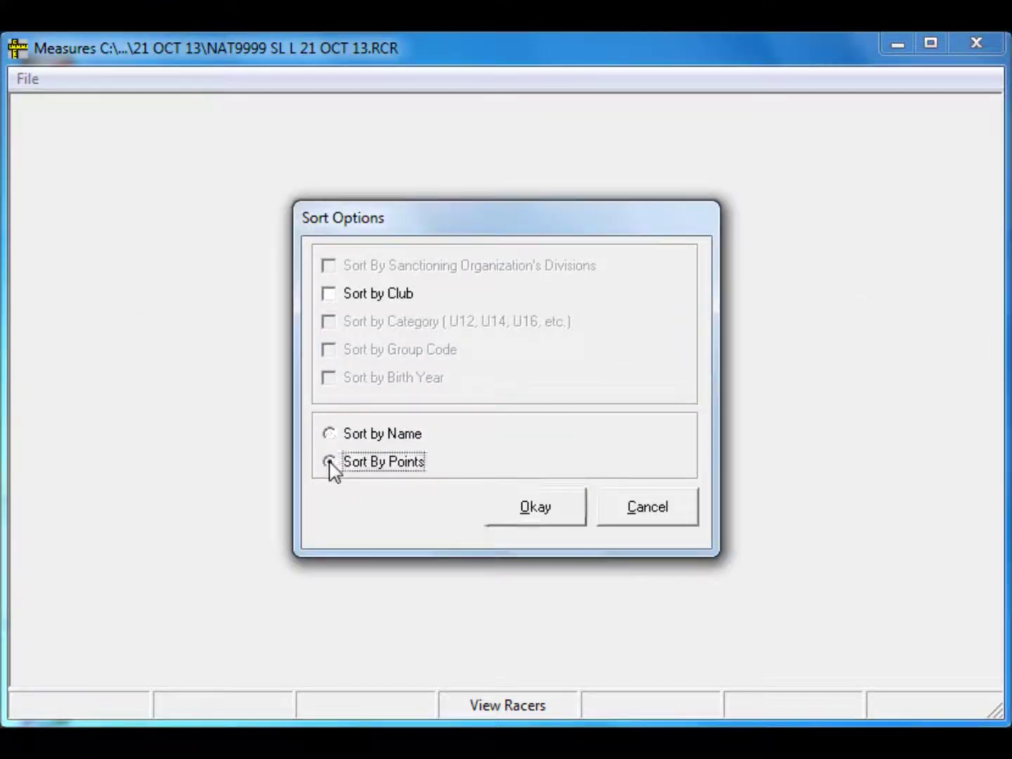
left_click(535, 507)
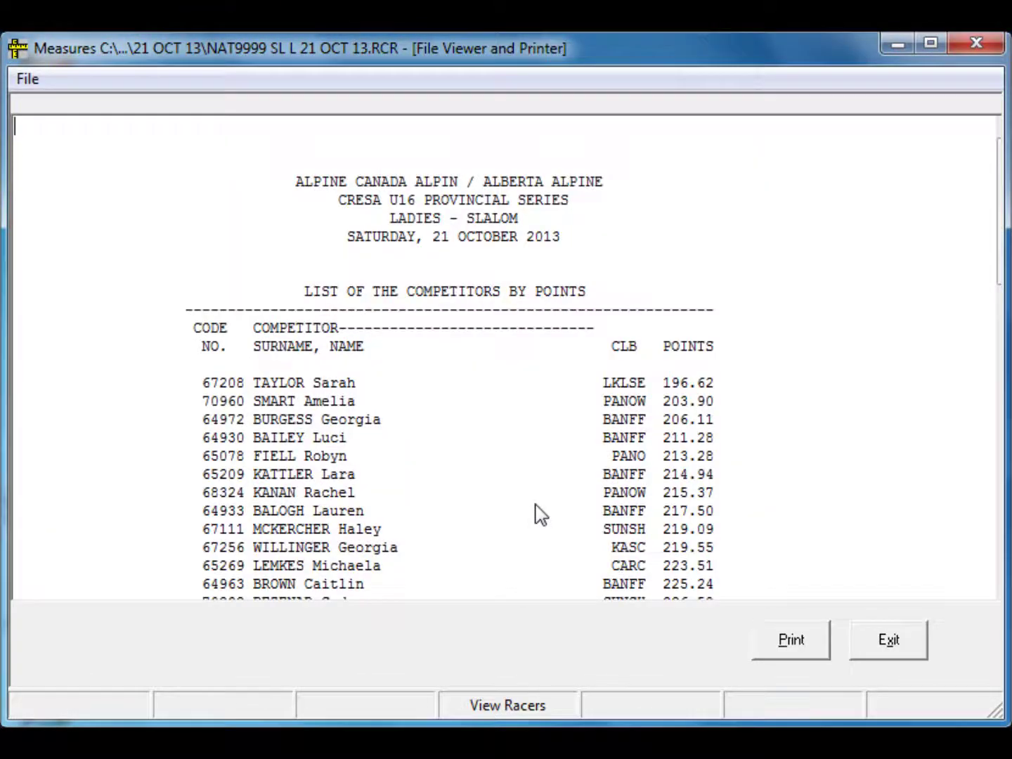
left_click_drag(1000, 220, 1003, 288)
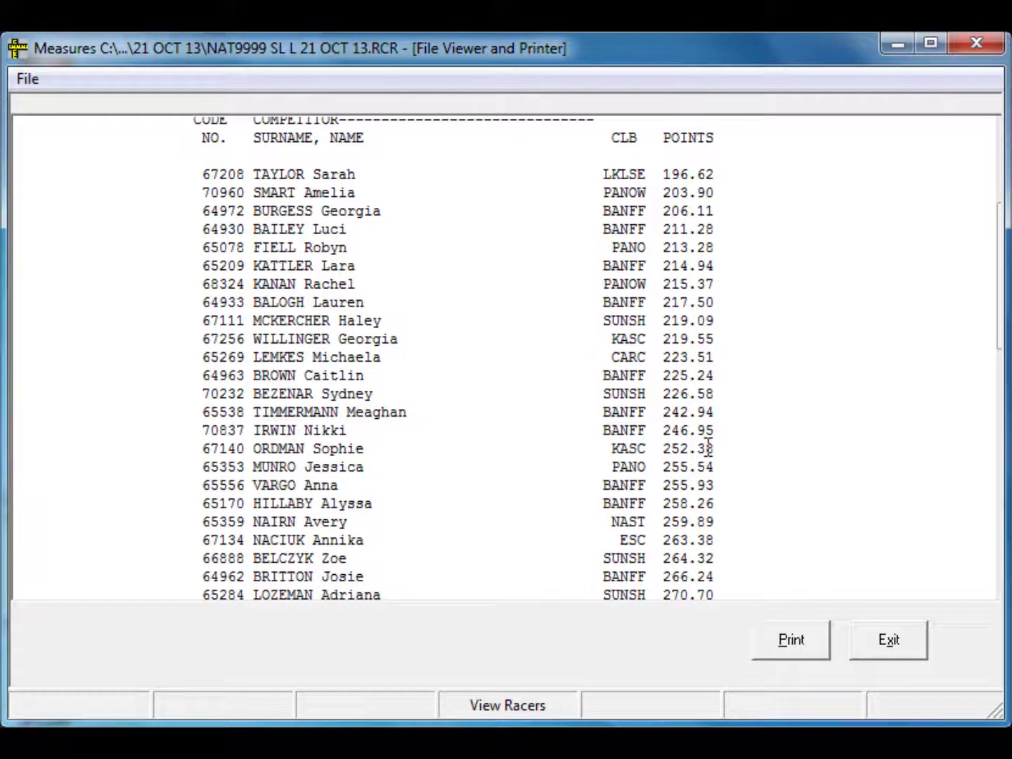
left_click(876, 649)
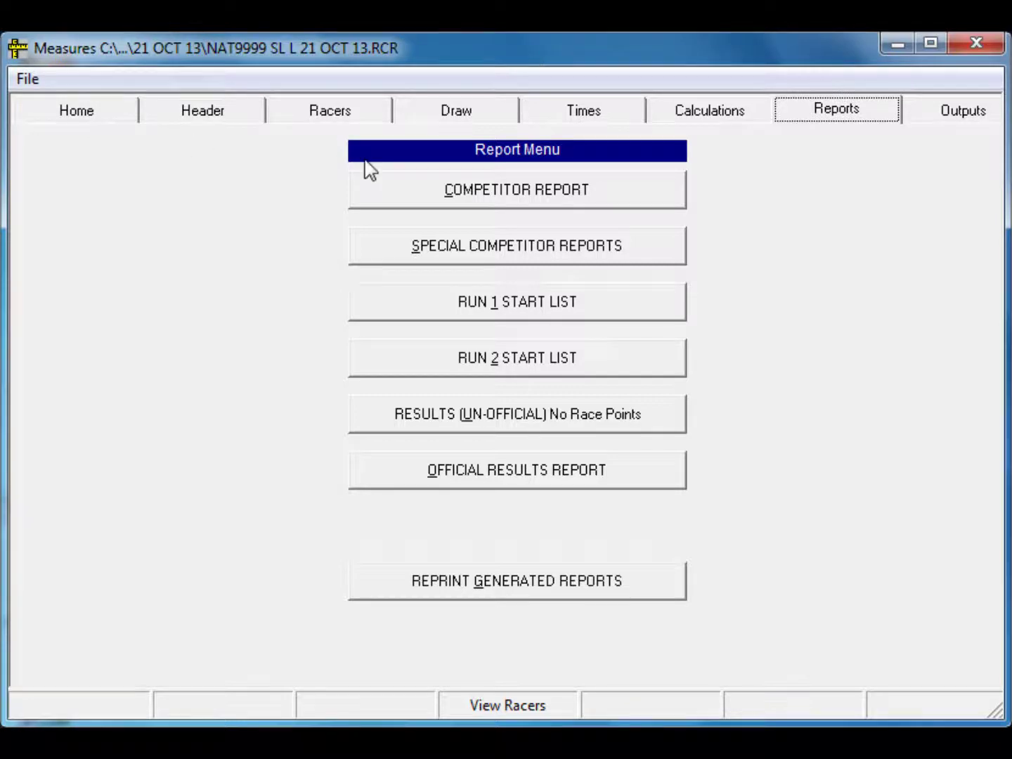
- Start the automatic assignment of start positions and confirm a top seed of 15 racers
left_click(443, 116)
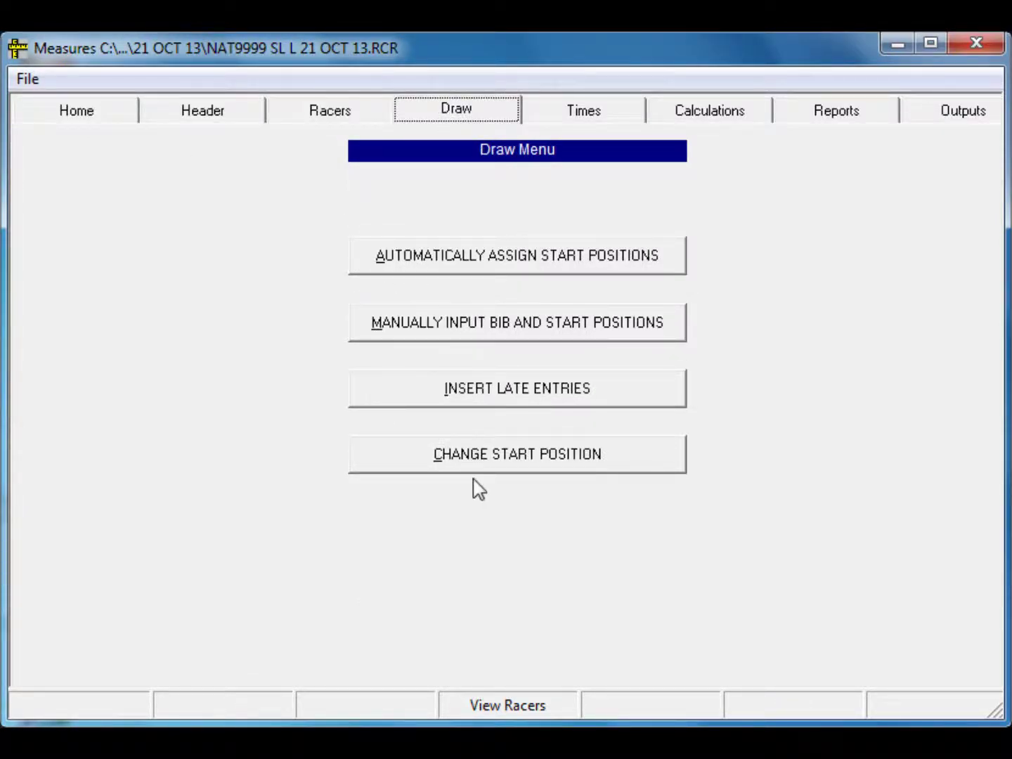
left_click(456, 262)
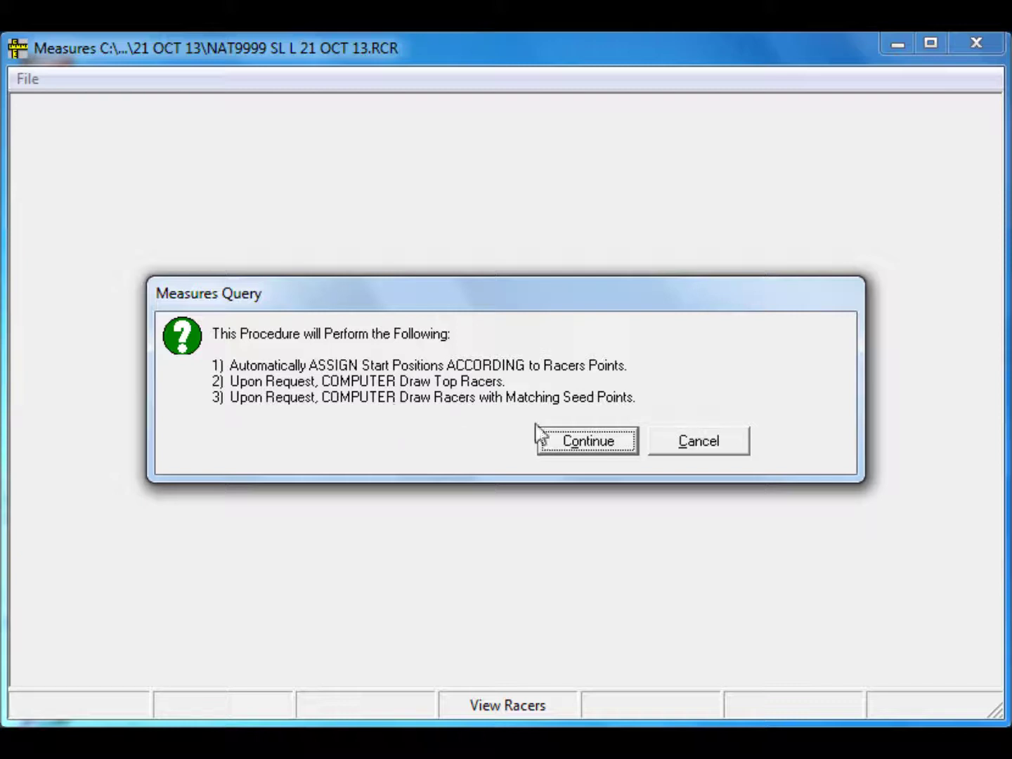
left_click(590, 450)
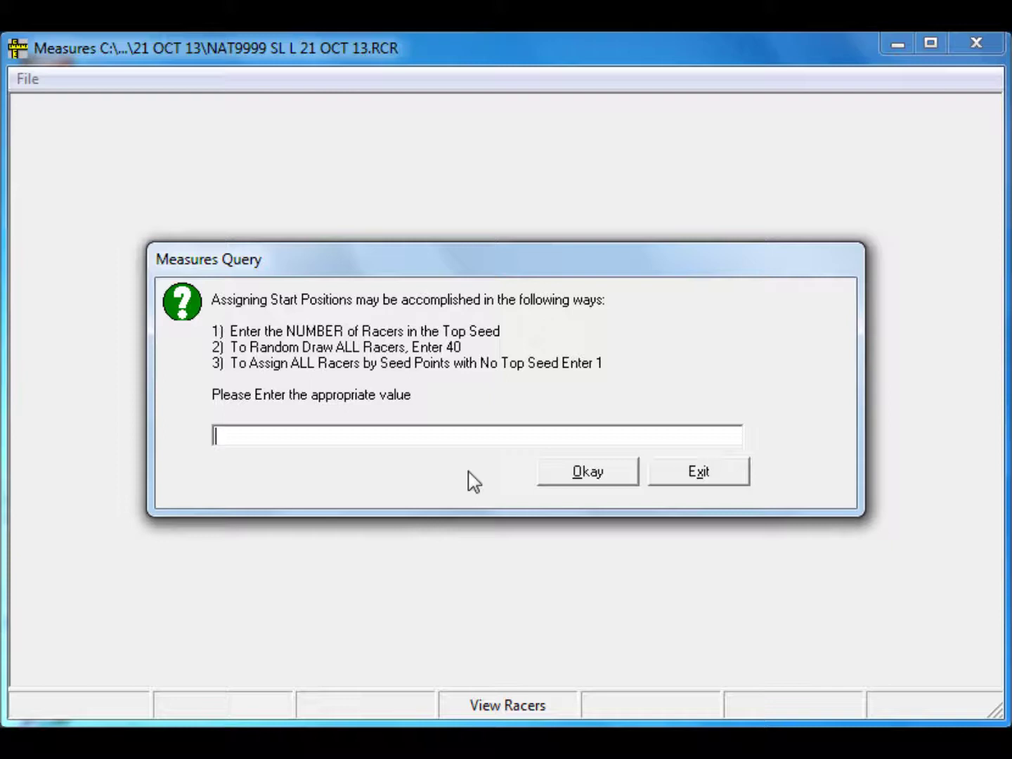
type("15")
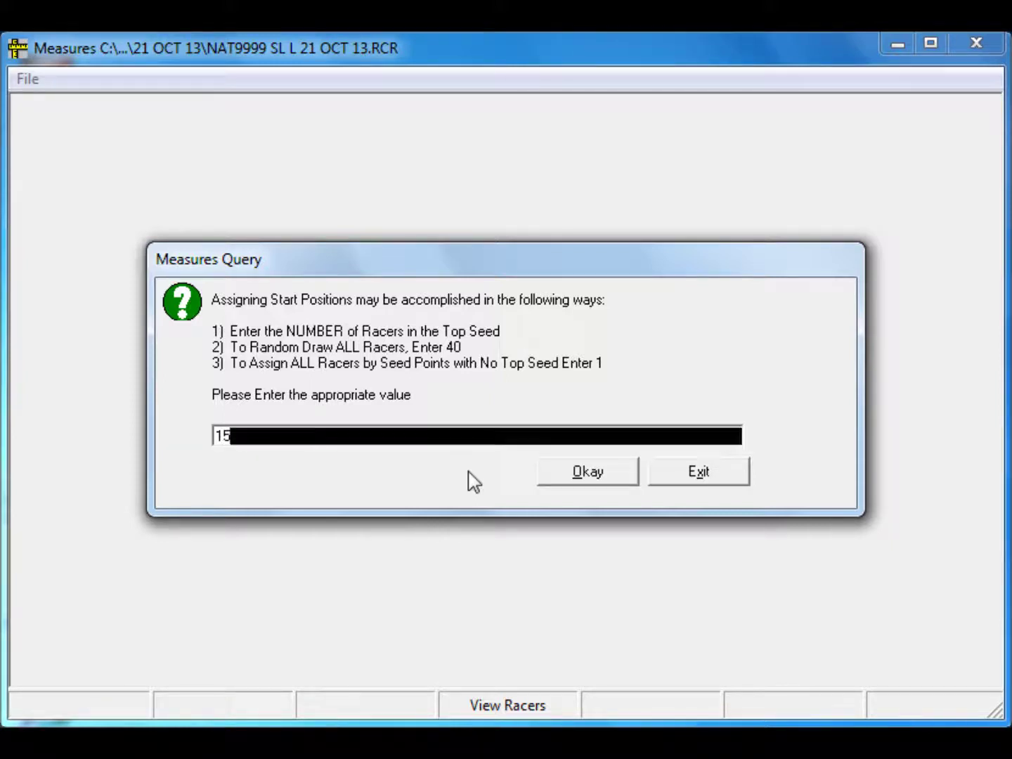
left_click(594, 474)
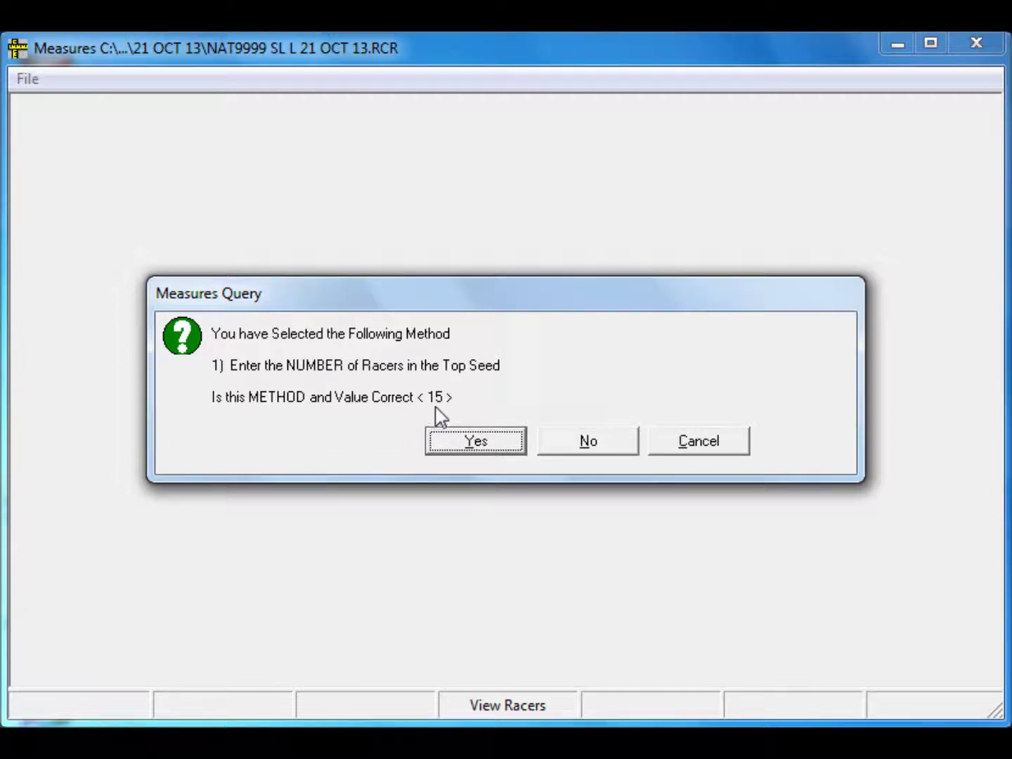
left_click(460, 437)
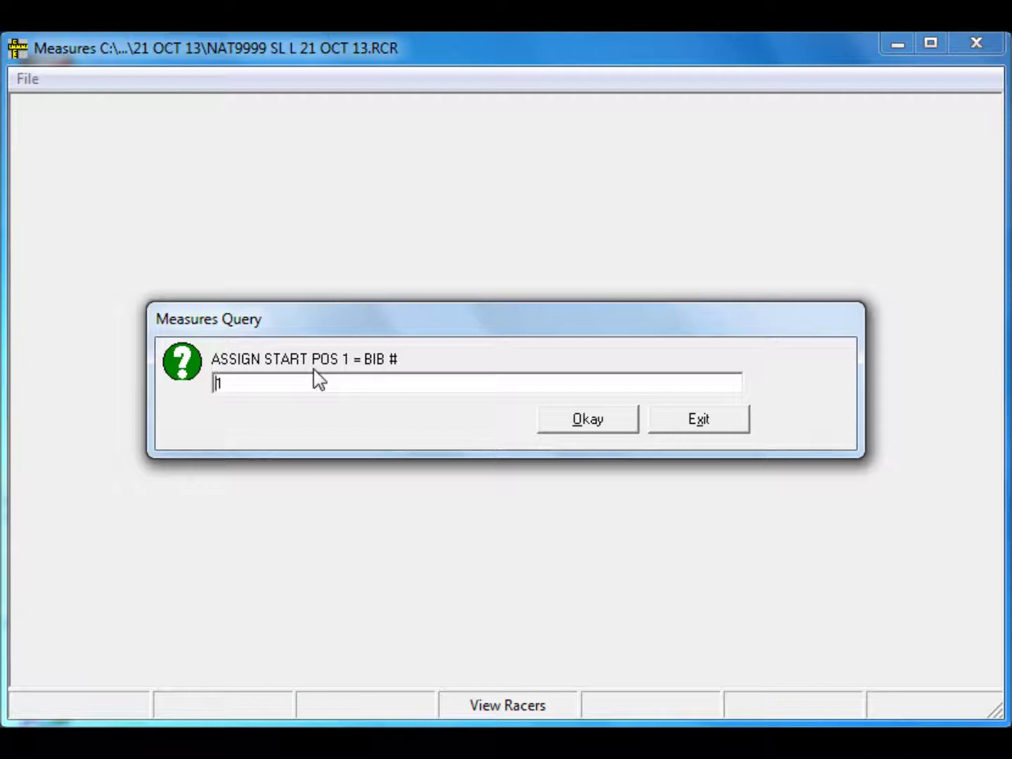
- Assign bib 1 to start position 1 without skipping bibs, computer draw the top seeded racers, and view the draw results report
left_click(582, 421)
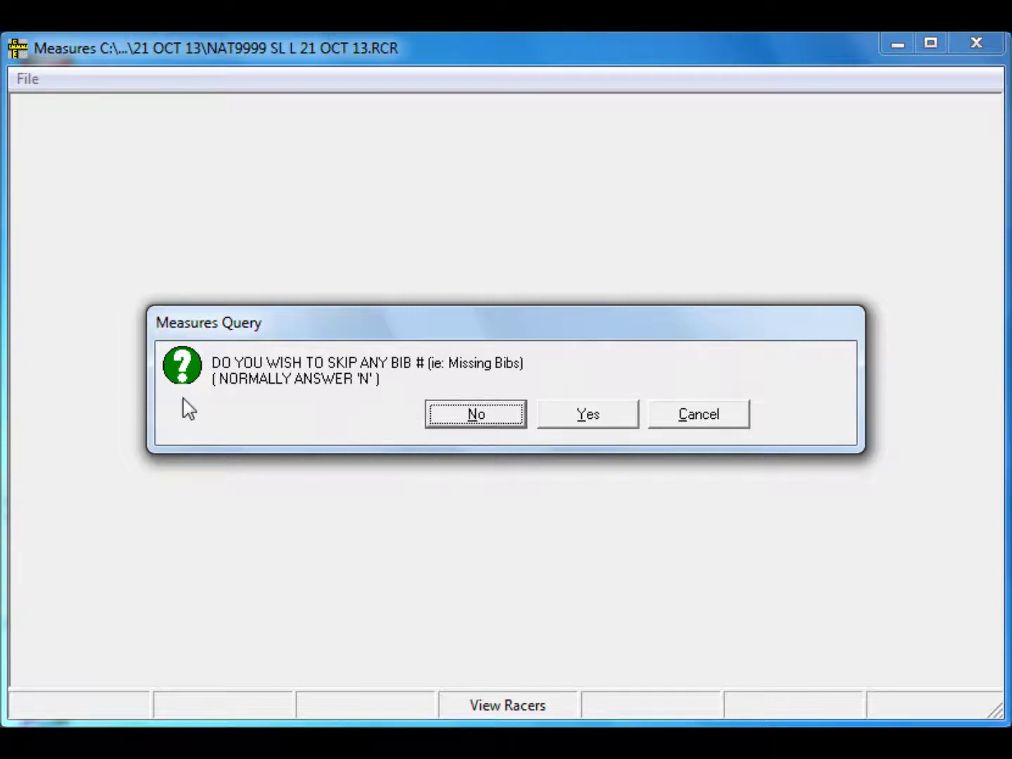
left_click(478, 417)
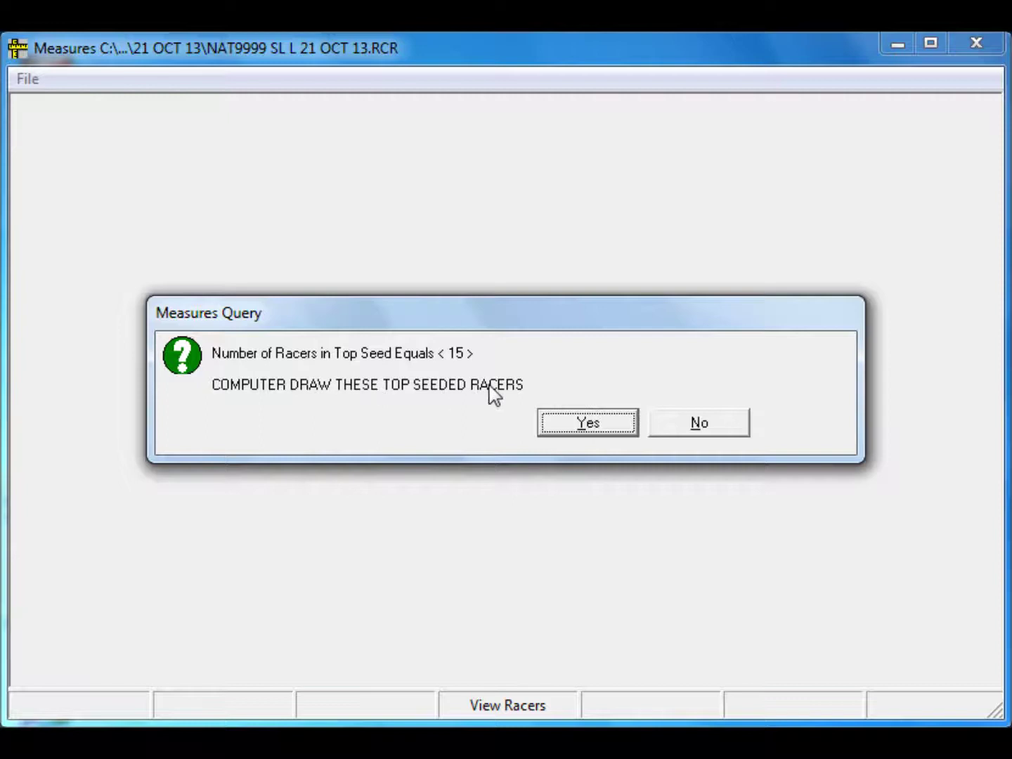
left_click(597, 422)
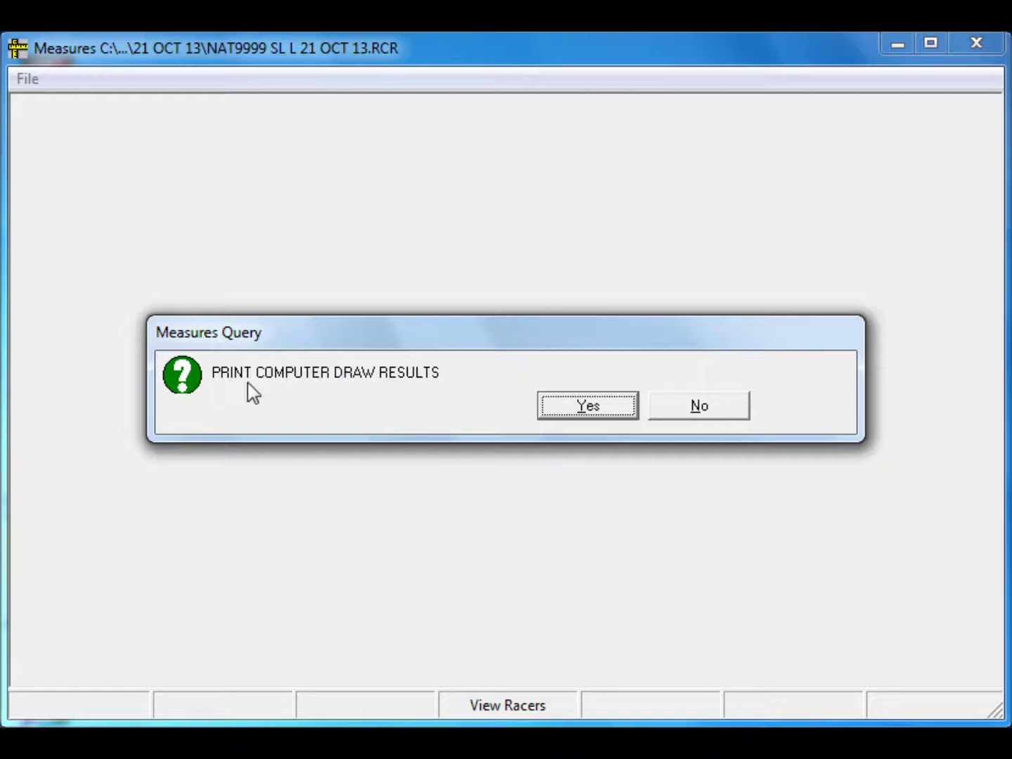
left_click(590, 409)
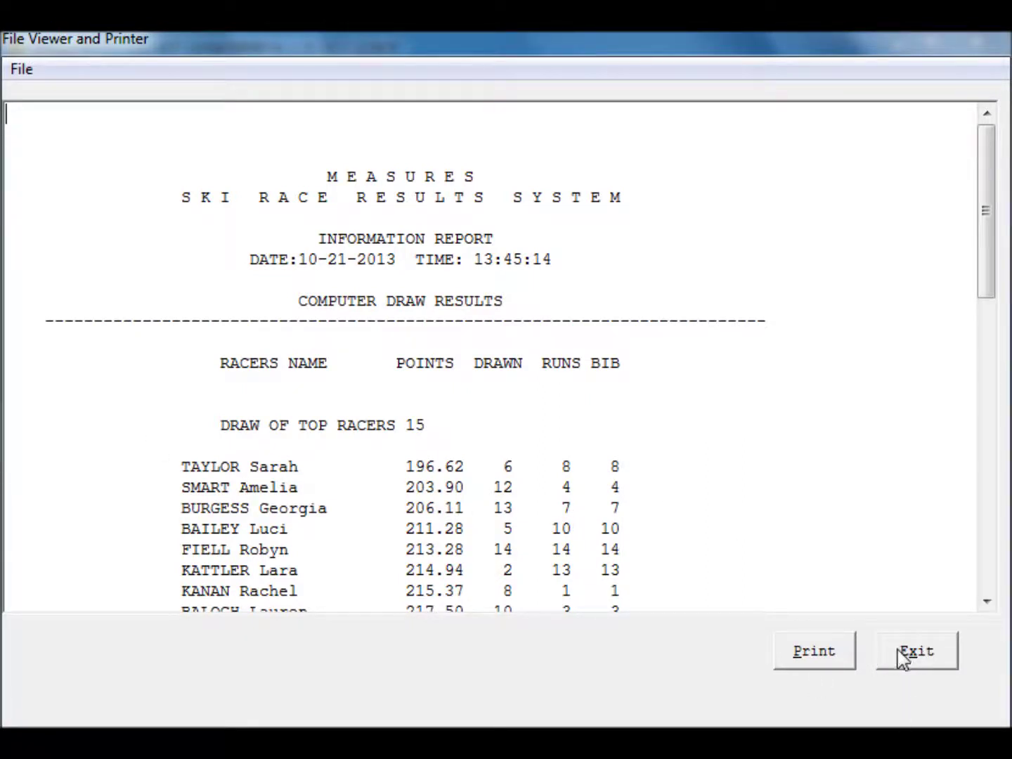
left_click(920, 653)
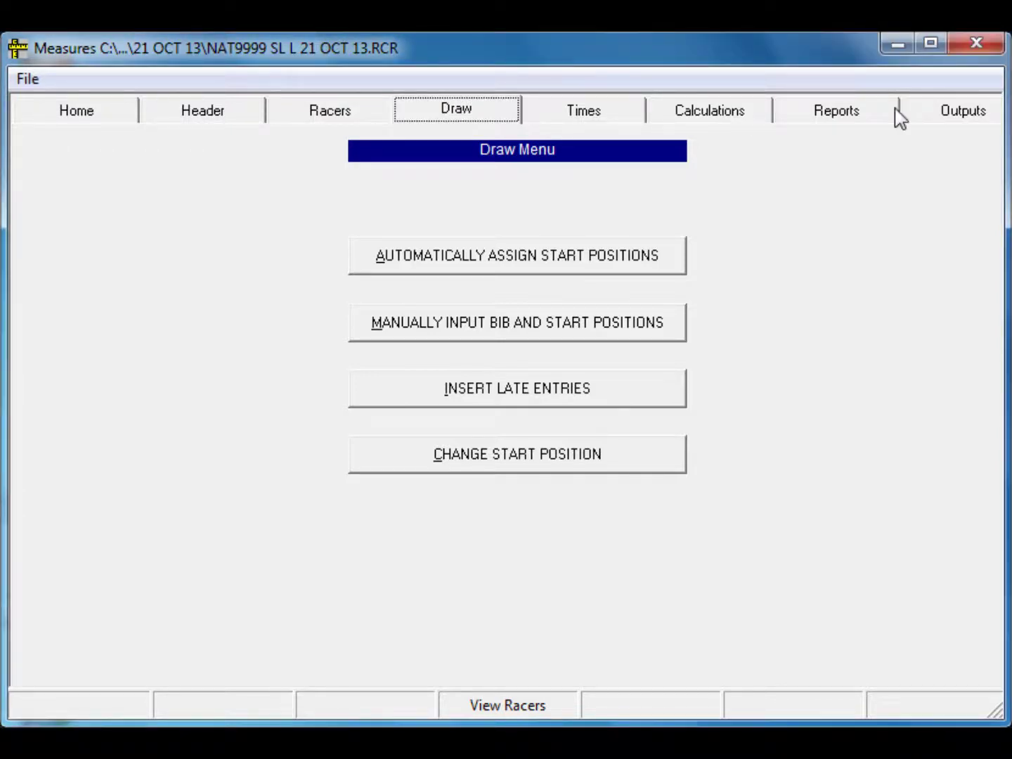
- Generate the run 1 start list with club names, not inverted, and with snow seeded racers flagged
left_click(836, 112)
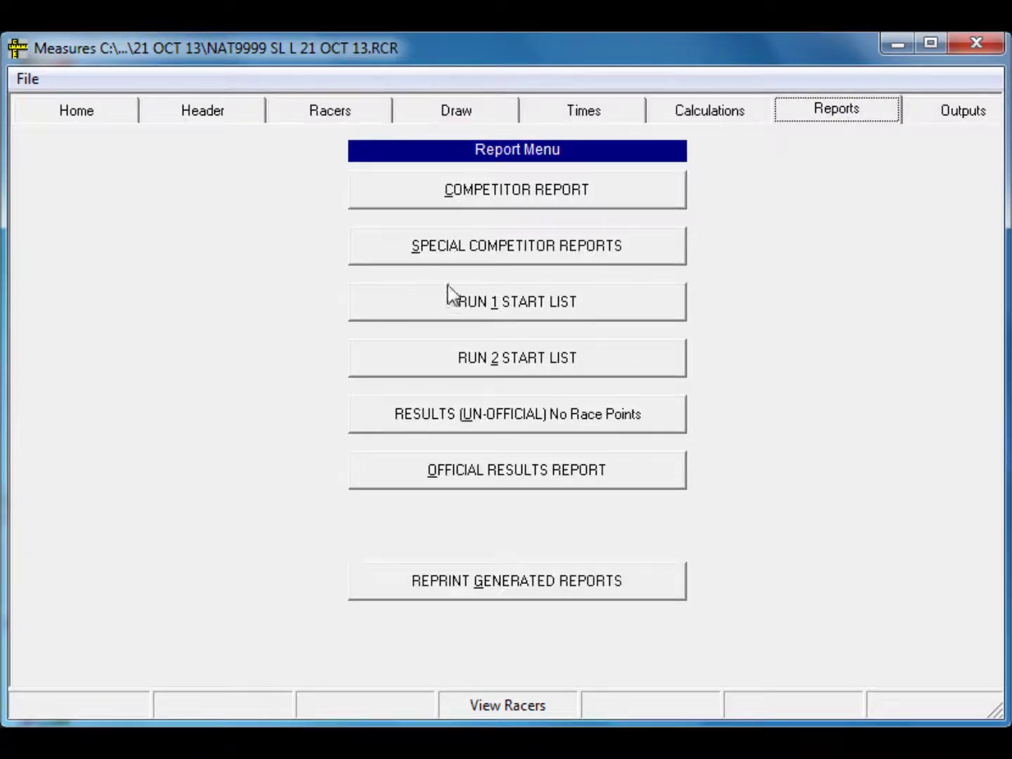
left_click(575, 309)
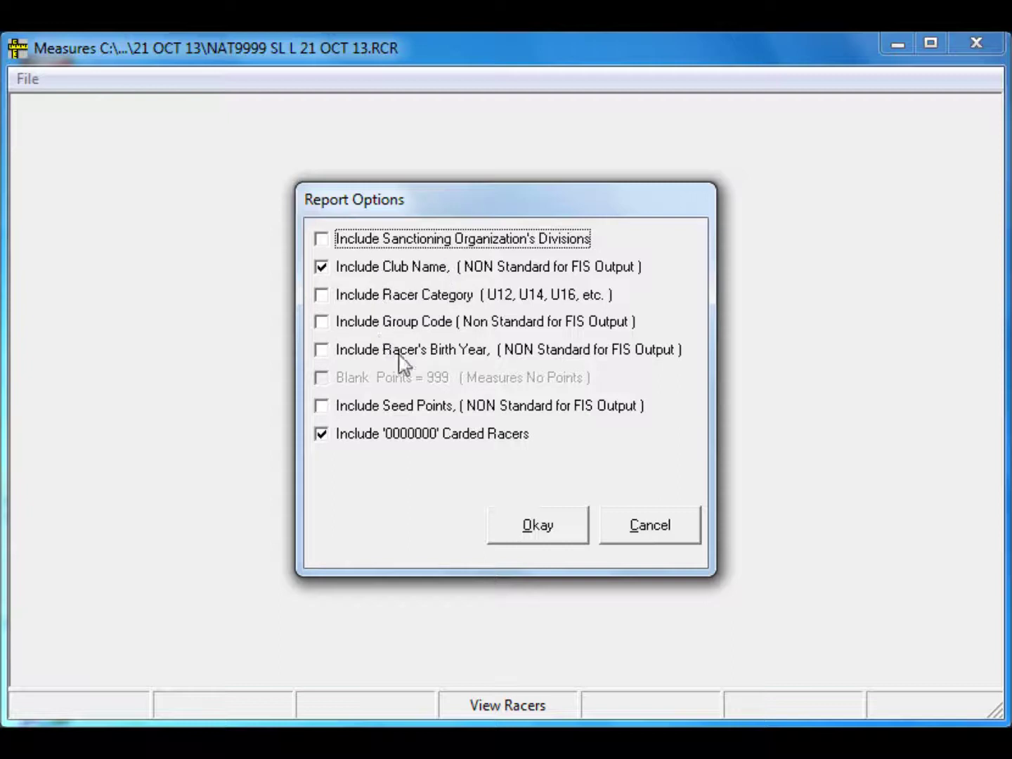
left_click(541, 534)
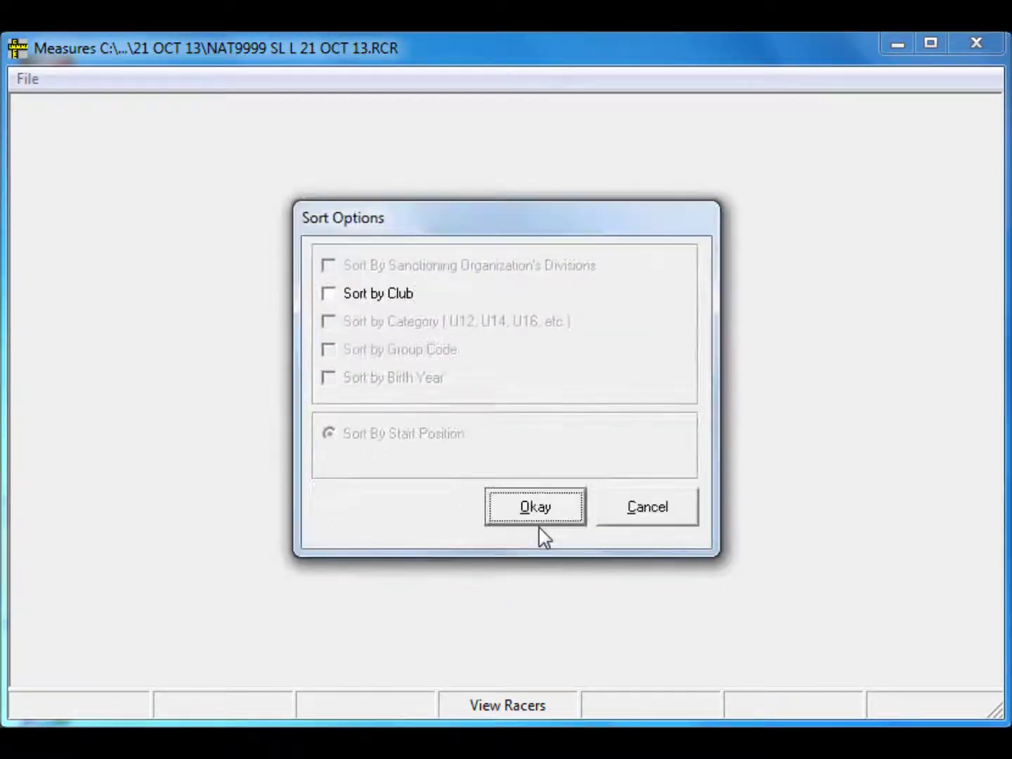
left_click(534, 509)
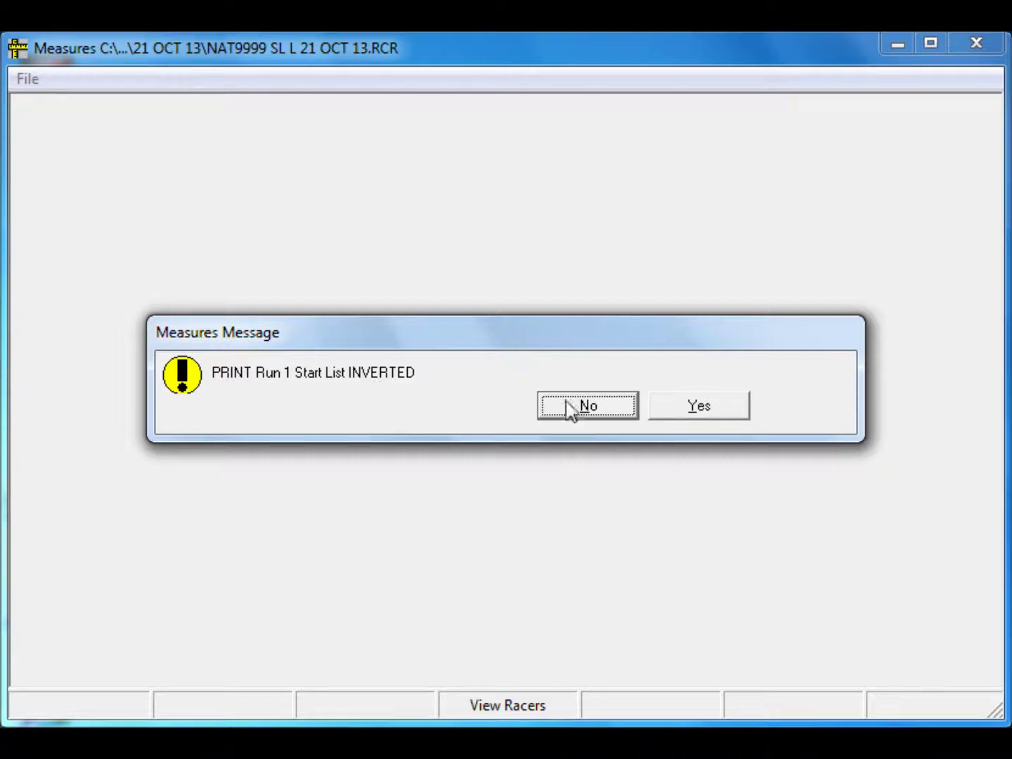
left_click(581, 412)
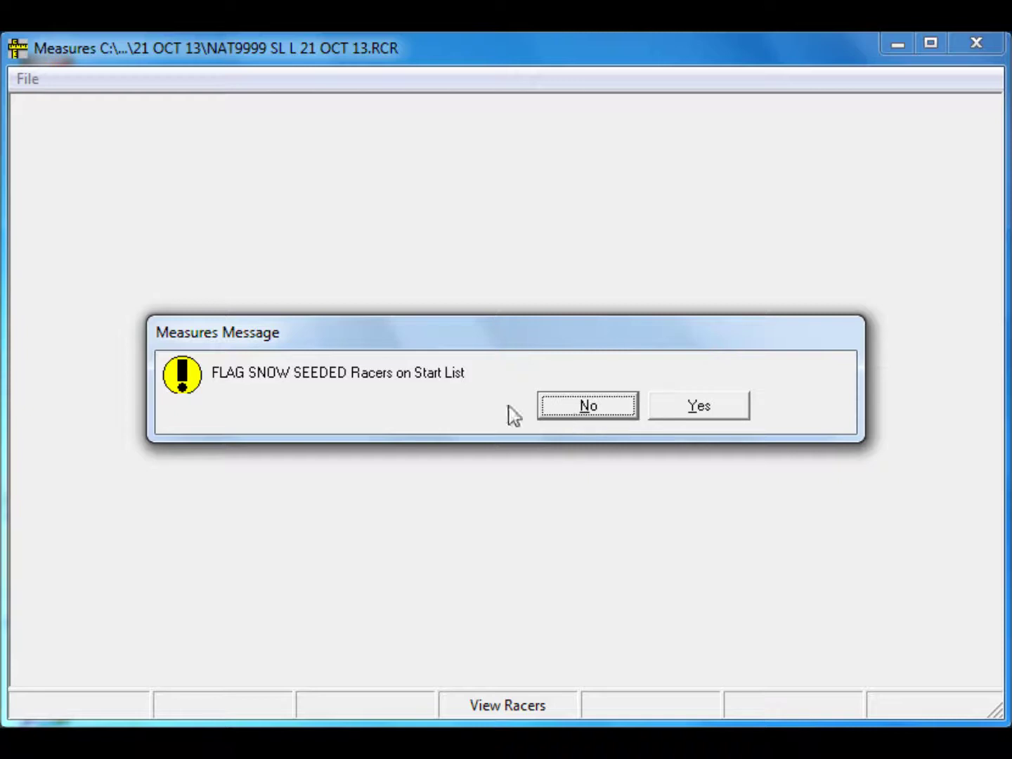
left_click(687, 410)
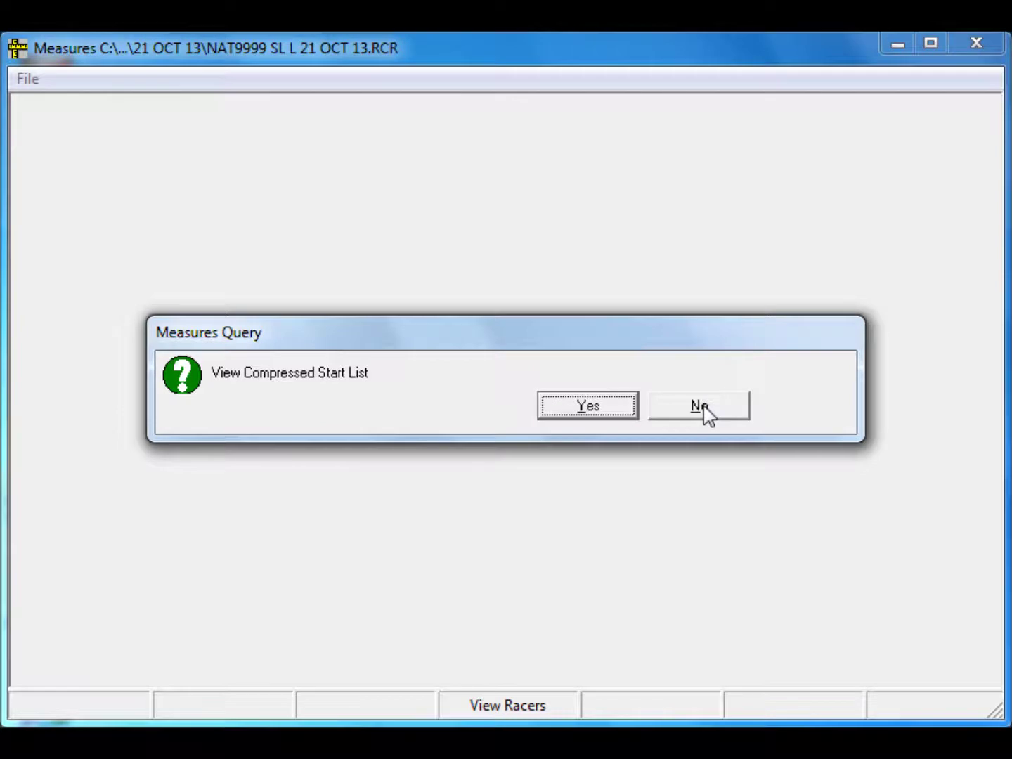
- View the compressed run 1 start list through to its last racers and close it
left_click(584, 410)
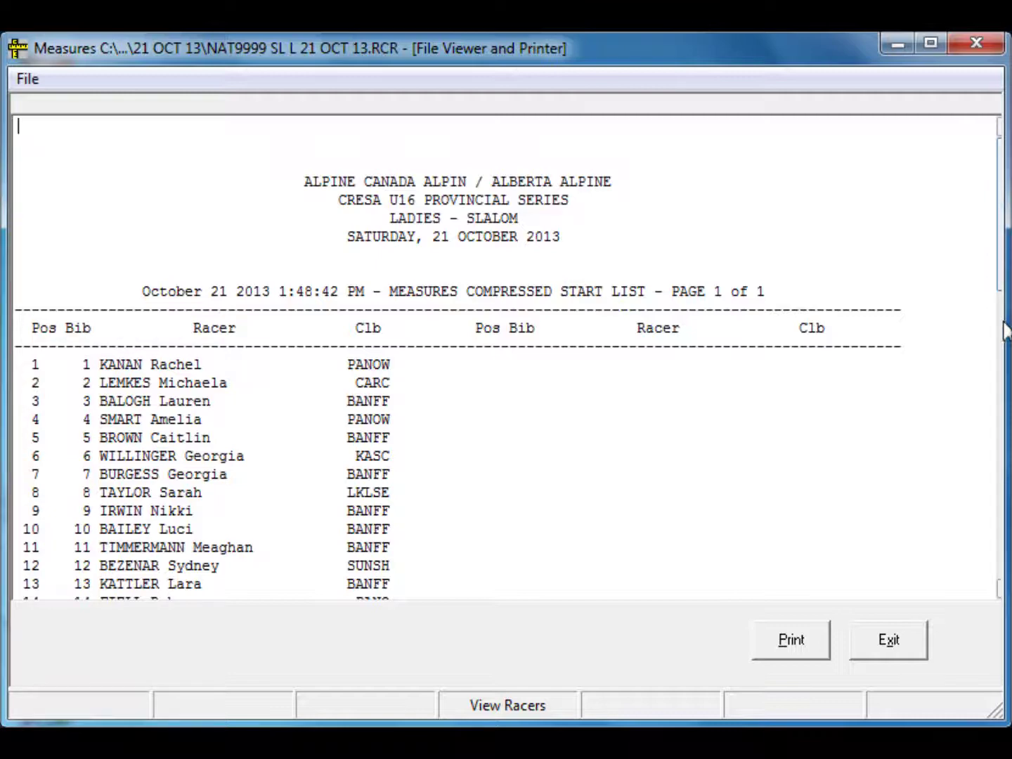
left_click_drag(1000, 283, 1004, 485)
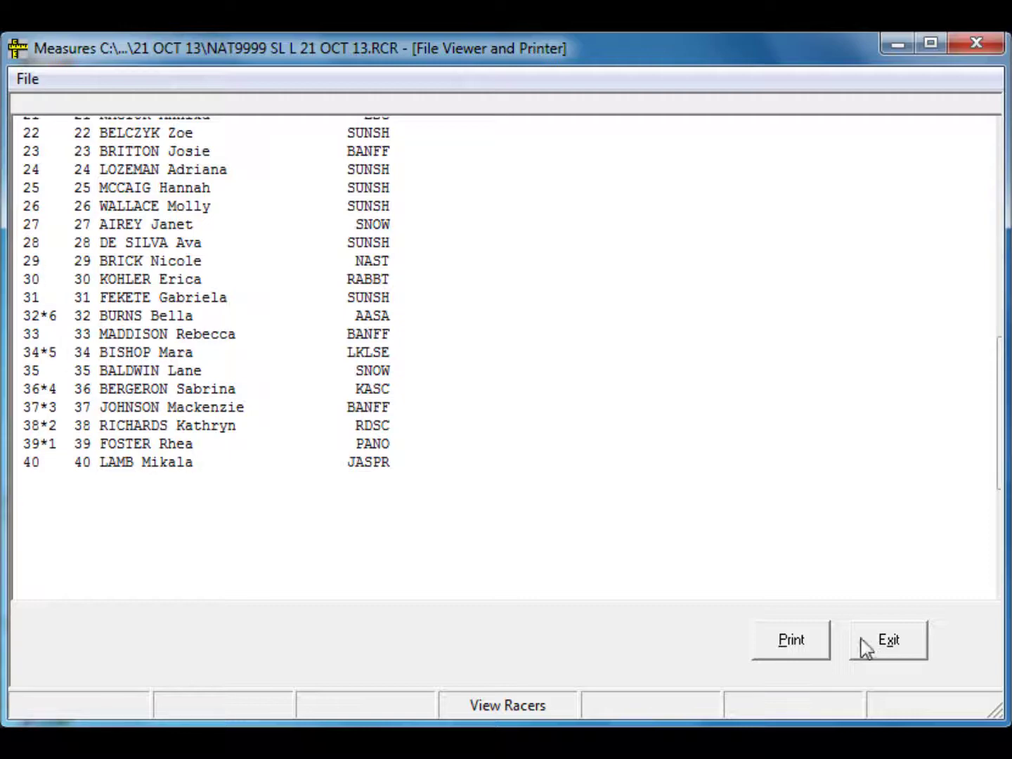
left_click(880, 645)
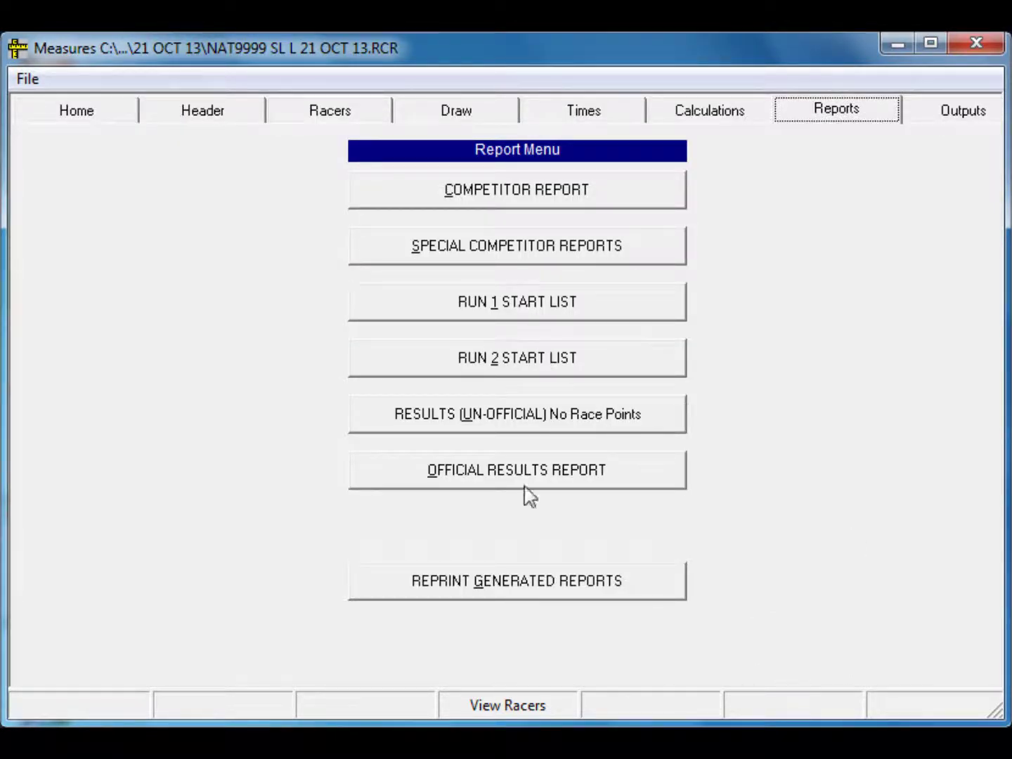
- Reopen the generated run 1 start list in its uncompressed form, review it to the end and close it
left_click(598, 590)
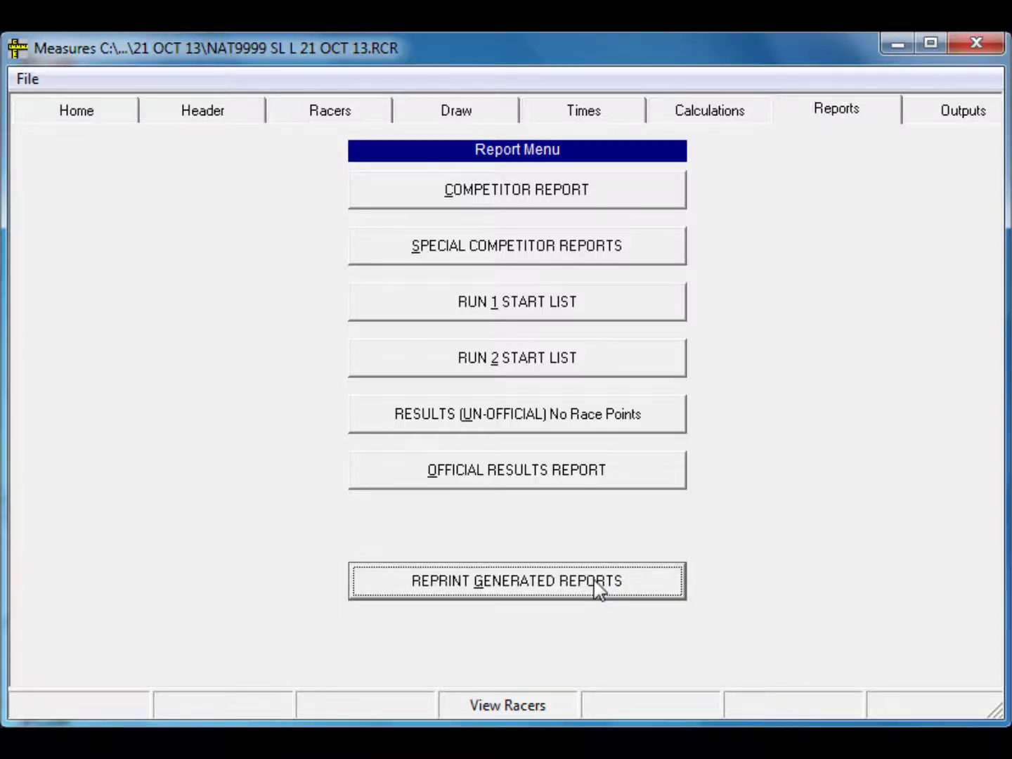
left_click(536, 381)
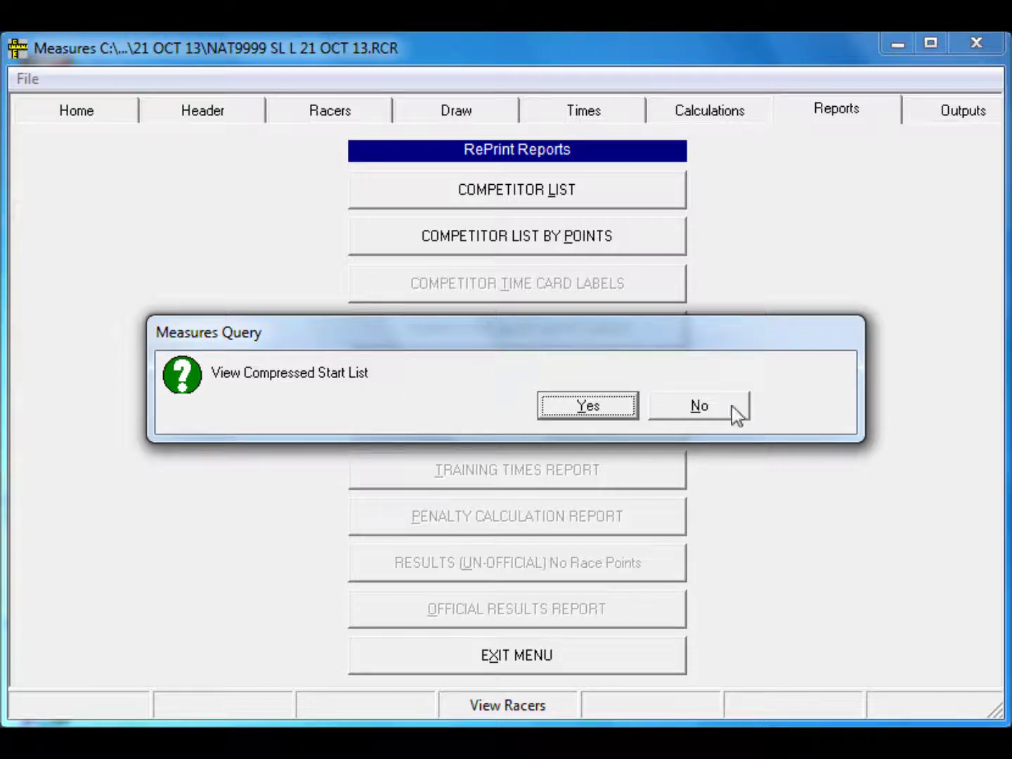
left_click(699, 411)
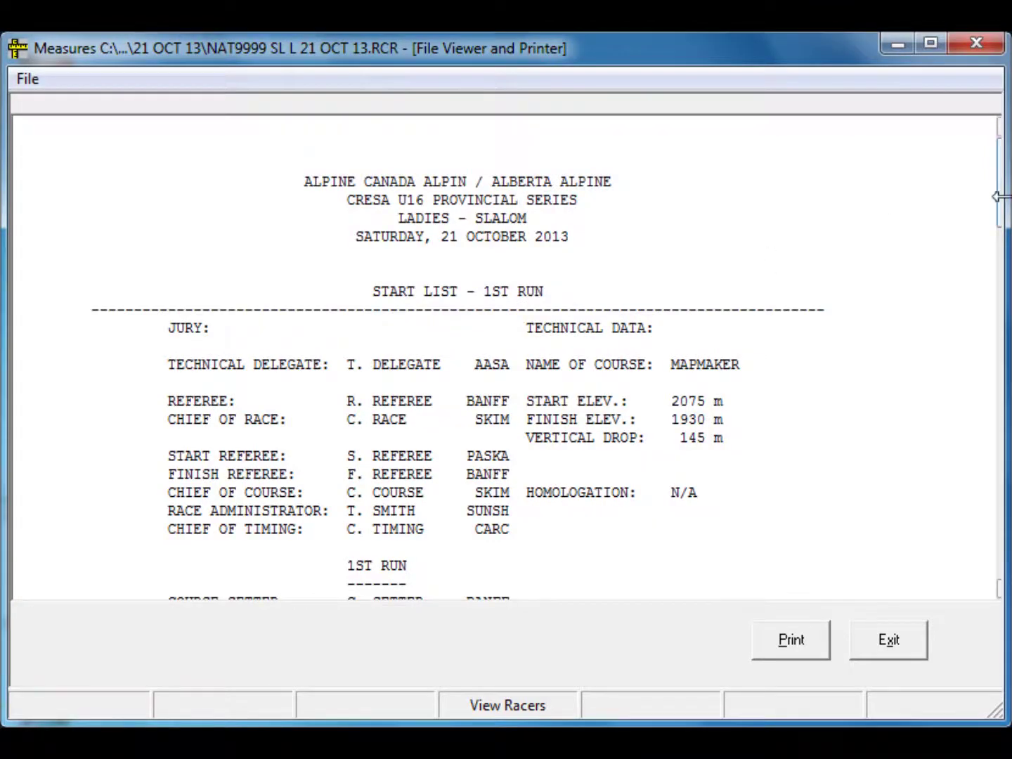
left_click_drag(1001, 208, 1006, 456)
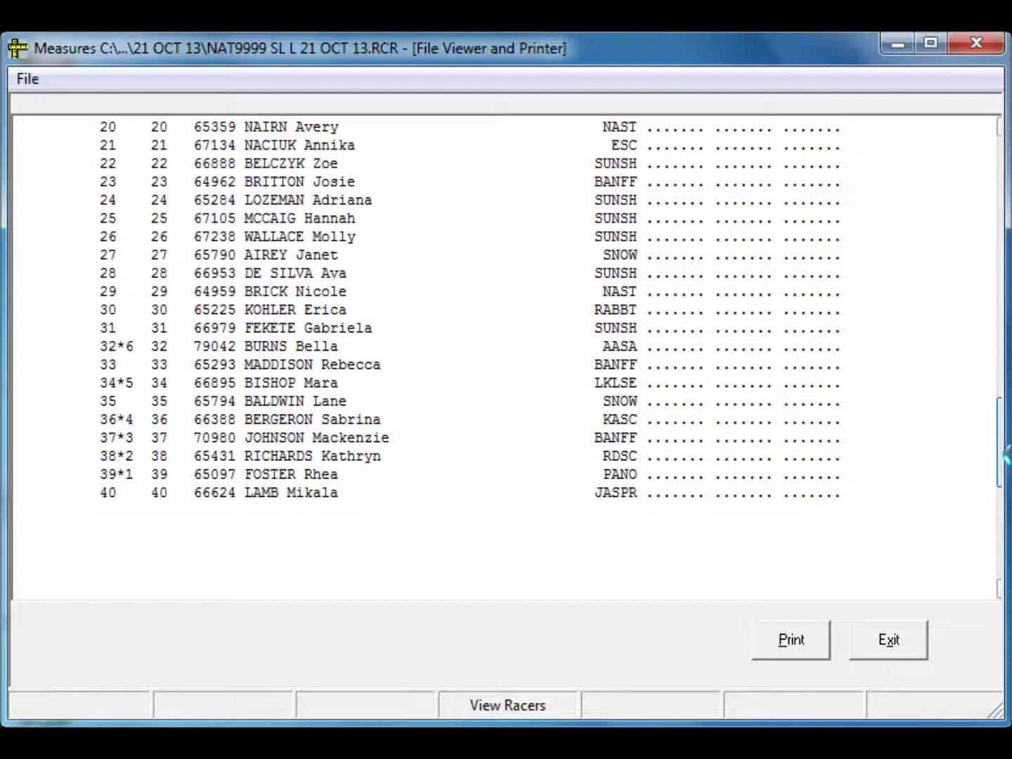
left_click(890, 653)
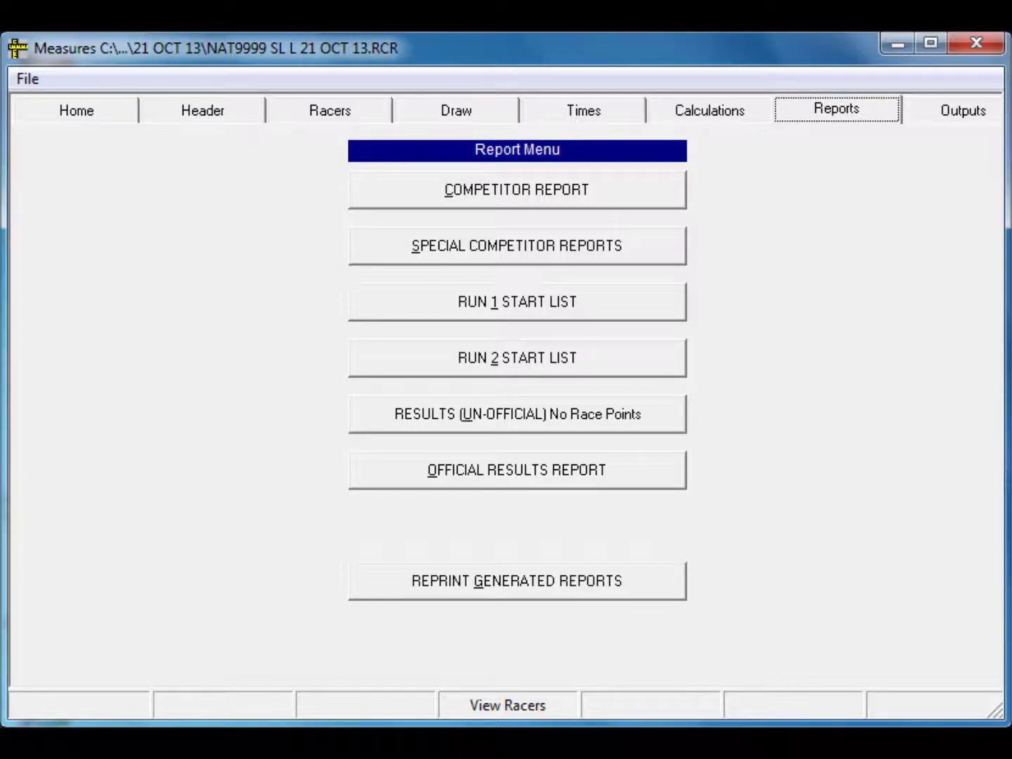
- Generate a competitor report with club names and bib numbers, sorted by club and name, and close it after viewing
left_click(455, 111)
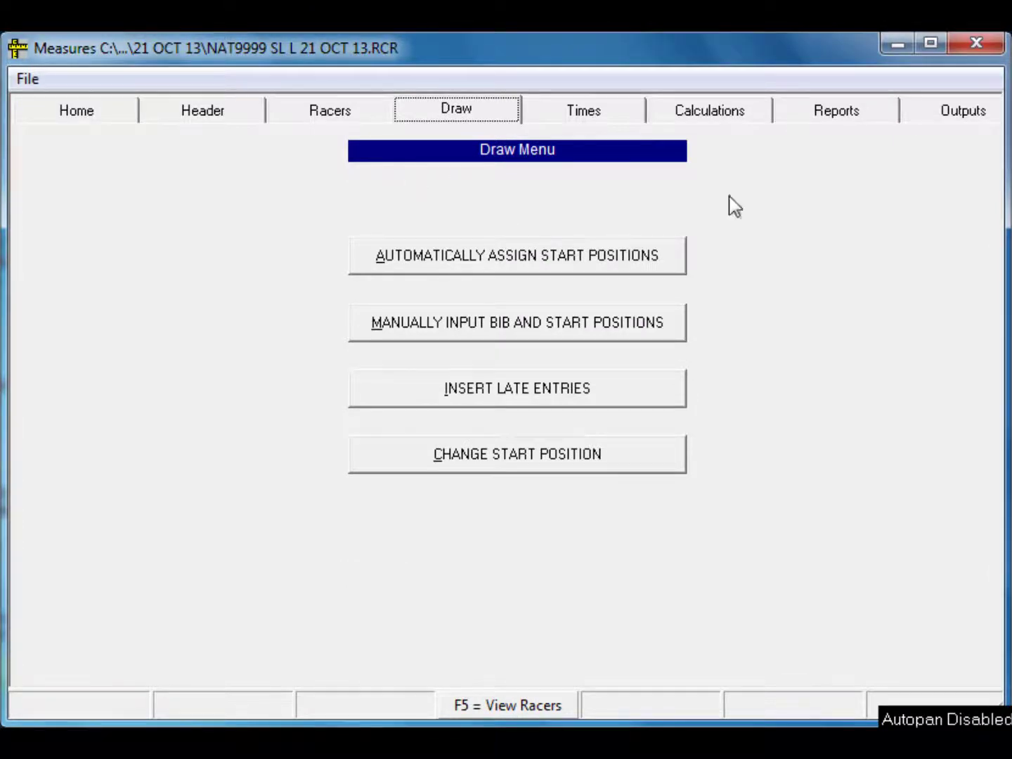
left_click(832, 116)
left_click(480, 193)
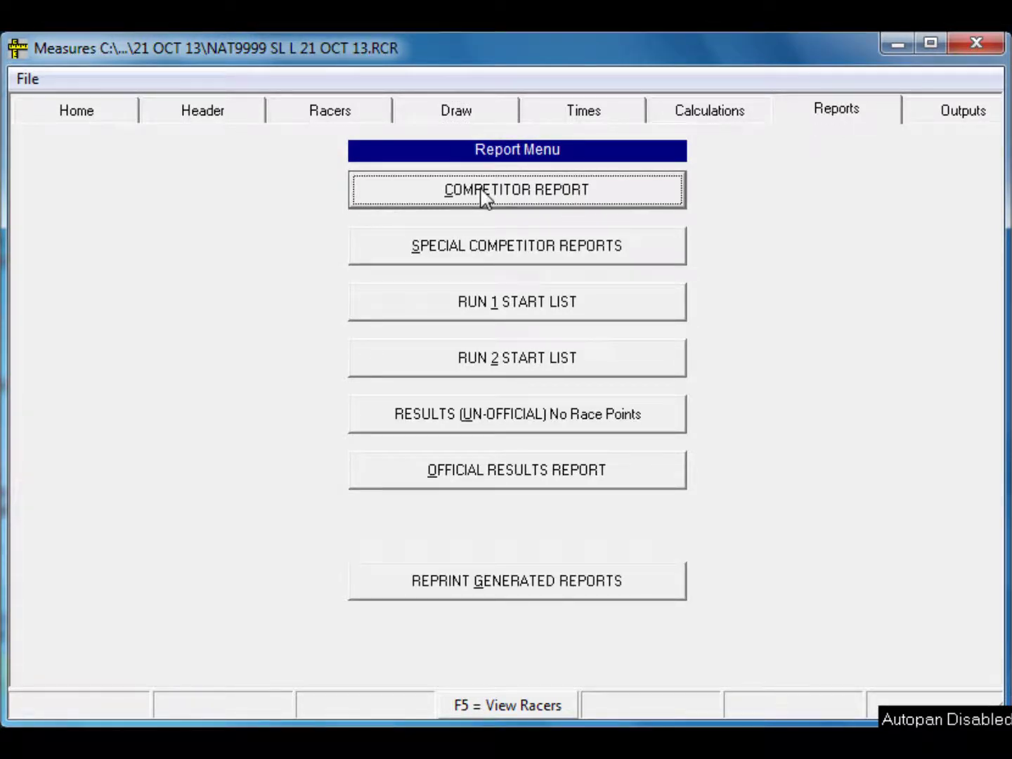
left_click(551, 525)
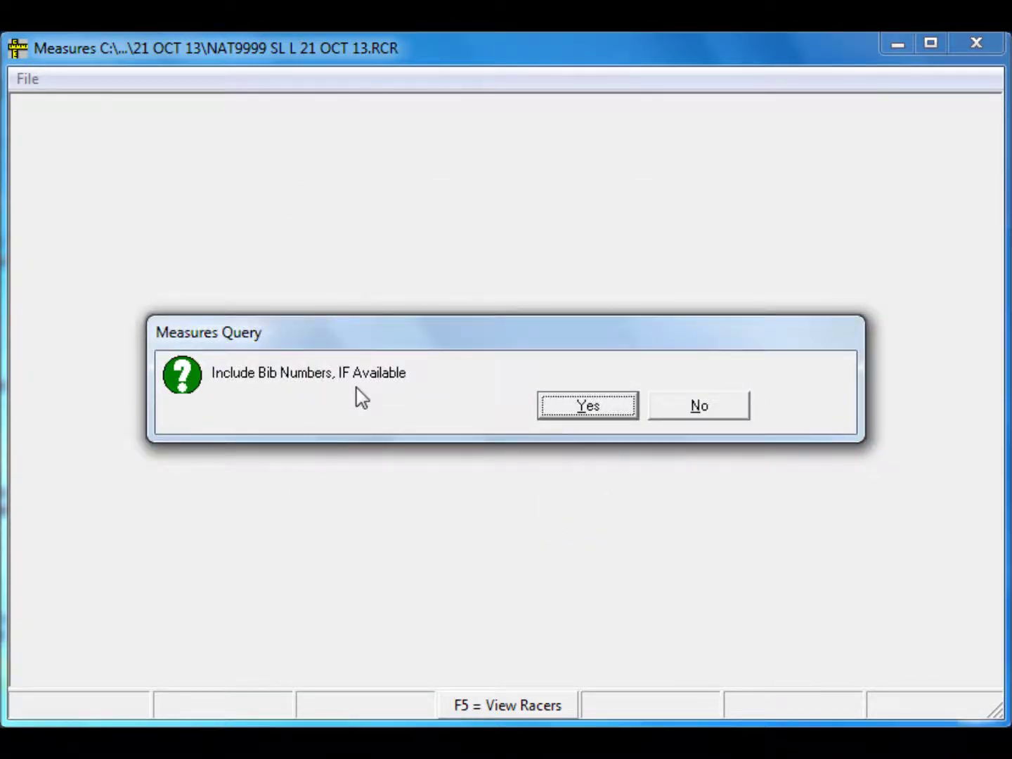
left_click(597, 407)
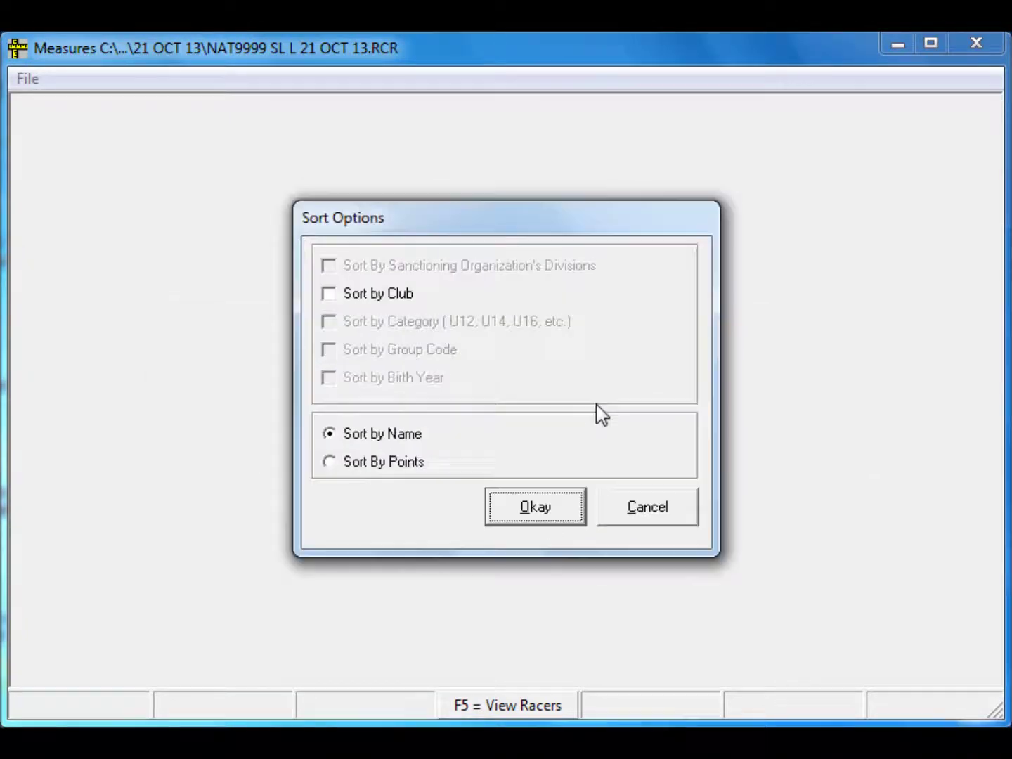
left_click(328, 293)
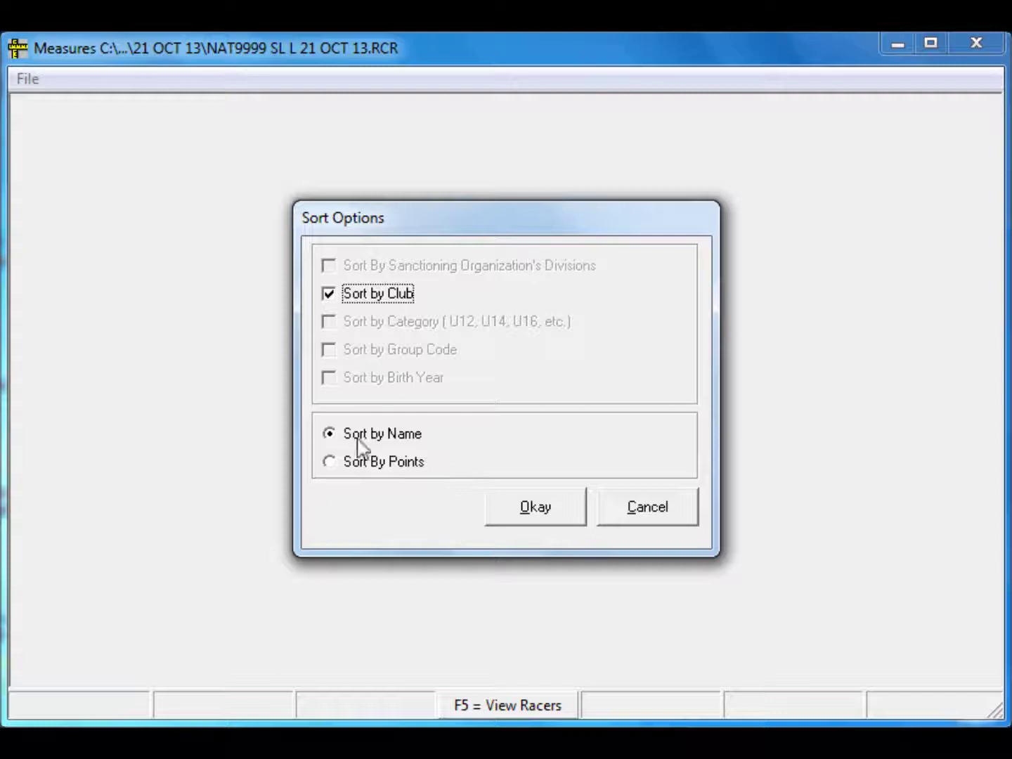
left_click(545, 517)
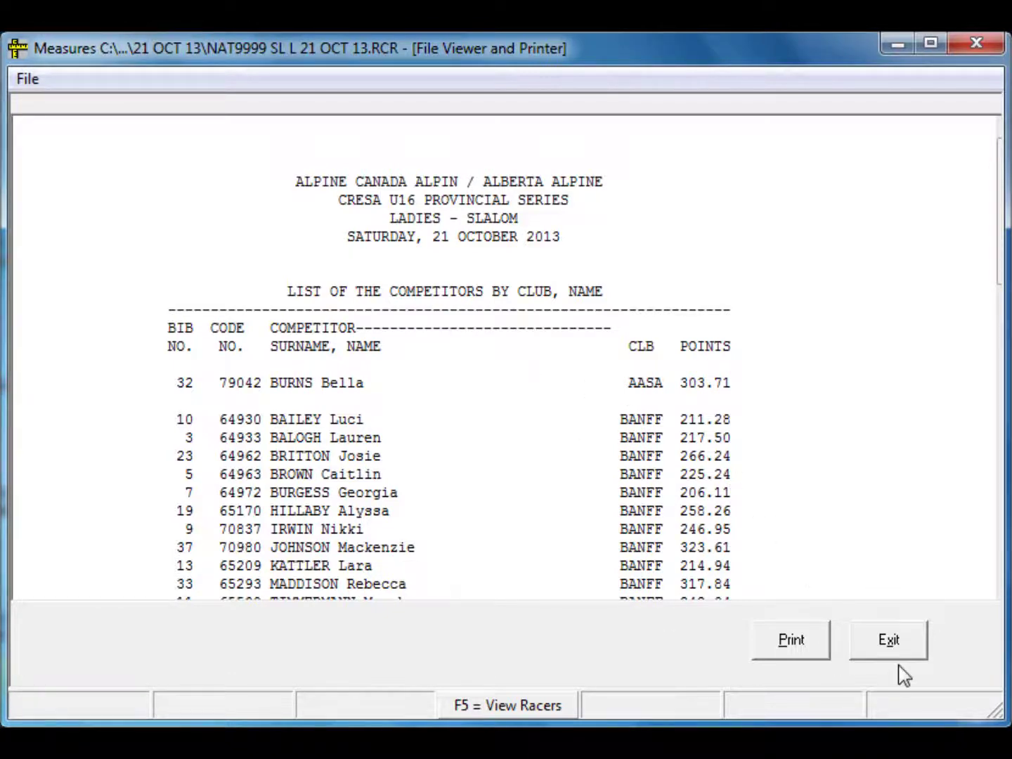
left_click(869, 643)
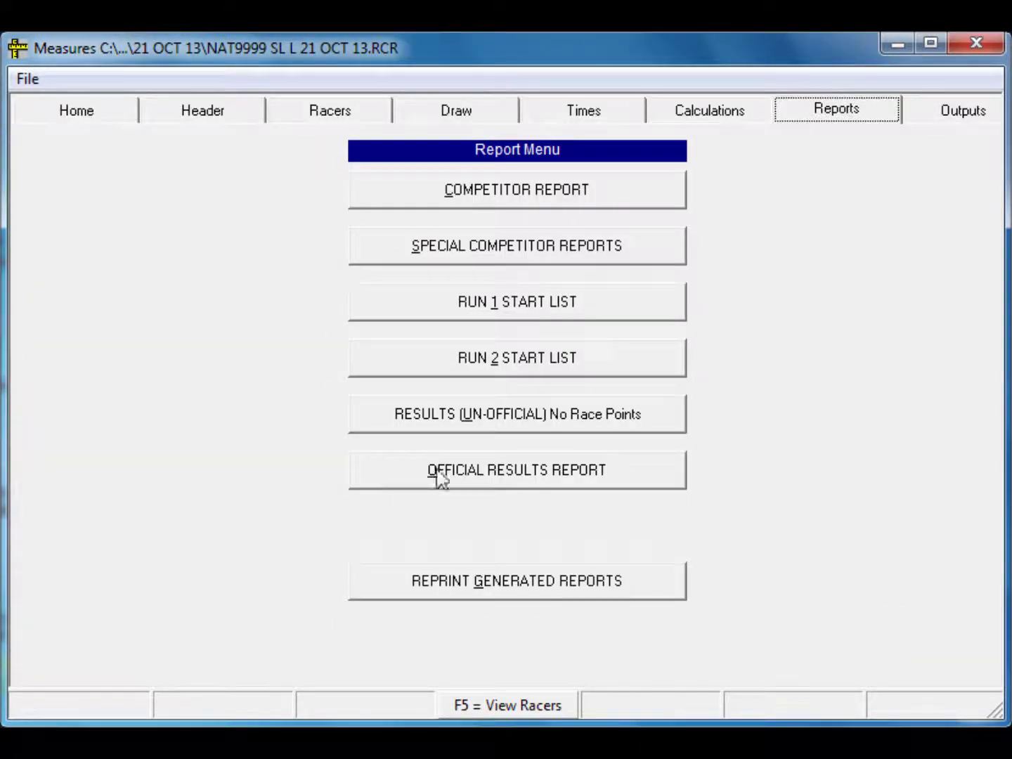
- Reopen the generated run 1 start list in compressed form, view it and close it
left_click(503, 579)
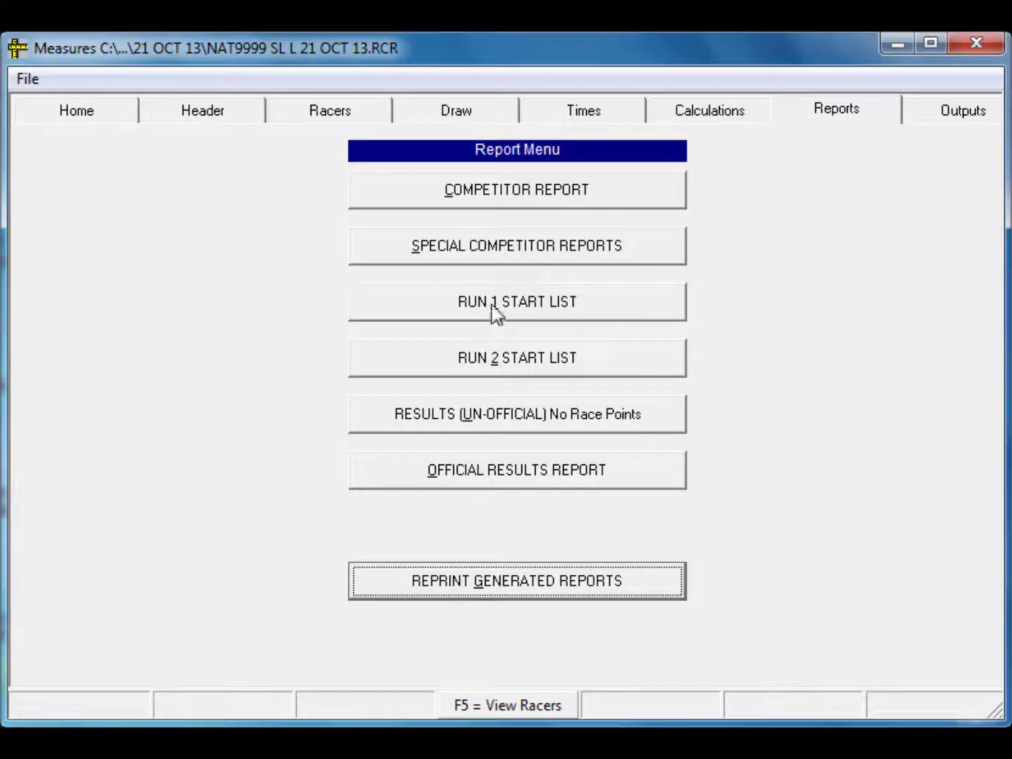
left_click(519, 377)
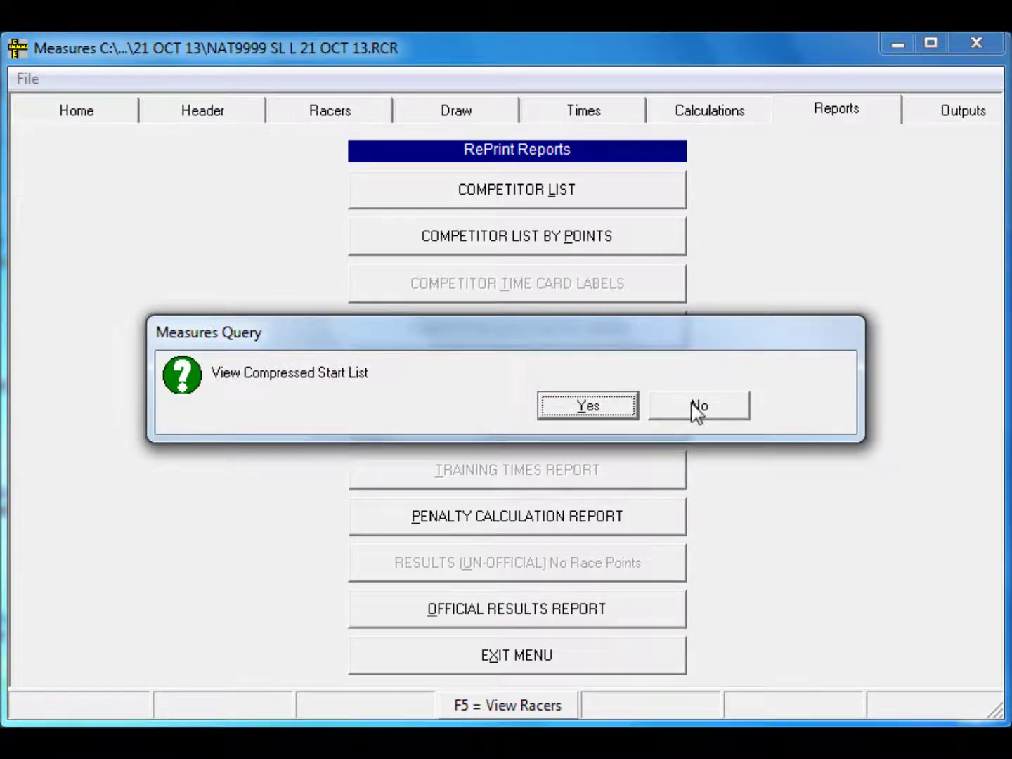
left_click(598, 407)
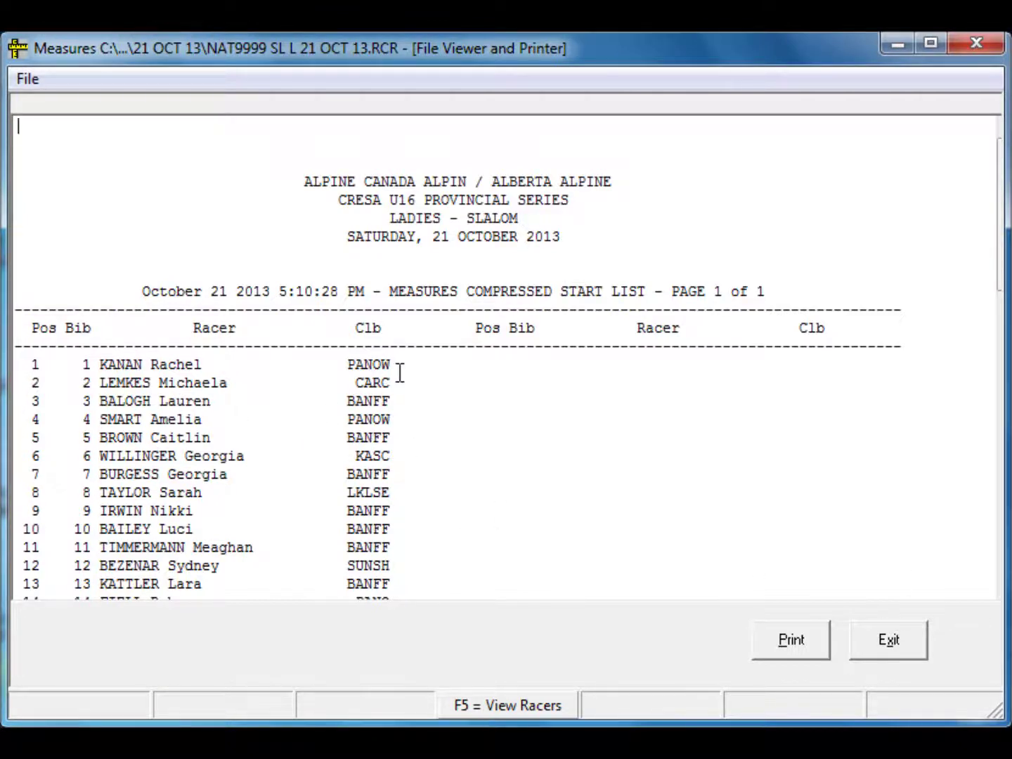
left_click(891, 648)
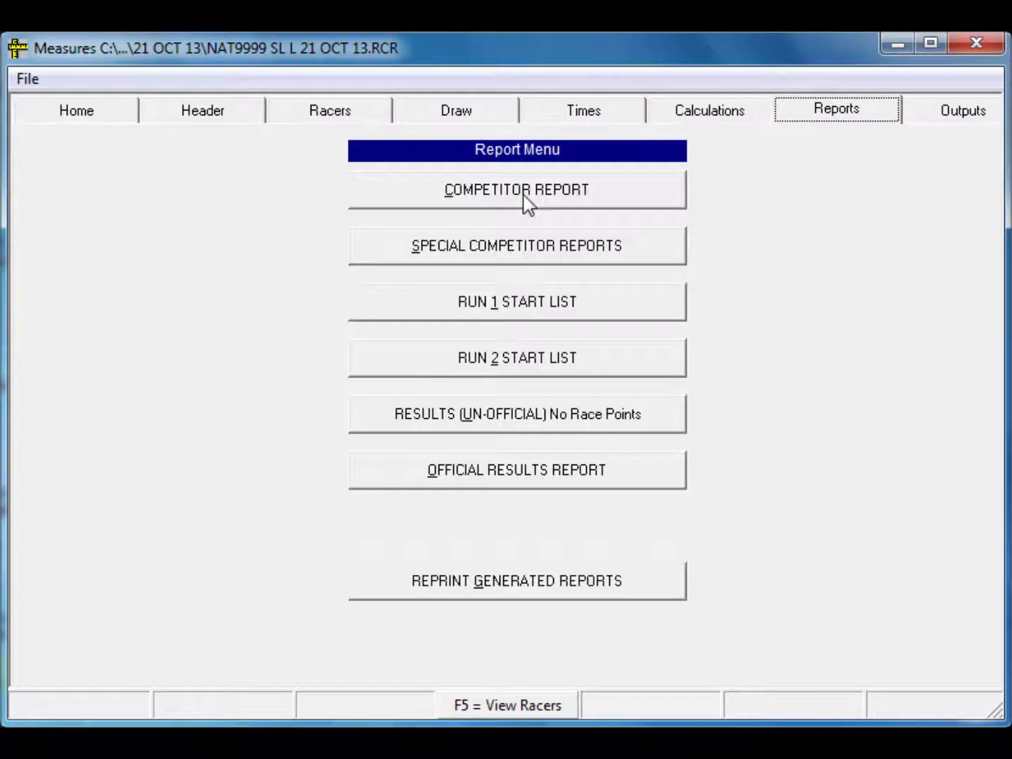
- Generate the competitor report again with club names and bib numbers, sorted by club and name, then review and close it
left_click(525, 204)
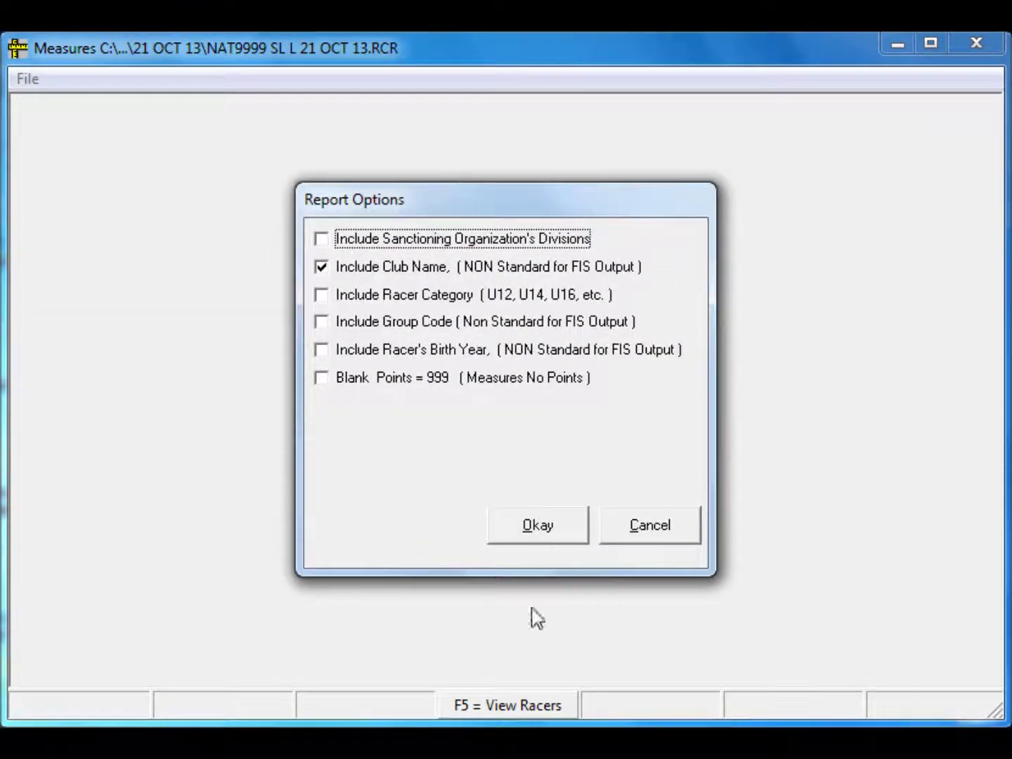
left_click(532, 528)
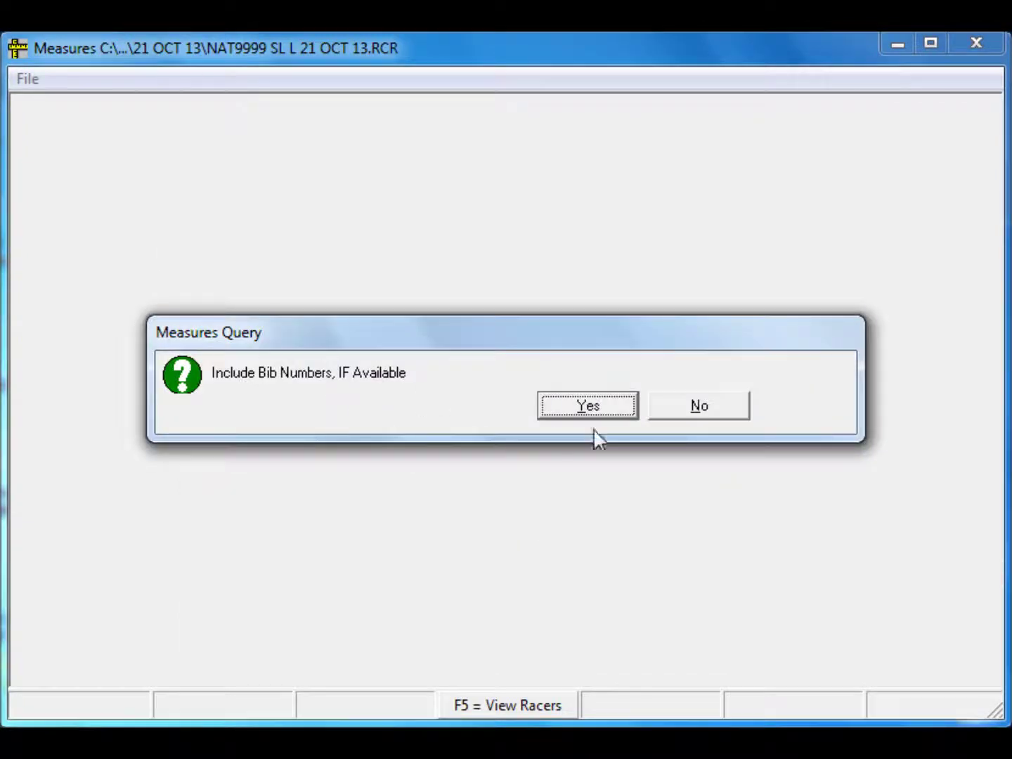
left_click(576, 414)
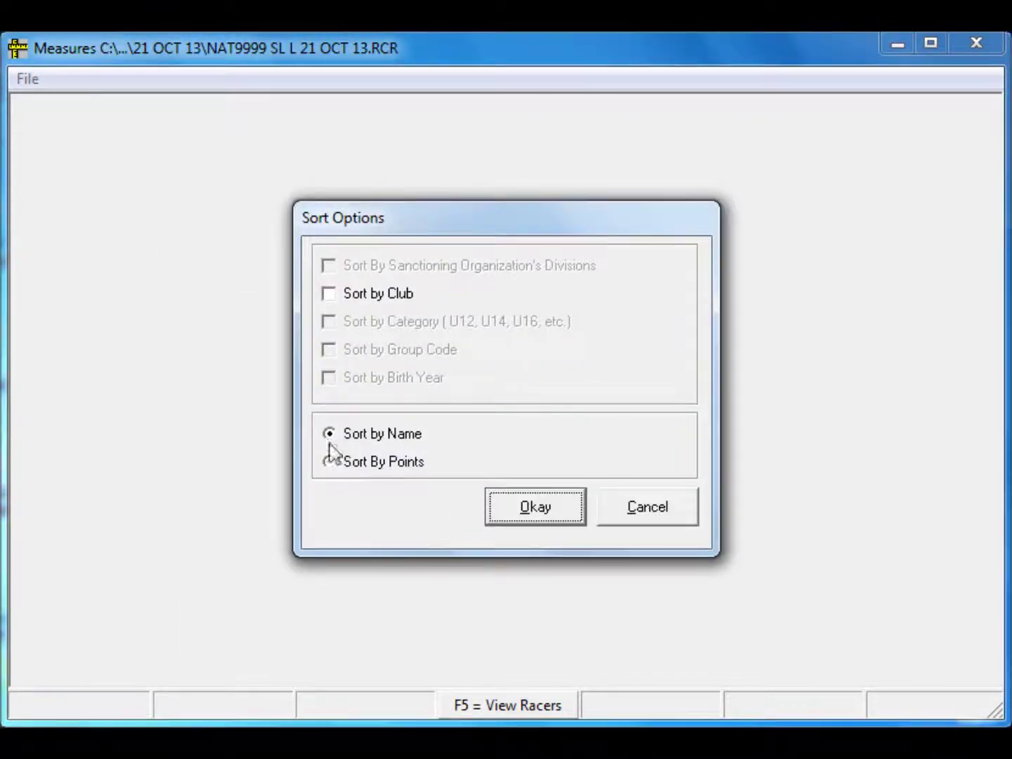
left_click(334, 294)
left_click(539, 511)
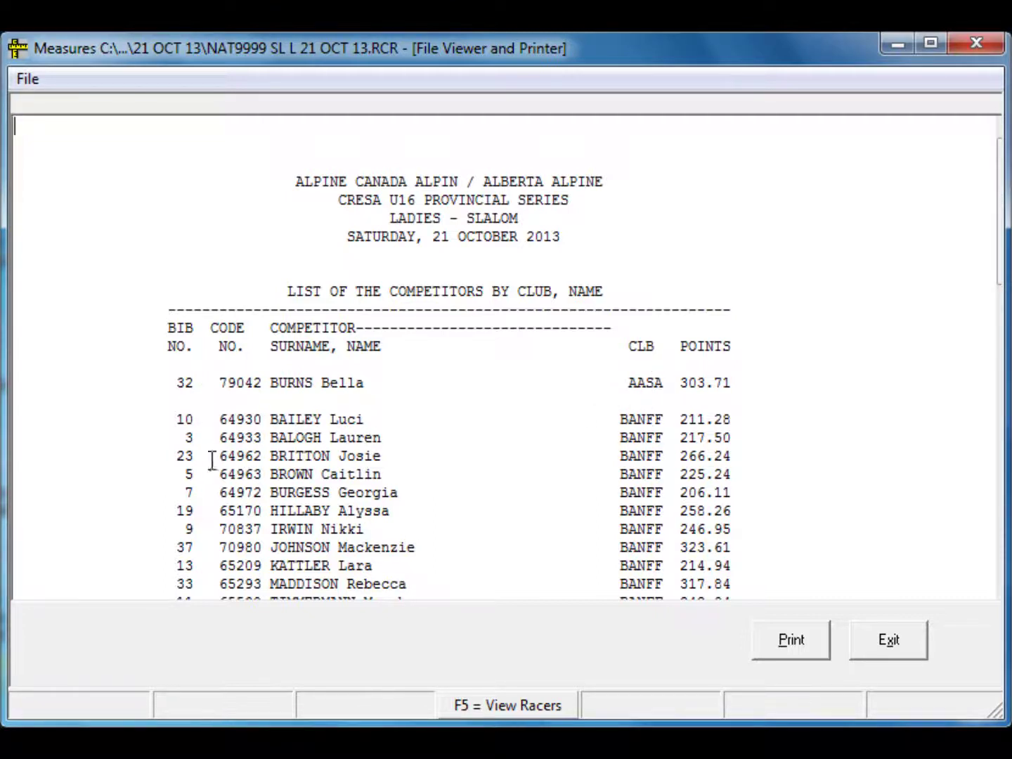
left_click(888, 639)
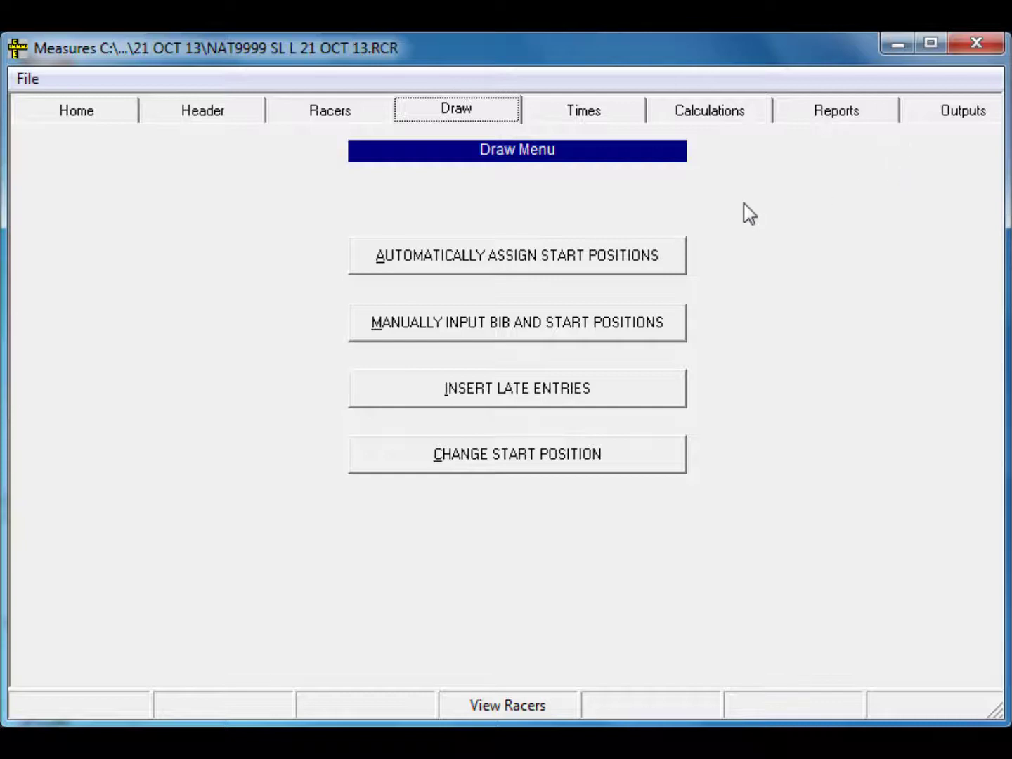
- Back up the race files to the Events folder inside the Measures folder
left_click(956, 109)
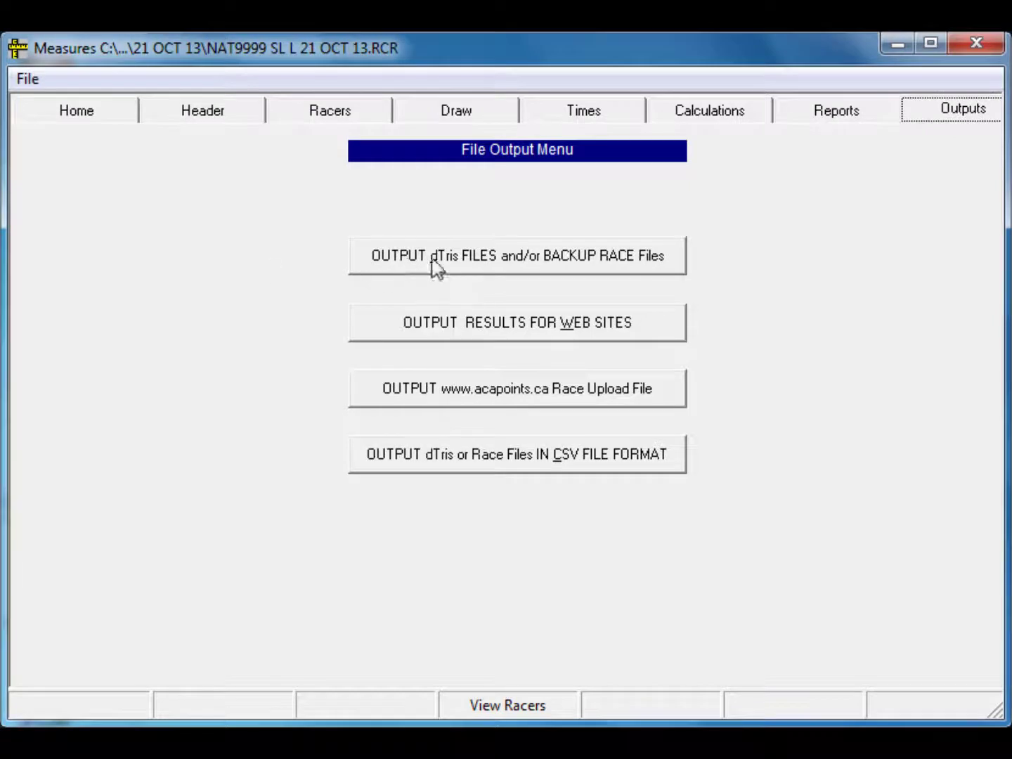
left_click(492, 267)
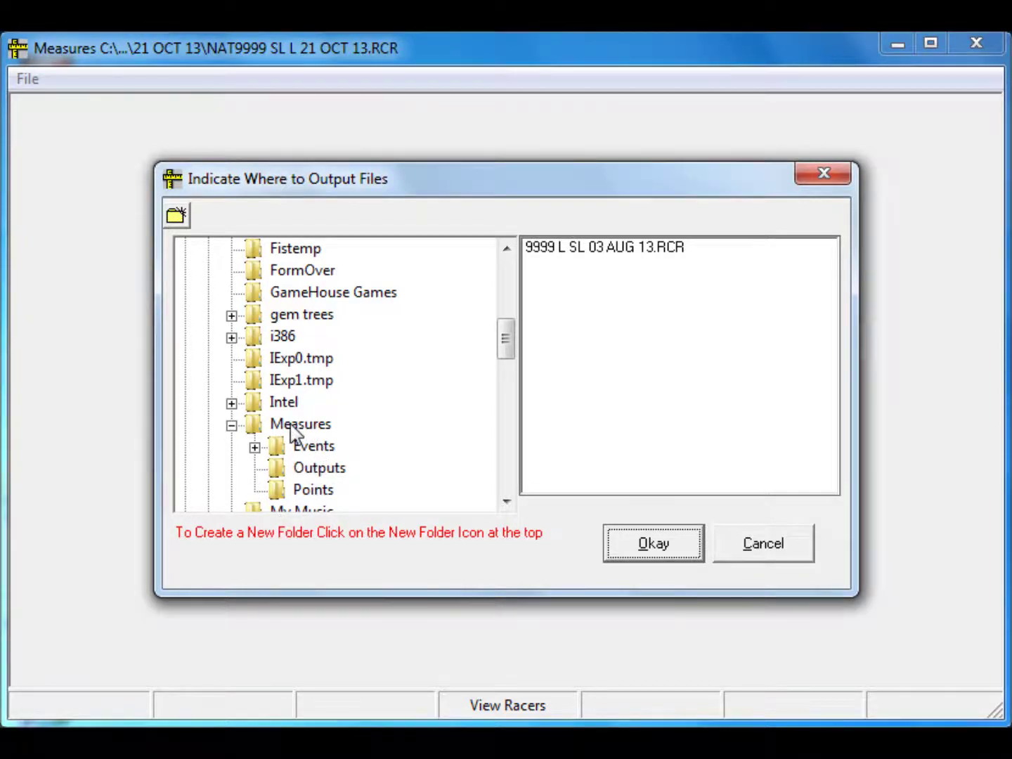
left_click(309, 449)
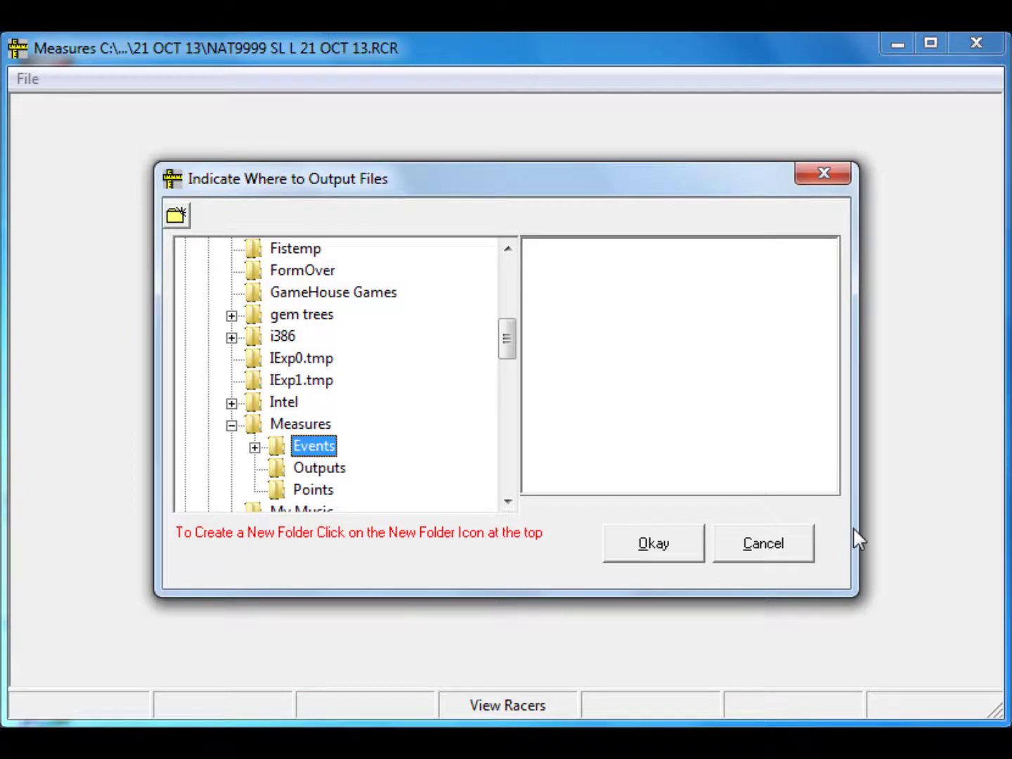
left_click(650, 548)
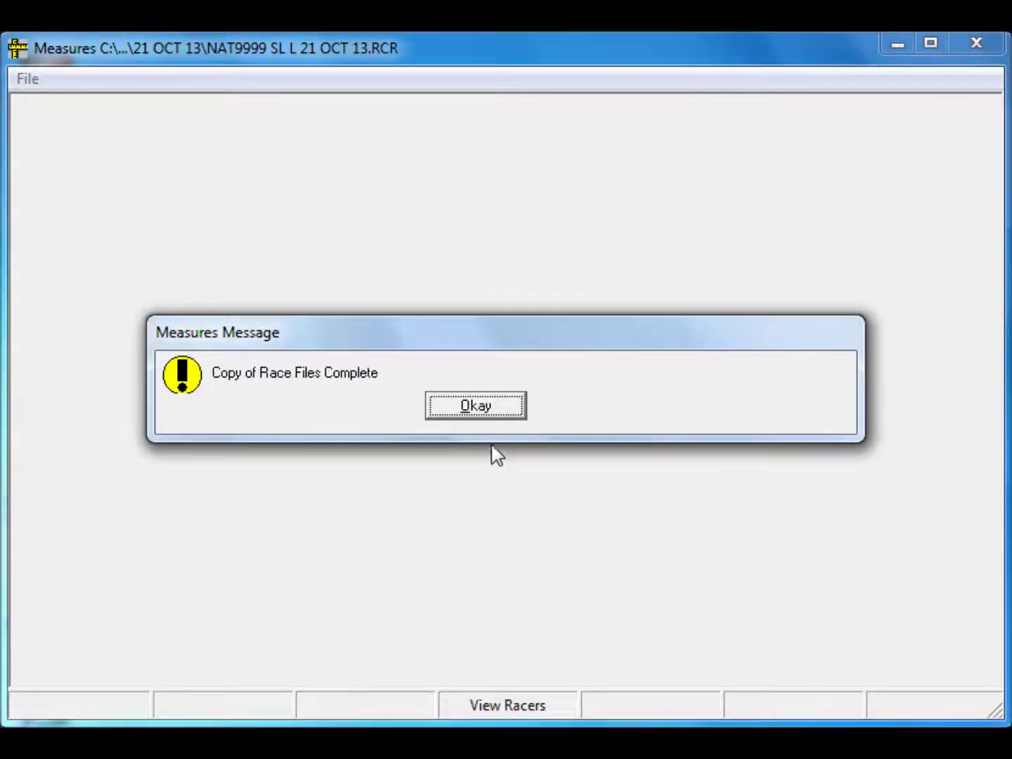
left_click(478, 410)
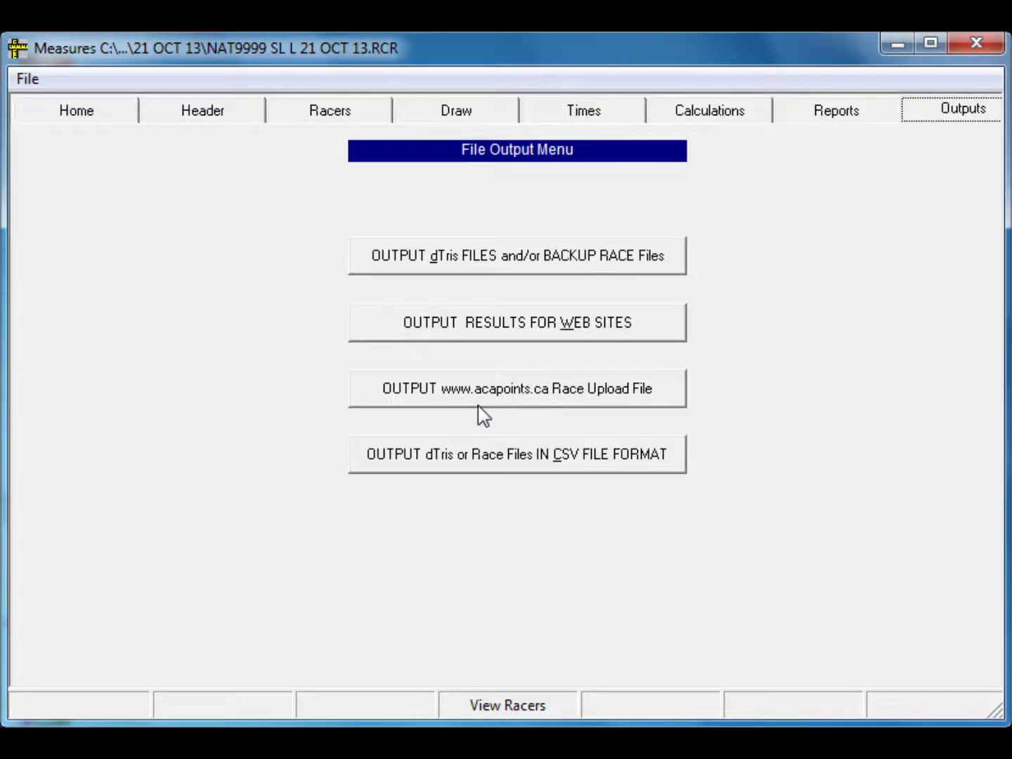
- Output the race file in CSV format to the Events folder inside the Measures folder
left_click(514, 463)
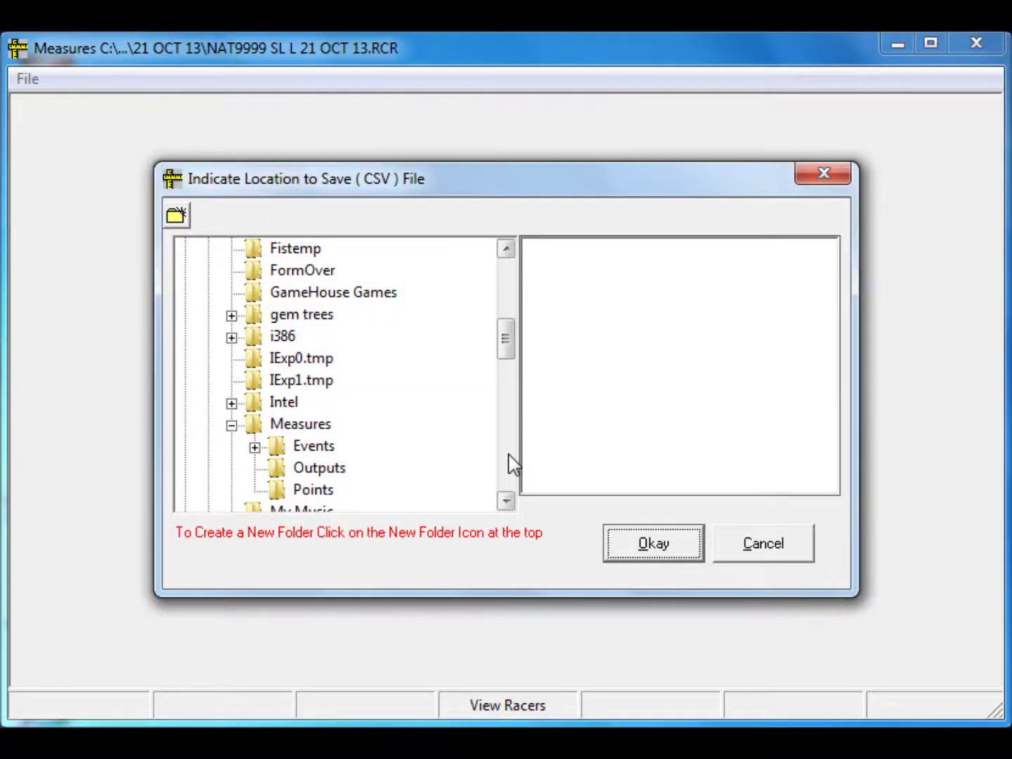
left_click(311, 447)
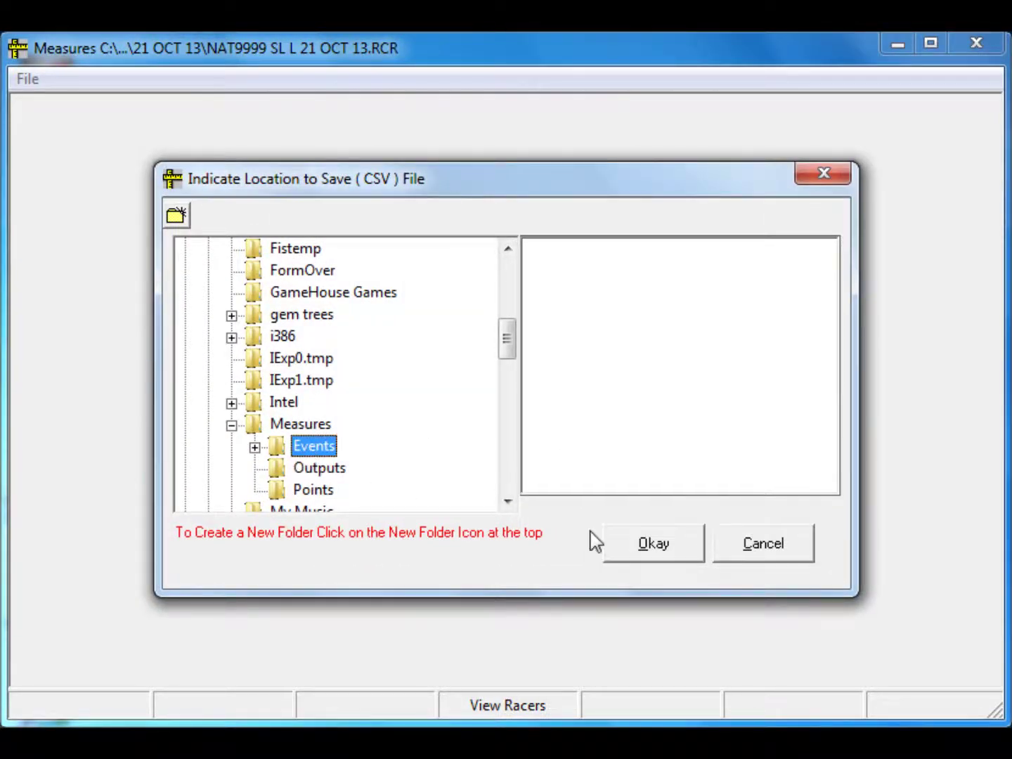
left_click(654, 544)
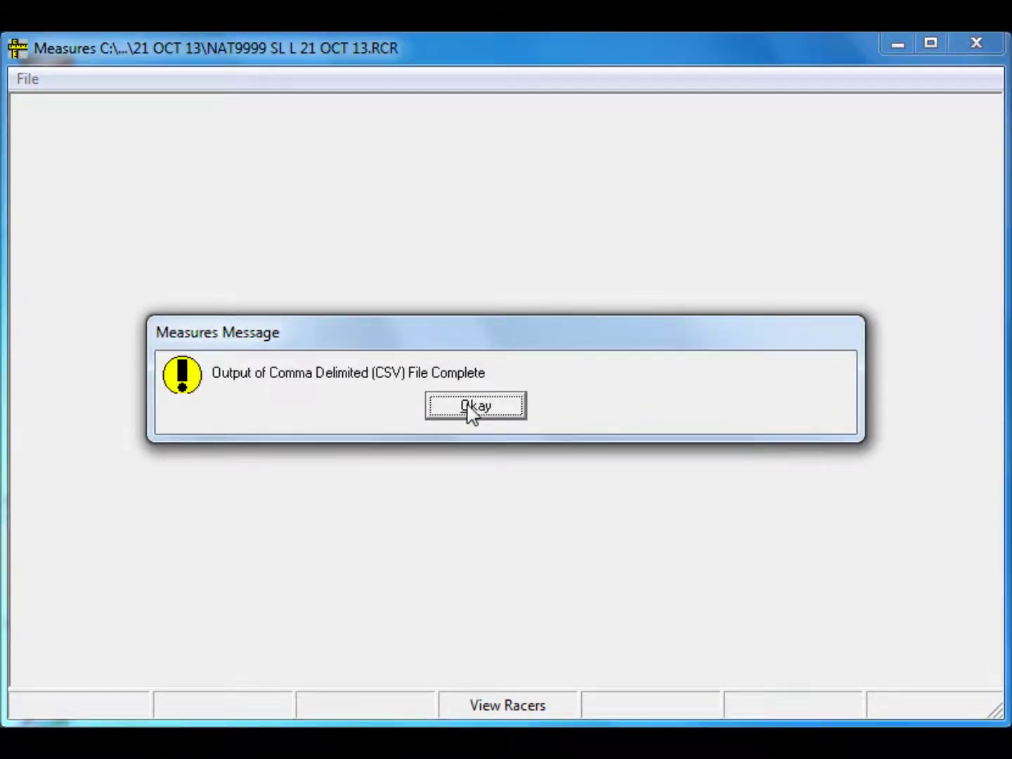
left_click(472, 411)
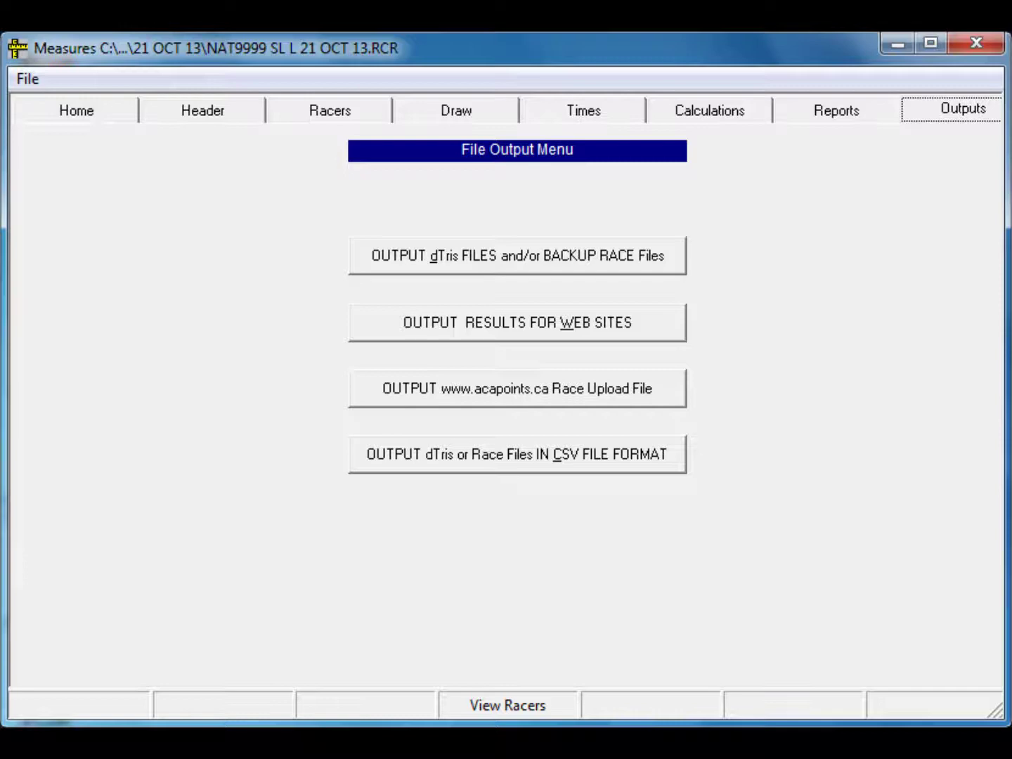
- Load the dTris format run times from SLLADIES RUN1.dat into run 1
left_click(583, 109)
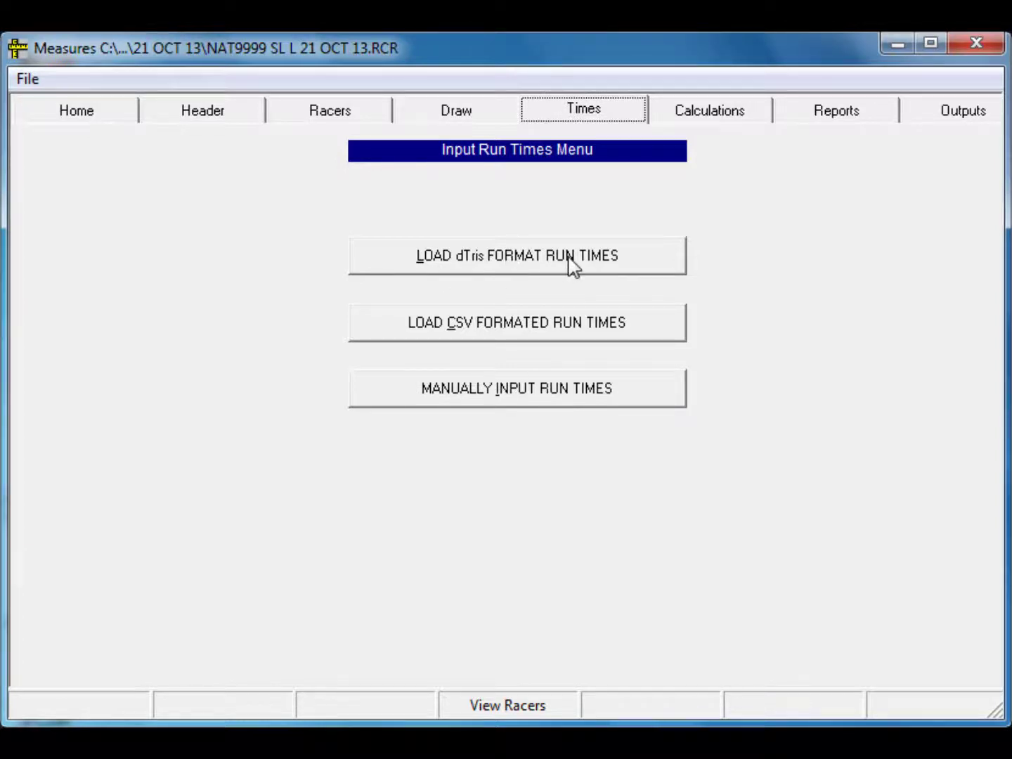
left_click(526, 262)
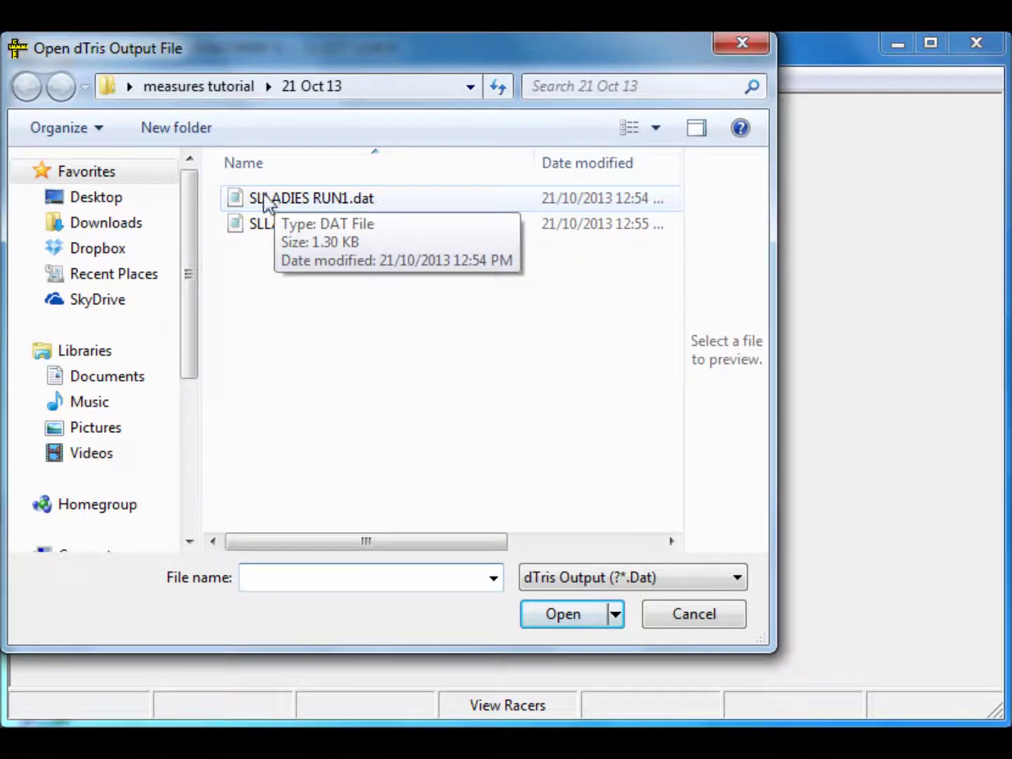
left_click(285, 208)
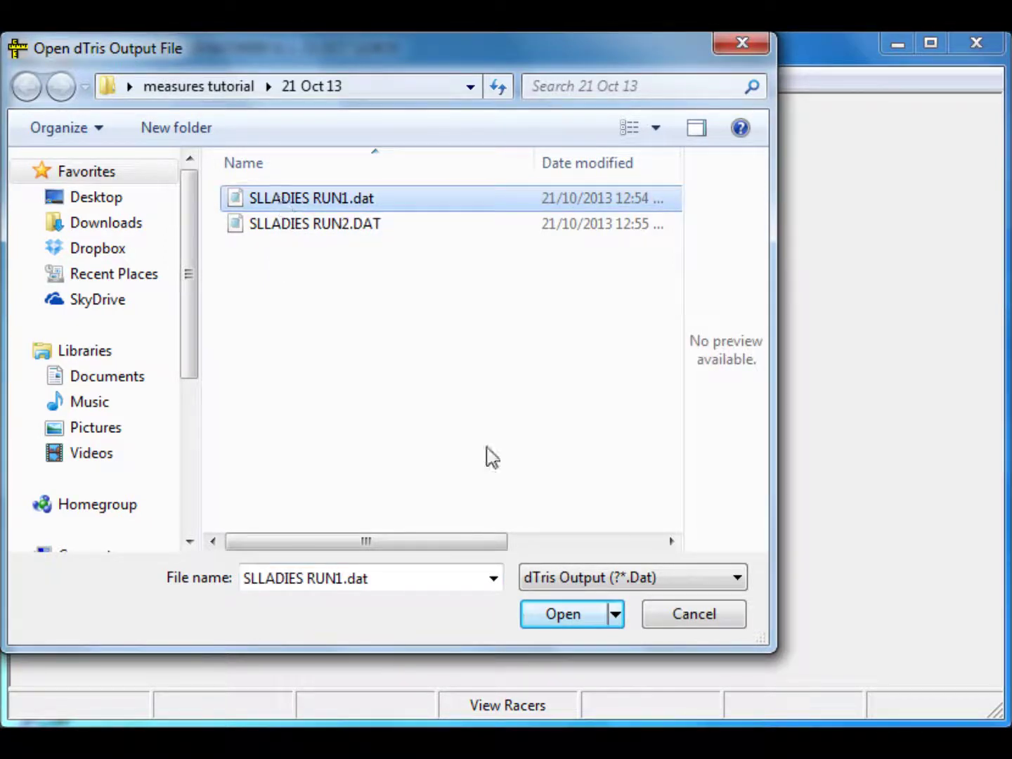
left_click(563, 614)
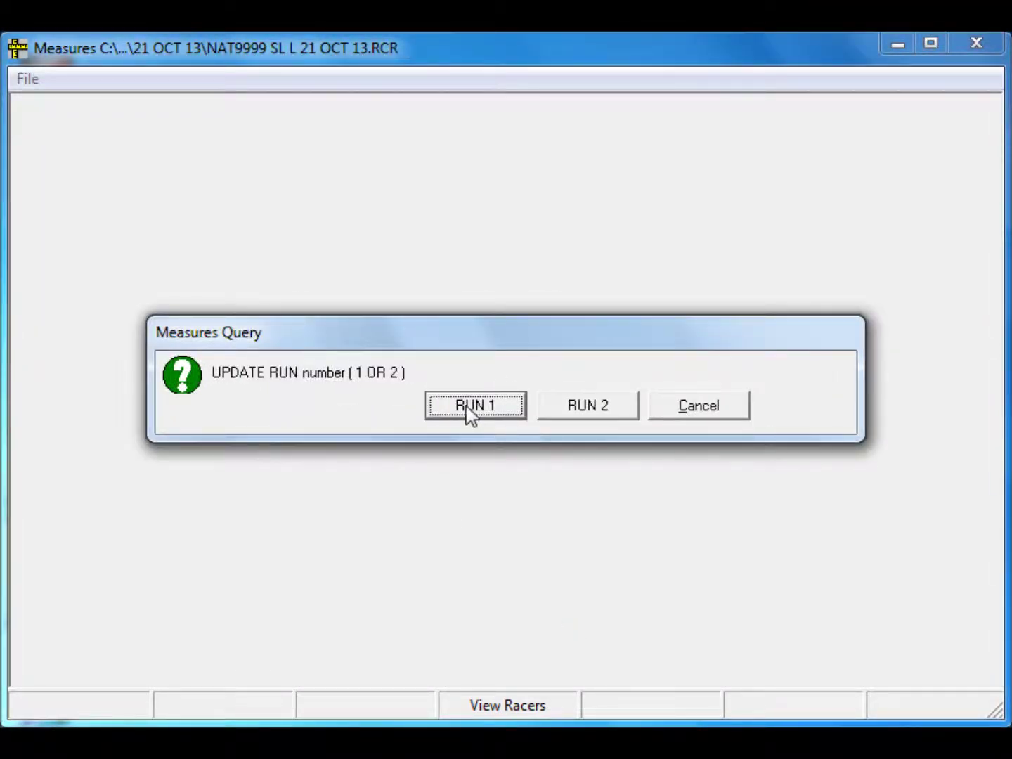
left_click(470, 407)
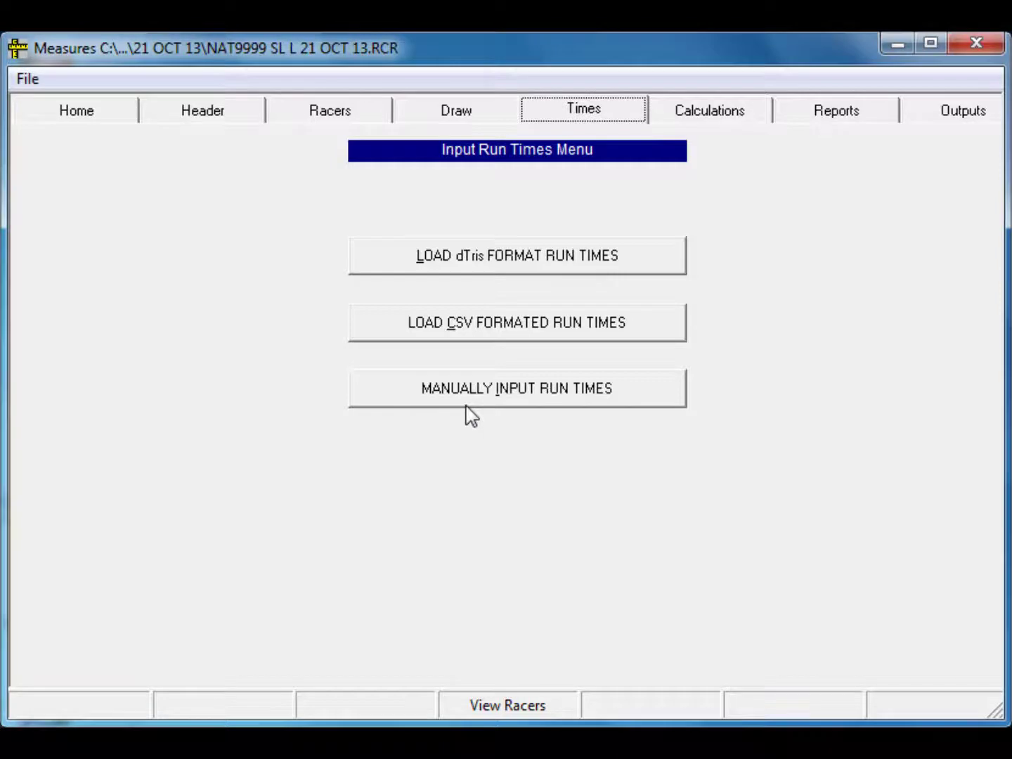
- View the racers list sorted by first-run time, check the times and statuses, and close it
left_click(507, 706)
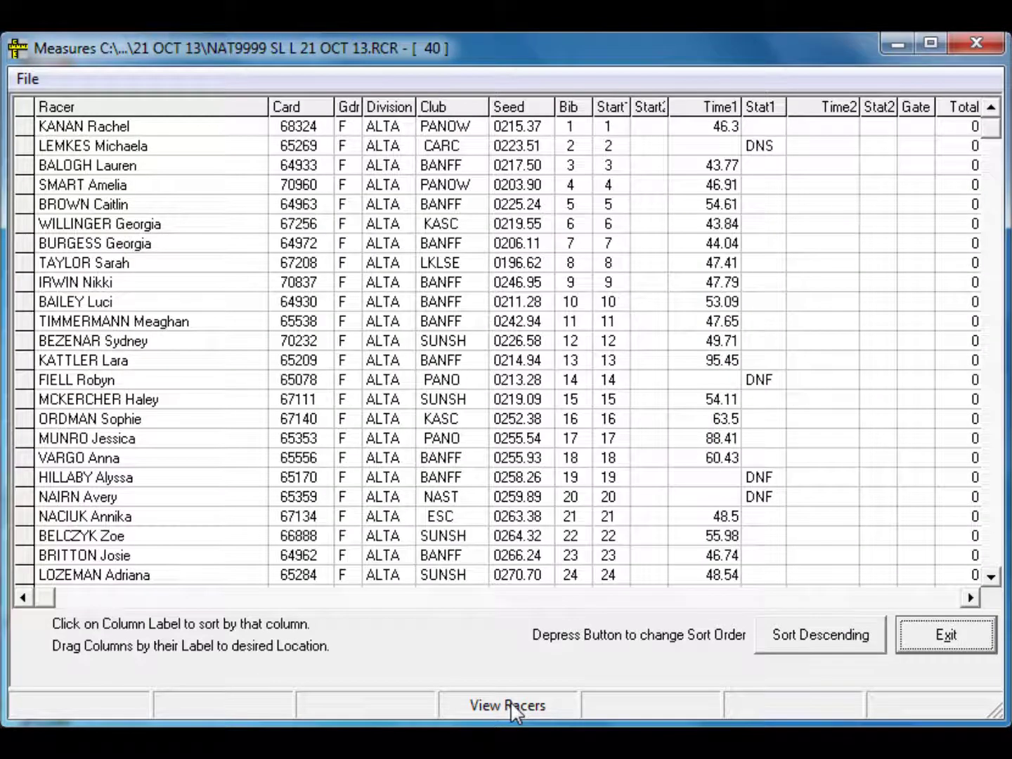
left_click(717, 111)
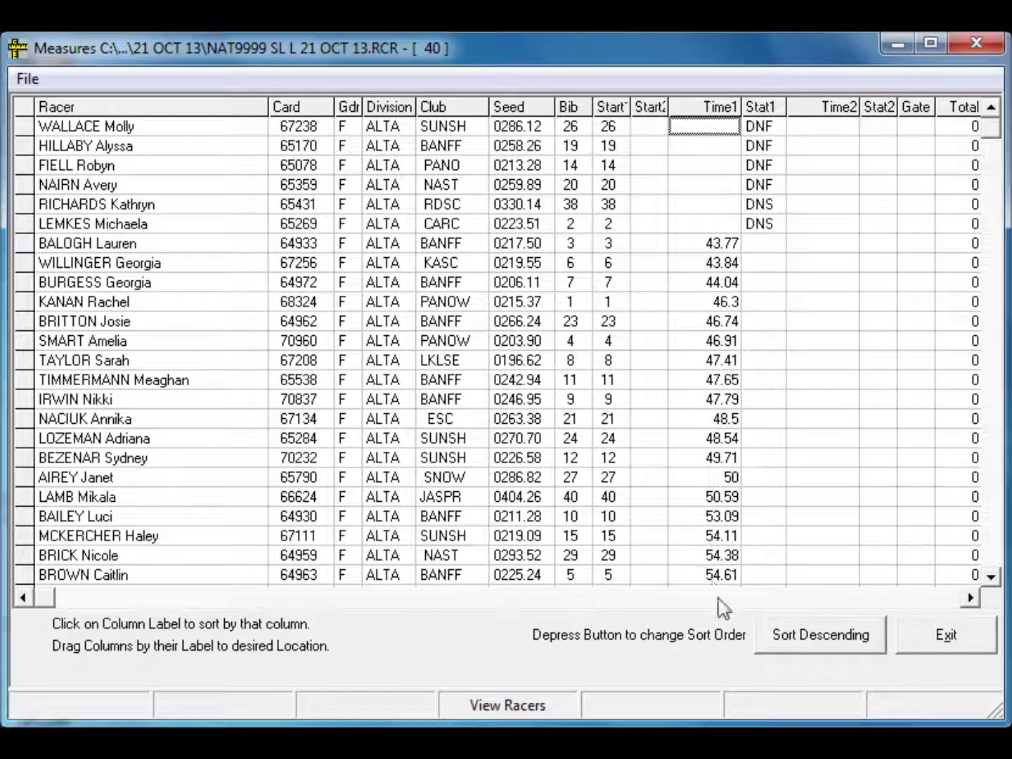
mouse_move(996, 134)
left_mouse_down()
mouse_move(1001, 354)
mouse_move(966, 573)
mouse_move(990, 551)
mouse_move(992, 190)
mouse_move(1005, 112)
left_mouse_up()
left_click(946, 635)
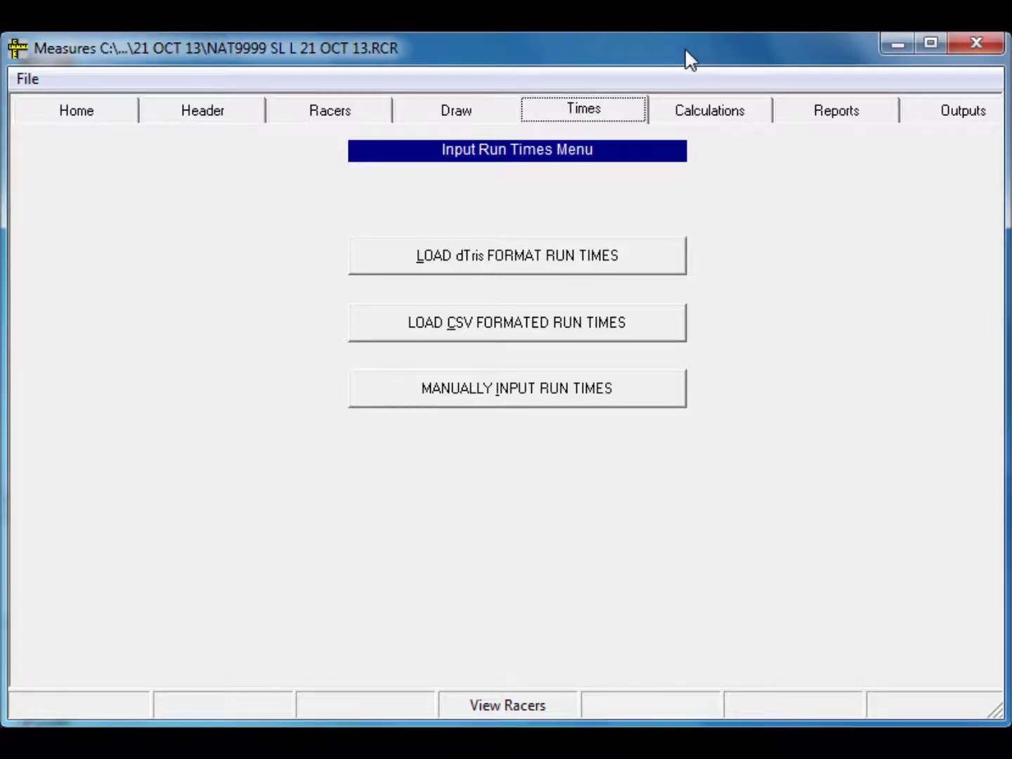
- Generate the run 2 start list in normal order without DSQs and DNFs, reversing the top 30 and reducing the second run to 30 racers
left_click(843, 118)
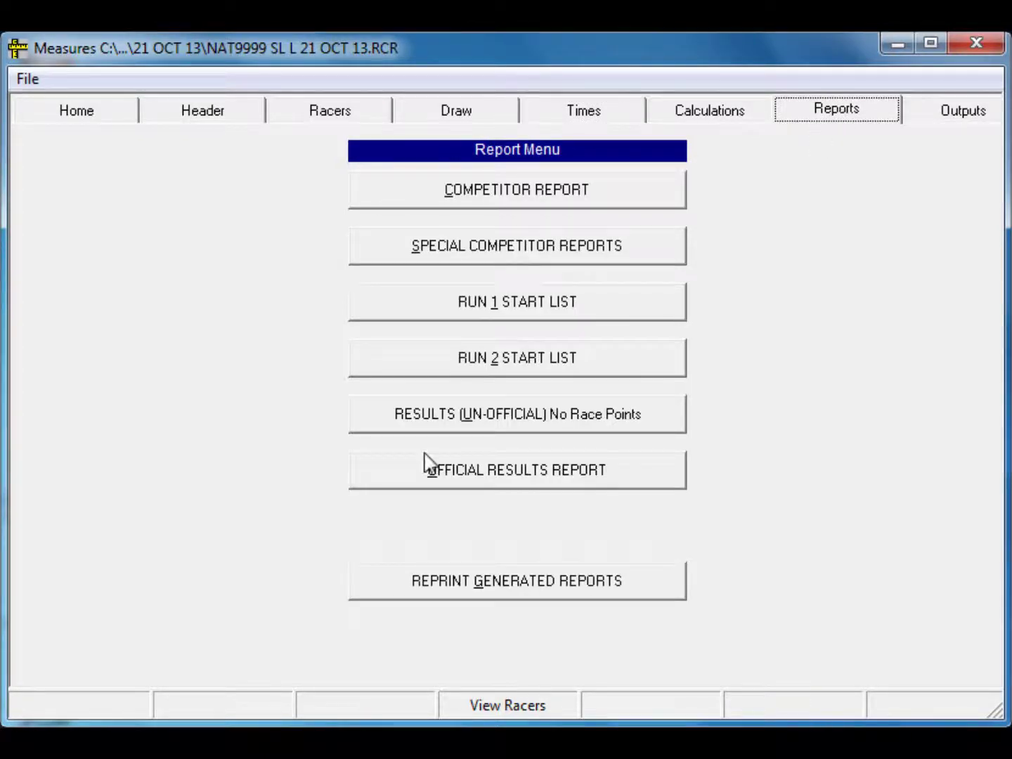
left_click(514, 367)
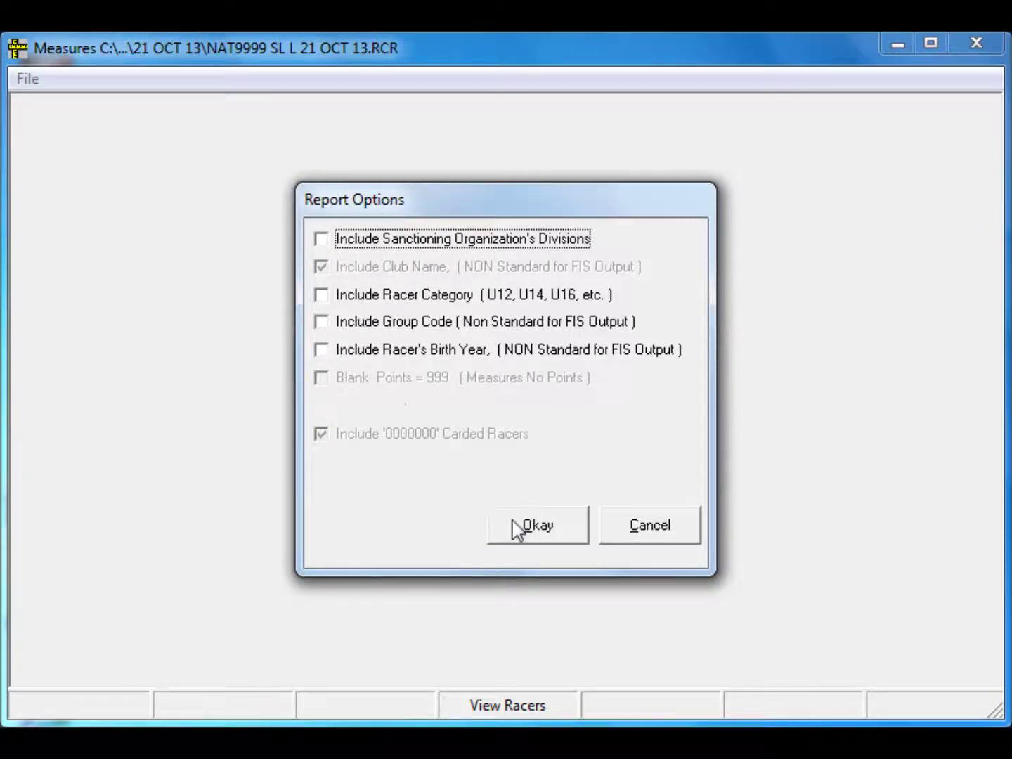
left_click(539, 528)
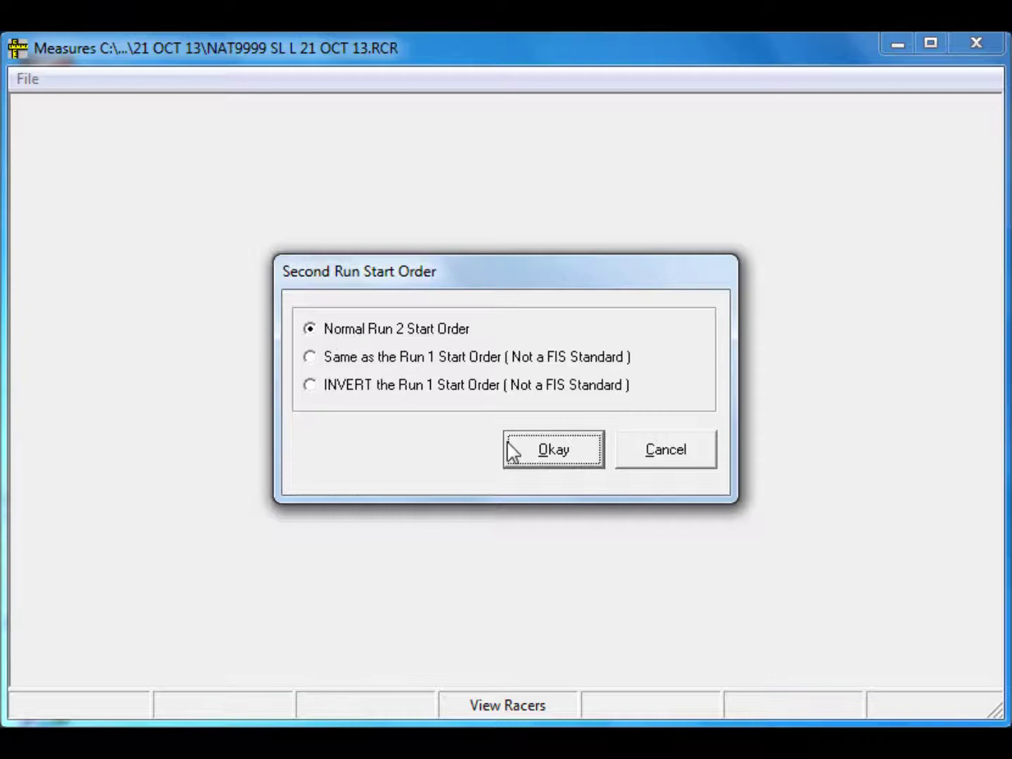
left_click(552, 451)
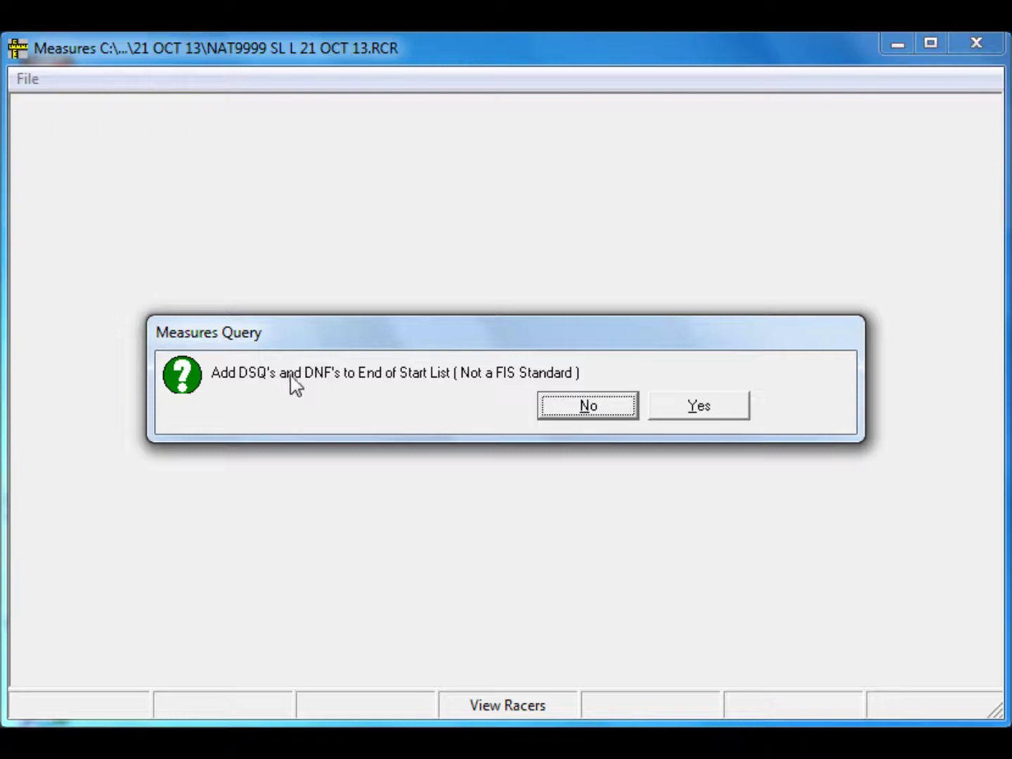
left_click(589, 408)
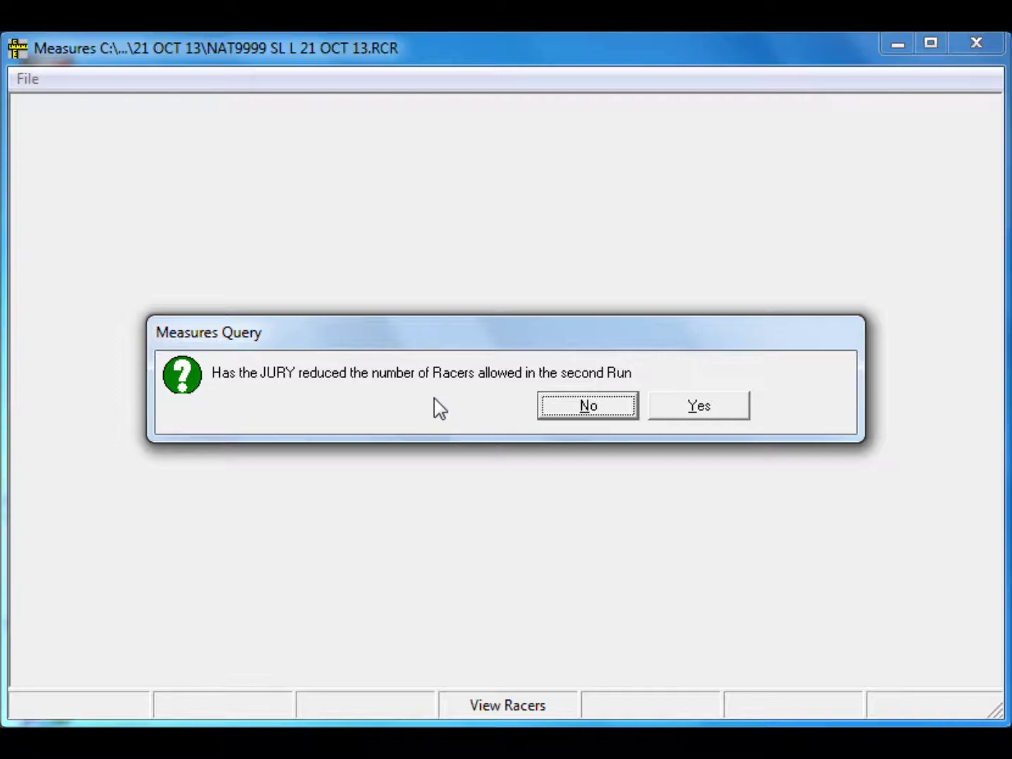
left_click(699, 409)
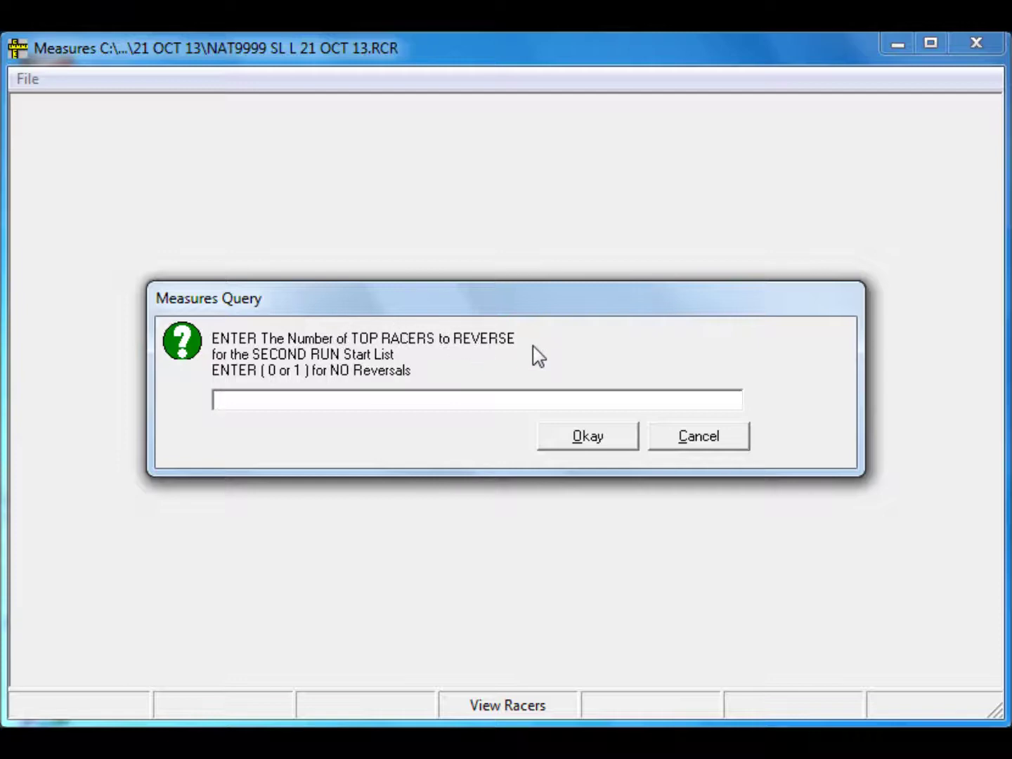
type("30")
key("Return")
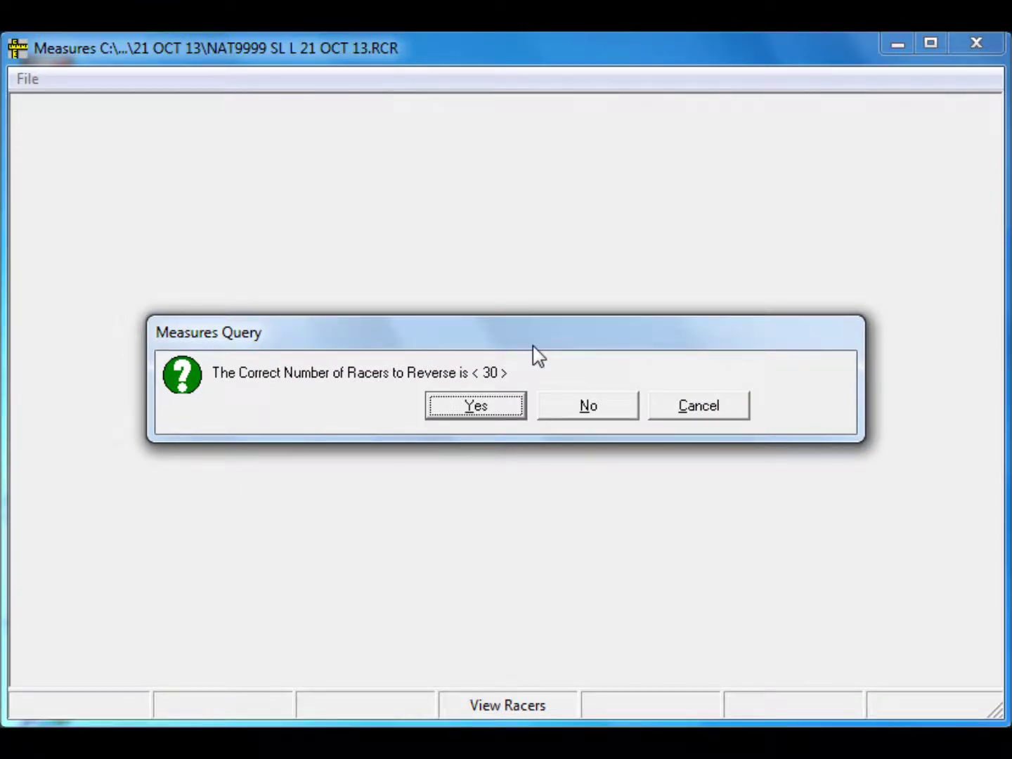
left_click(475, 405)
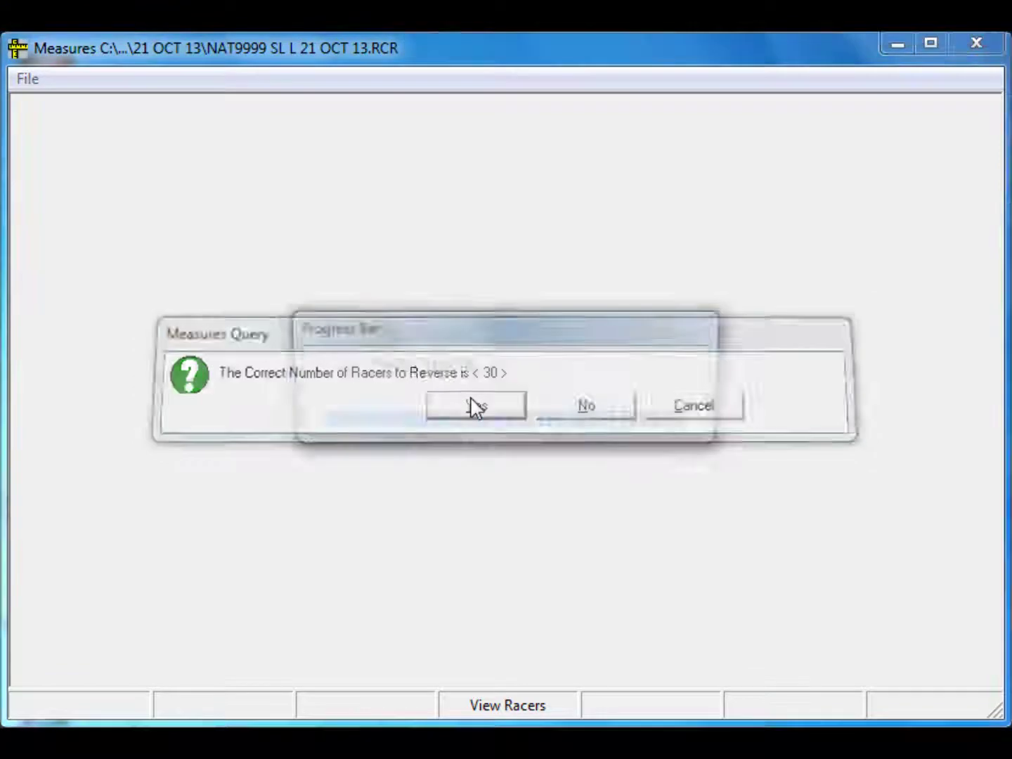
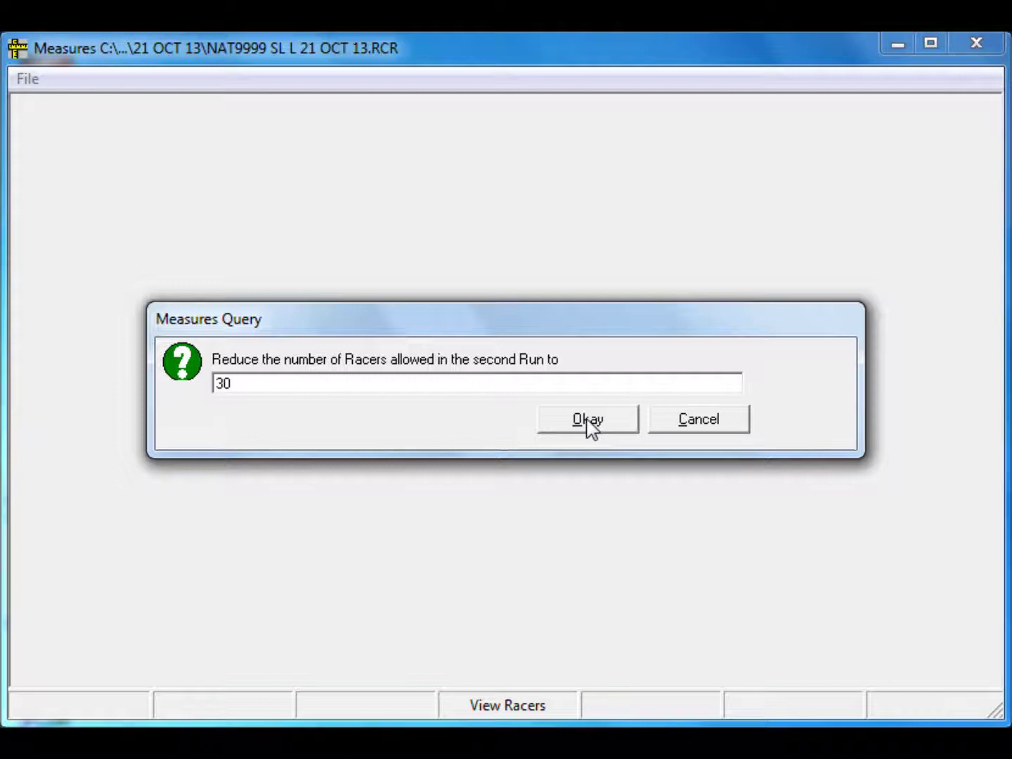
left_click(589, 422)
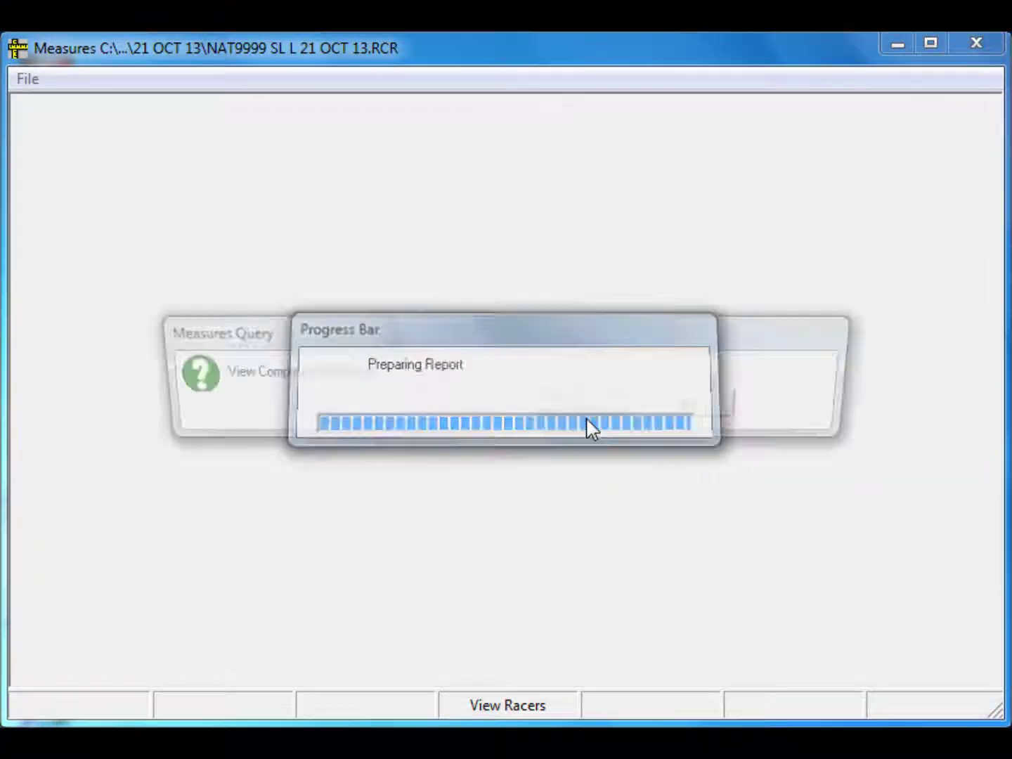
- View the compressed run 2 start list, look through the start positions, and close it
left_click(584, 411)
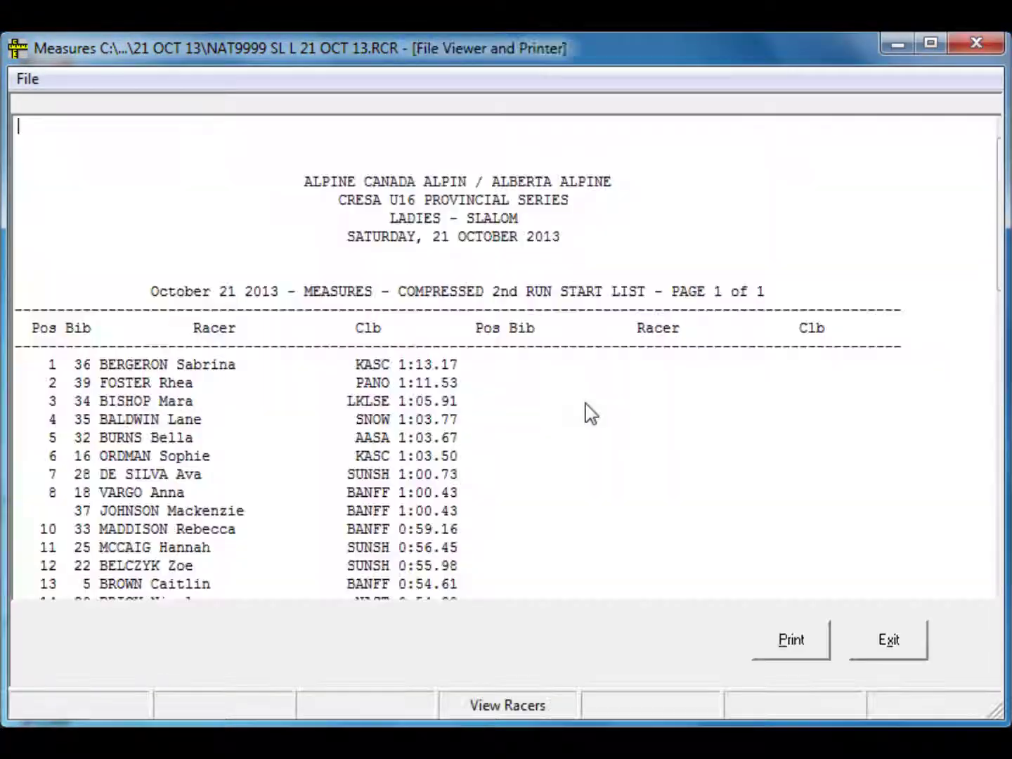
left_click_drag(1000, 218, 987, 278)
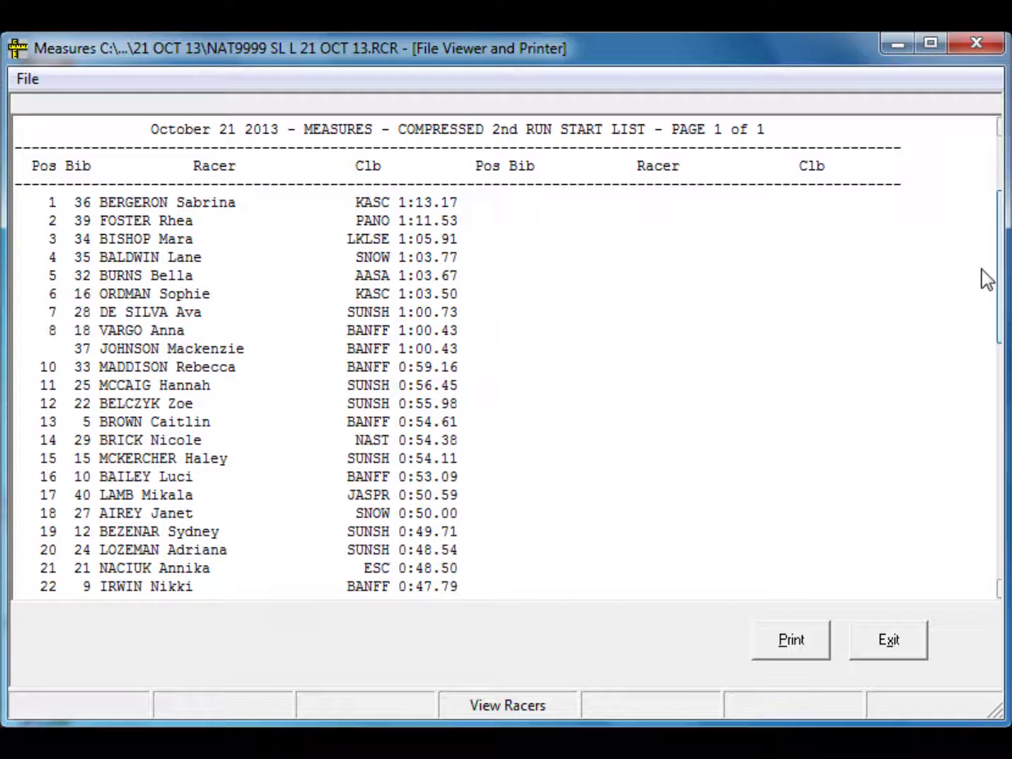
left_click_drag(986, 278, 1006, 241)
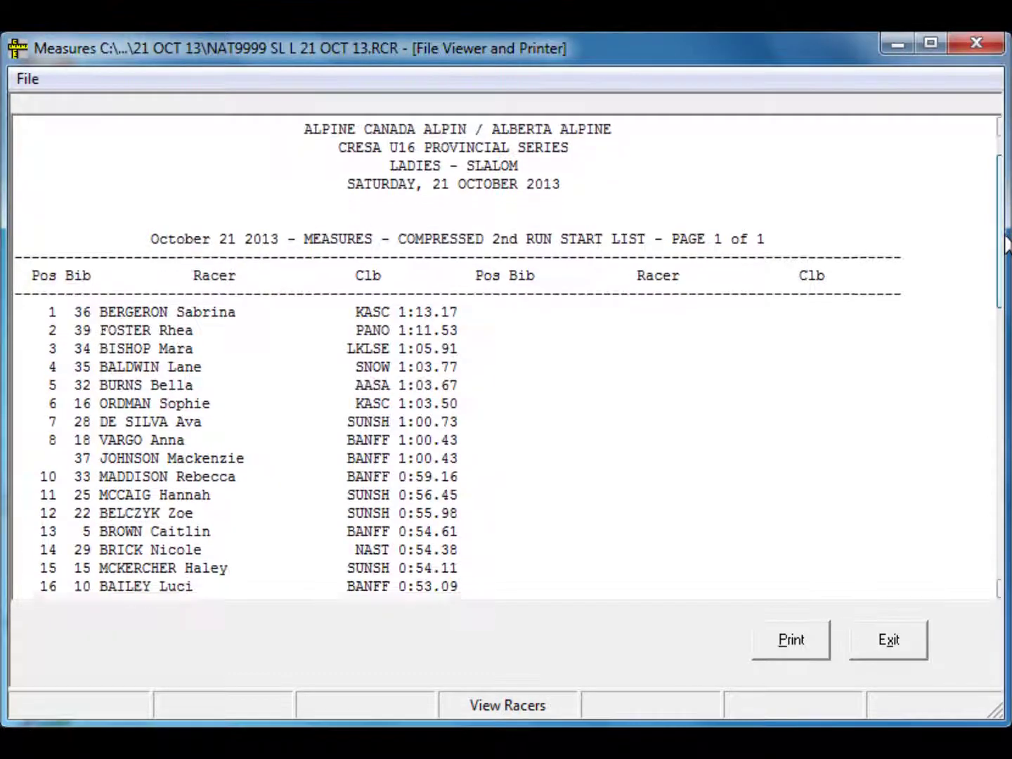
scroll(945, 308, "down", 1)
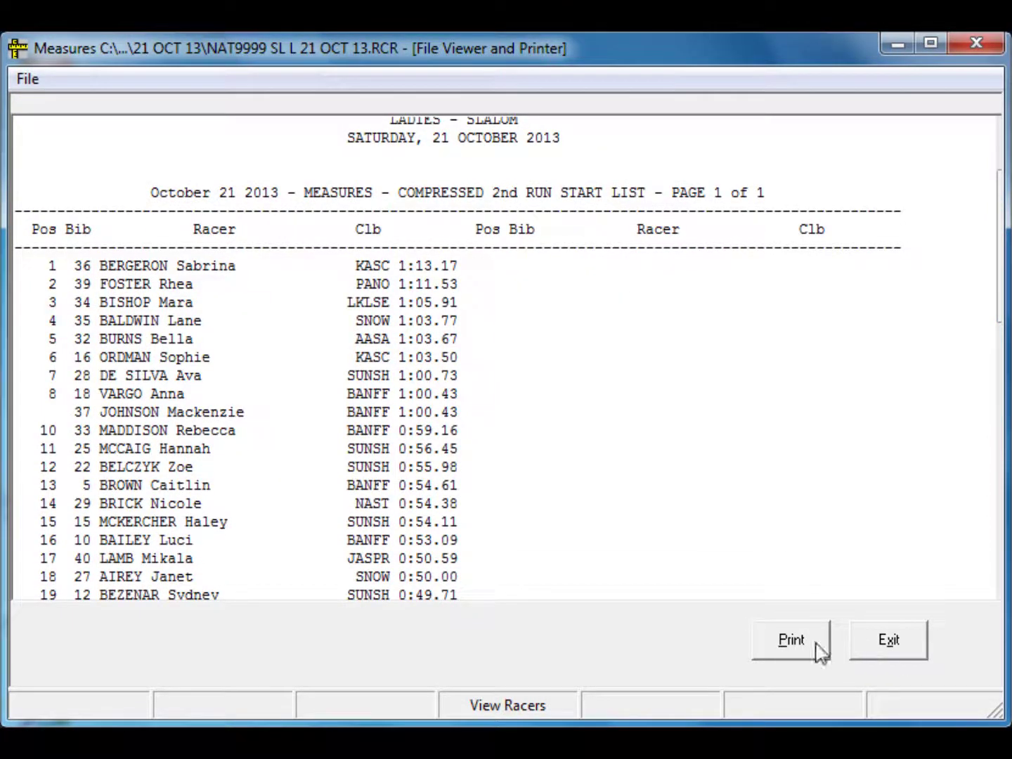
left_click(889, 641)
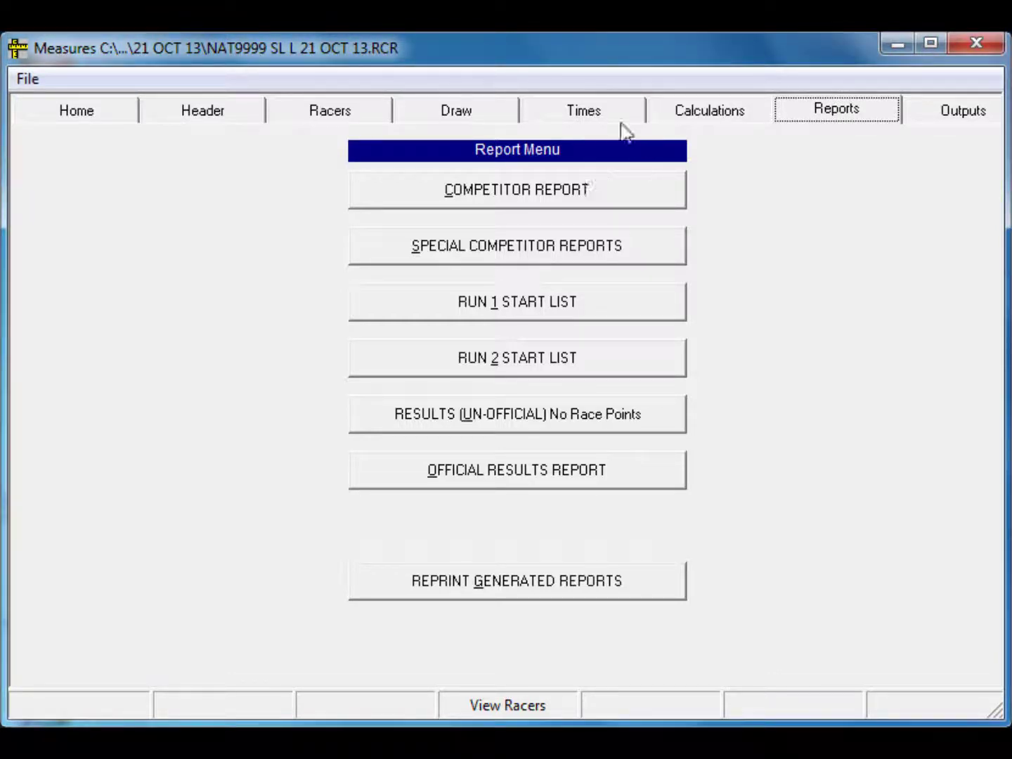
- Load the dTris run times from SLLADIES RUN2.DAT into run 2, entering gate 10 for the disqualification of bib 36
left_click(581, 117)
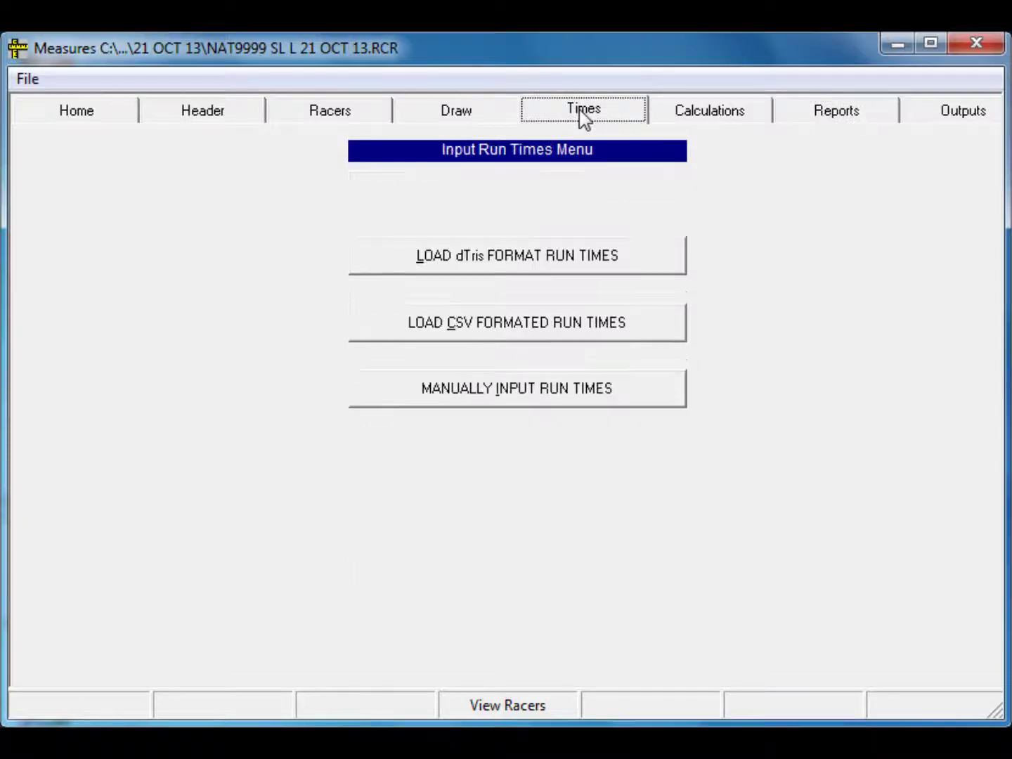
left_click(480, 259)
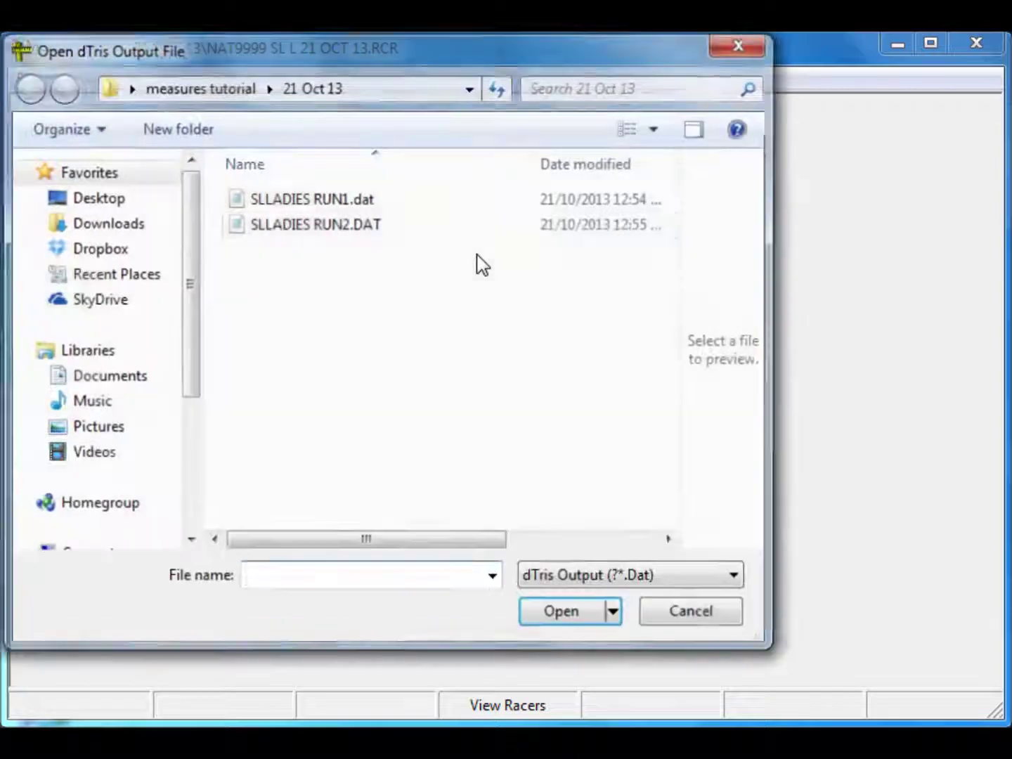
left_click(300, 225)
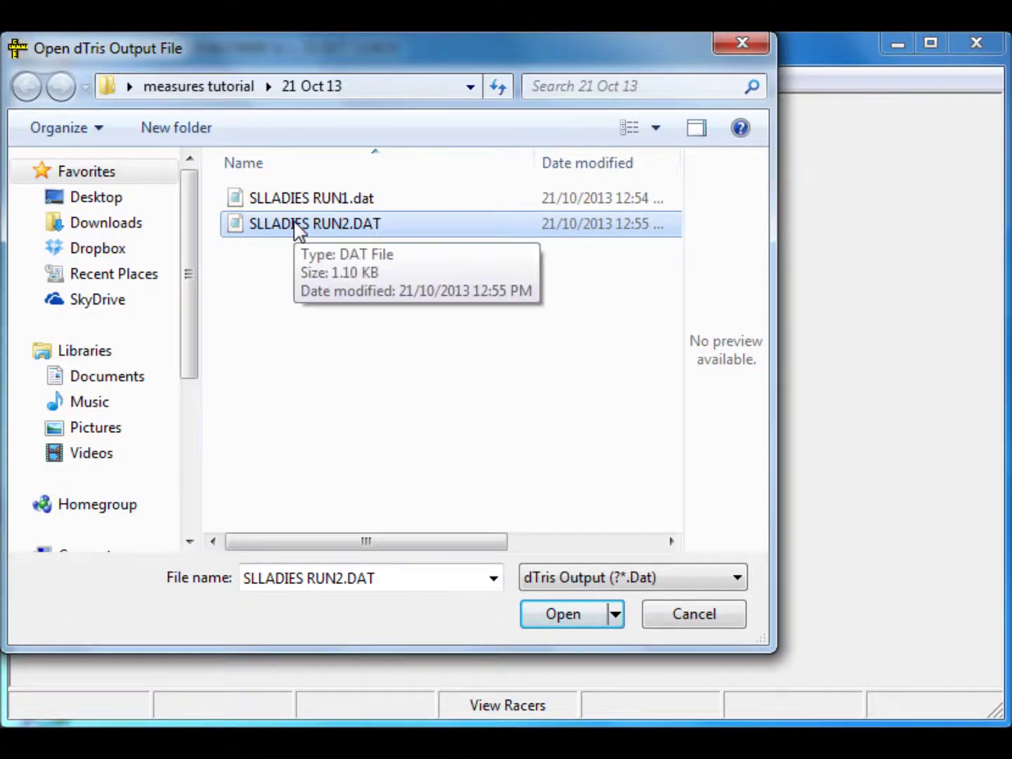
left_click(555, 616)
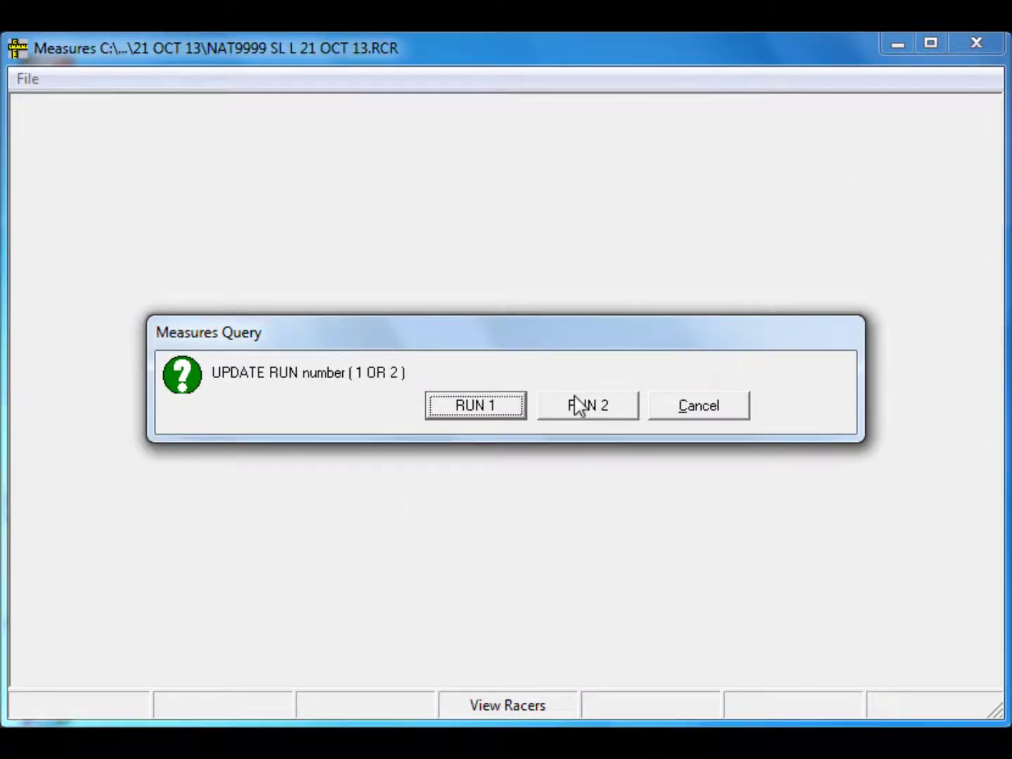
left_click(597, 414)
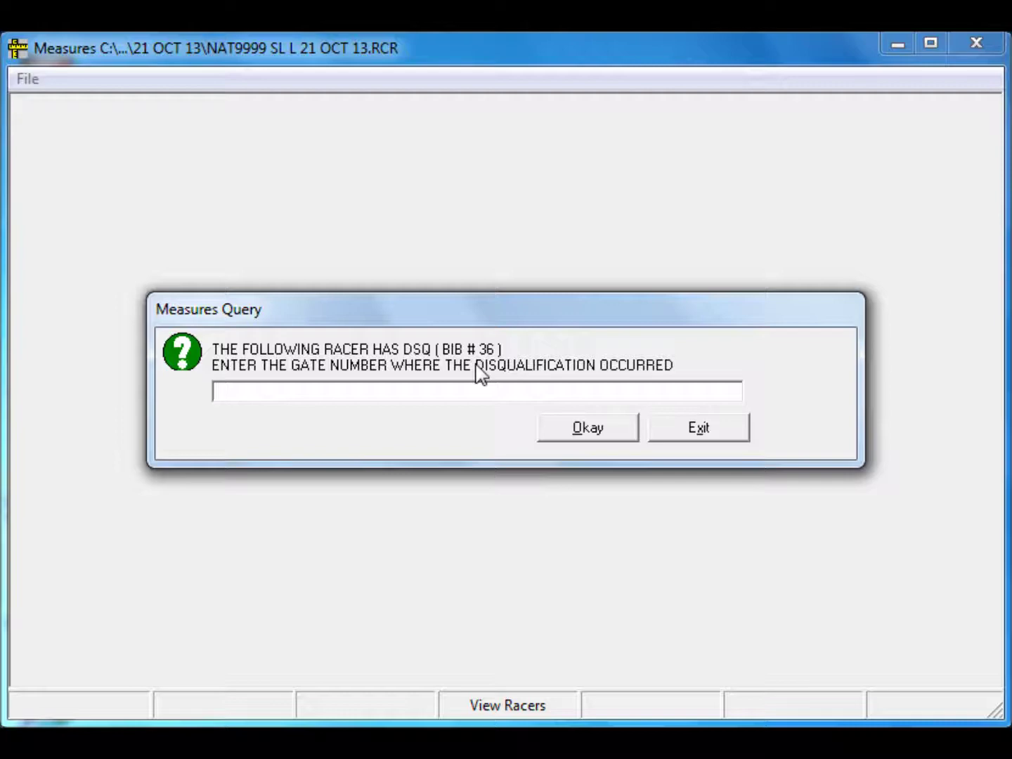
type("10")
key("Return")
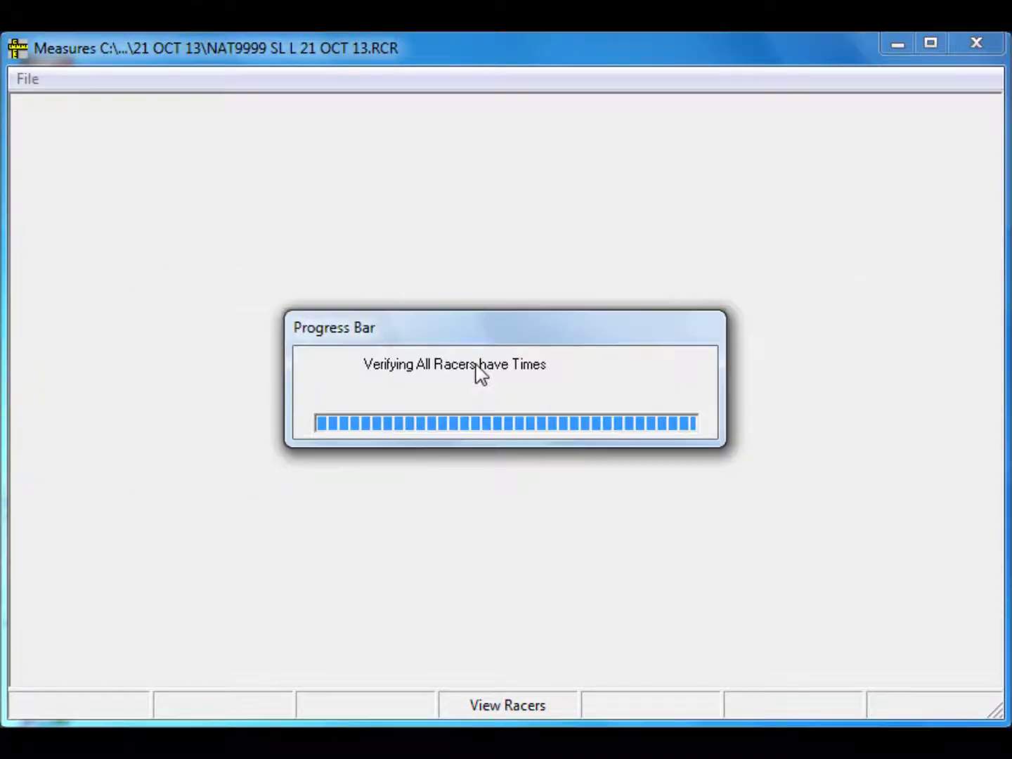
- View the racers list sorted by second-run time, check the run 2 times, statuses and gate entries, and close it
left_click(510, 706)
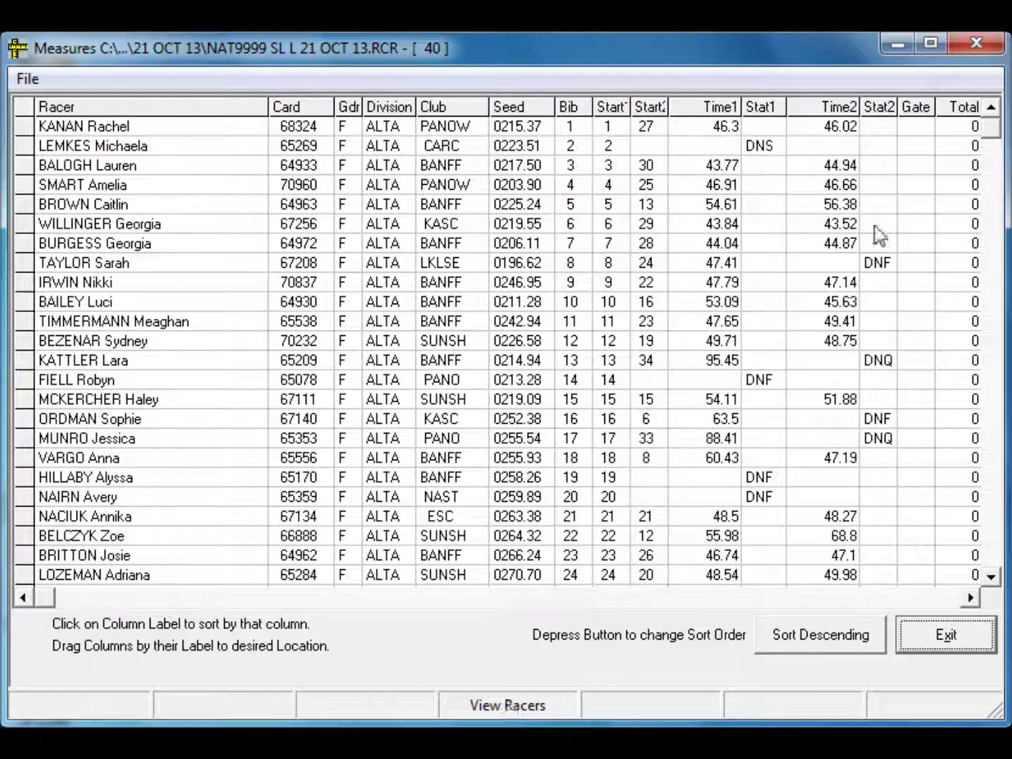
left_click(835, 109)
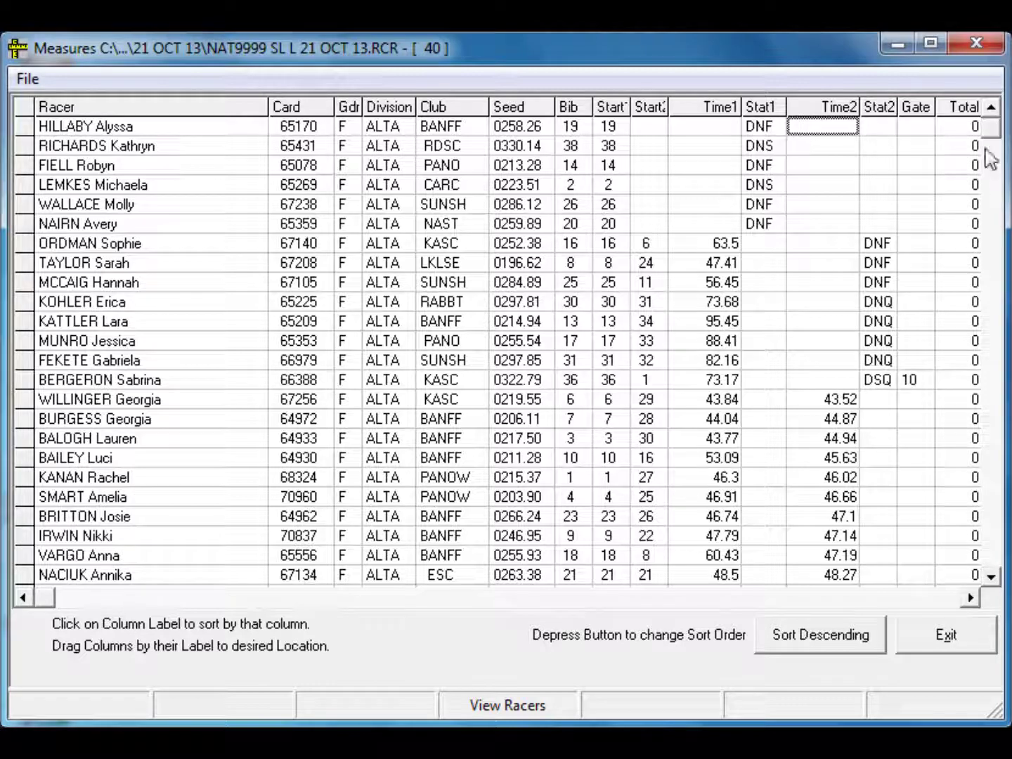
scroll(986, 158, "down", 1)
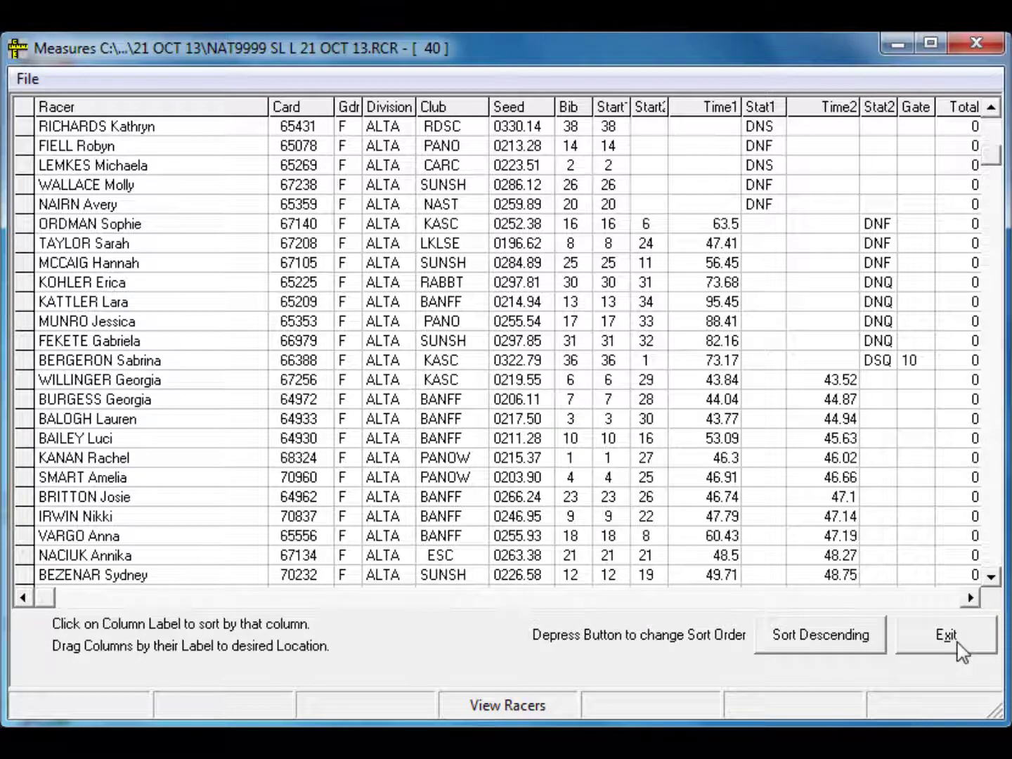
left_click(990, 578)
left_click_drag(991, 578, 990, 224)
left_click(945, 635)
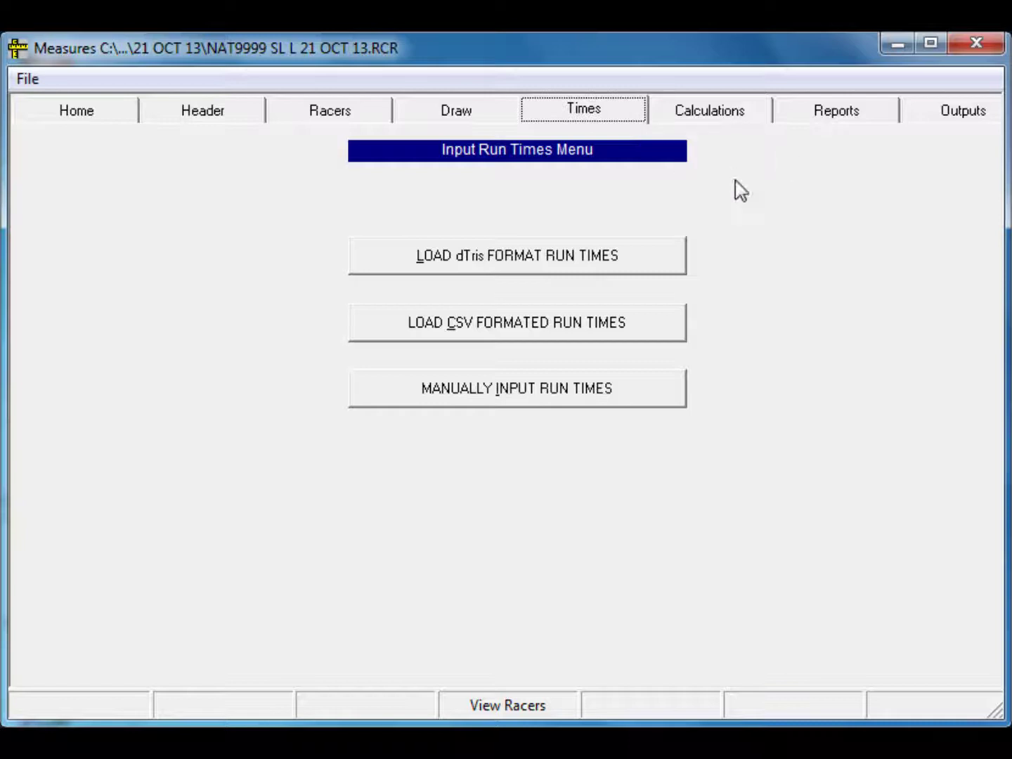
- Calculate the two-run race with '0000000' carded racers included and national points list 1315, and review the penalty calculation
left_click(718, 118)
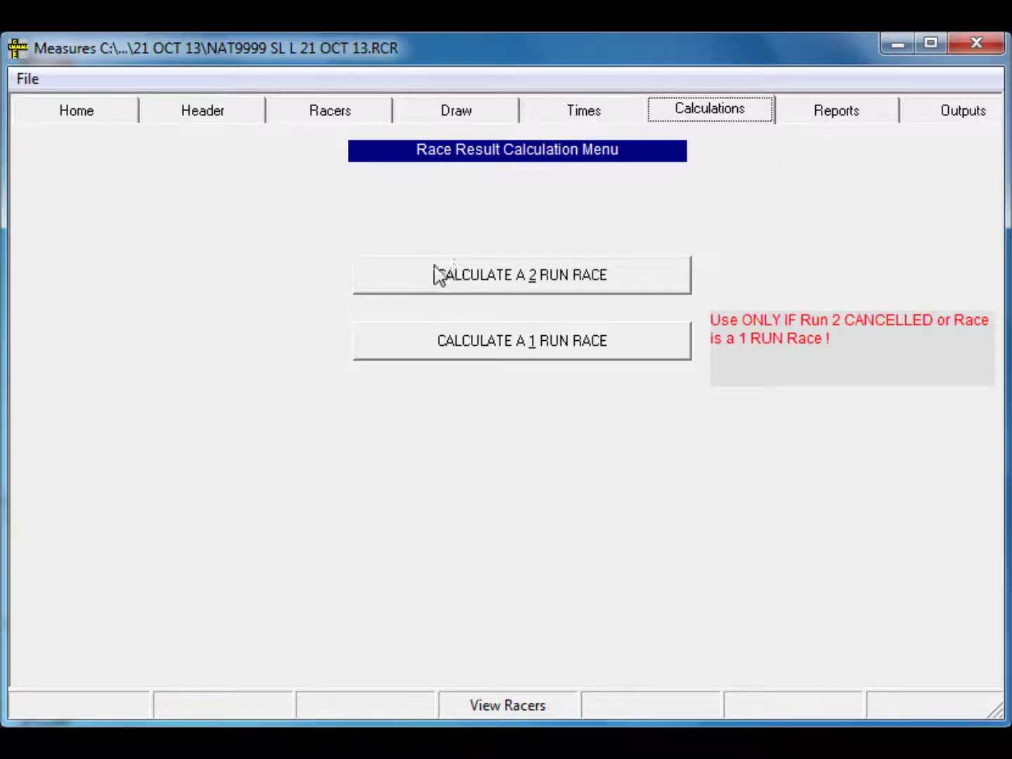
left_click(558, 281)
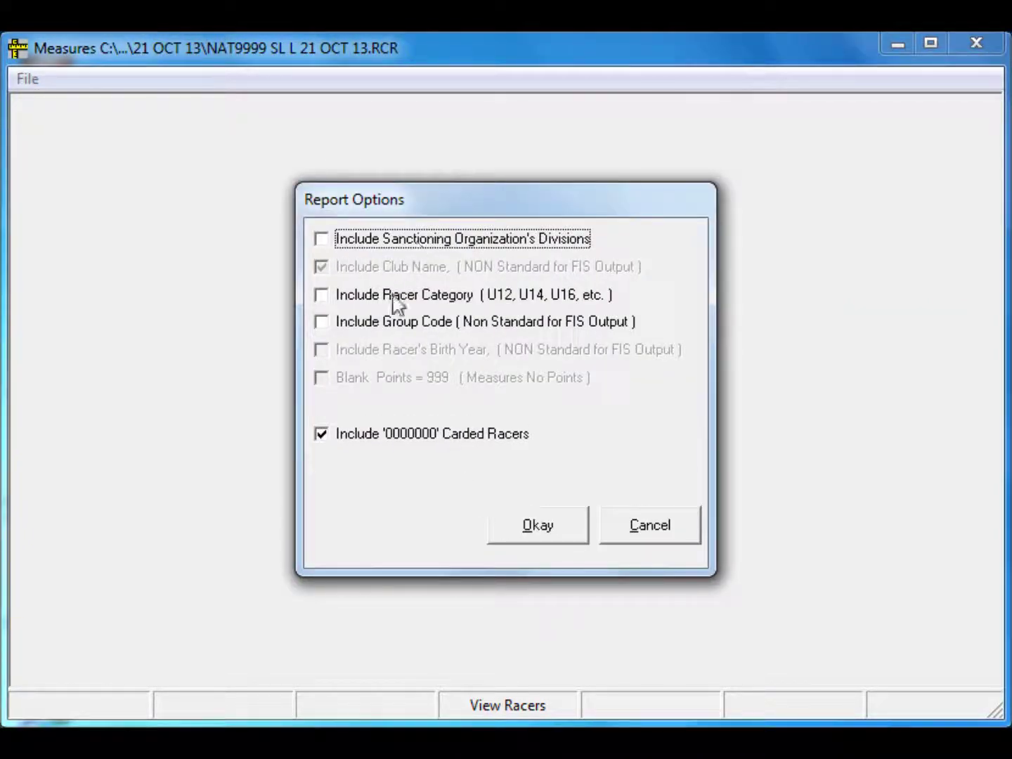
left_click(525, 529)
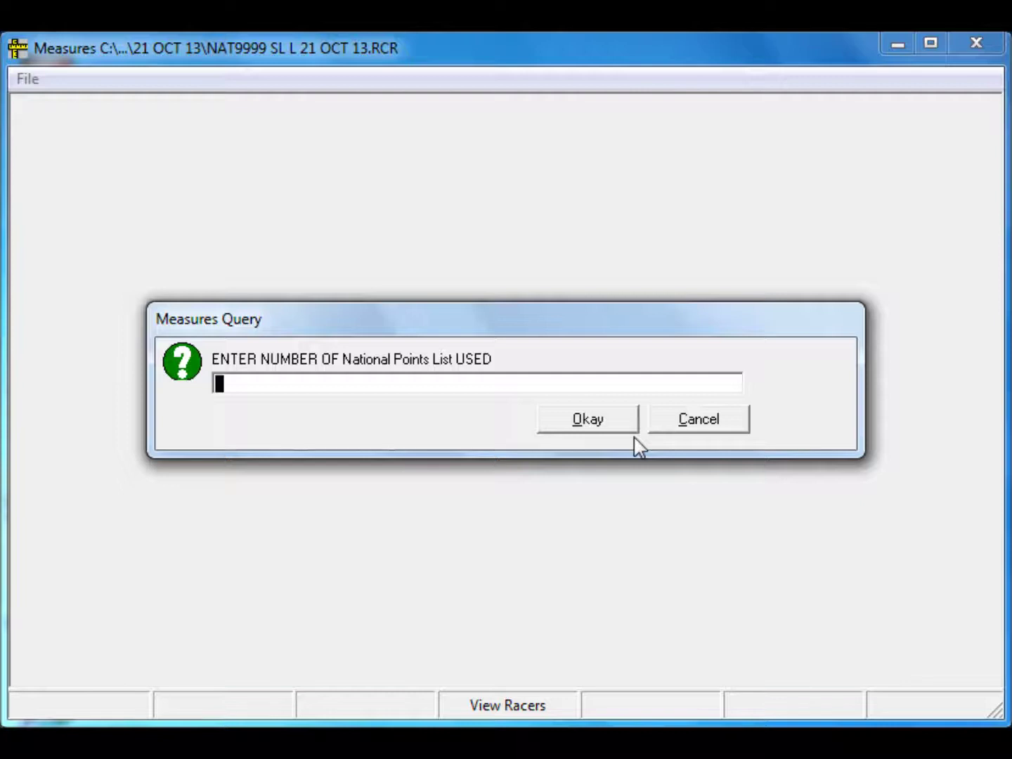
type("1315")
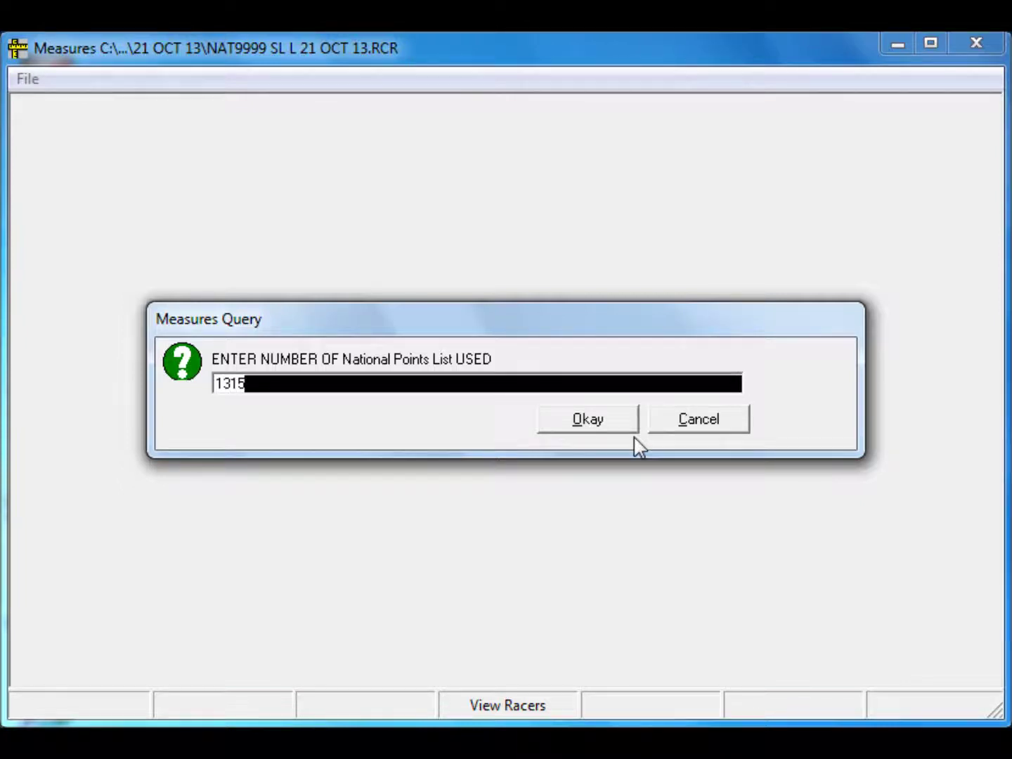
left_click(588, 419)
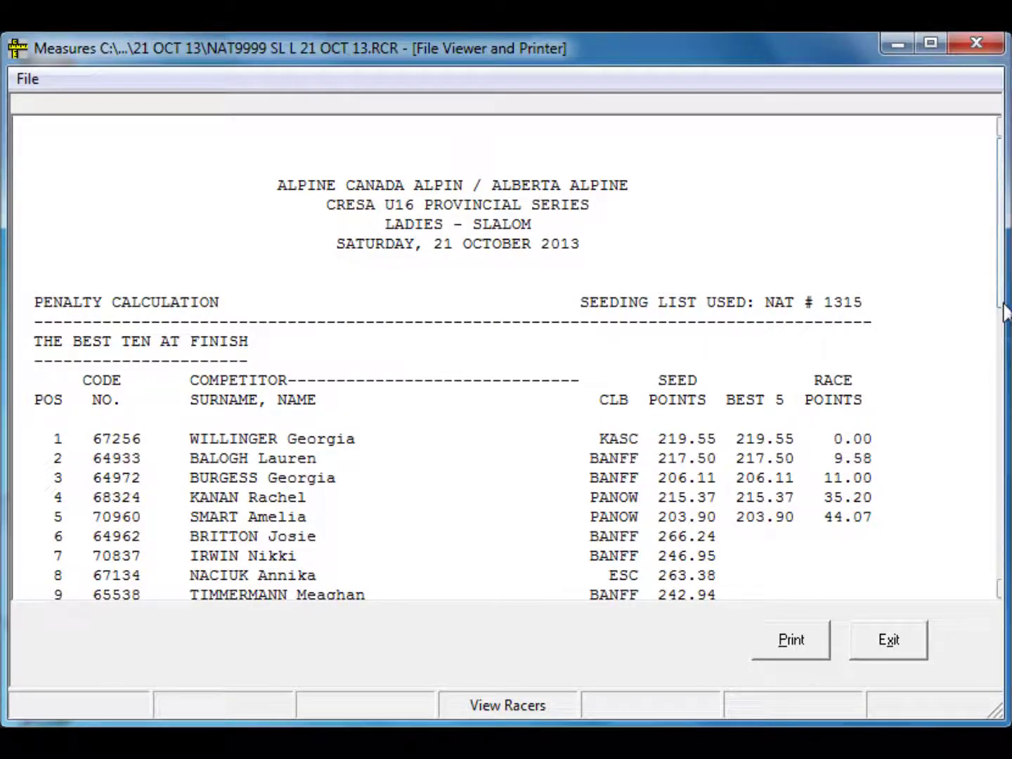
left_click_drag(1004, 302, 1006, 574)
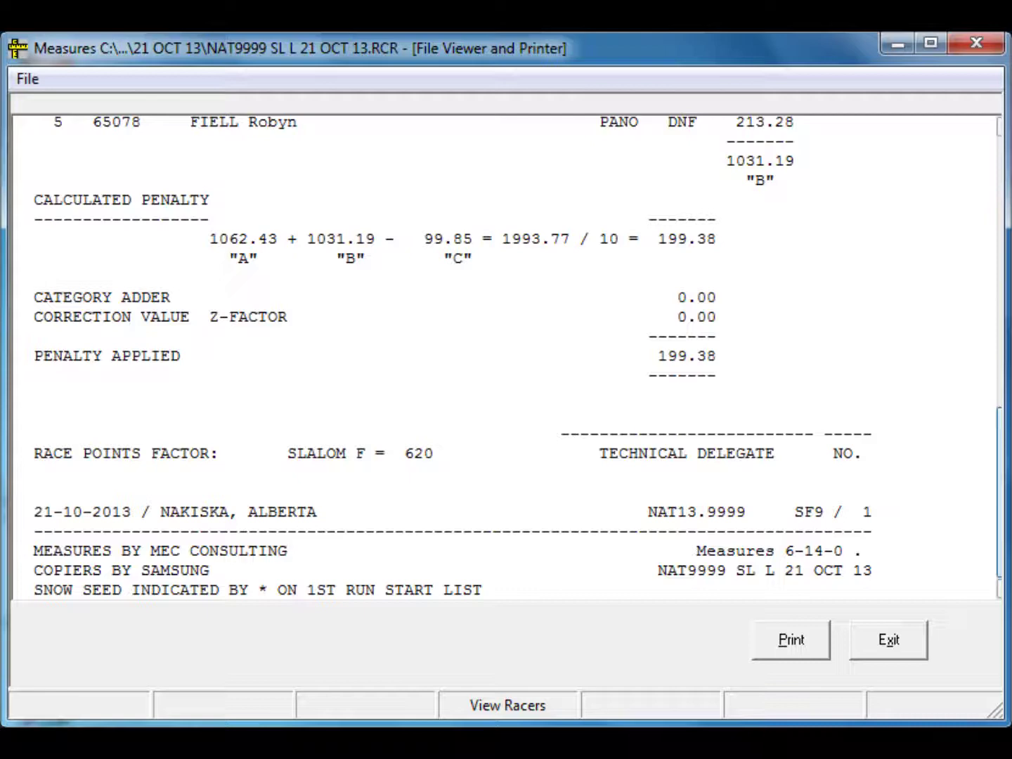
left_click_drag(1006, 571, 983, 472)
left_click(876, 643)
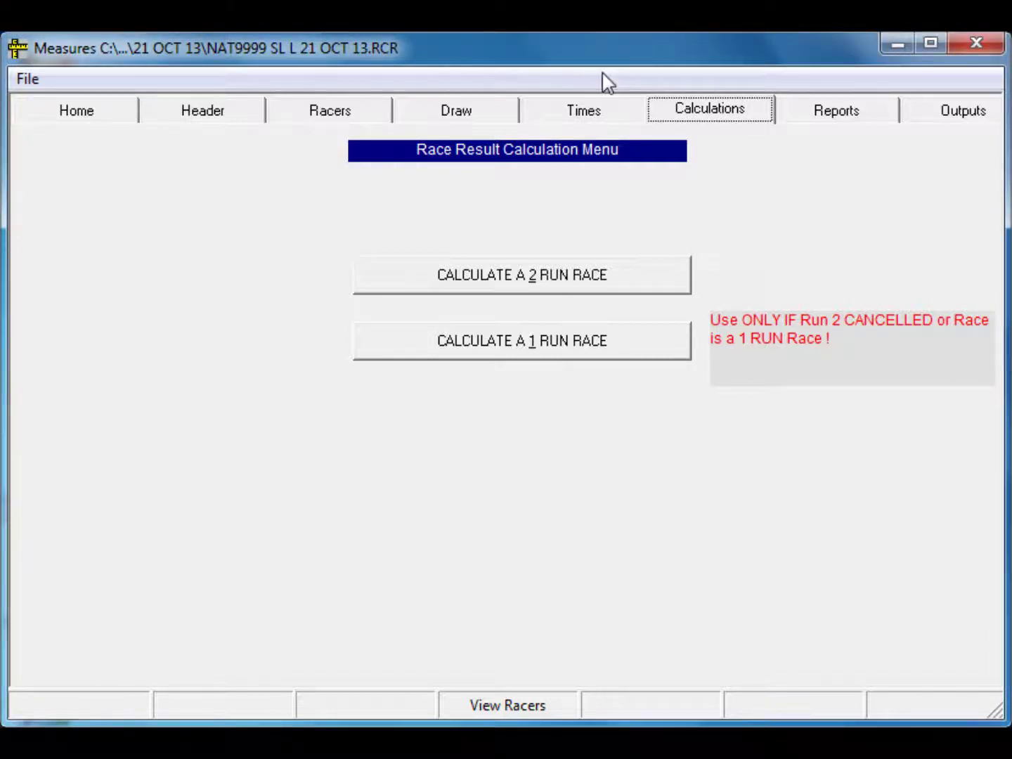
- Generate the two-run official results report without '0000000' carded racers, sorted in finish position order
left_click(848, 117)
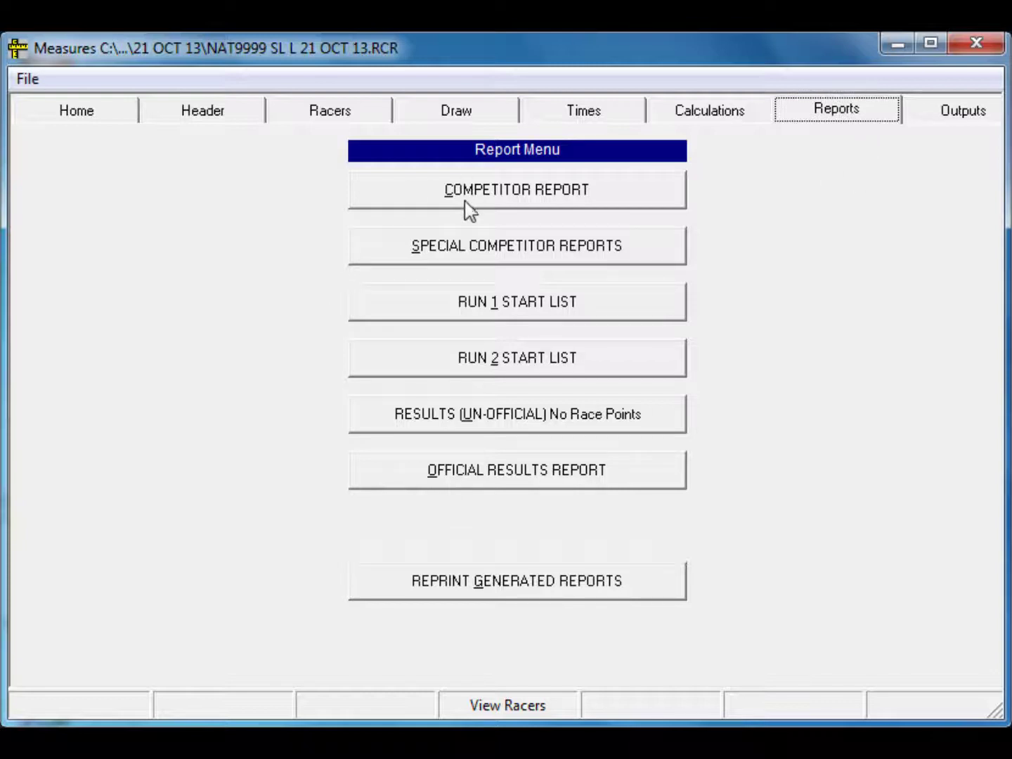
left_click(472, 483)
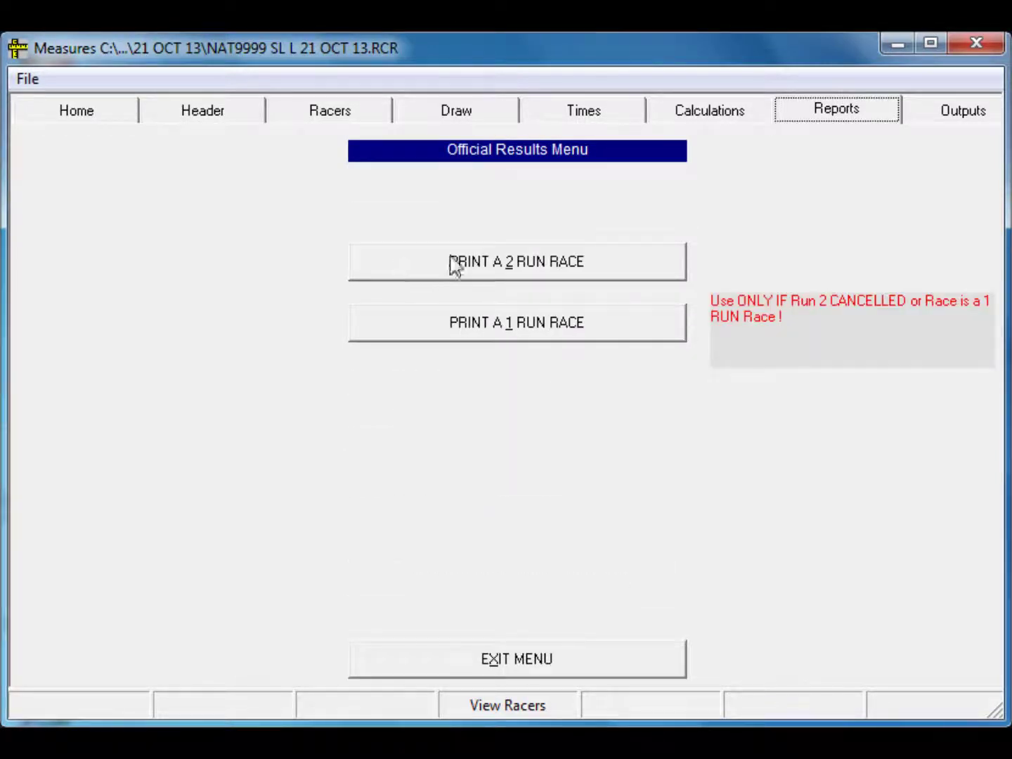
left_click(460, 266)
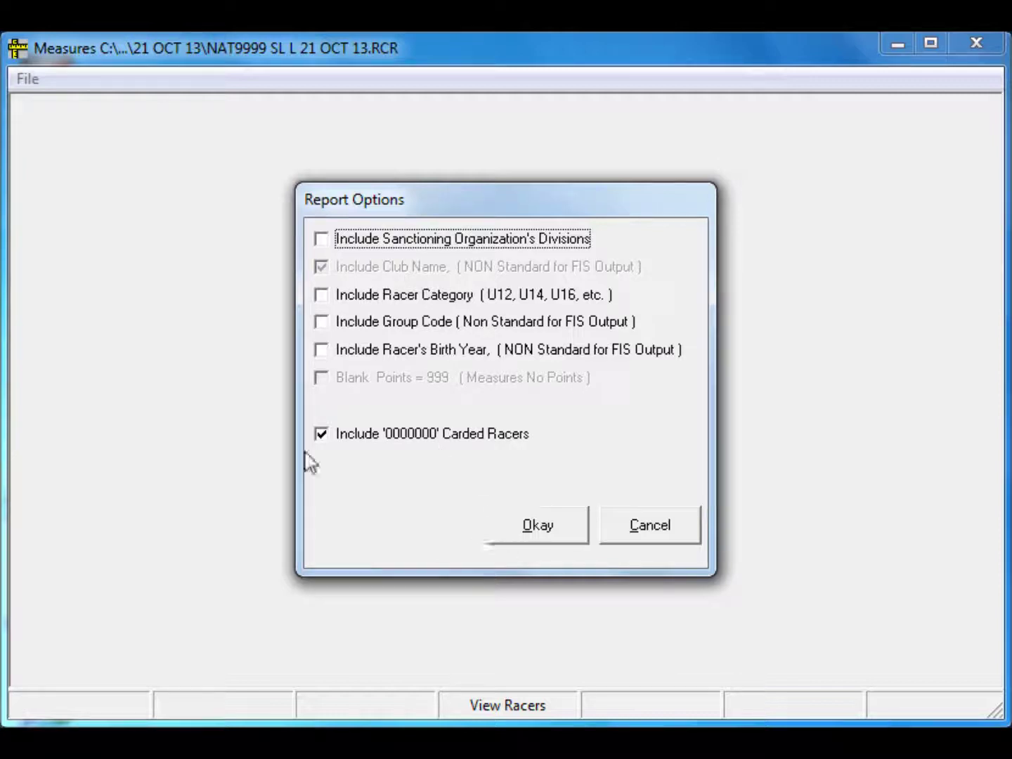
left_click(335, 435)
left_click(334, 435)
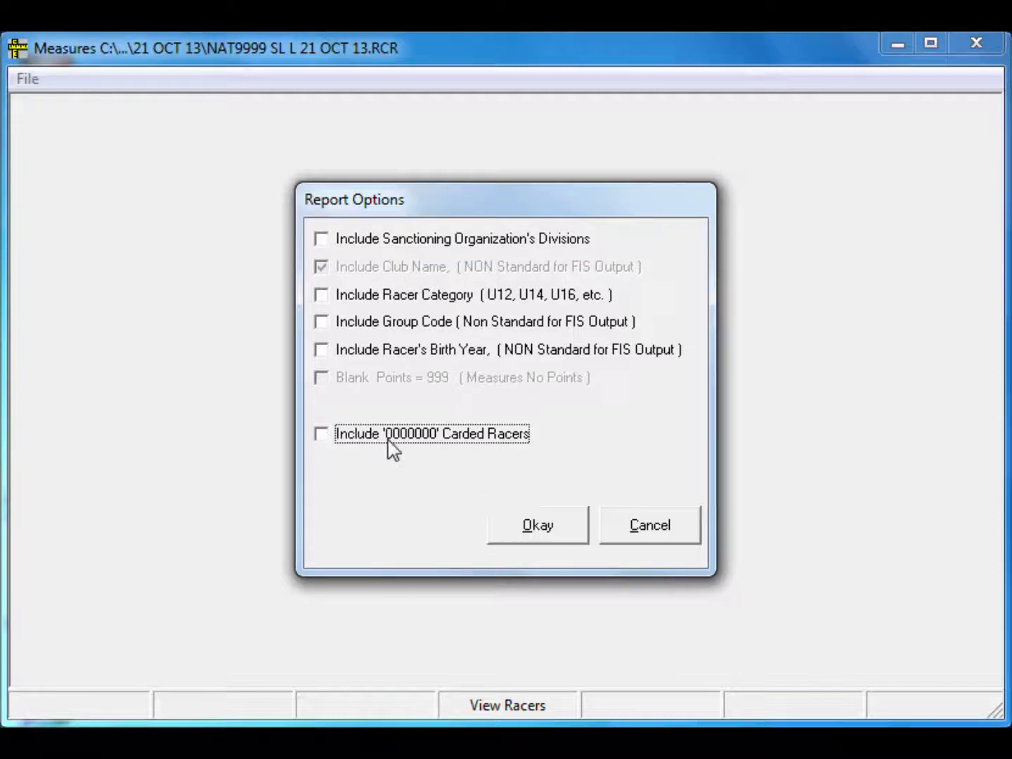
left_click(534, 529)
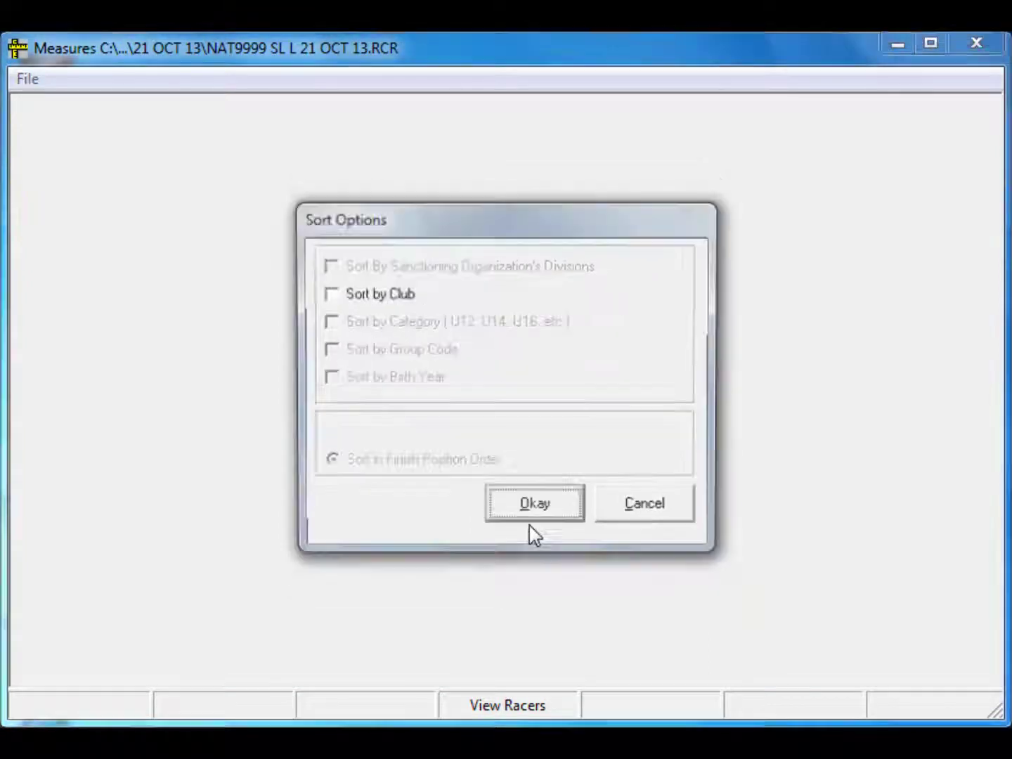
left_click(530, 515)
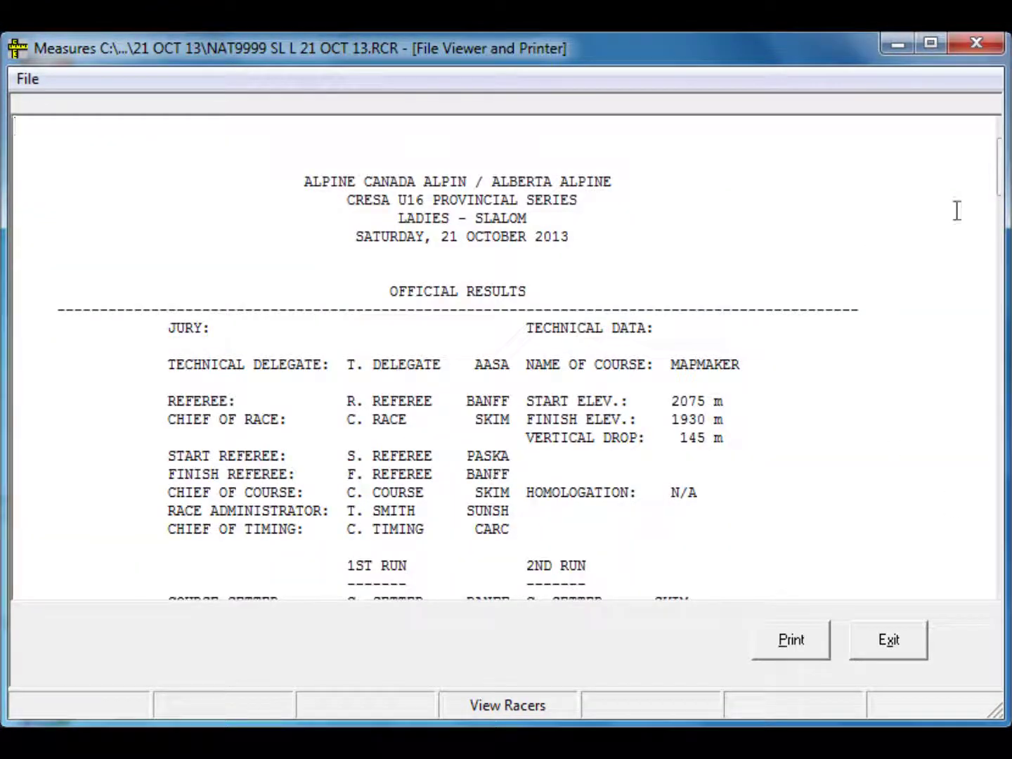
- Look through the official results from the race header to the second-run disqualifications, return to the beginning, and close the report
left_click_drag(1004, 188, 995, 266)
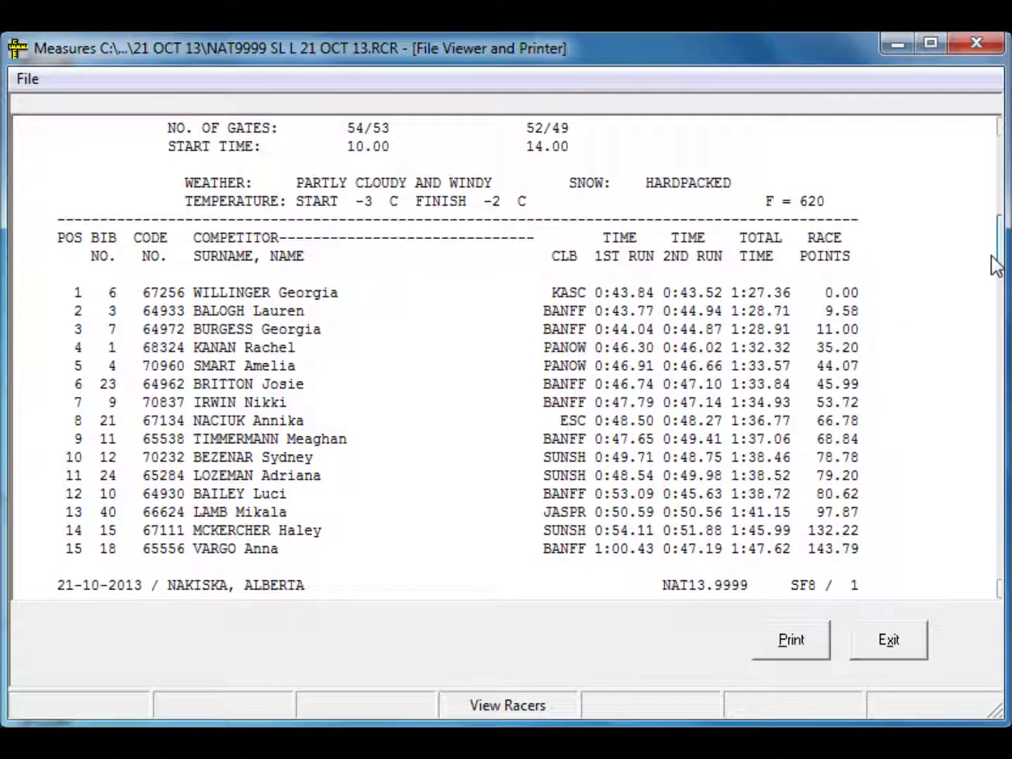
left_click_drag(996, 265, 971, 352)
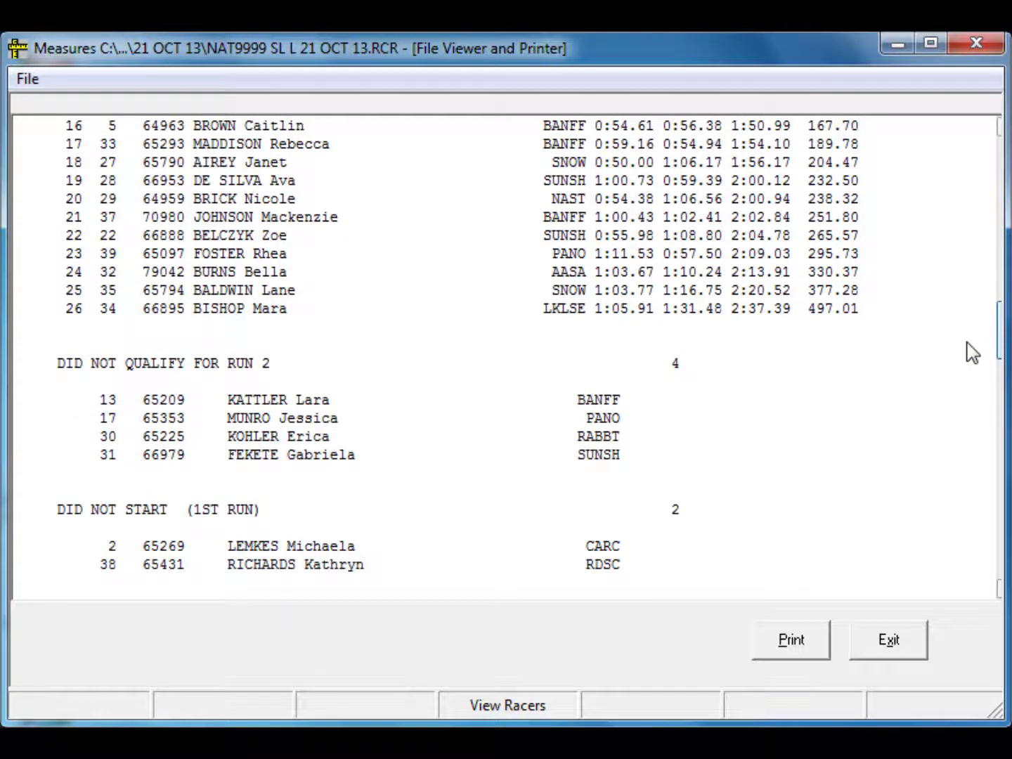
left_click_drag(971, 353, 983, 430)
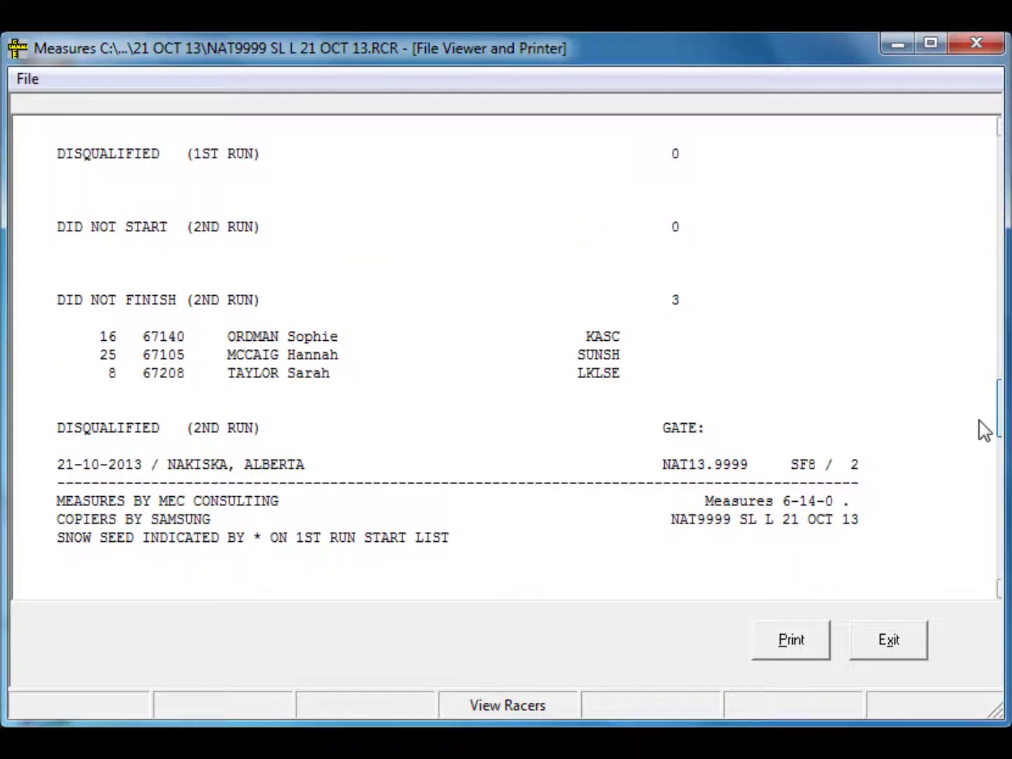
left_click_drag(978, 422, 984, 460)
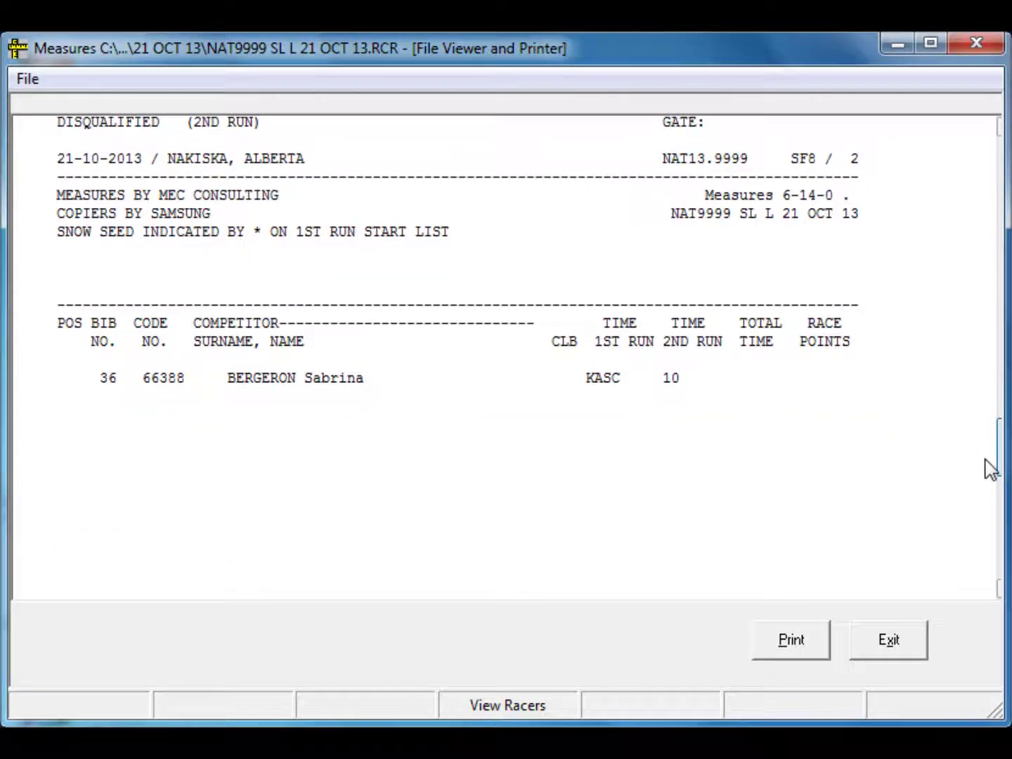
left_click_drag(987, 469, 972, 392)
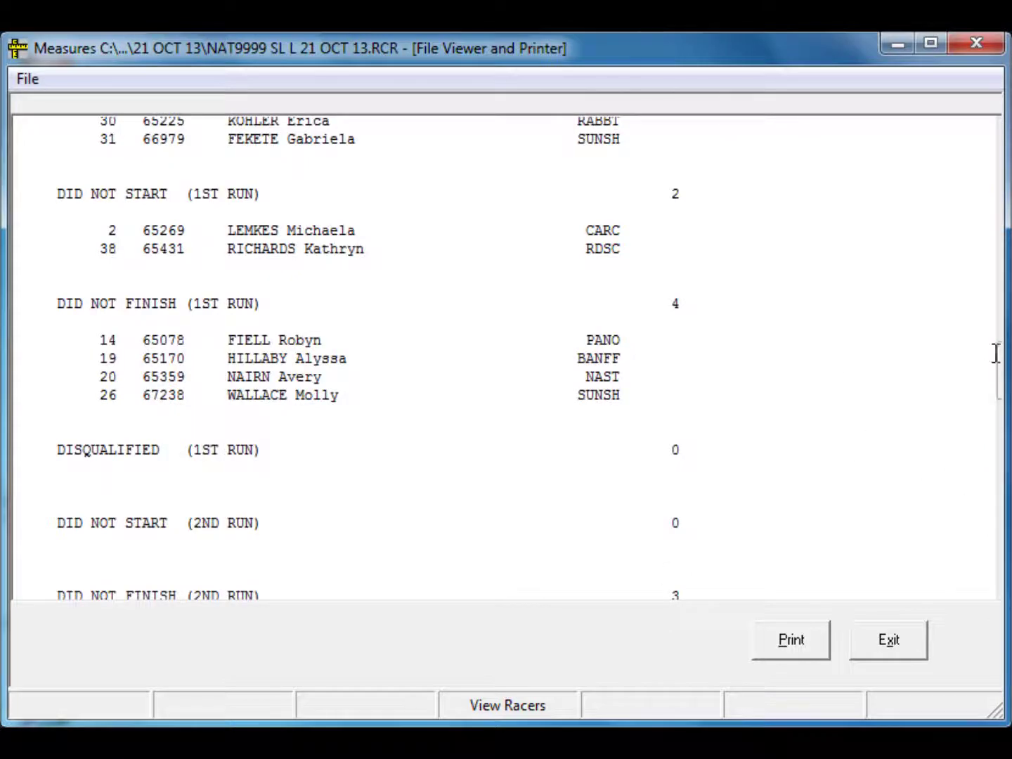
left_click_drag(1002, 375, 994, 151)
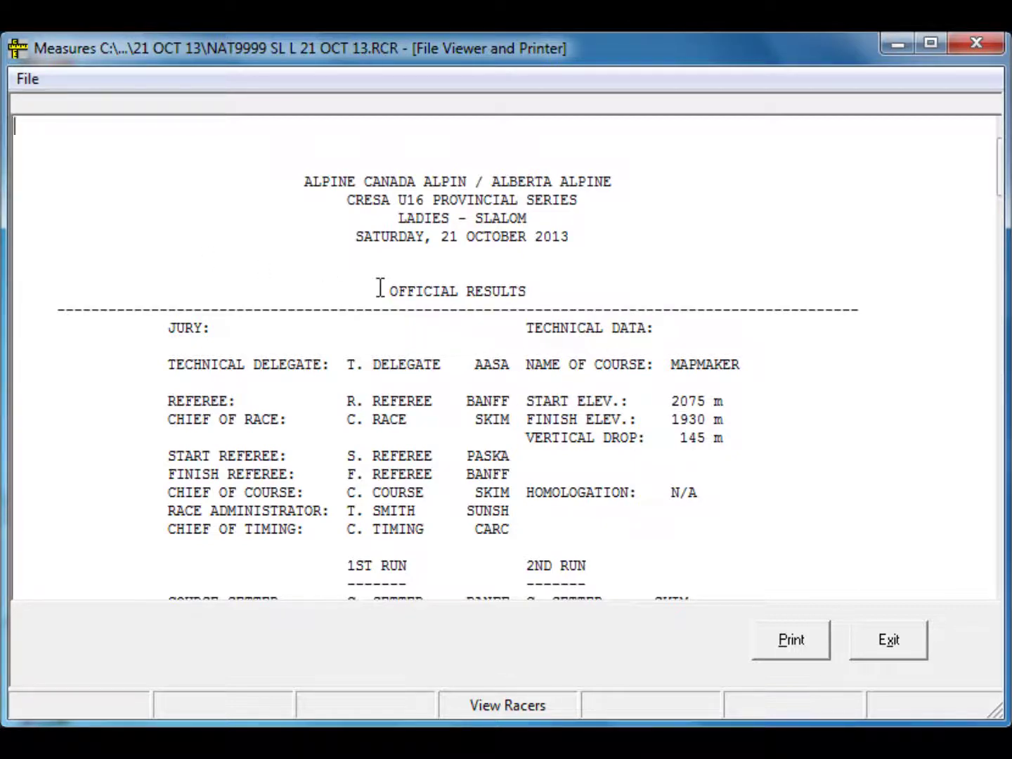
left_click(886, 640)
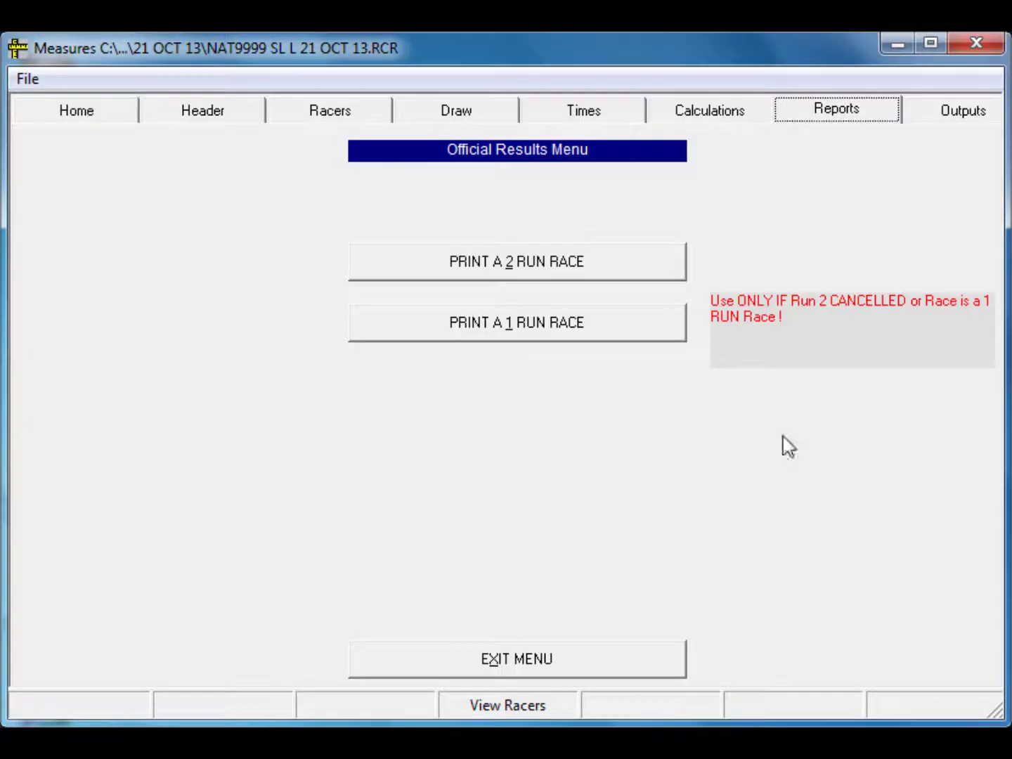
- Generate the two-run official results report again in finish position order, excluding '0000000' carded racers
key("Left")
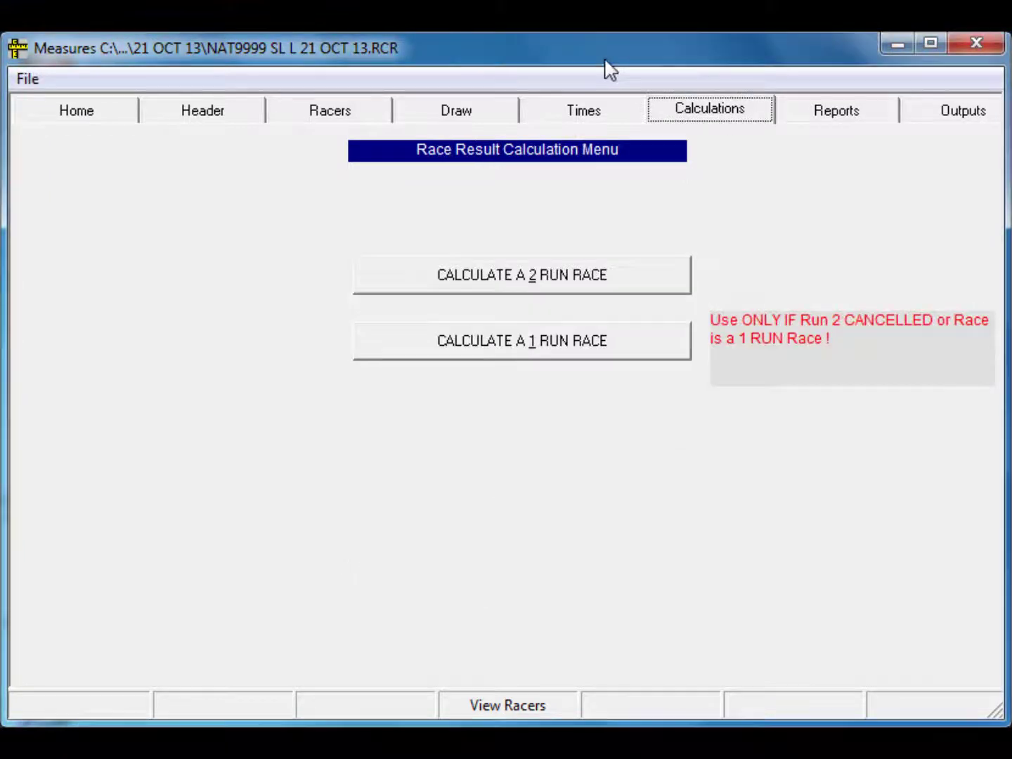
left_click(848, 117)
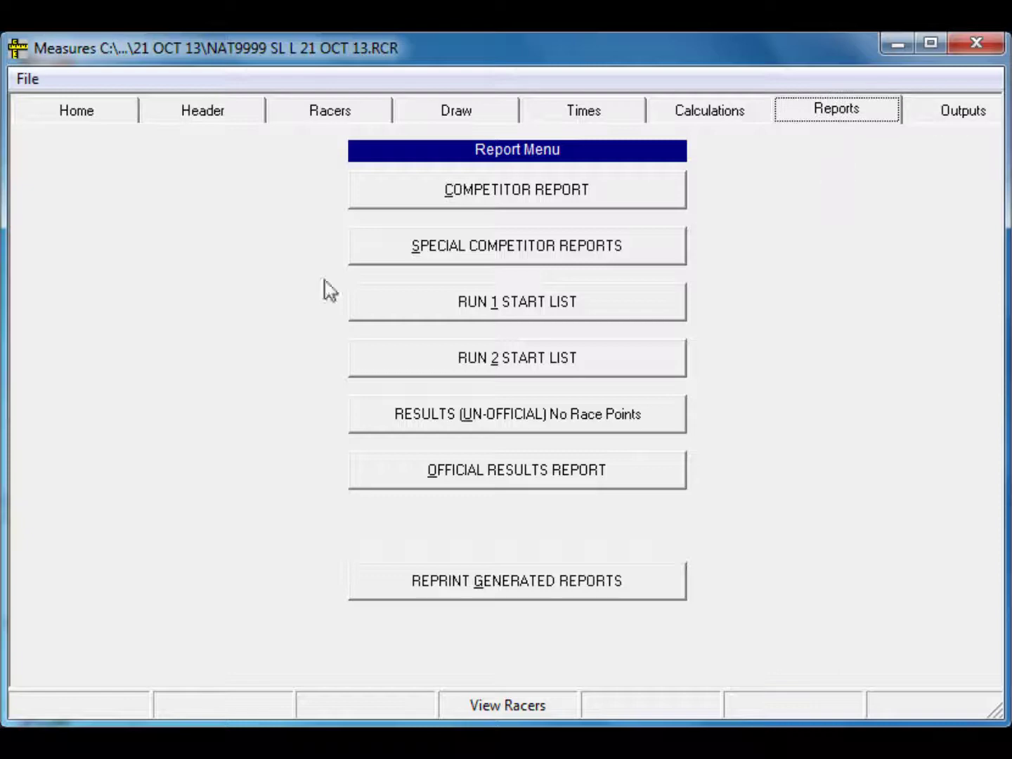
left_click(470, 481)
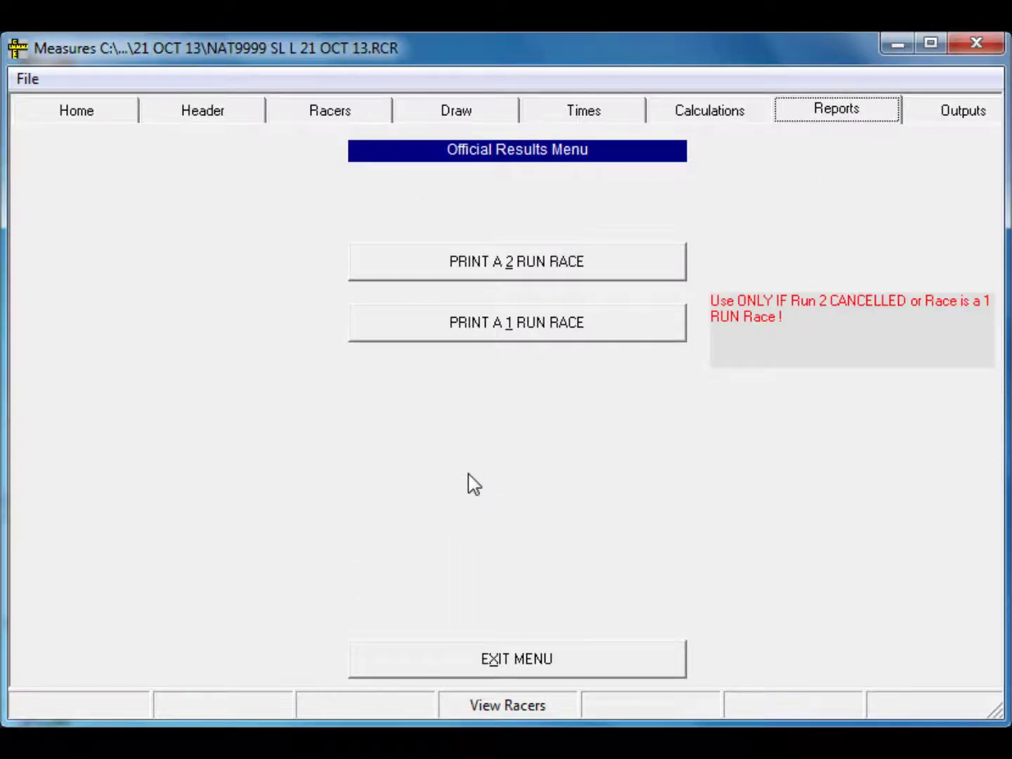
left_click(460, 265)
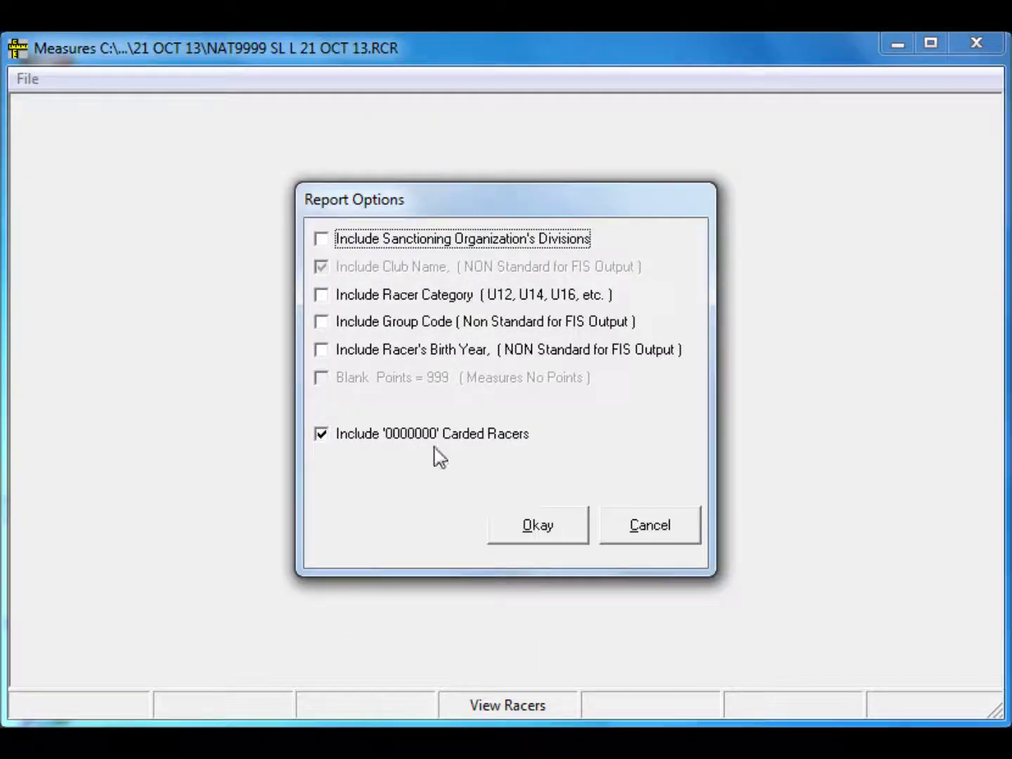
left_click(335, 433)
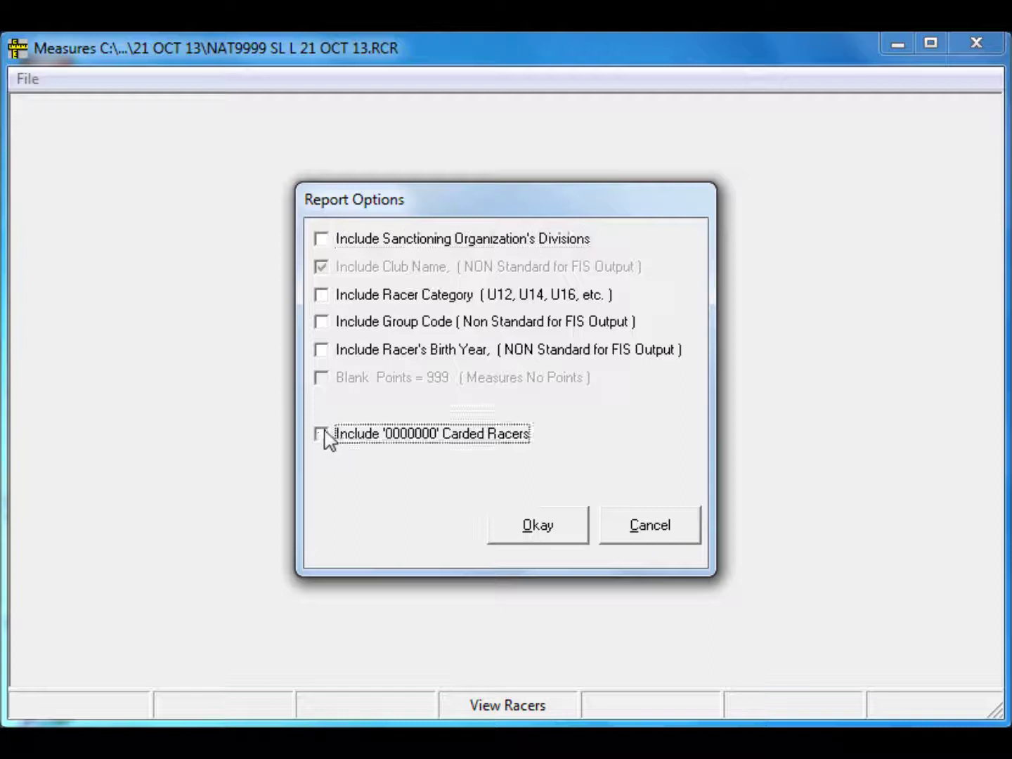
left_click(532, 529)
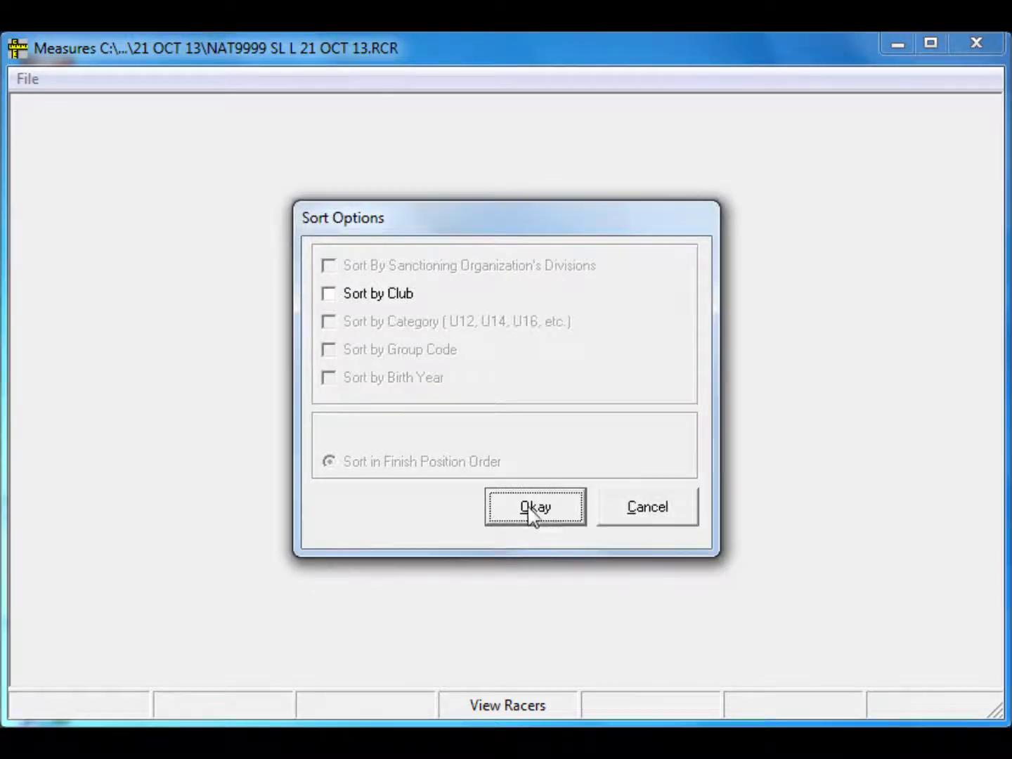
left_click(532, 518)
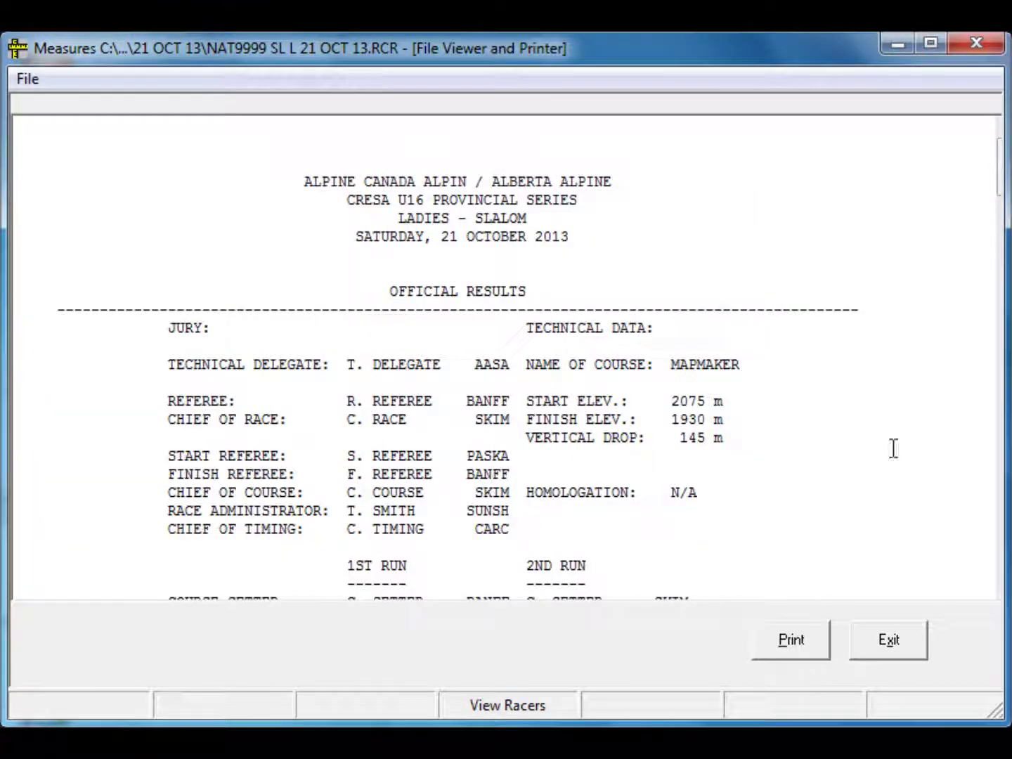
- Review the regenerated official results, including the finishers and the did-not-qualify, did-not-start, did-not-finish and disqualified lists, and close the report
scroll(1002, 212, "down", 2)
left_click_drag(1003, 212, 996, 266)
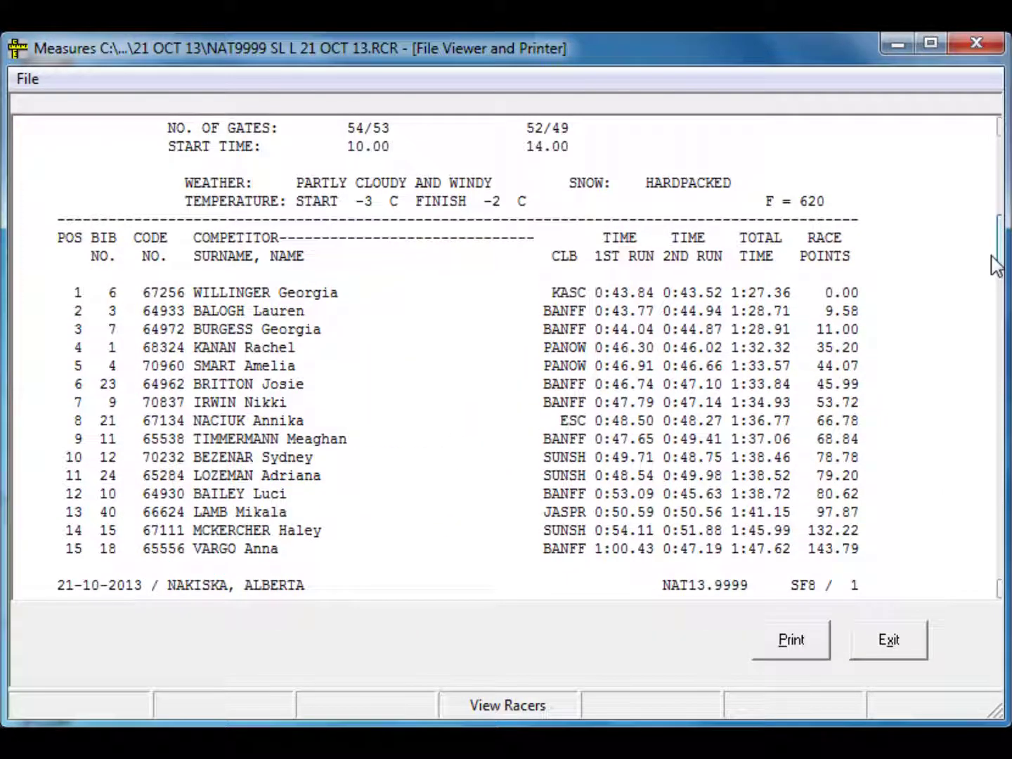
left_click_drag(995, 266, 971, 352)
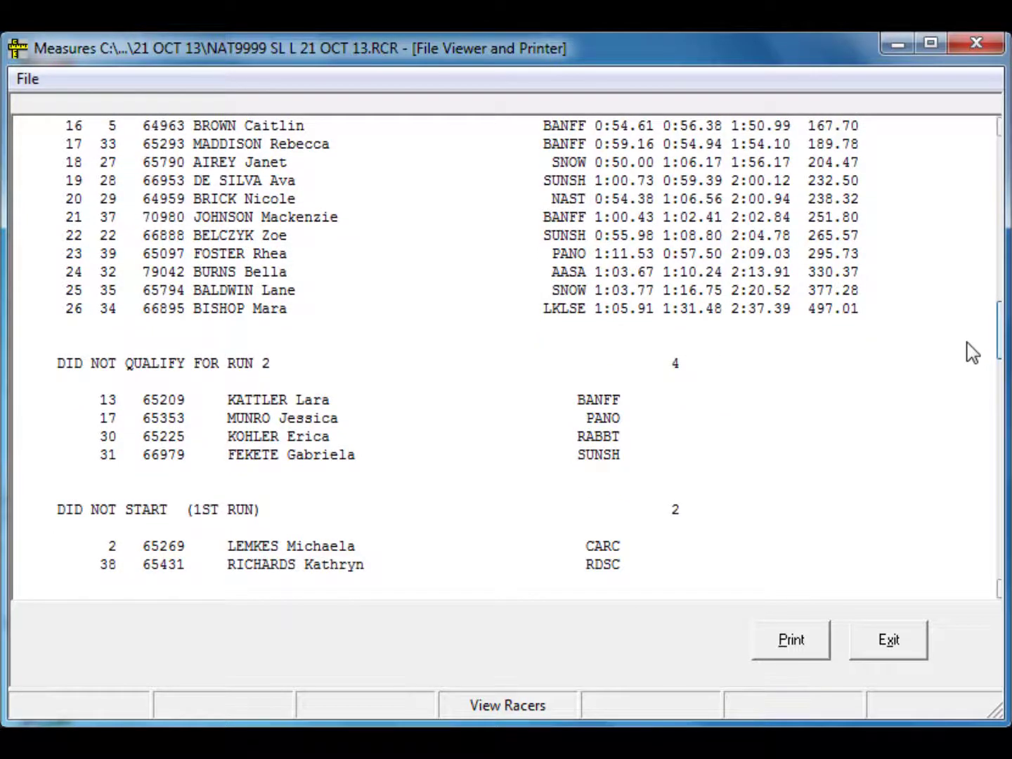
left_click_drag(971, 350, 979, 421)
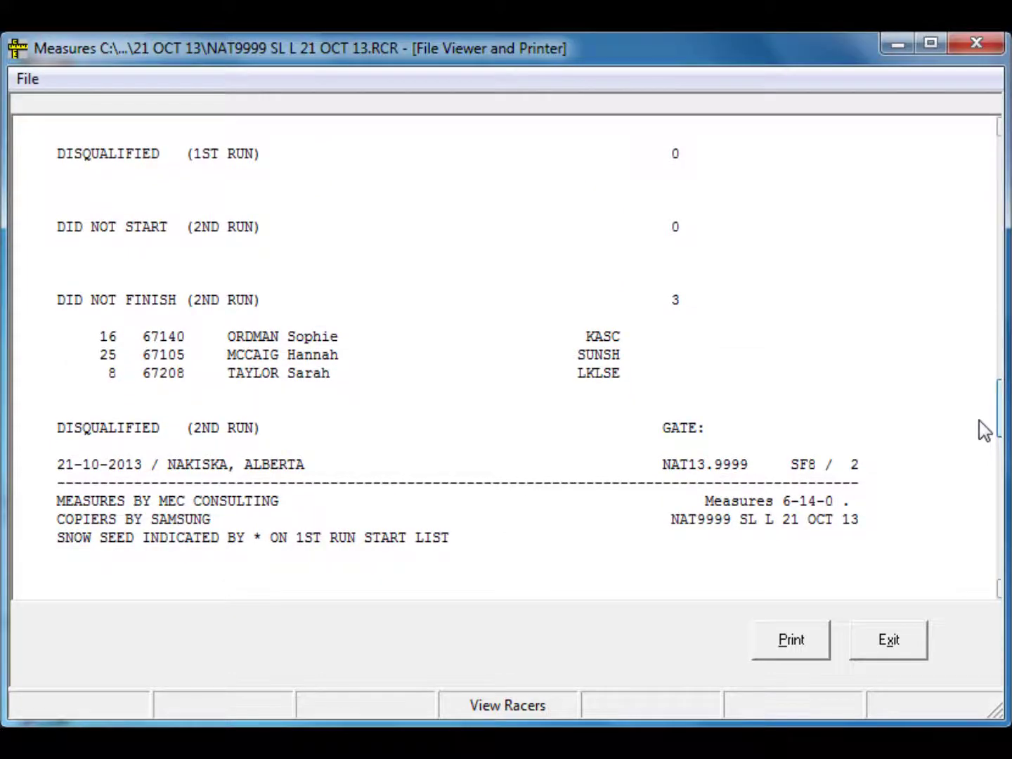
left_click_drag(983, 430, 989, 469)
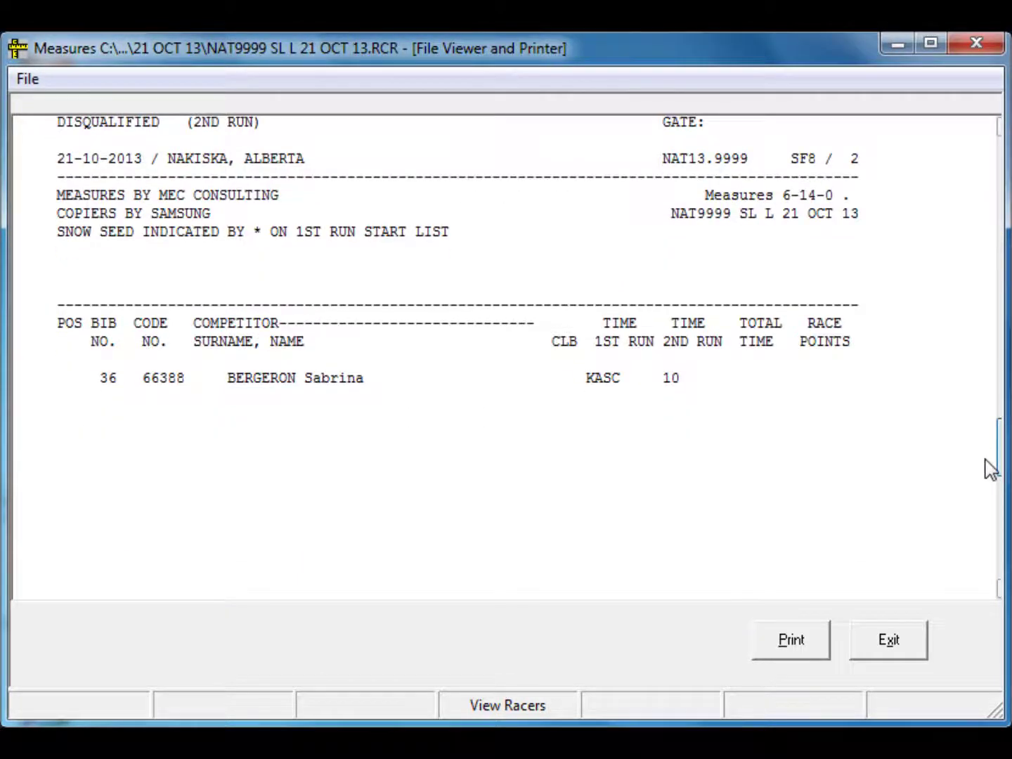
left_click_drag(991, 469, 974, 409)
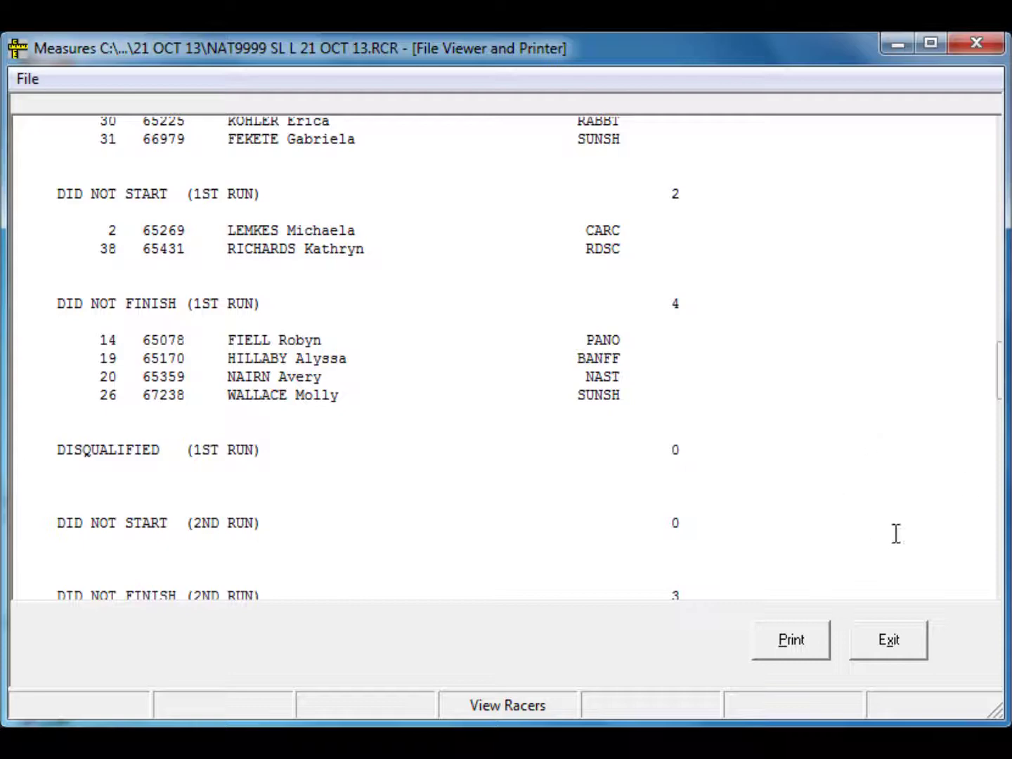
left_click_drag(1000, 374, 946, 178)
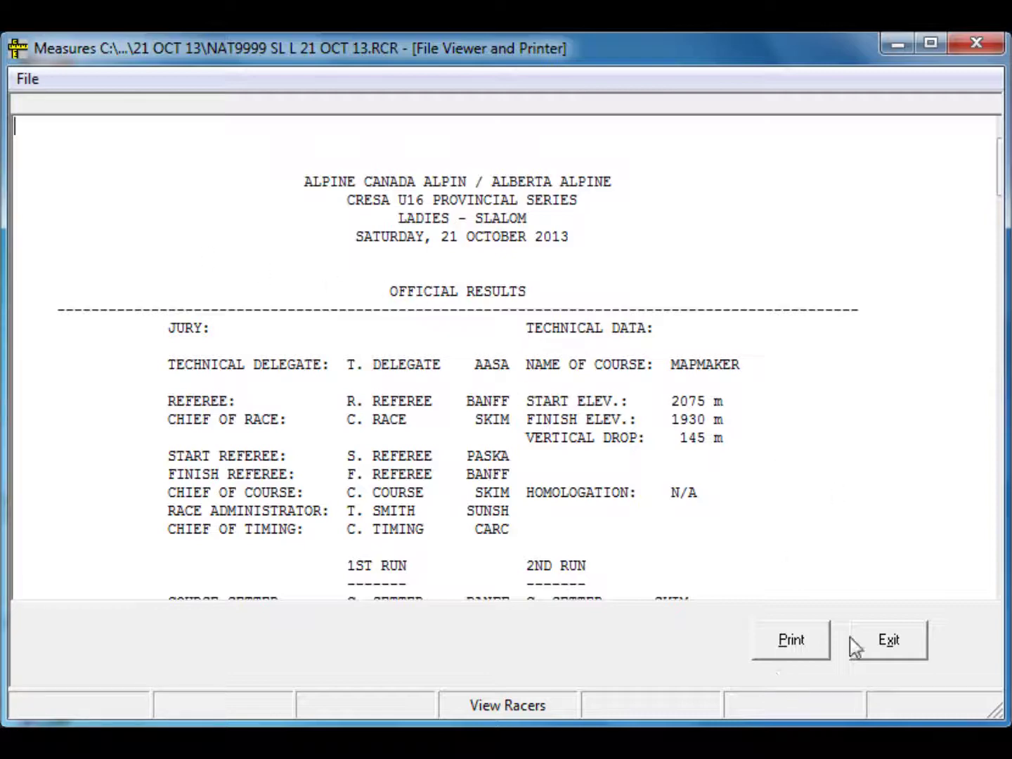
left_click(886, 648)
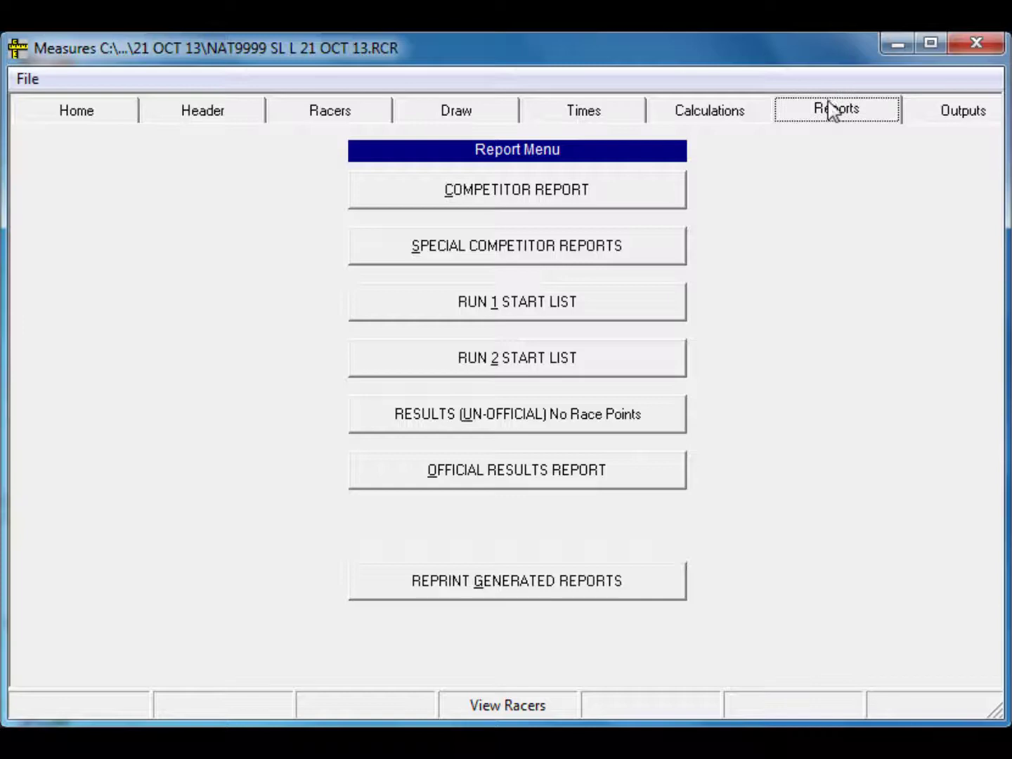
- Generate the special competitor report for start minus finish ranking, view it, and close it
left_click(479, 250)
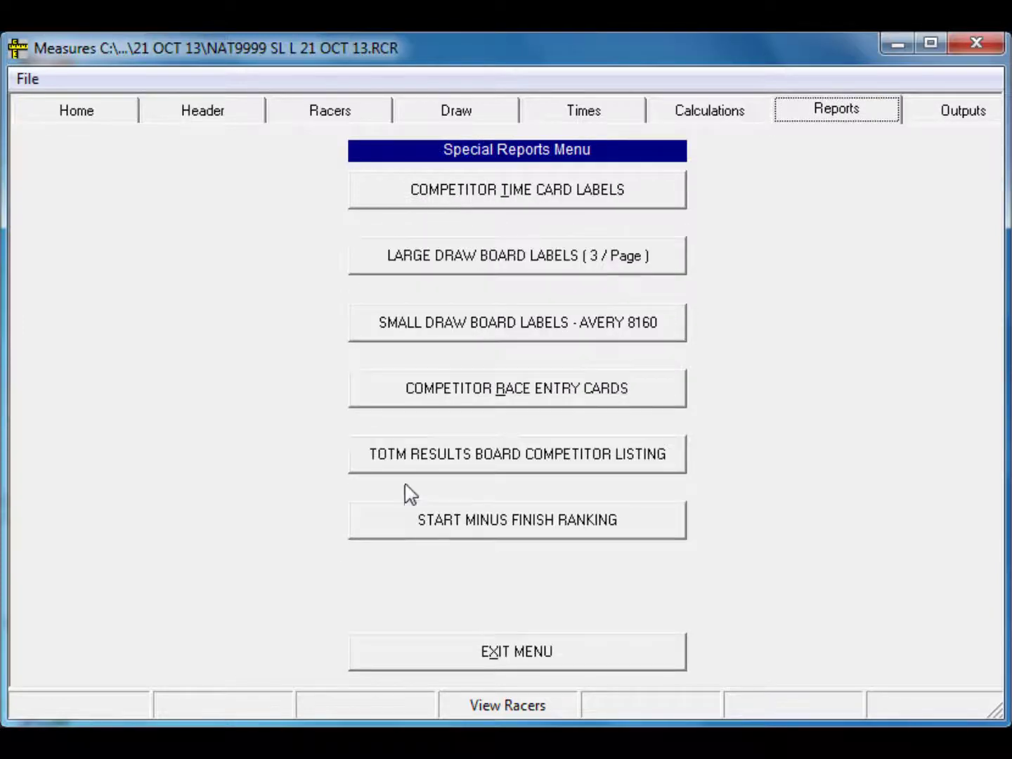
left_click(437, 527)
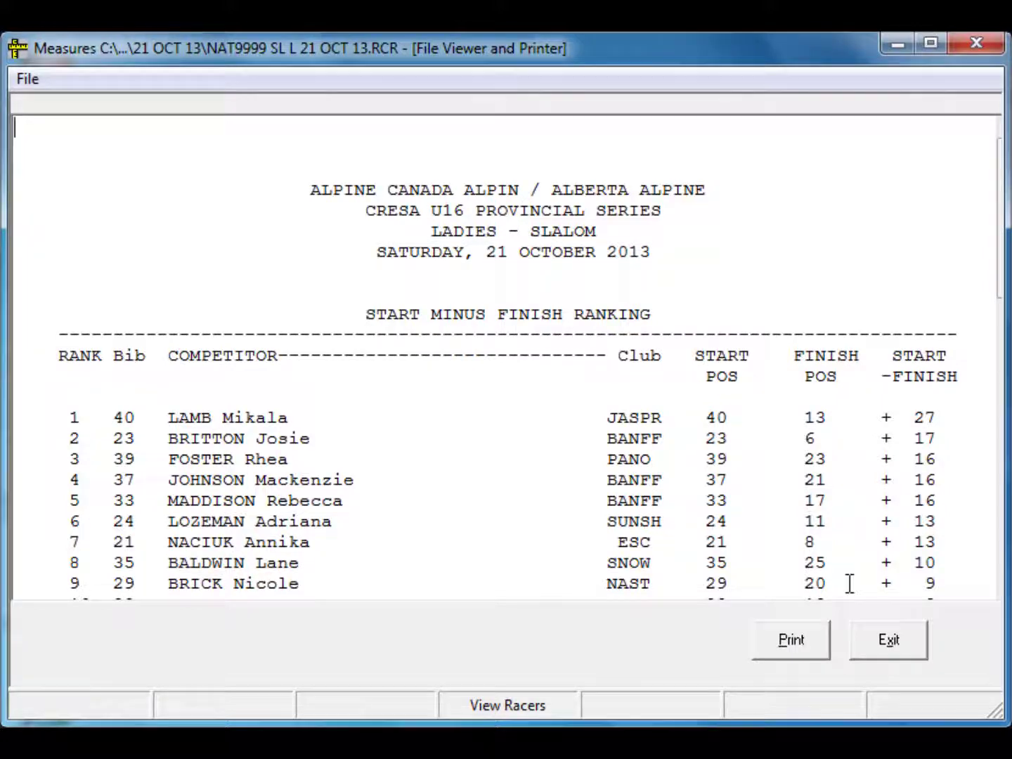
key("alt+x")
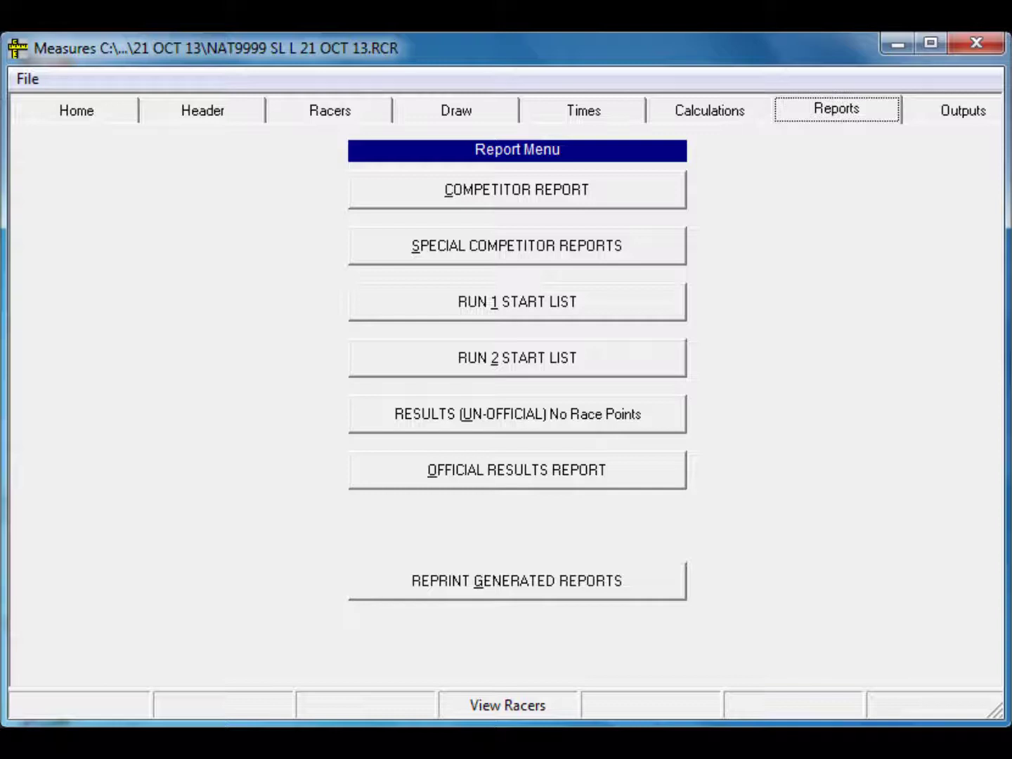
left_click(952, 118)
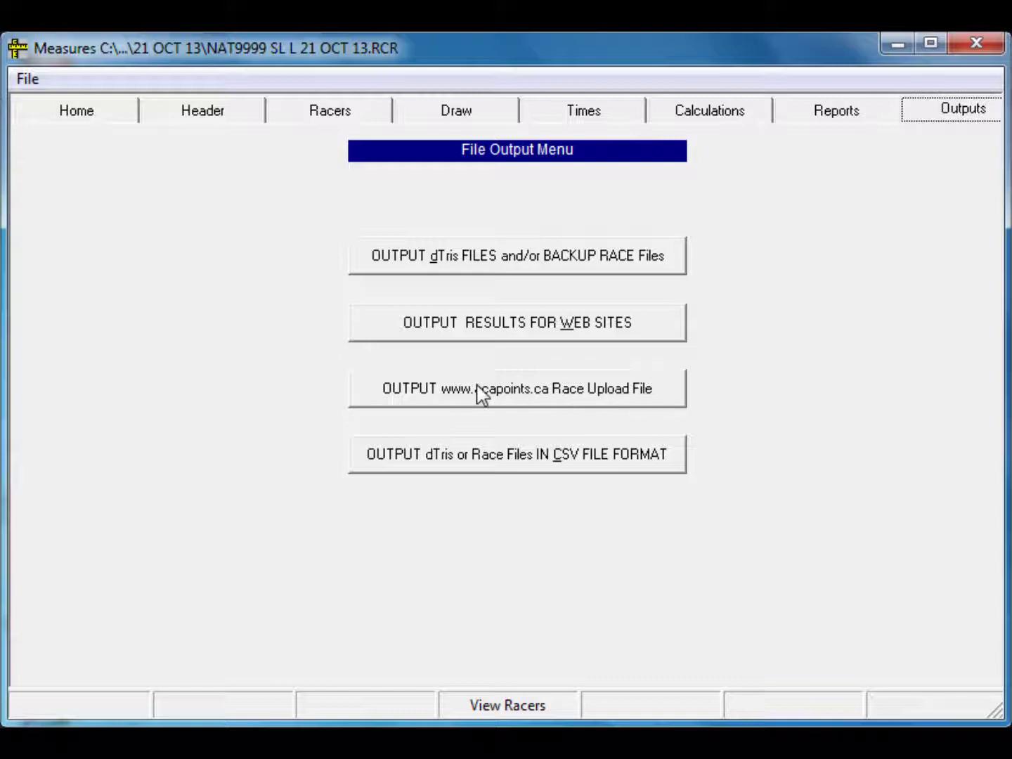
left_click(534, 396)
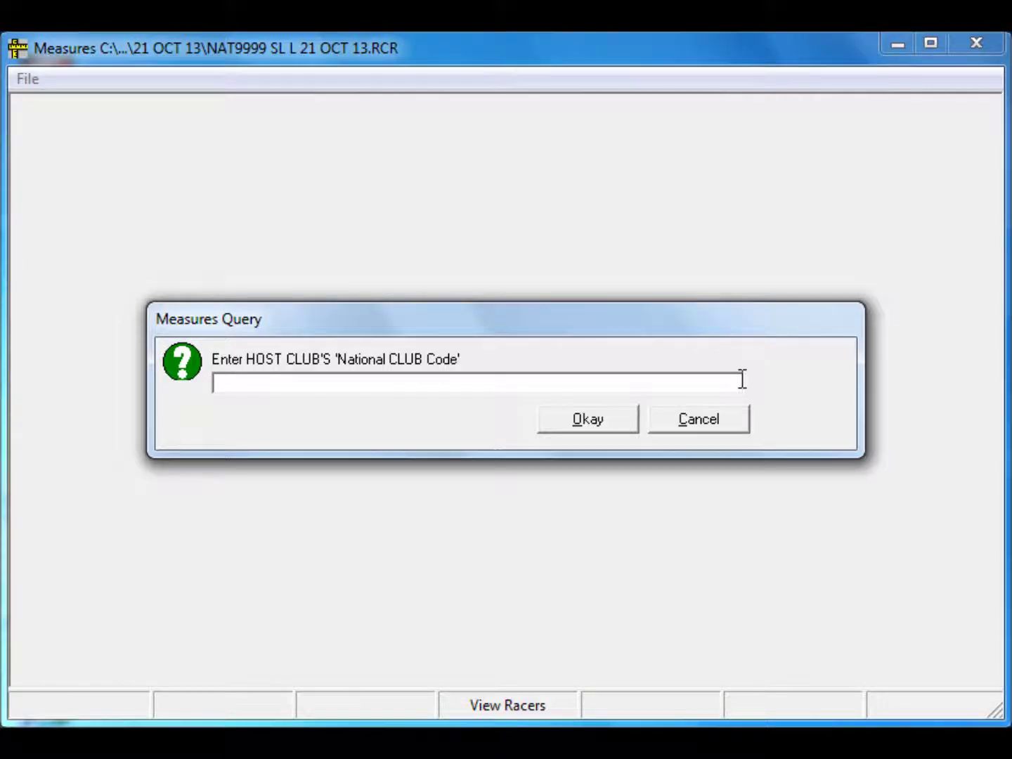
type("CARC")
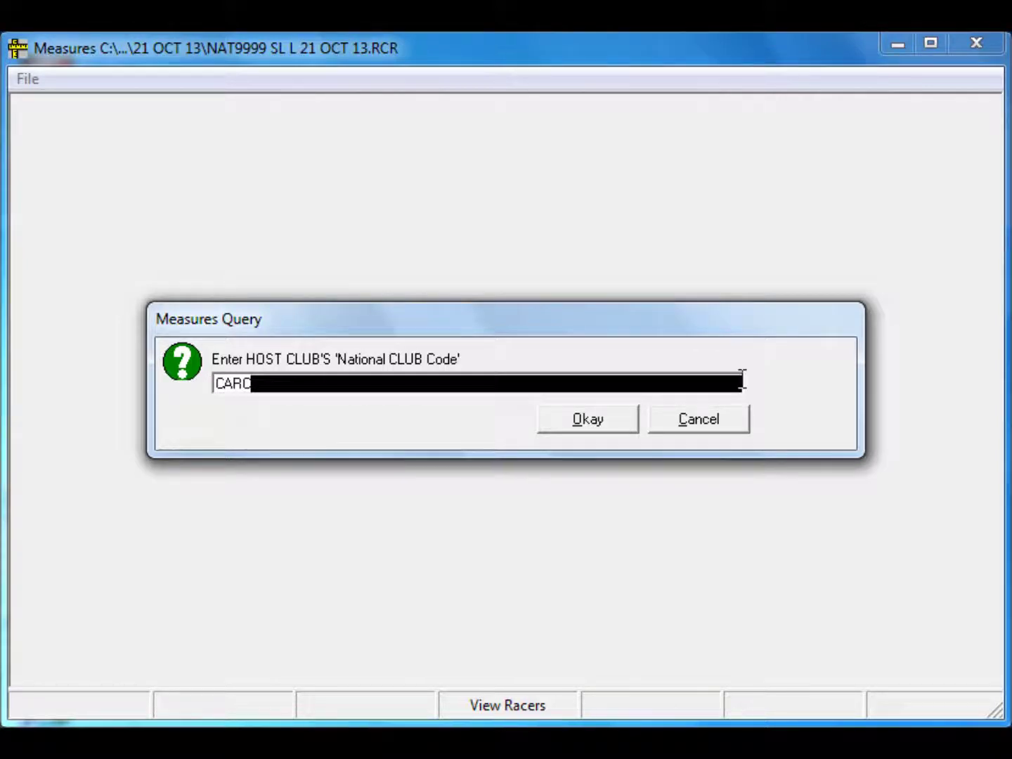
key("Return")
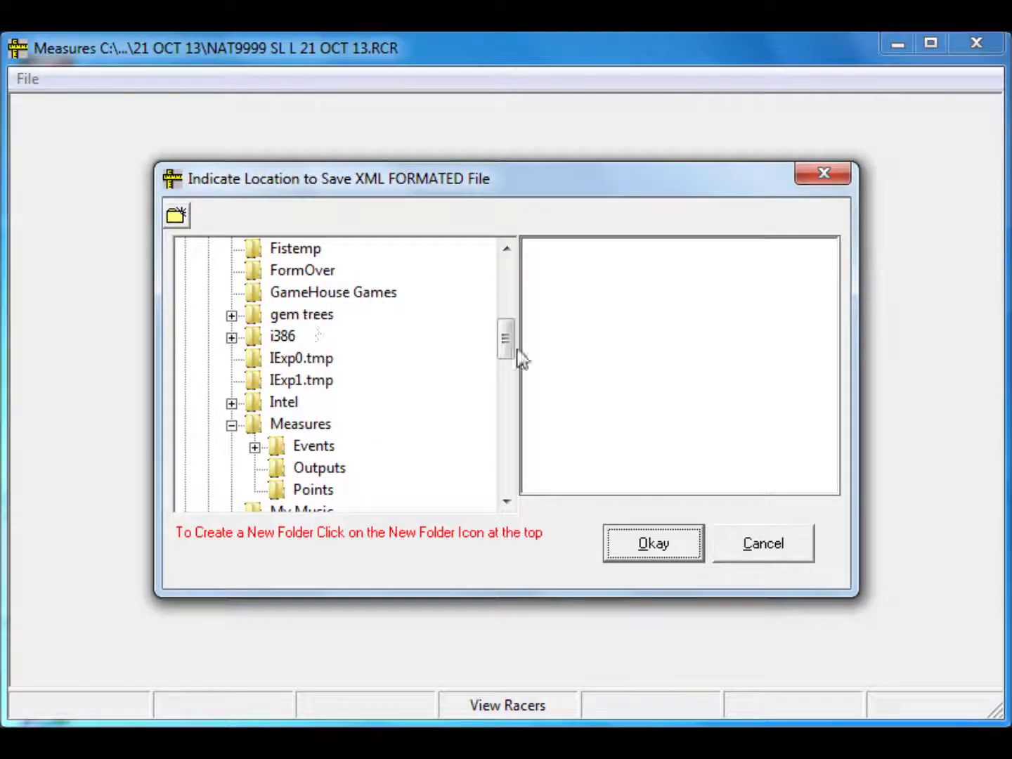
- Choose the 21 Oct 13 folder inside measures tutorial as the XML file's save location and accept the path
left_click_drag(506, 344, 517, 497)
left_click(216, 321)
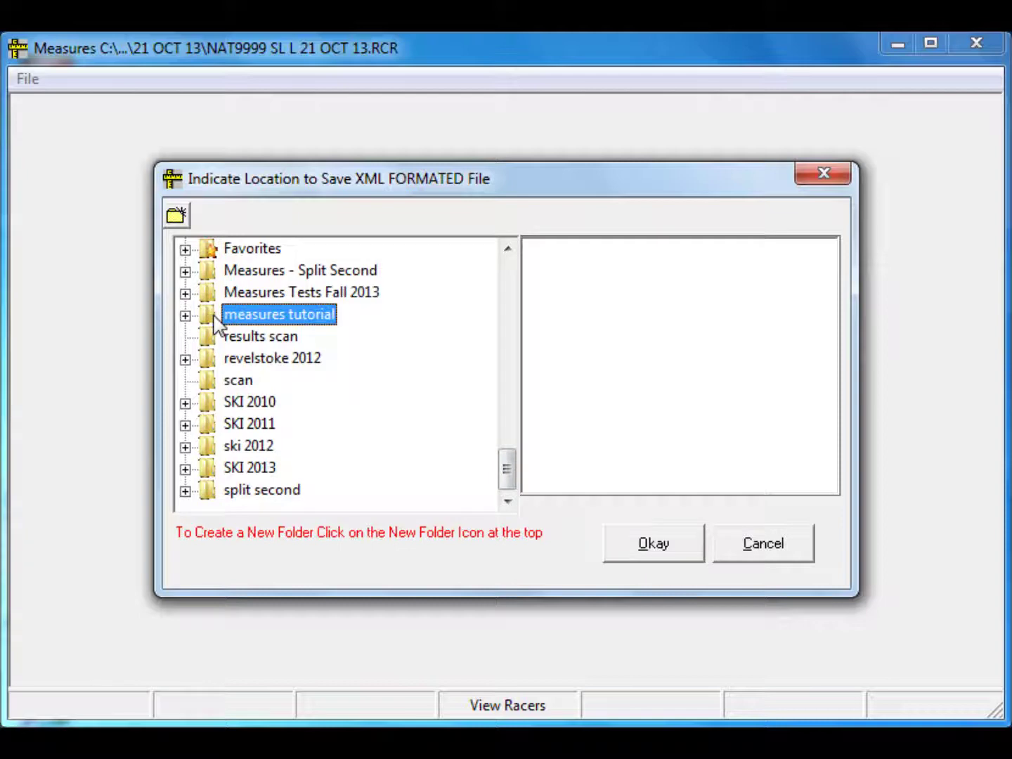
left_click(186, 316)
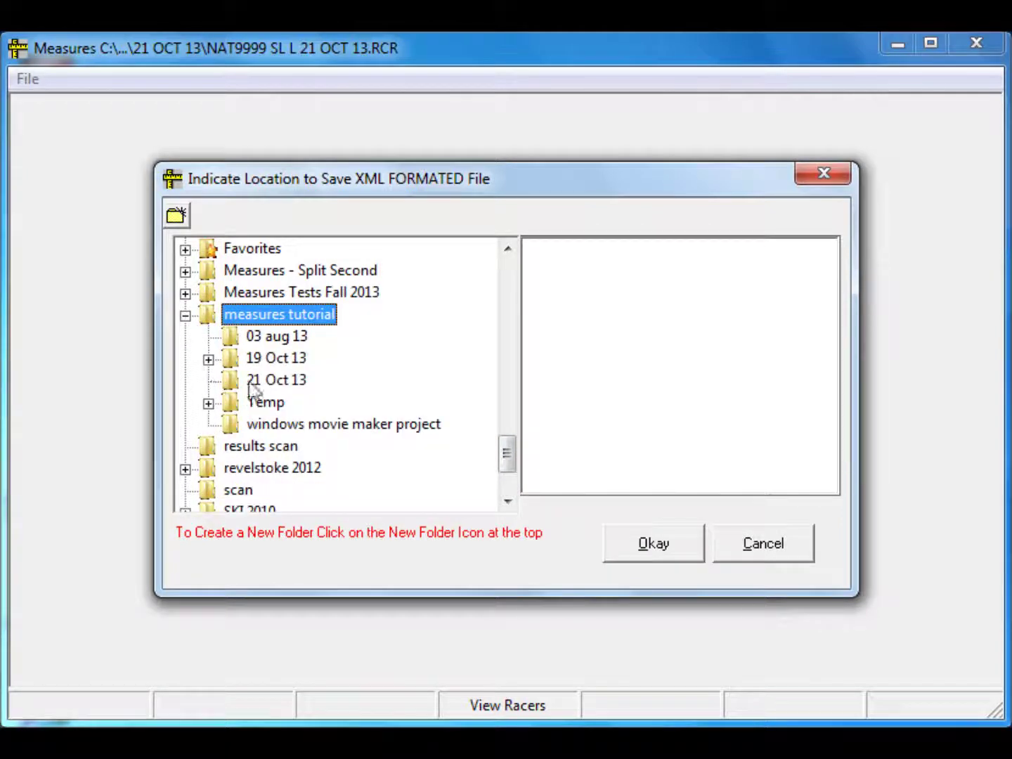
left_click(251, 382)
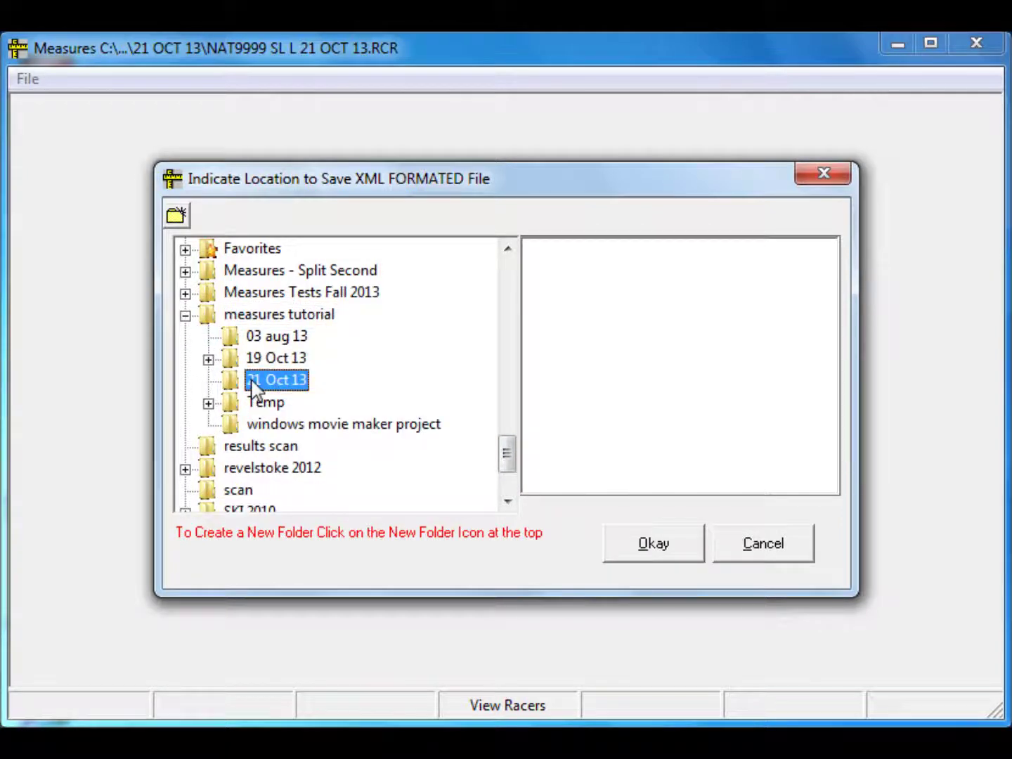
left_click(655, 546)
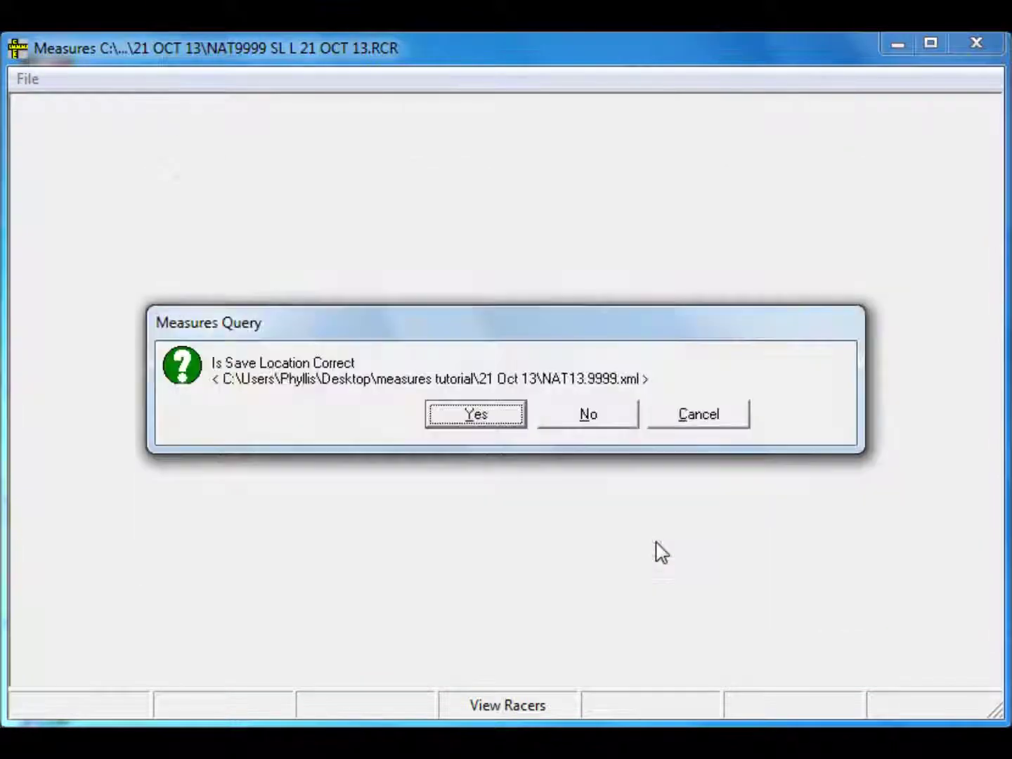
left_click(464, 414)
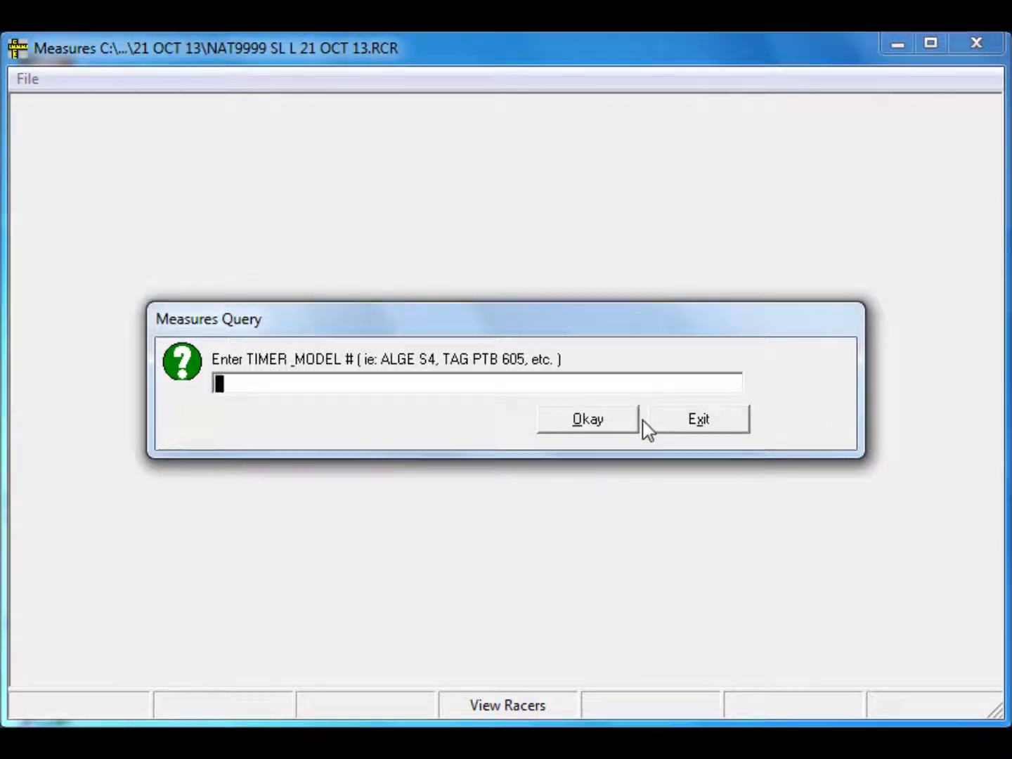
- Enter ALGE S4 as the timer model and 1315 as the national points list, and complete the XML file output
type("ALGHE")
key("BackSpace")
key("BackSpace")
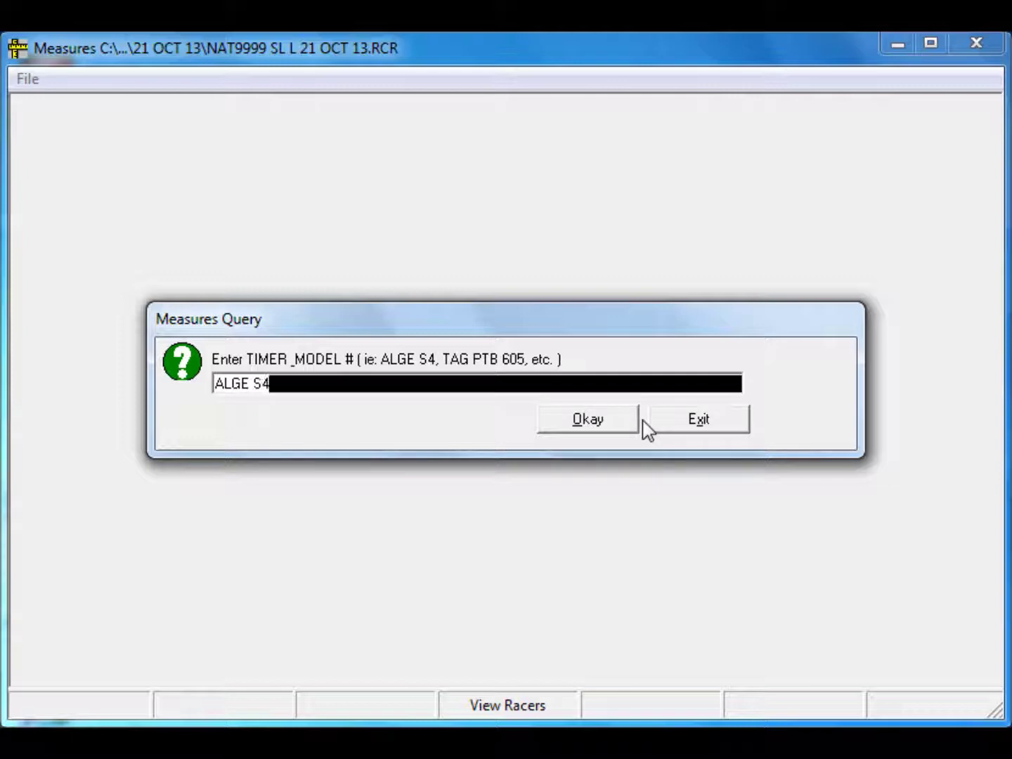
key("Return")
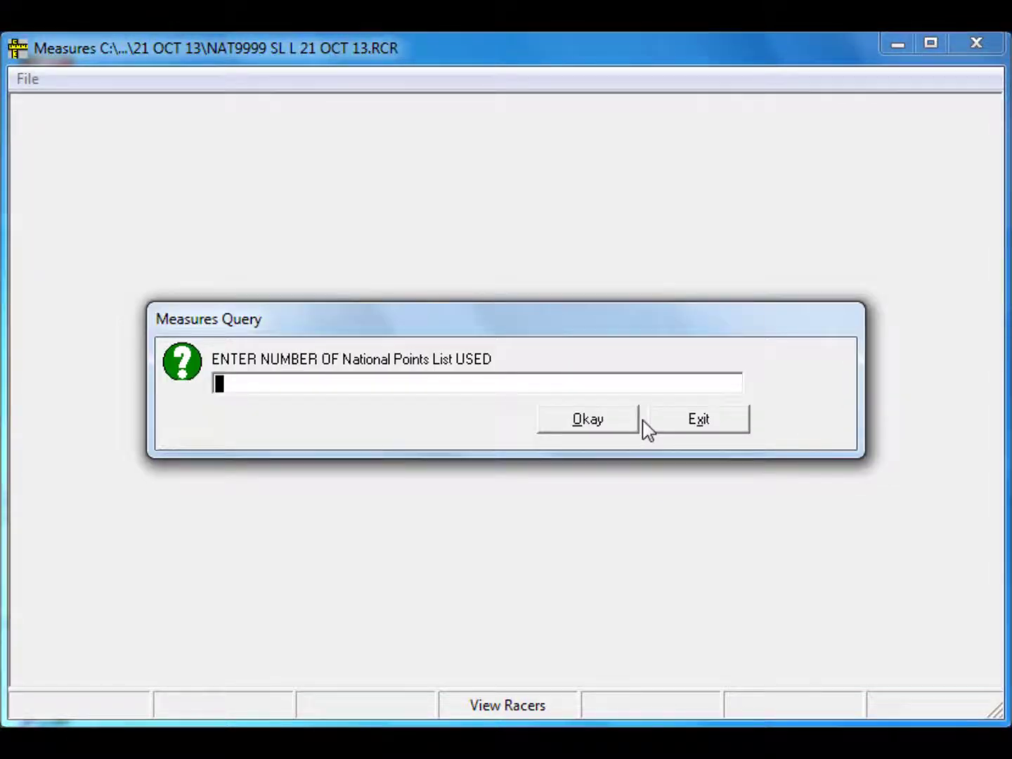
type("1")
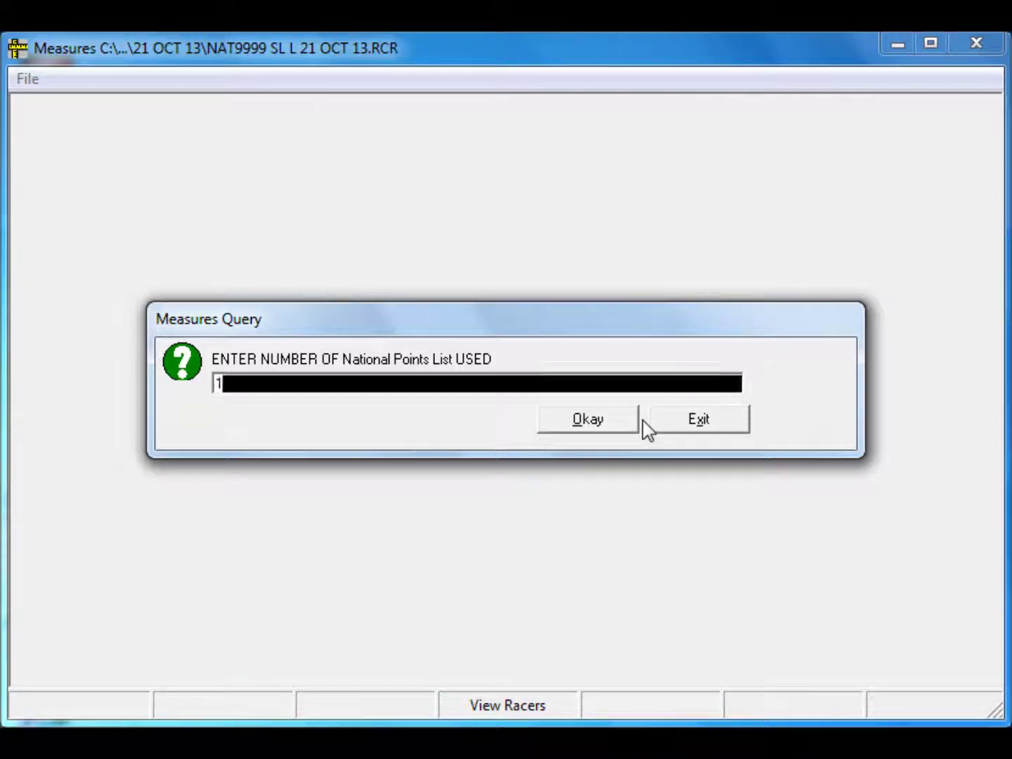
type("315")
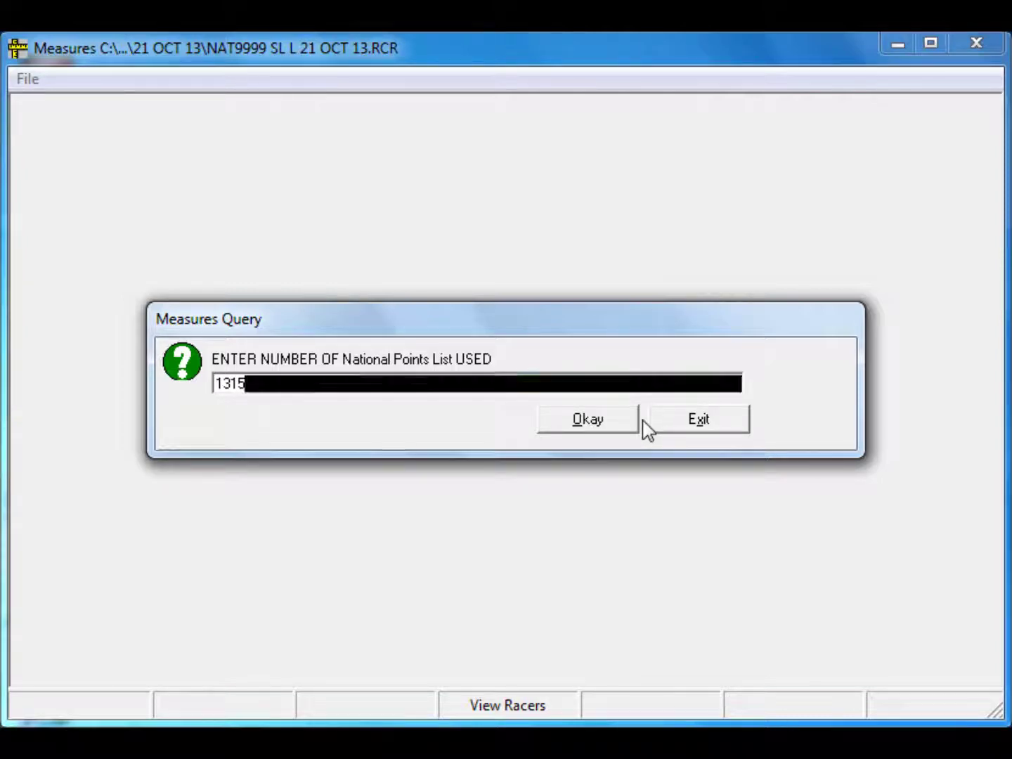
key("Return")
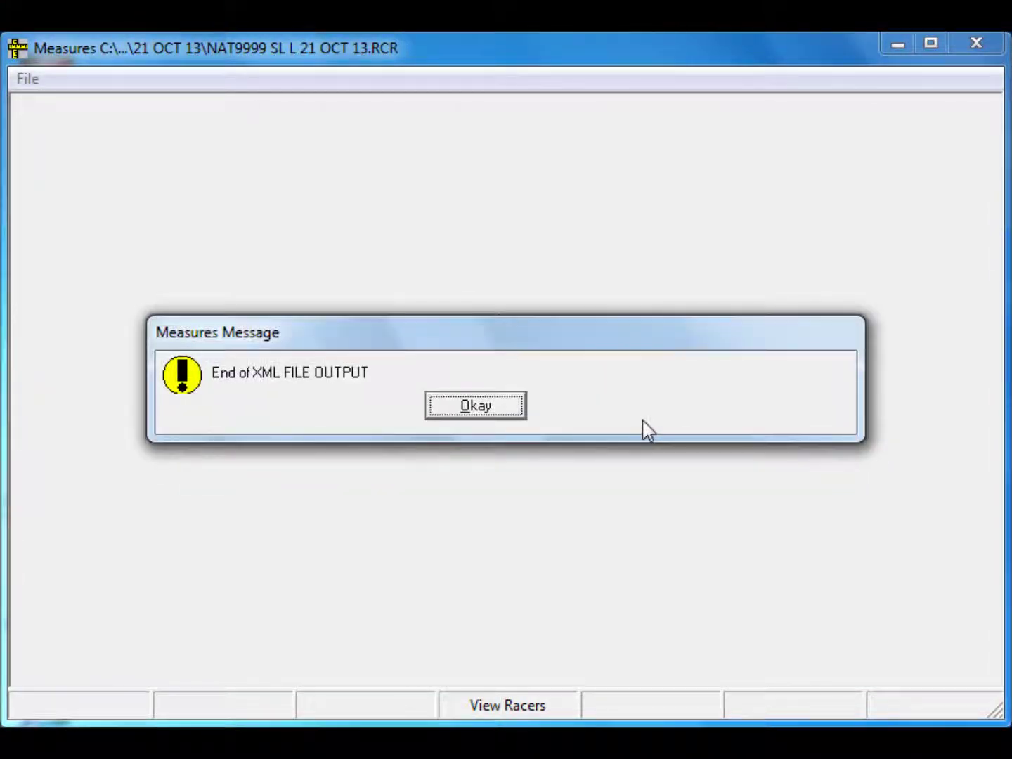
key("Return")
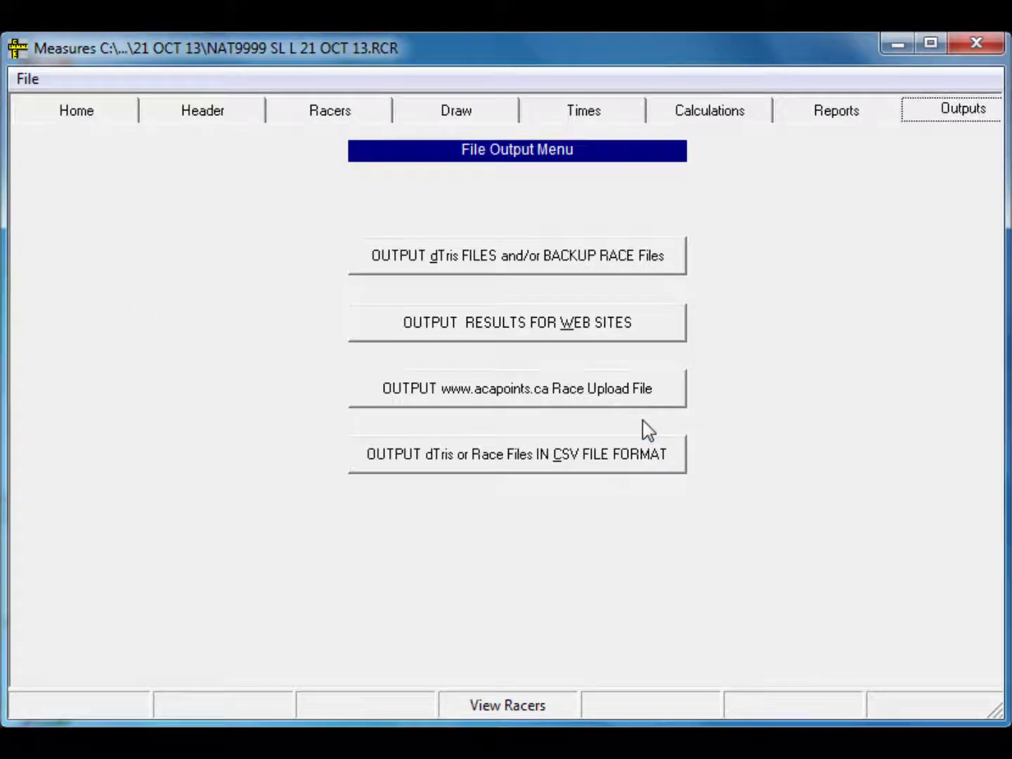